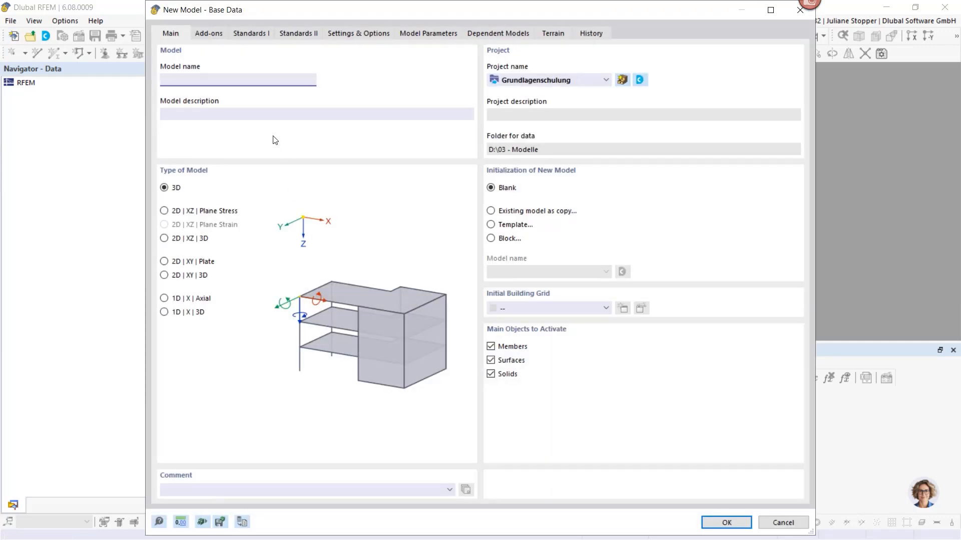
Create a 3D model named Single-pile-model with the Geotechnical Analysis and Construction Stages Analysis (CSA) add-ons activated
type("Single-pile-model")
left_click(211, 33)
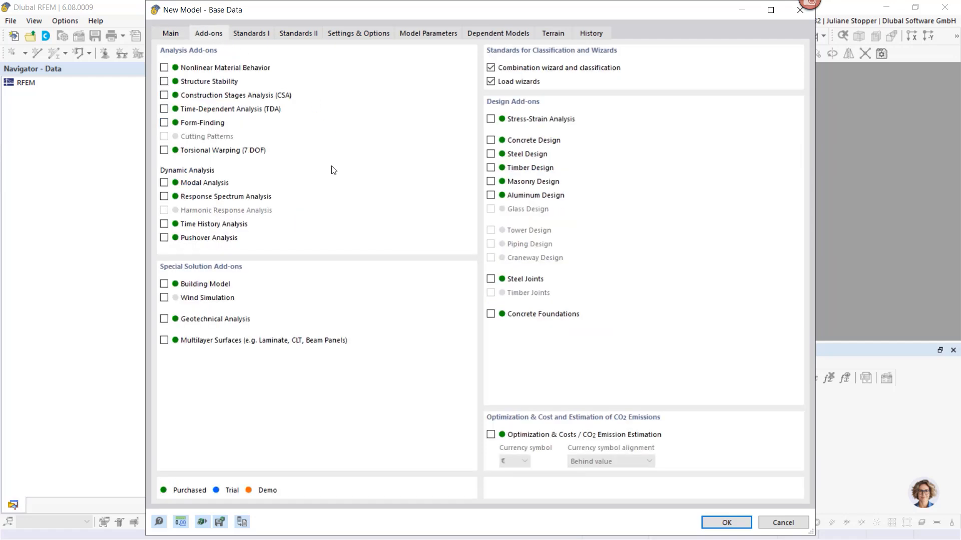
left_click(164, 320)
left_click(164, 95)
left_click(724, 523)
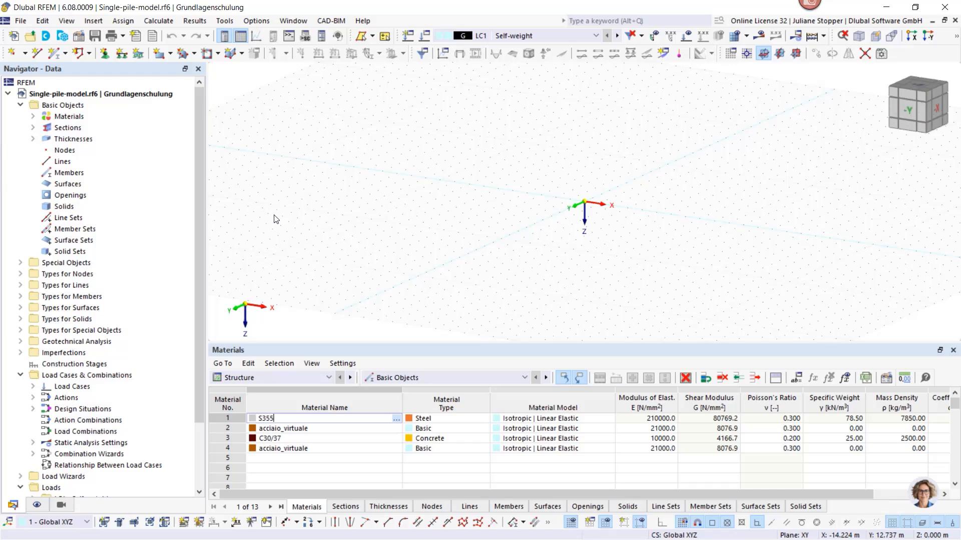
Delete all unassigned basic objects from the new model
right_click(67, 106)
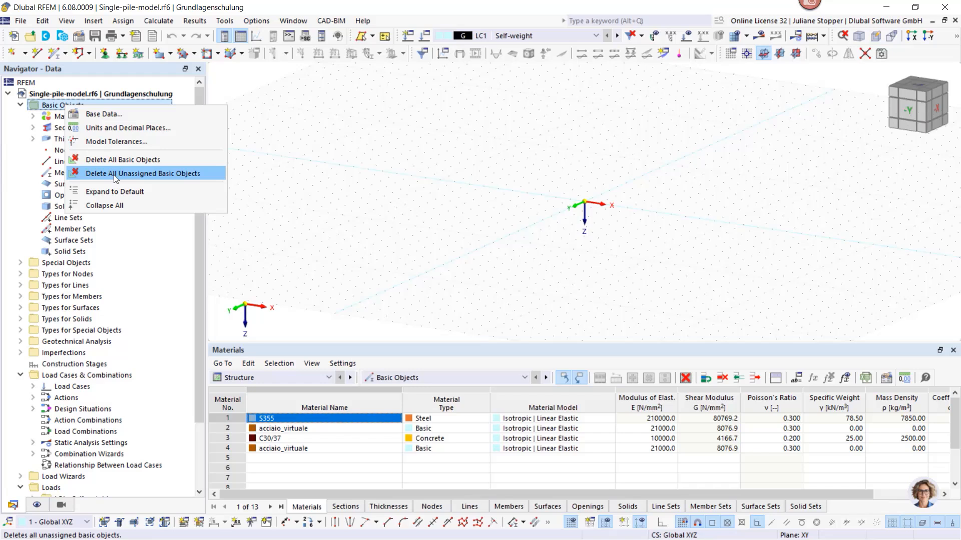
left_click(113, 176)
right_click(61, 103)
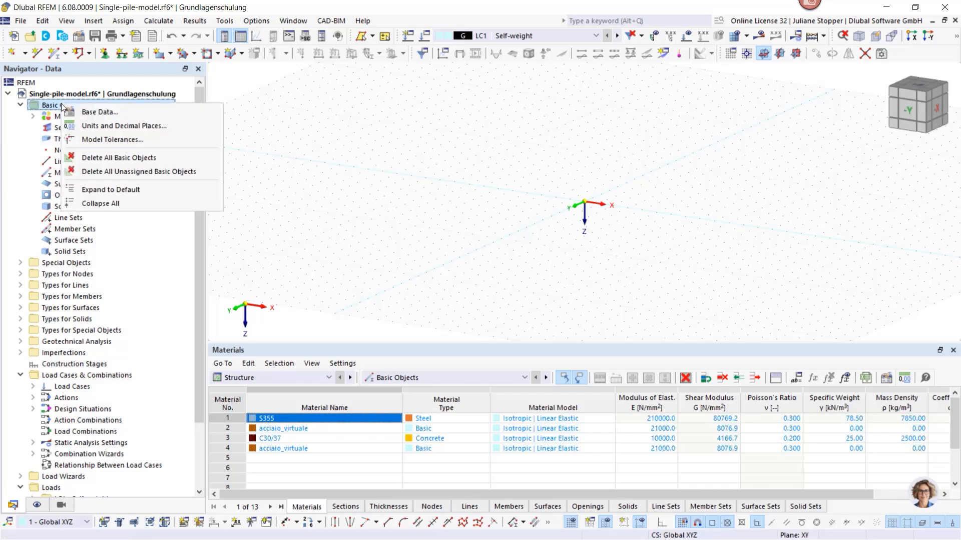
left_click(105, 171)
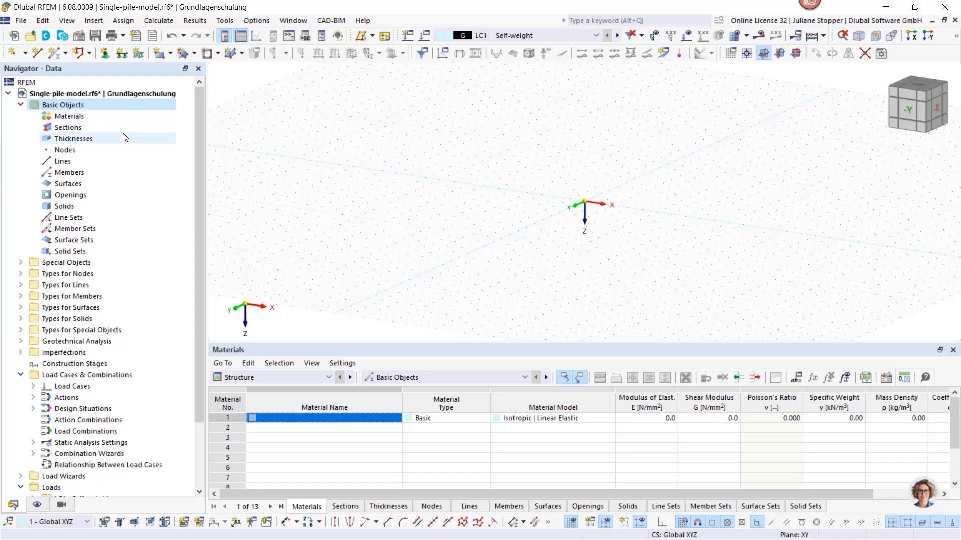
right_click(61, 107)
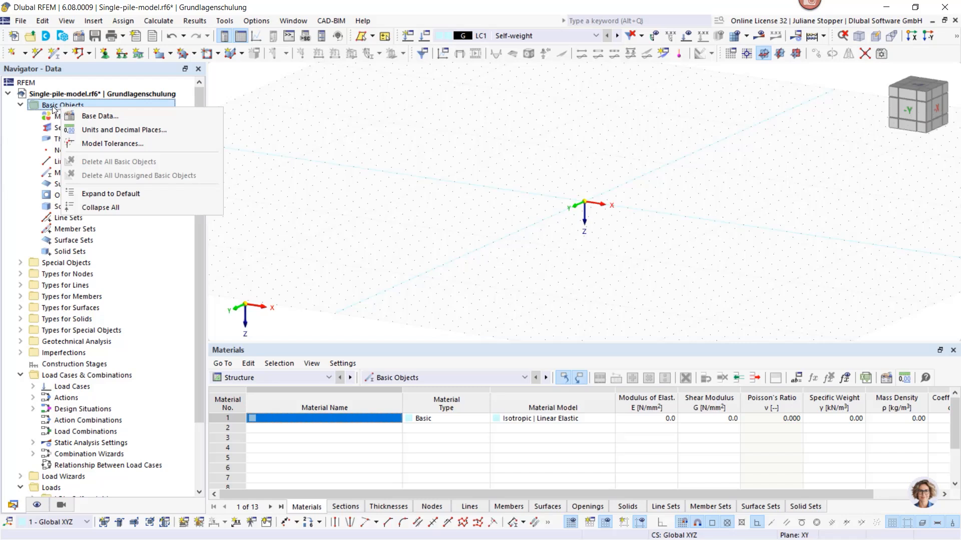
left_click(52, 106)
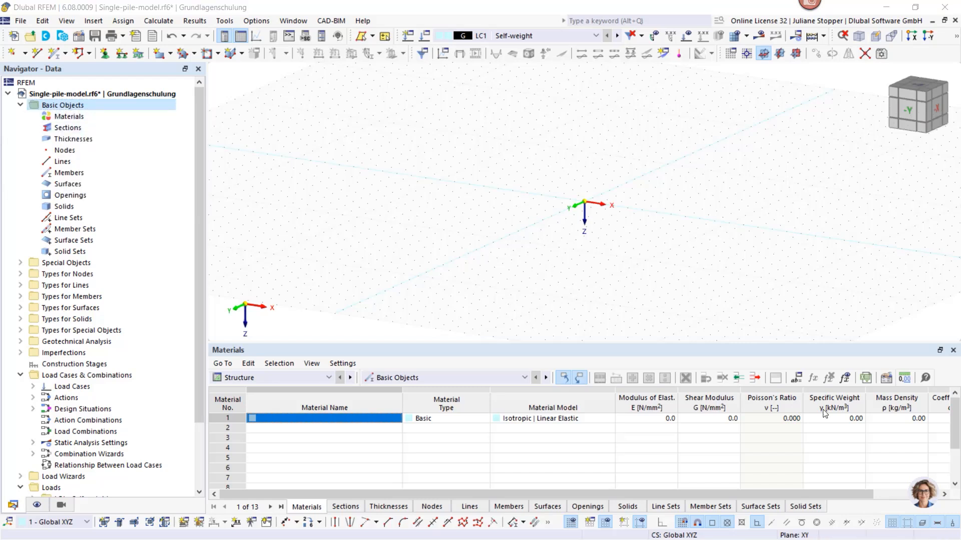
Start a new material and name it C30/37 | DIN EN 1992-1-1/NA/A1:2015-12
double_click(66, 117)
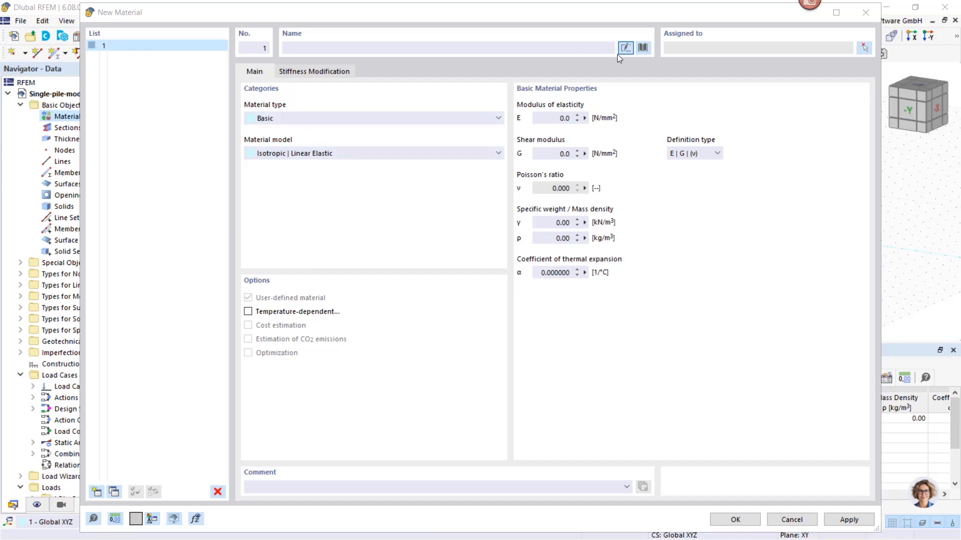
left_click(441, 48)
type("c")
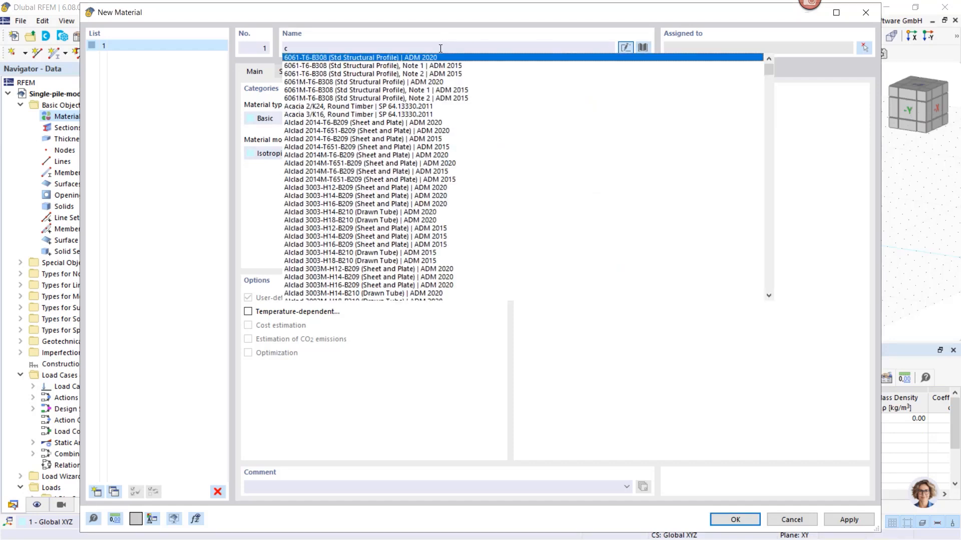
type("30")
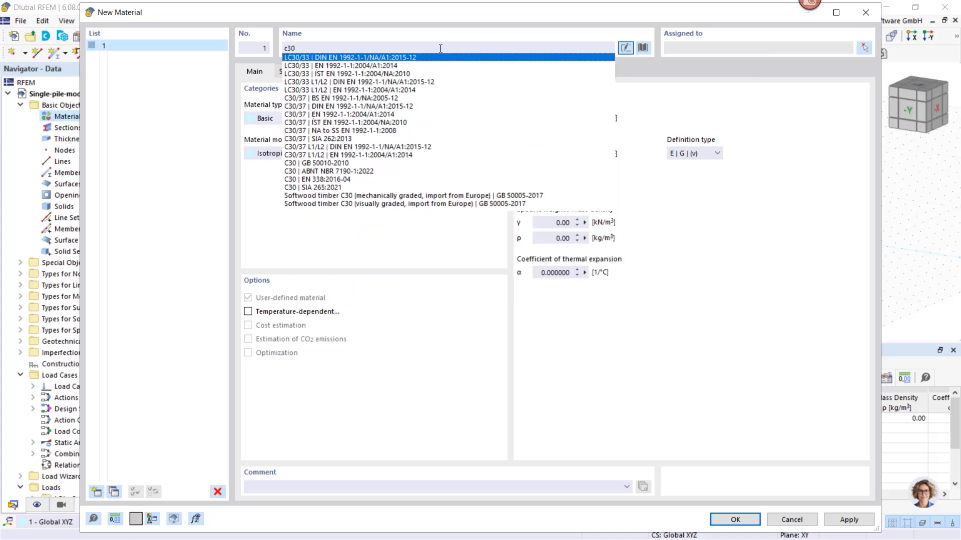
type("/37")
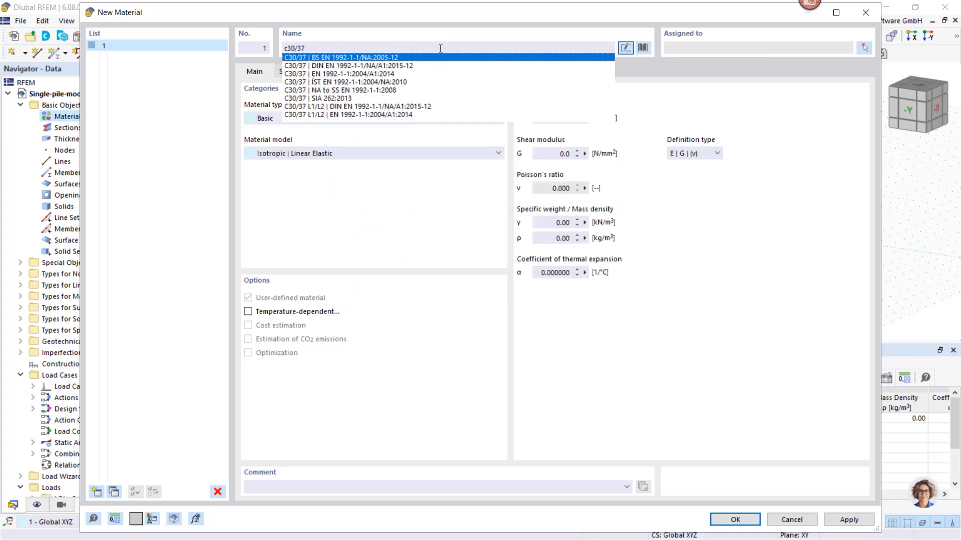
left_click(388, 67)
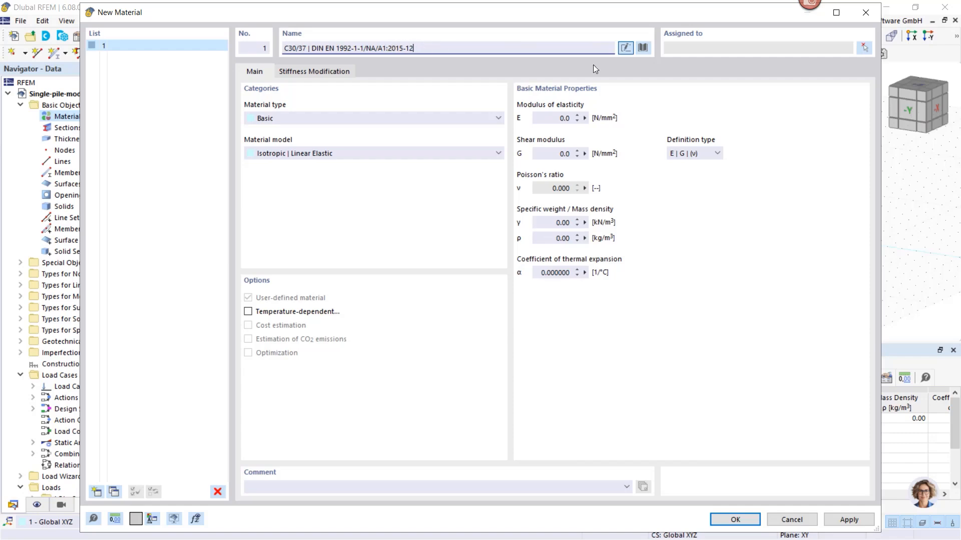
Assign material 1 the library concrete C30/37 from the European Union region, series Concrete C, and apply it
left_click(642, 48)
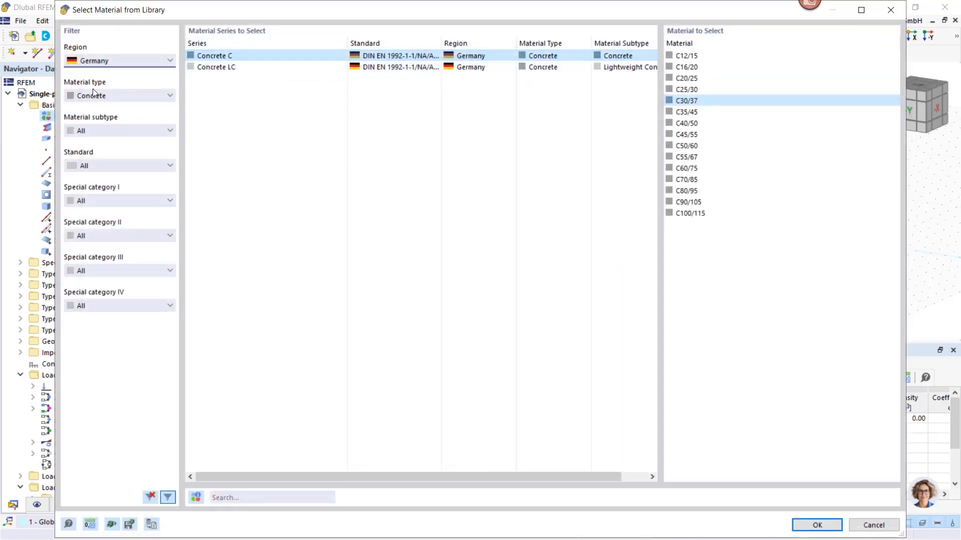
left_click(95, 57)
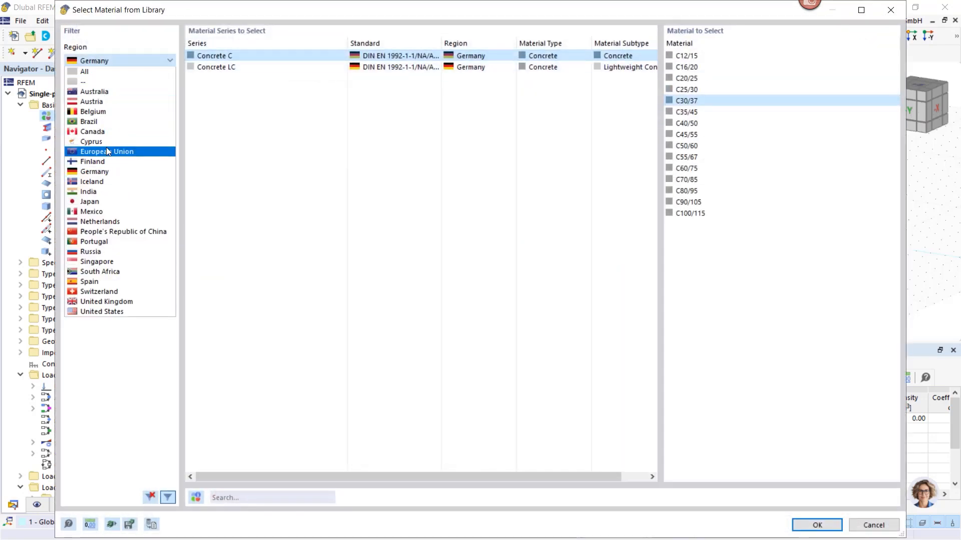
key("Escape")
left_click(251, 147)
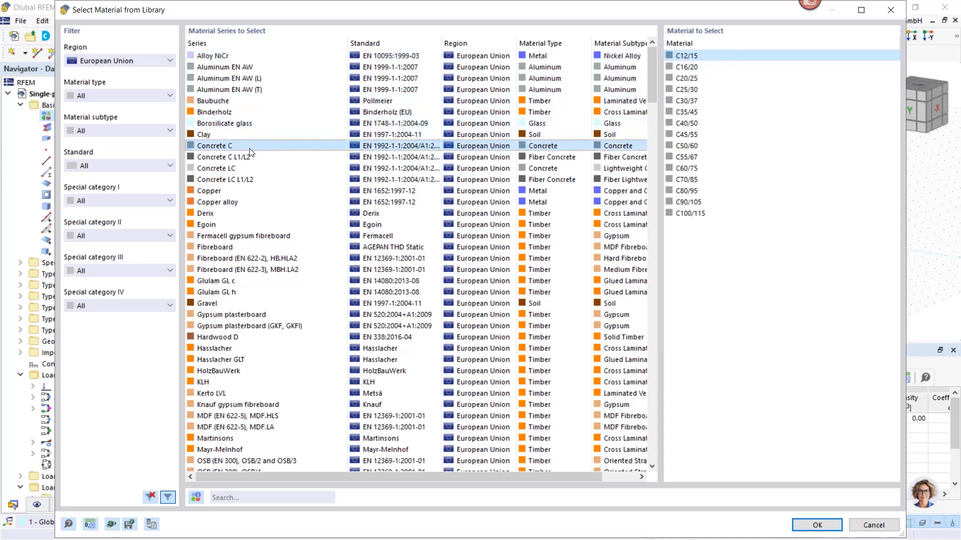
left_click(680, 100)
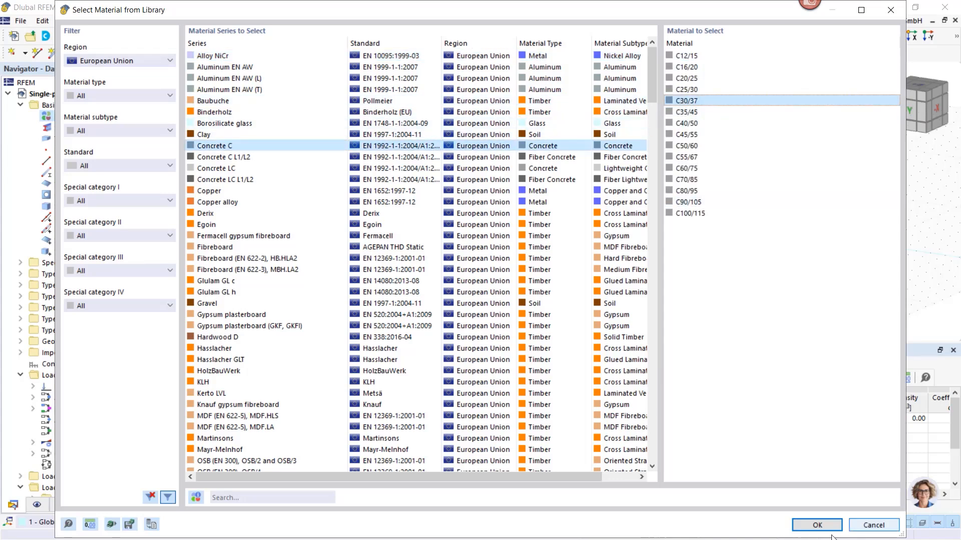
left_click(817, 524)
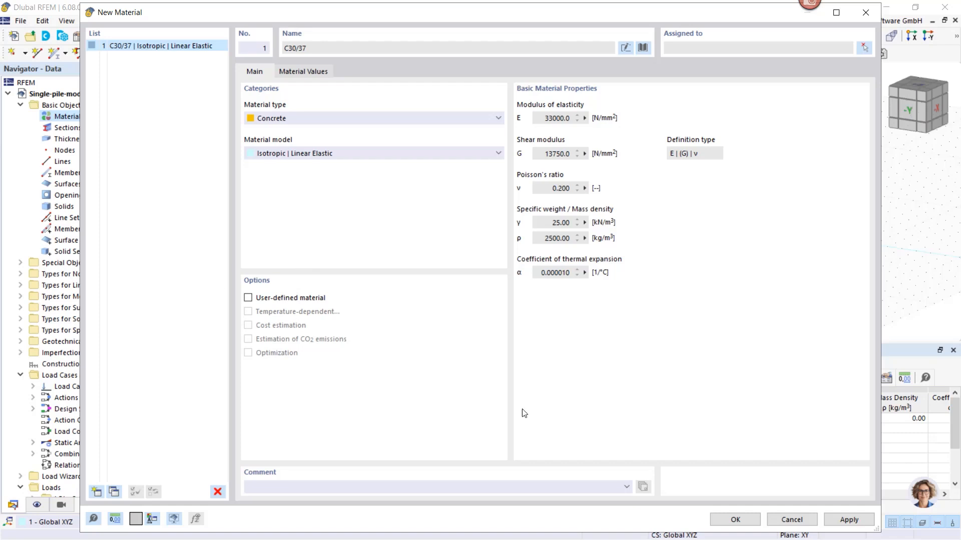
left_click(843, 520)
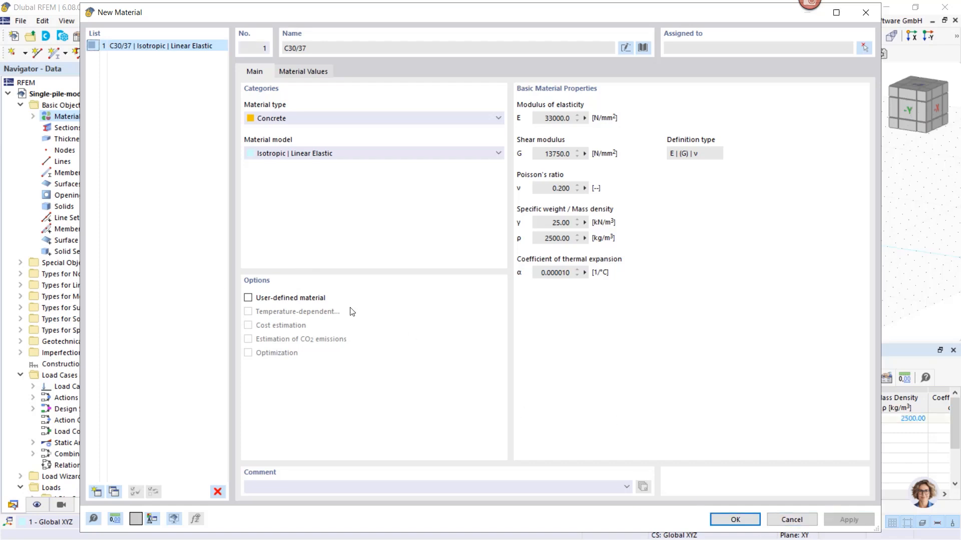
Make the C30/37 concrete a user-defined material and set its specific weight to 5.00 kN/m³
left_click(247, 297)
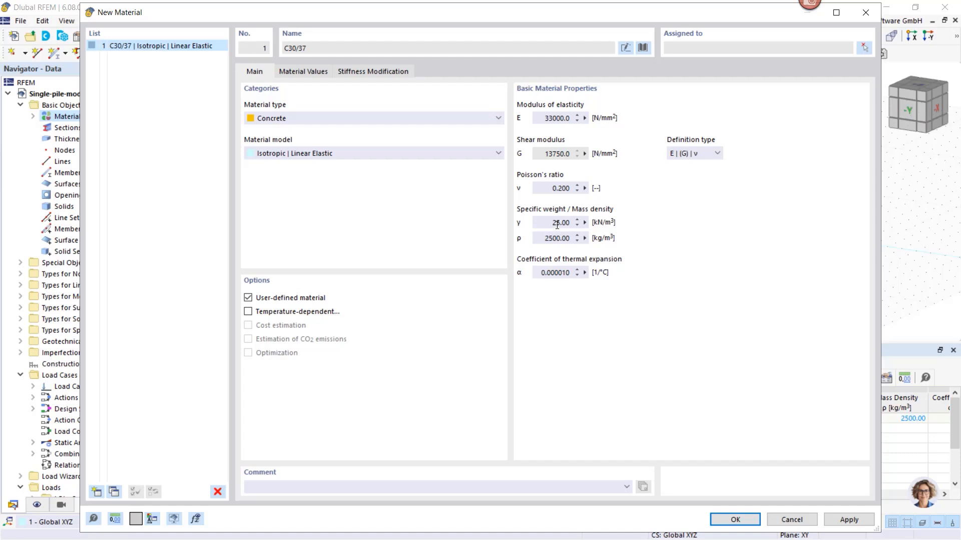
left_click_drag(556, 225, 461, 228)
key("Delete")
left_click(841, 522)
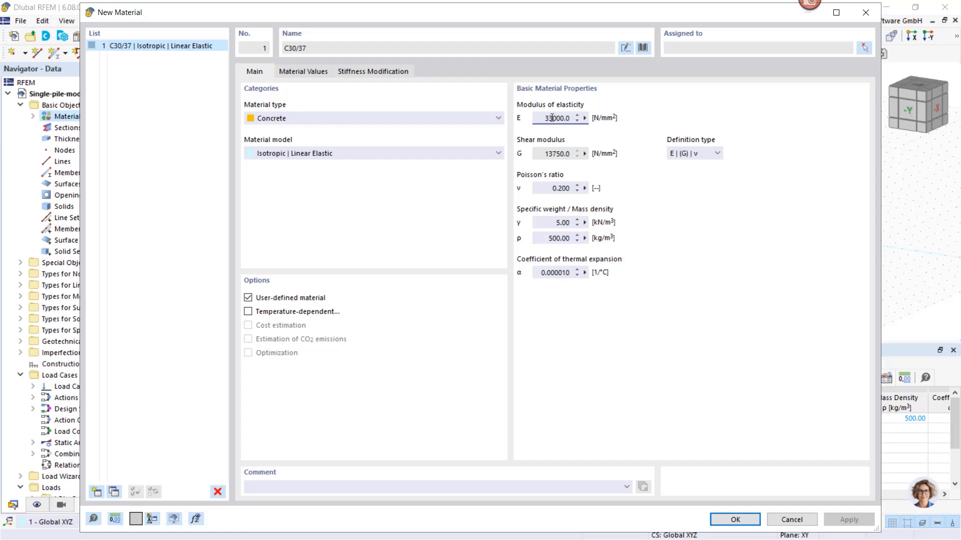
Set the C30/37 material's modulus of elasticity to 10000 N/mm² and apply the change
left_click_drag(552, 118, 543, 119)
type("10")
left_click(555, 222)
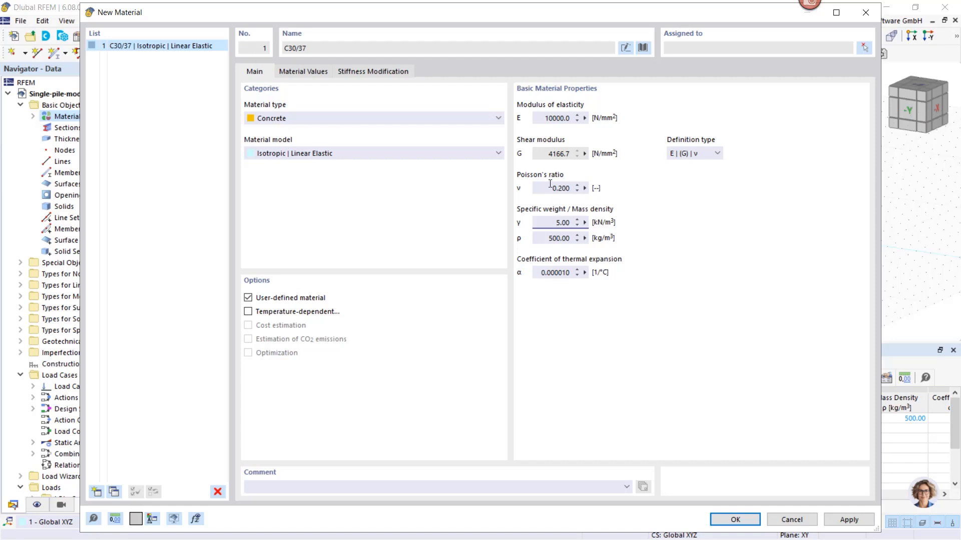
left_click(850, 521)
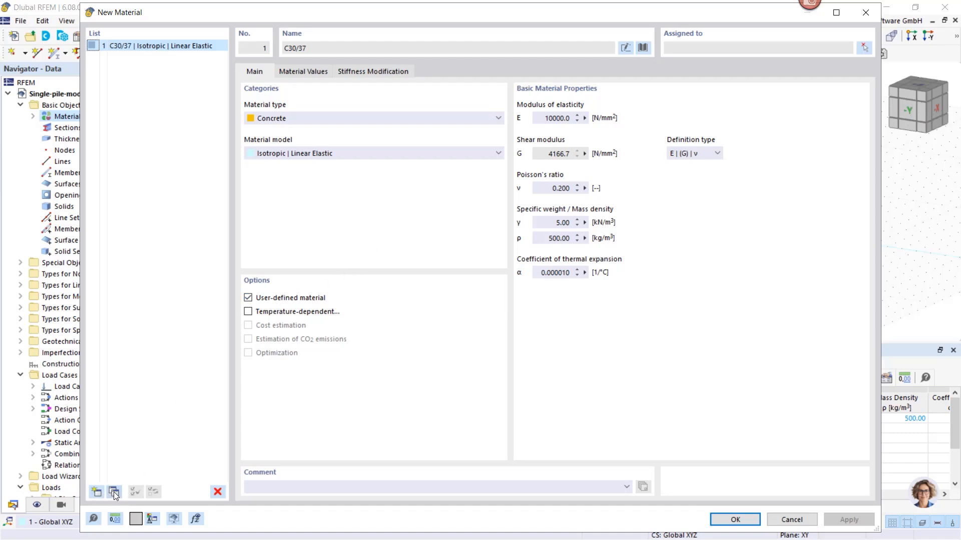
Add a second material named AlzeyBridgeSoil
left_click(97, 491)
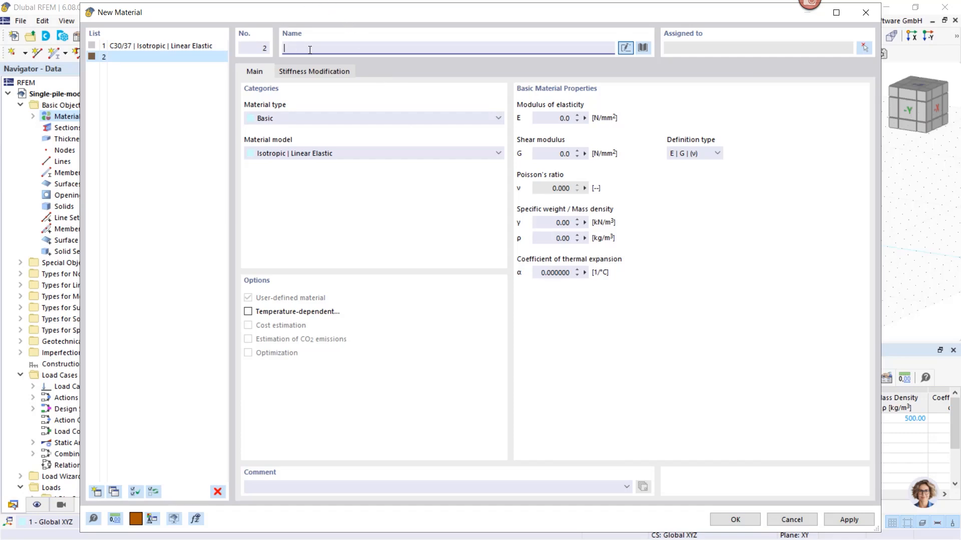
type("Al")
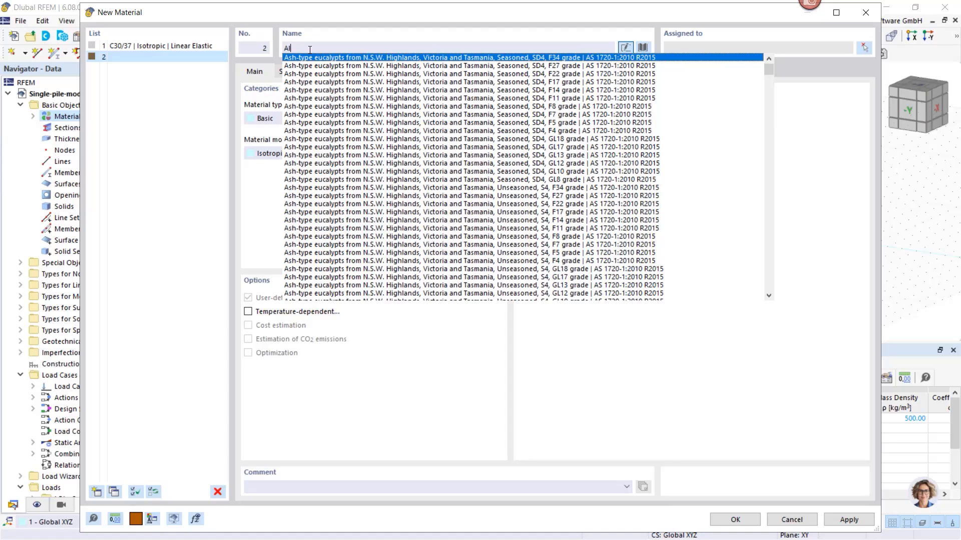
type("zeyBri")
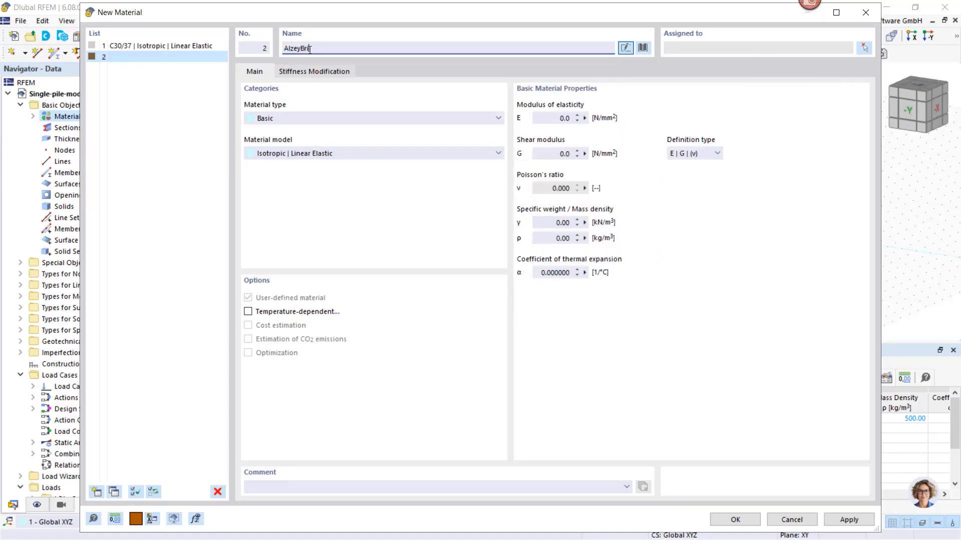
type("dgeSoil")
Set AlzeyBridgeSoil to material type Soil with the model Isotropic | Soil | Plastic | Modified Hardening Soil (Solids)
left_click(311, 119)
left_click(293, 138)
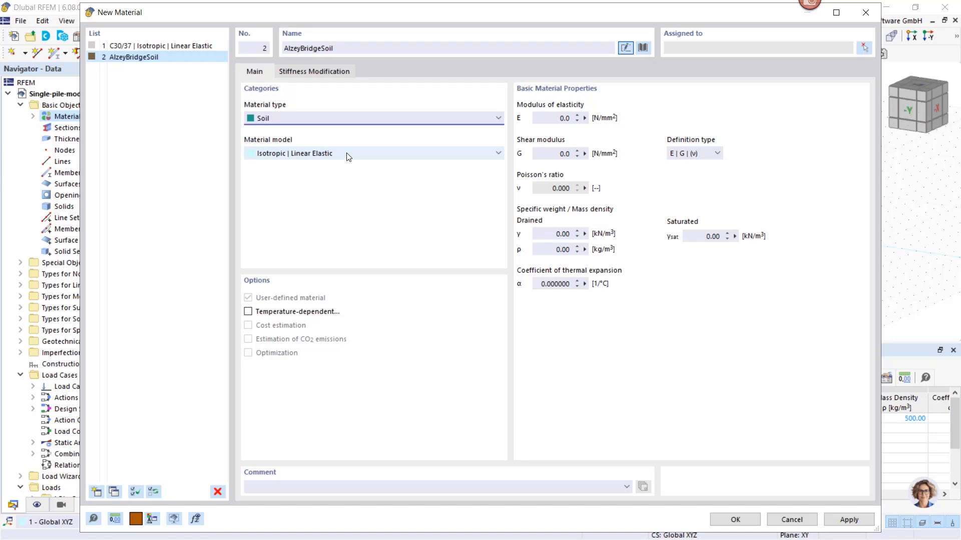
left_click(348, 155)
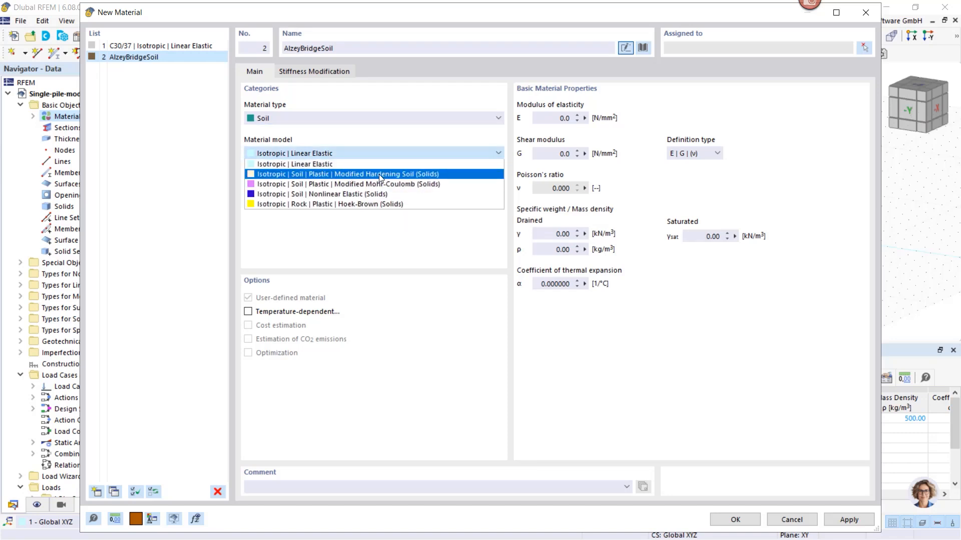
left_click(422, 175)
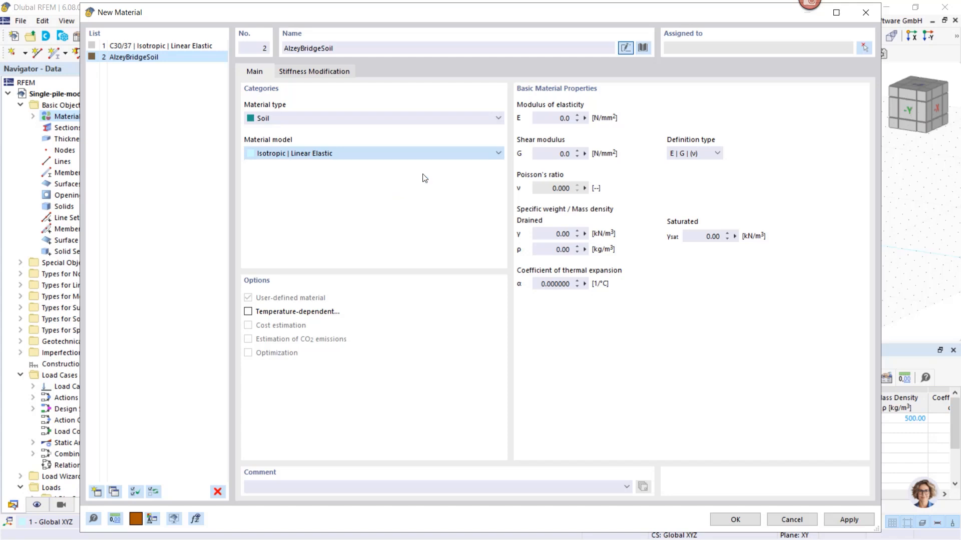
Set the soil's drained and saturated specific weights to 20 kN/m³ each
left_click(560, 233)
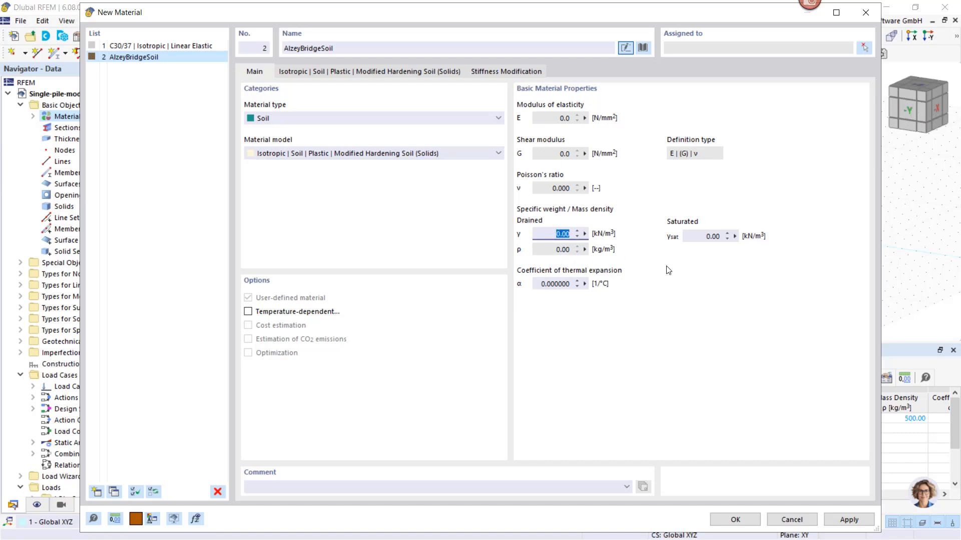
type("20")
left_click(700, 236)
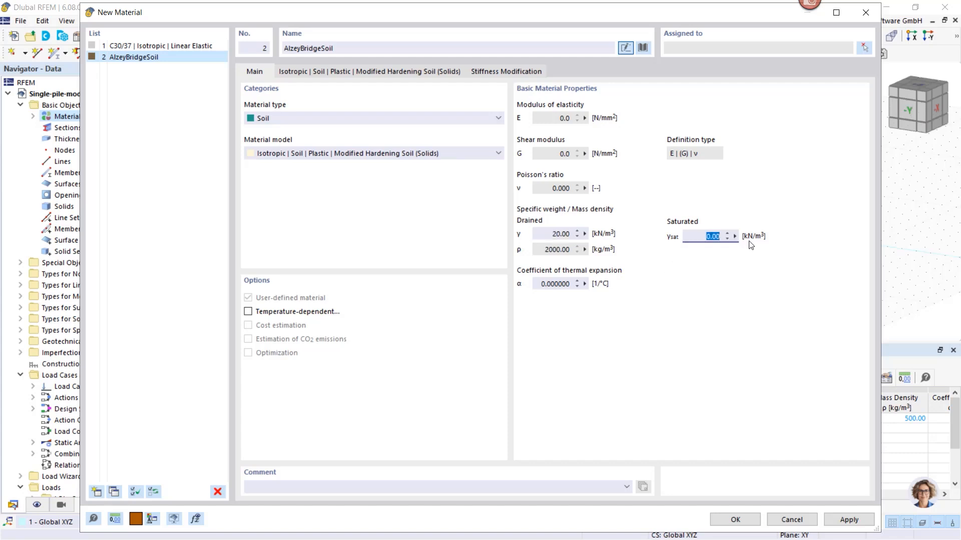
type("20")
In the soil's Modified Hardening Soil parameters, set the units of E-, G-Modules and Strengths/Stresses to kN/m²
left_click(364, 71)
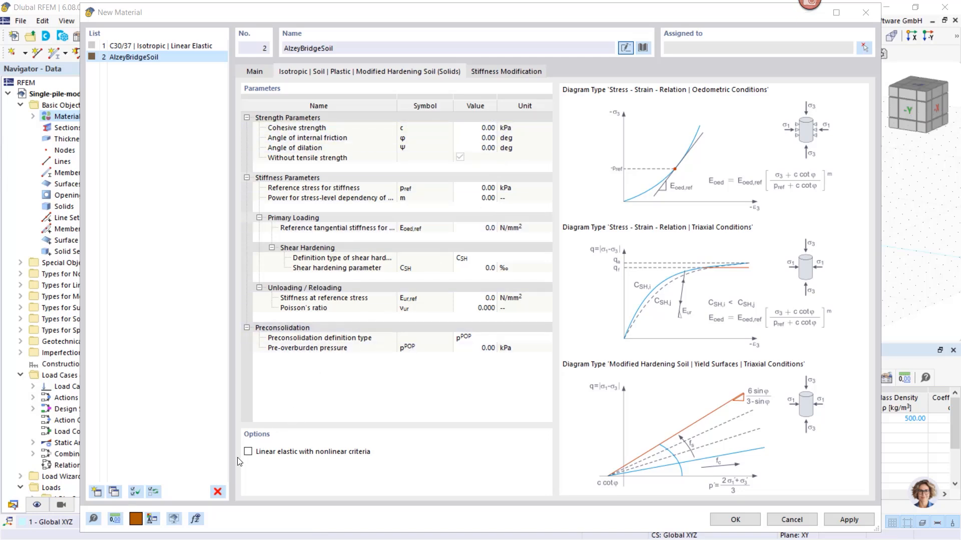
left_click(116, 519)
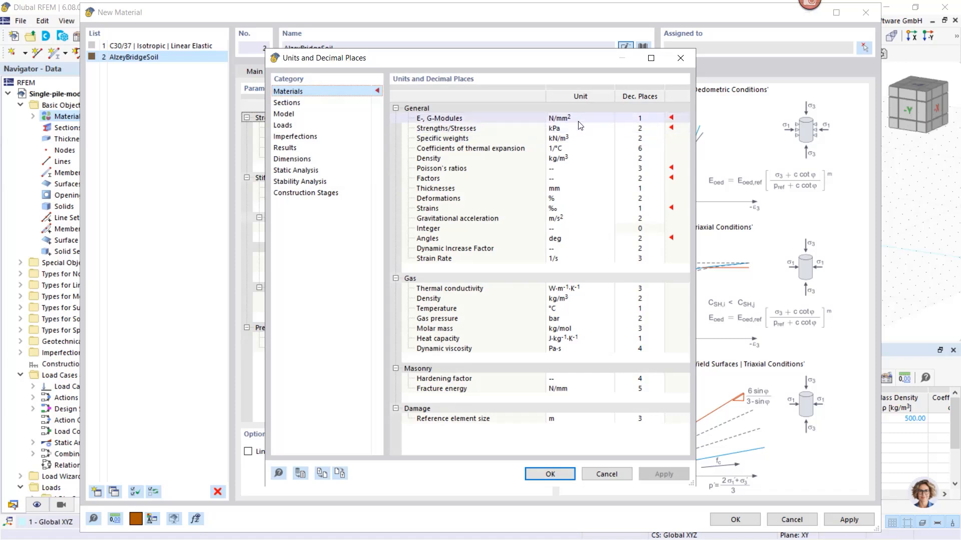
left_click(580, 121)
left_click(609, 118)
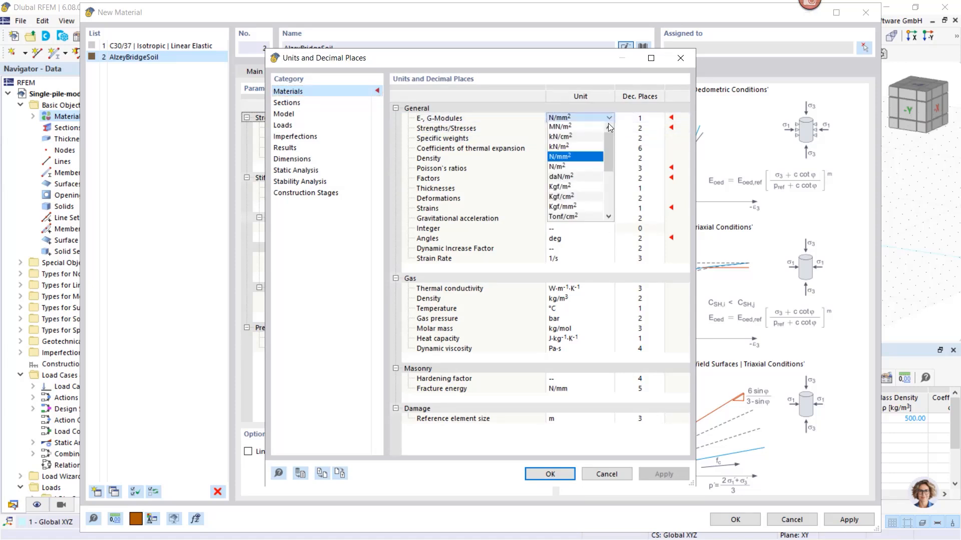
left_click(560, 146)
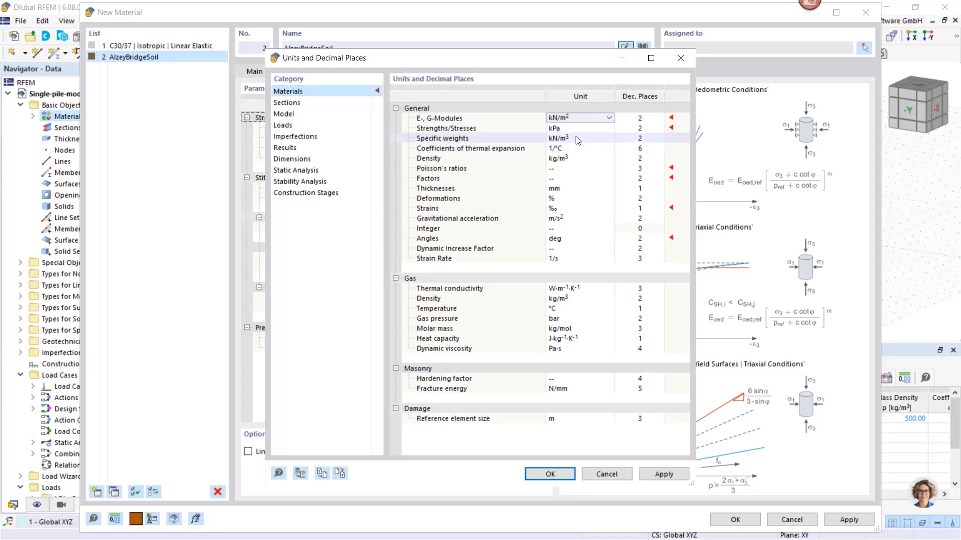
left_click(575, 129)
left_click(609, 128)
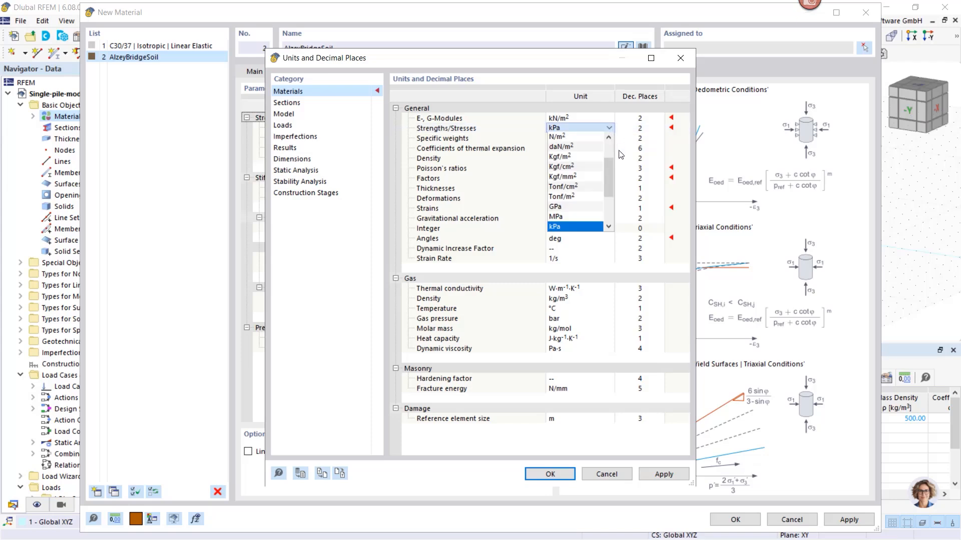
left_click_drag(609, 180, 605, 165)
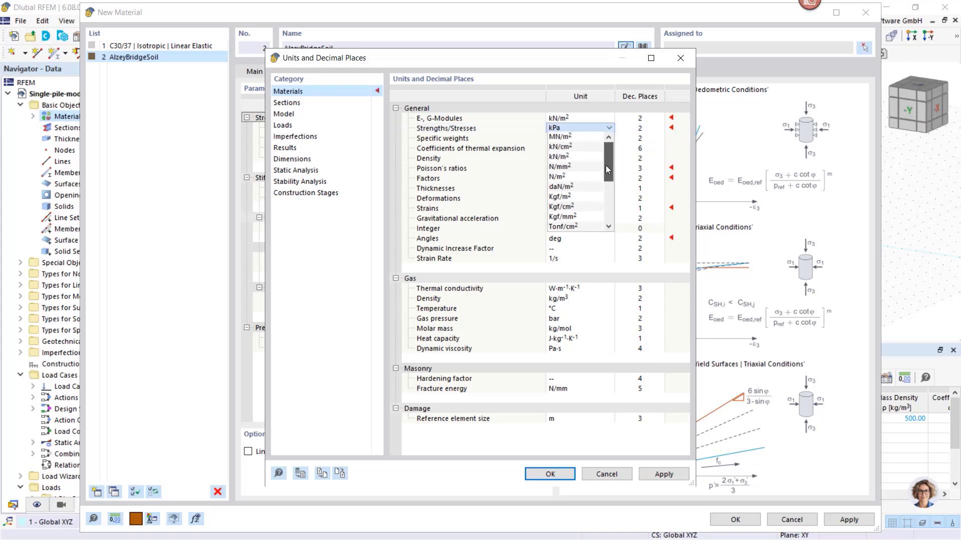
left_click(569, 161)
left_click(561, 475)
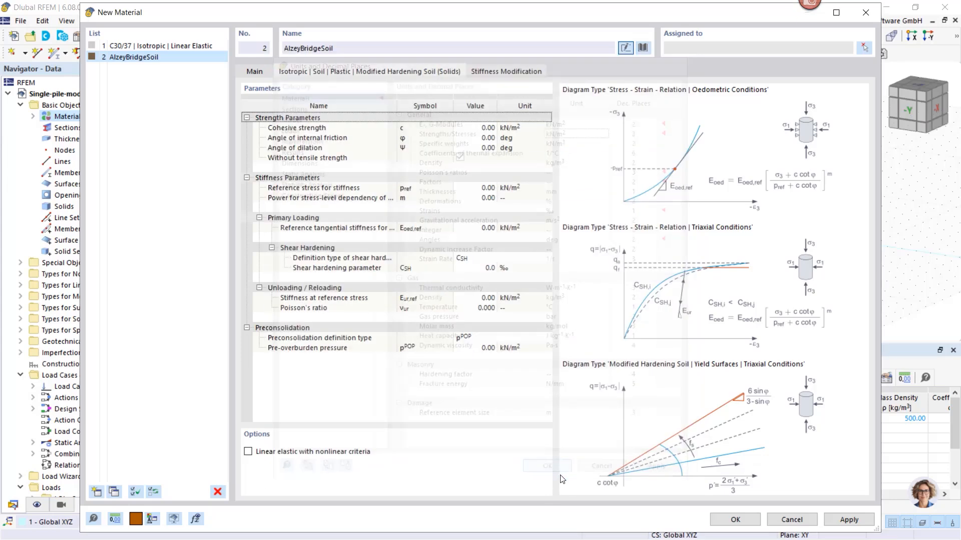
Set the soil's cohesive strength to 20 kN/m² and its angle of internal friction to 20 deg
left_click(475, 128)
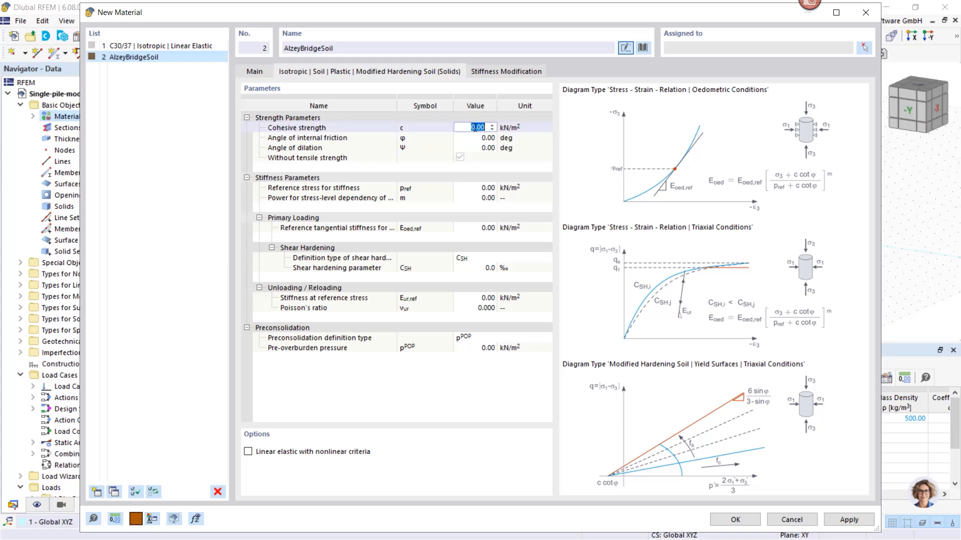
type("20")
left_click(479, 138)
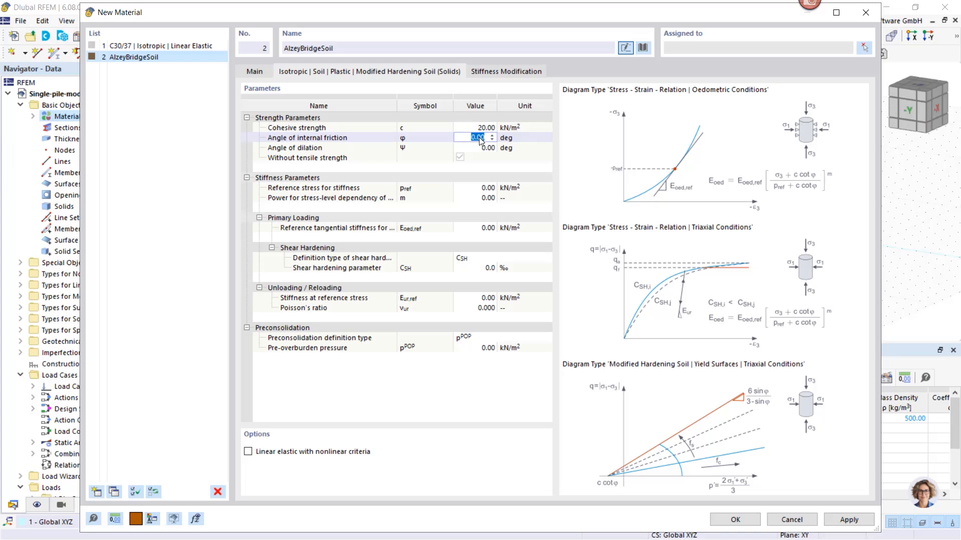
type("20")
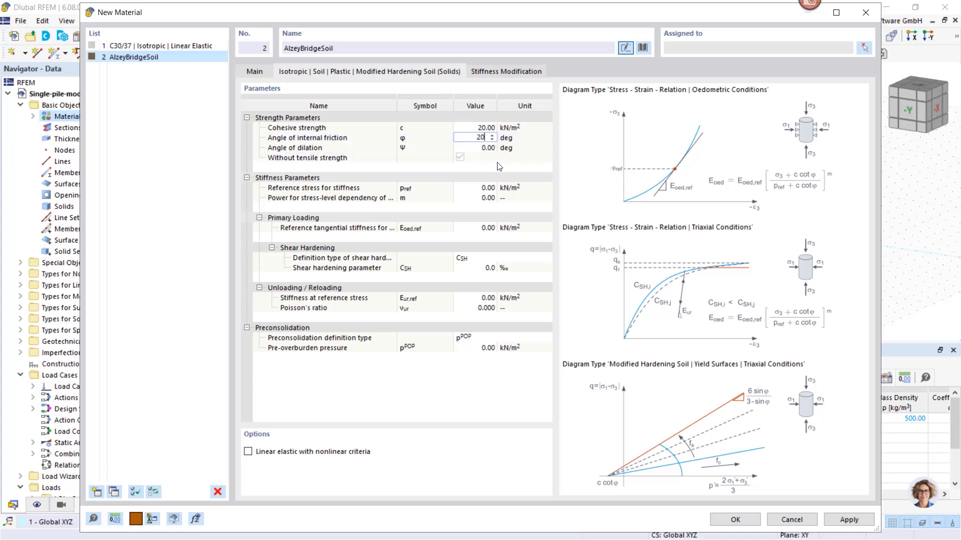
key("Return")
Set the reference stress for stiffness to 100 kN/m² and the power for stress-level dependency m to 1
left_click(478, 189)
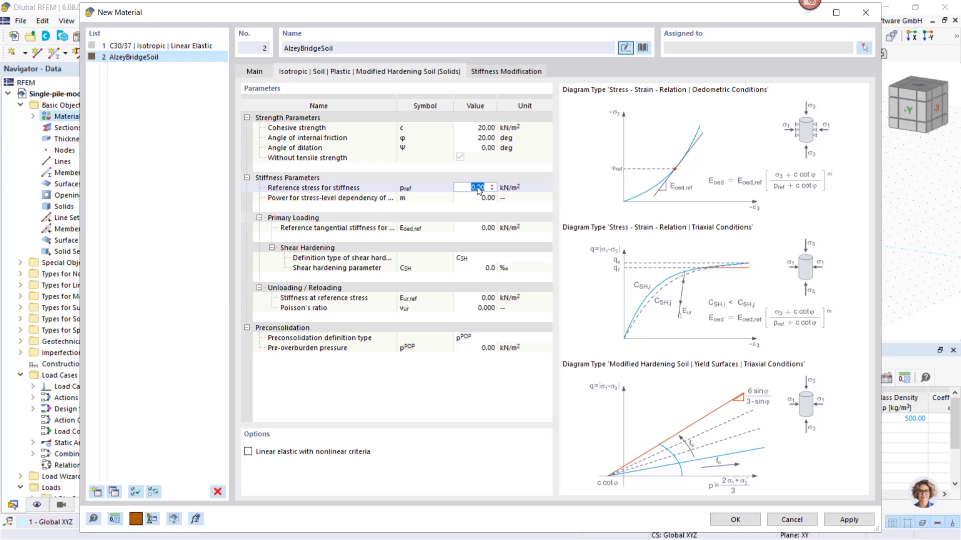
type("100")
left_click(480, 199)
left_click(483, 198)
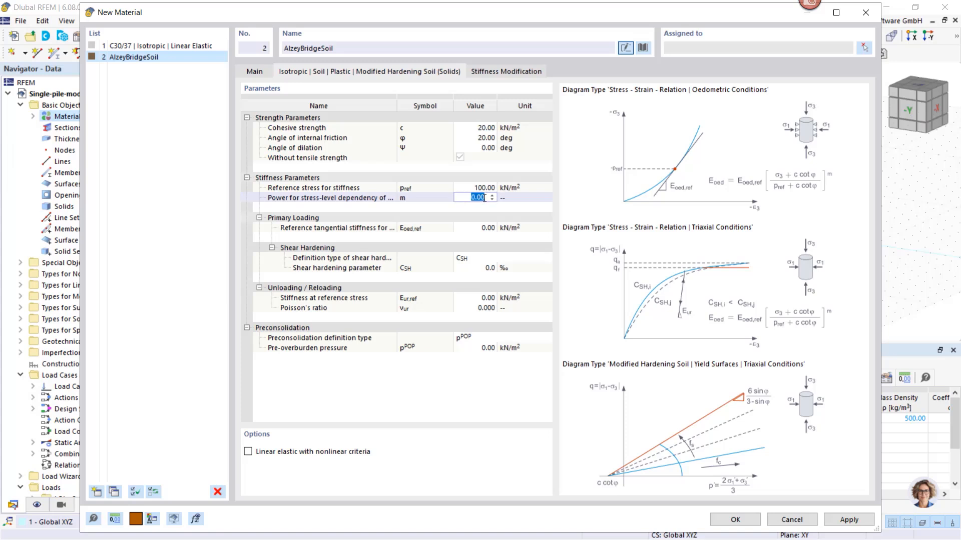
type("1")
For primary loading, set the reference tangential stiffness Eoed,ref to 27150 kN/m² and the shear hardening parameter CSH to 6.9 ‰
left_click(468, 229)
left_click(473, 228)
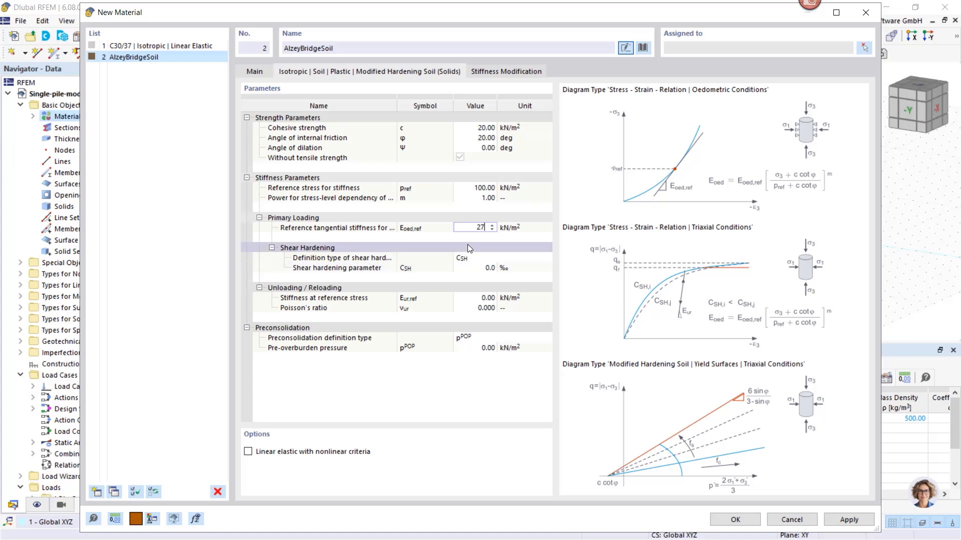
type("0")
left_click(475, 269)
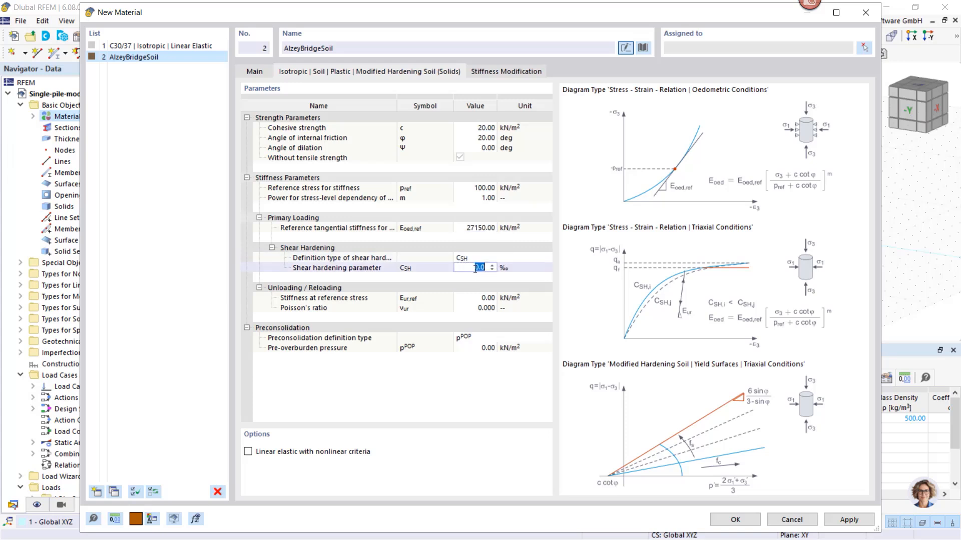
type("6.9")
For unloading and reloading, set the stiffness at reference stress to 90000 kN/m² and Poisson's ratio to 0.2
left_click(482, 297)
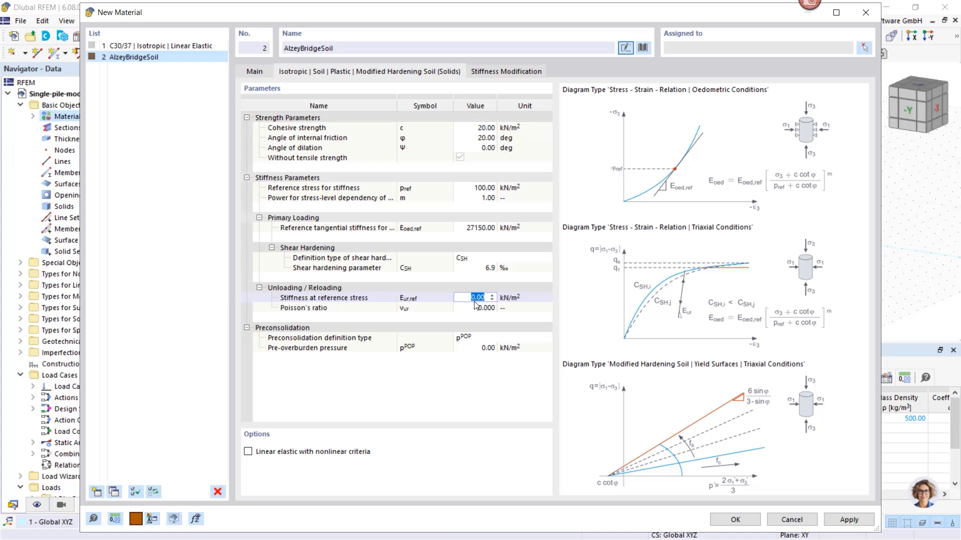
type("90000")
left_click(474, 307)
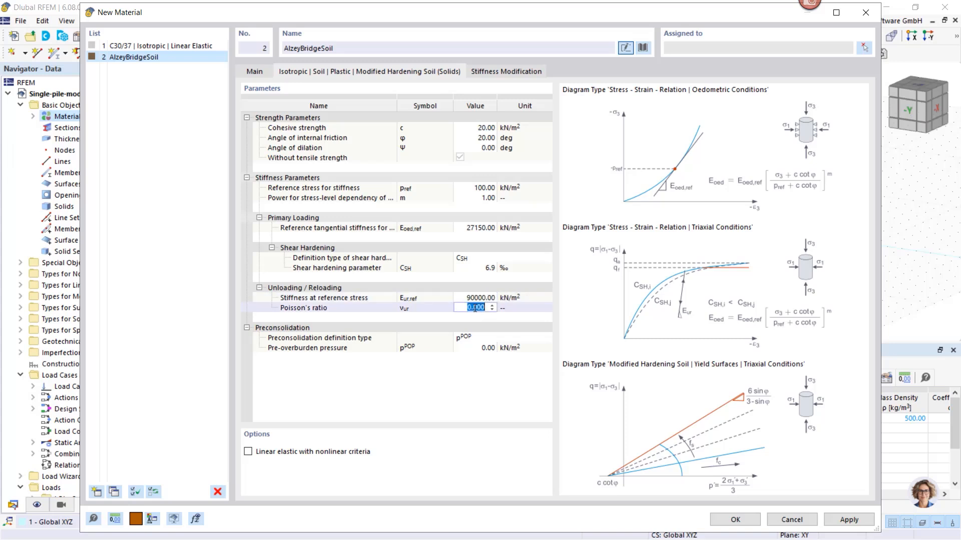
type("0,2")
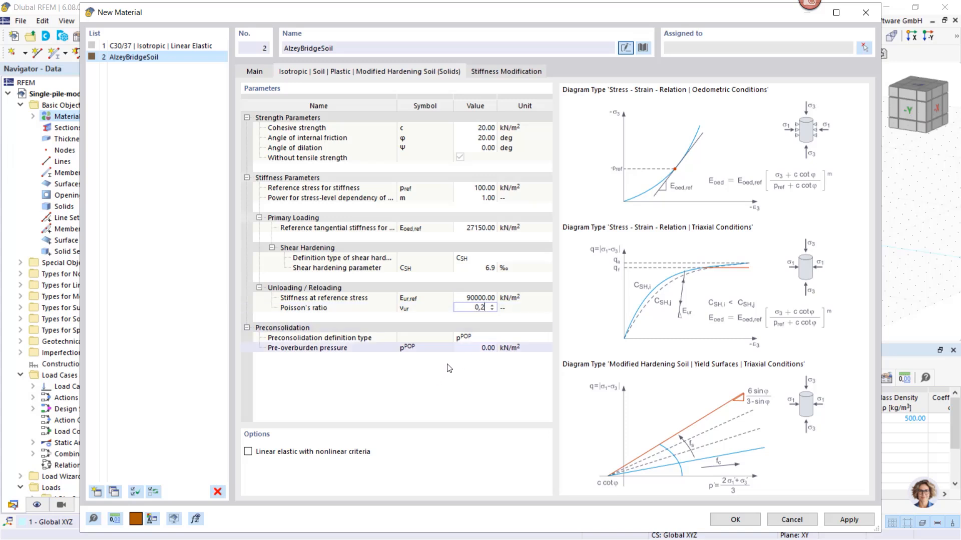
Set the soil's pre-overburden pressure to 50 kN/m², then apply and confirm the material definition
left_click(477, 348)
type("50")
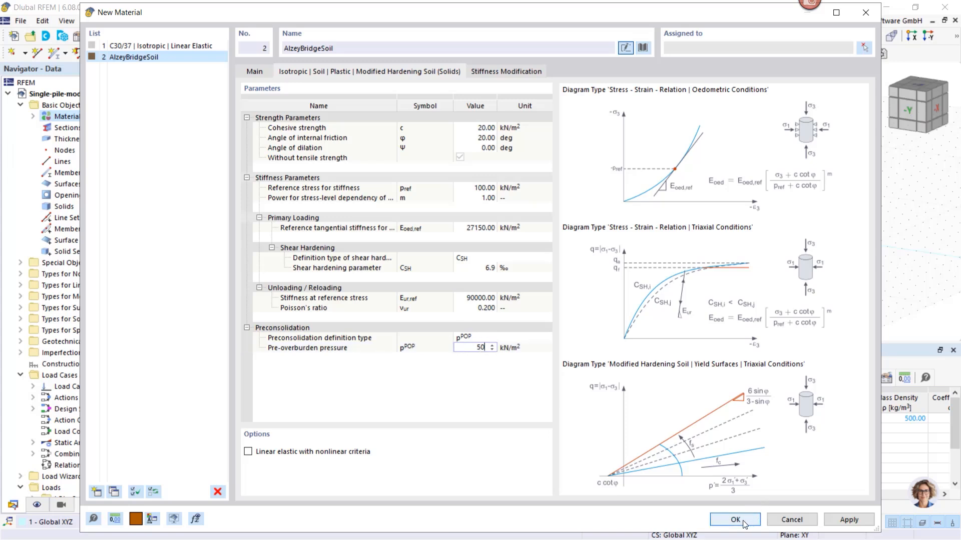
left_click(851, 520)
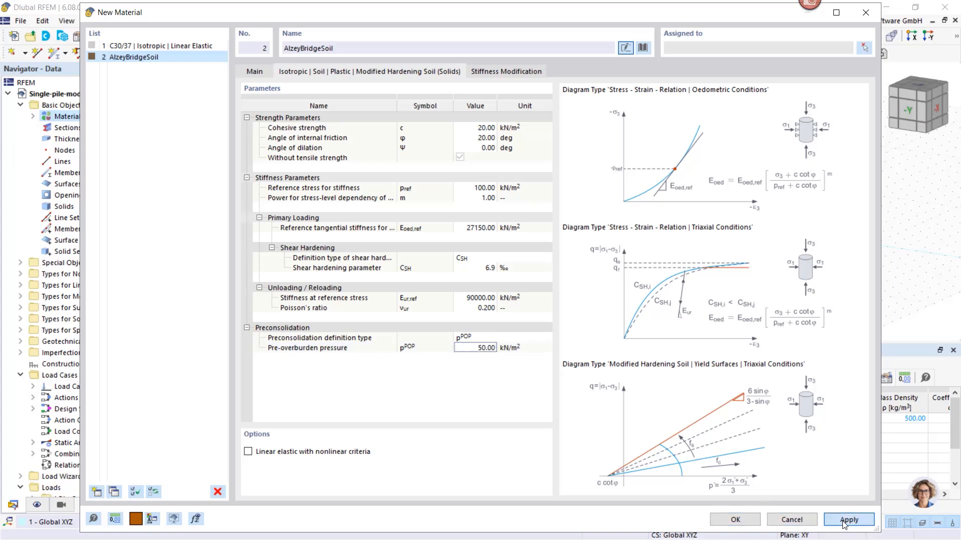
left_click(735, 520)
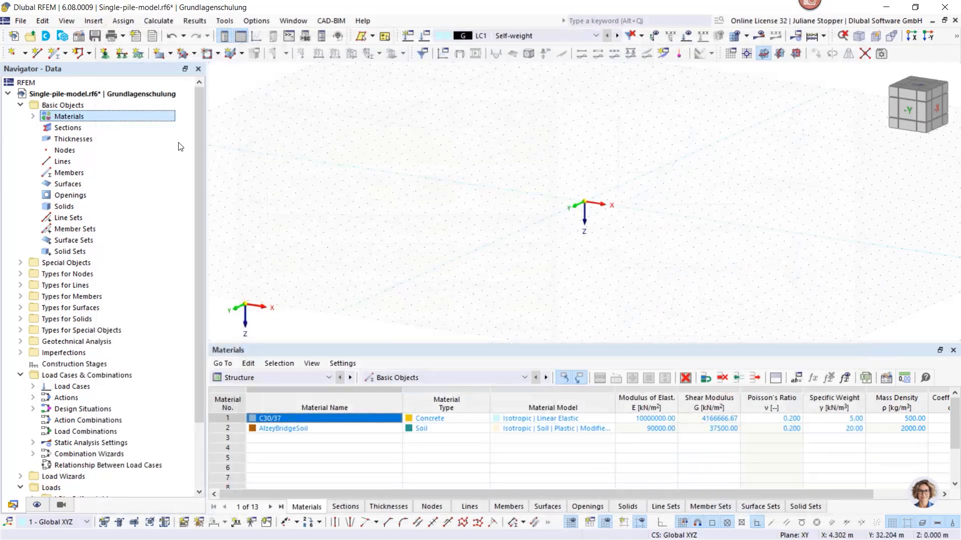
Create a new section in C30/37 and choose the massive circle shape for it
left_click(33, 116)
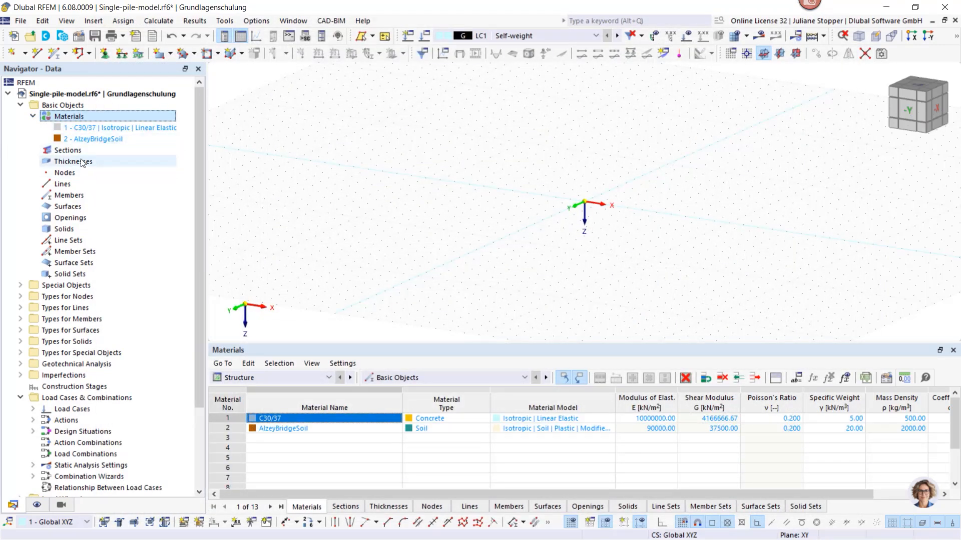
double_click(58, 152)
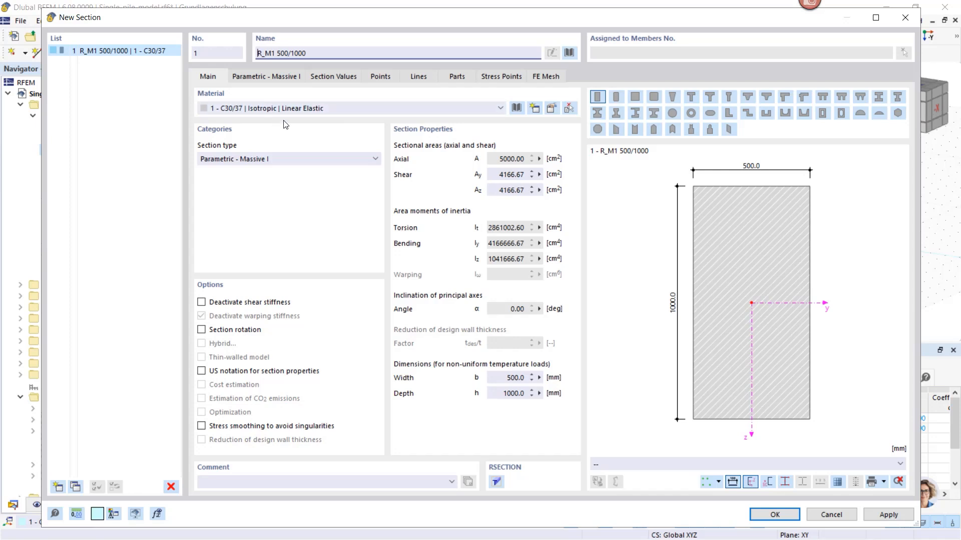
left_click(338, 110)
left_click(338, 111)
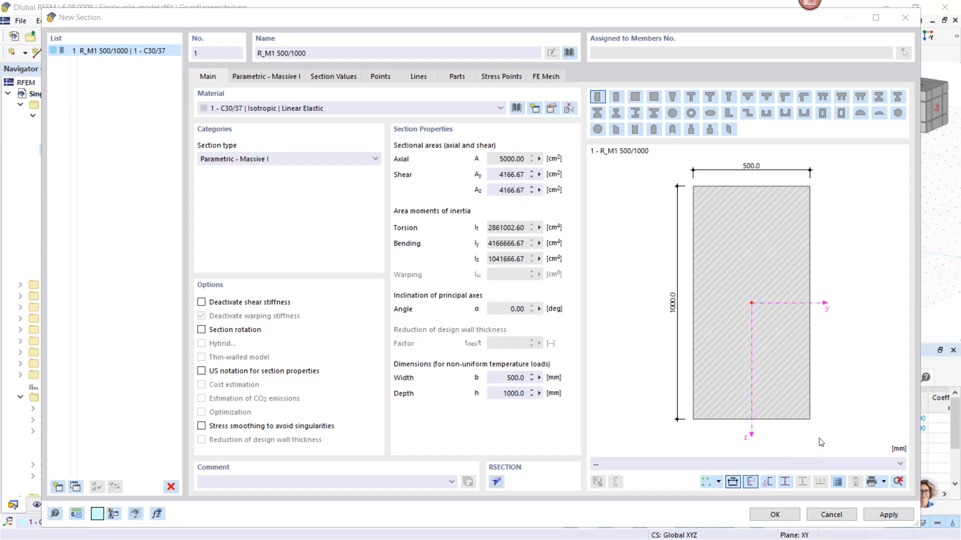
left_click(672, 114)
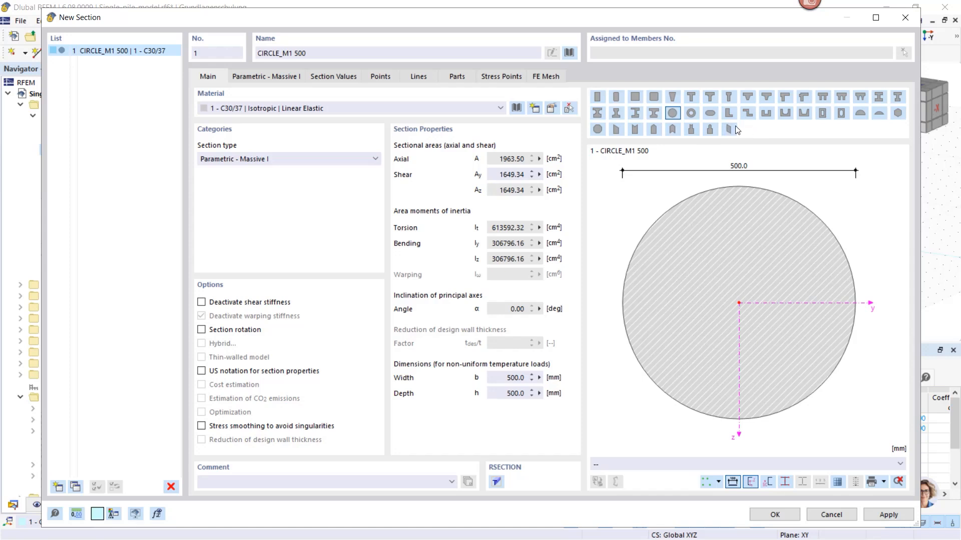
Set the circular section's diameter to 1300 mm by naming it CIRCLE_M1 1300, check its geometry parameter and confirm the section
double_click(298, 53)
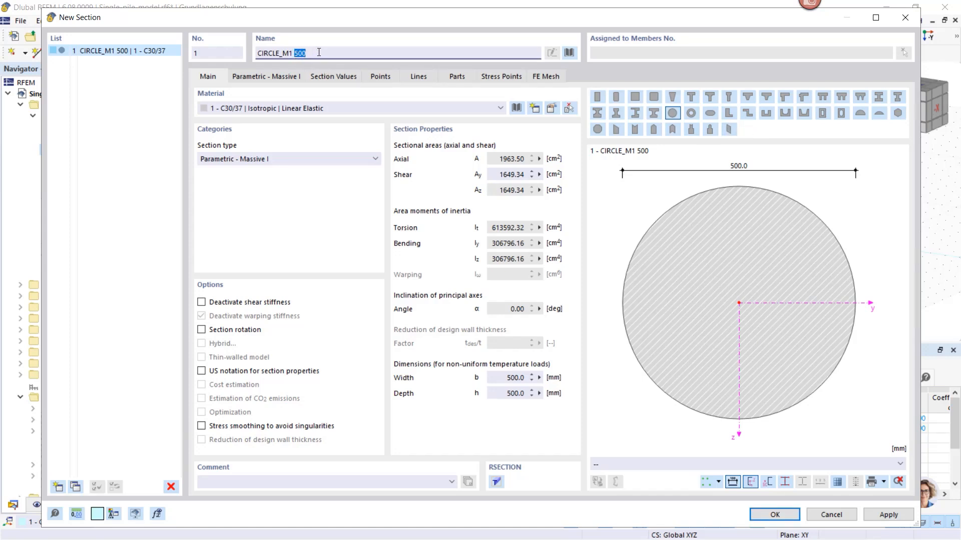
type("13")
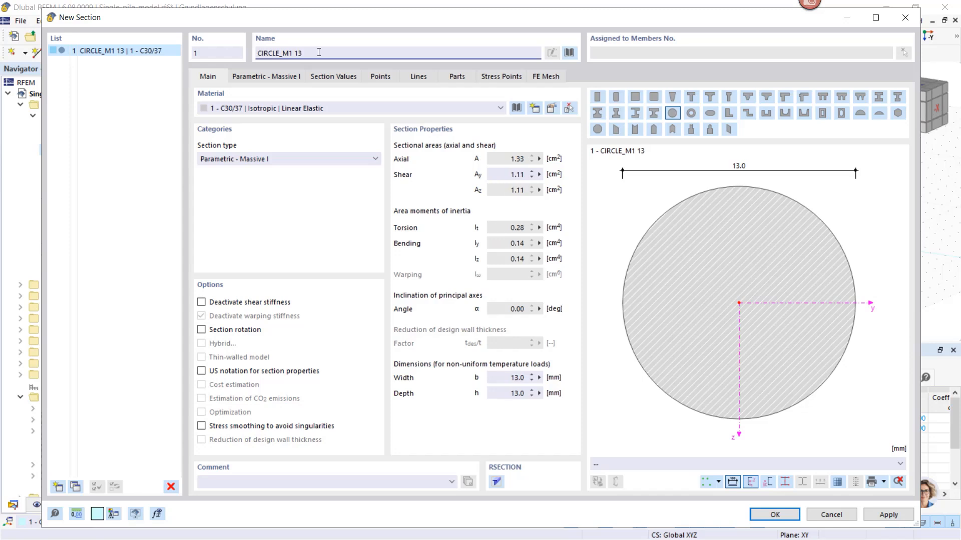
type("00")
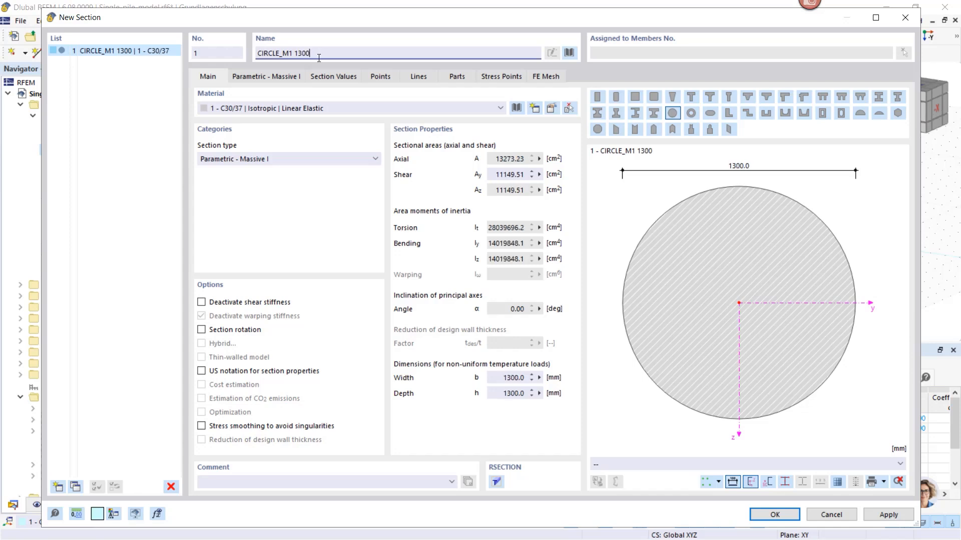
left_click(264, 77)
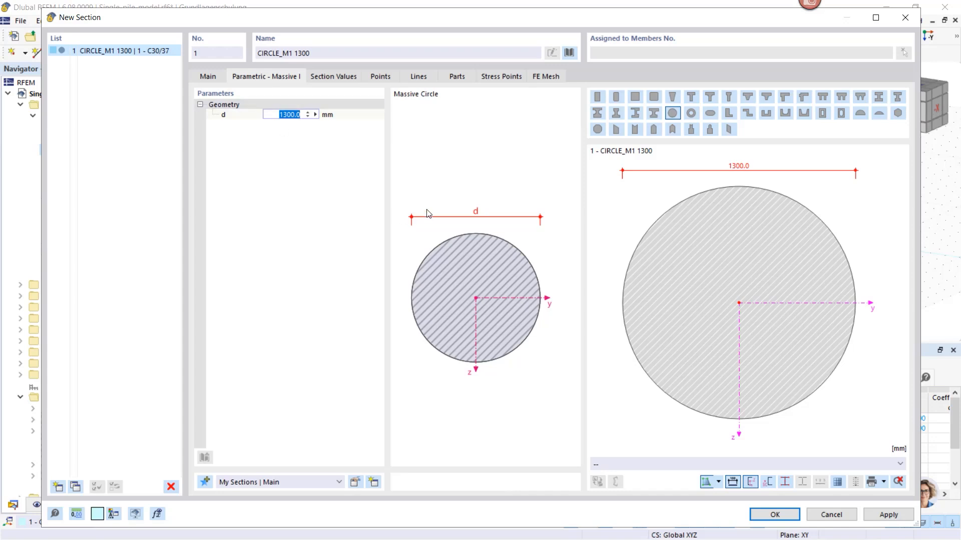
left_click(207, 77)
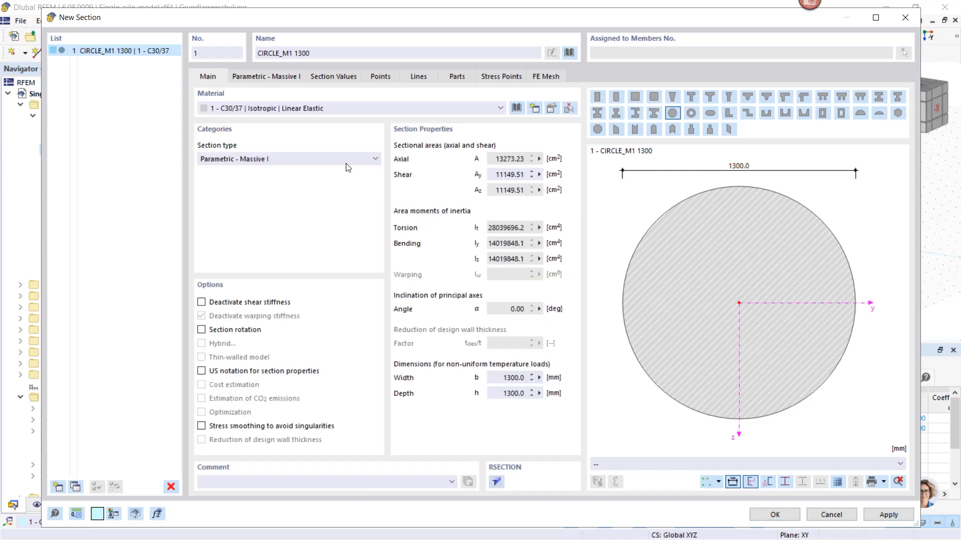
left_click(769, 515)
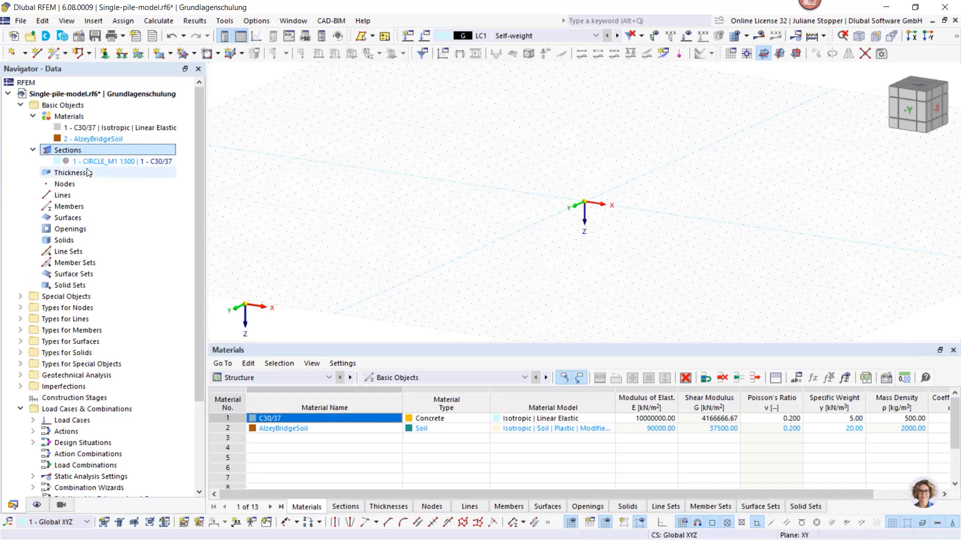
Create a new borehole with groundwater at an ordinate of 3.5 m, taking the level from the pile load test slide
left_click(33, 116)
left_click(33, 127)
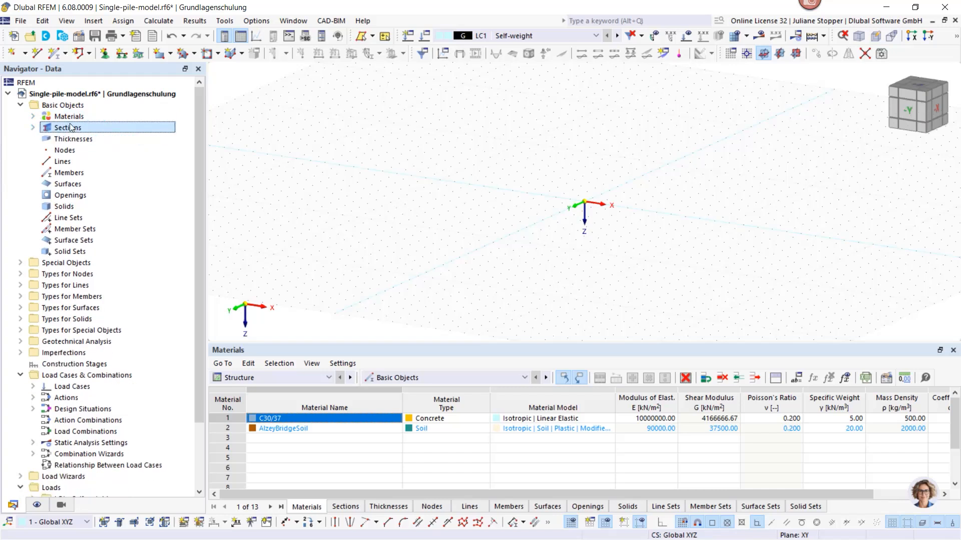
left_click(20, 106)
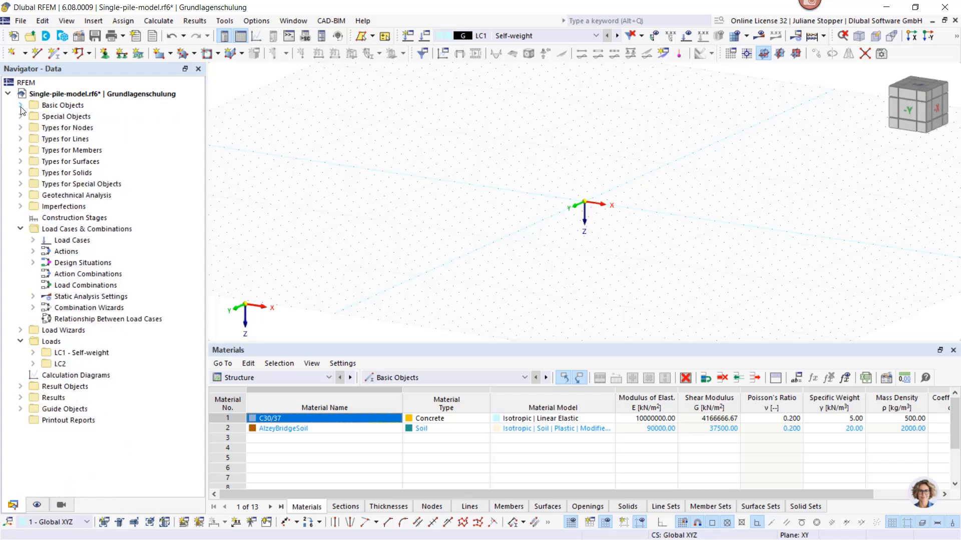
left_click(20, 196)
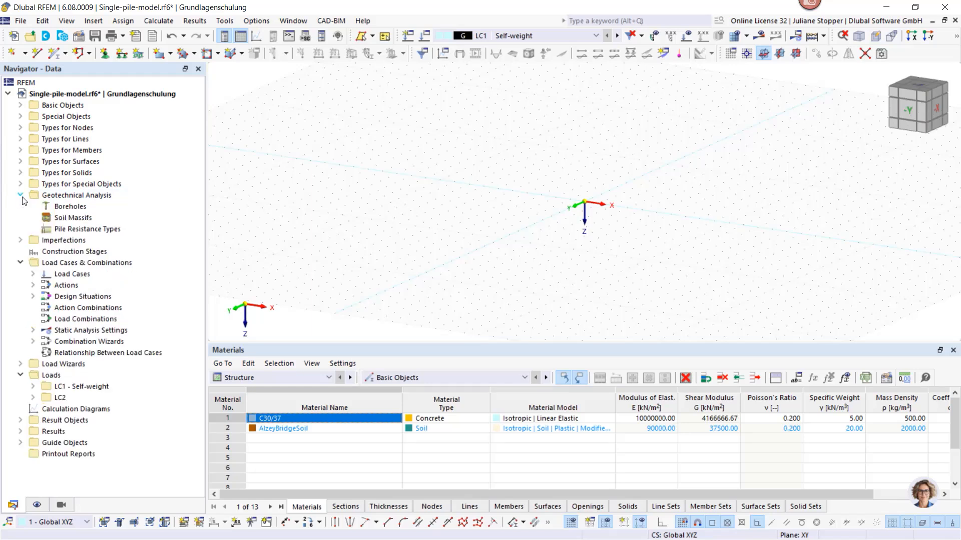
double_click(67, 208)
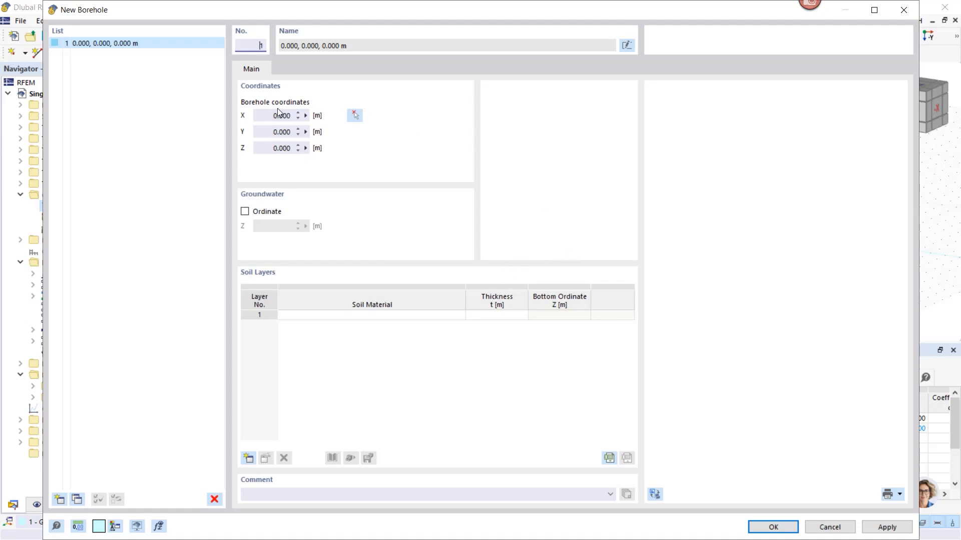
left_click(245, 212)
key("alt+Tab")
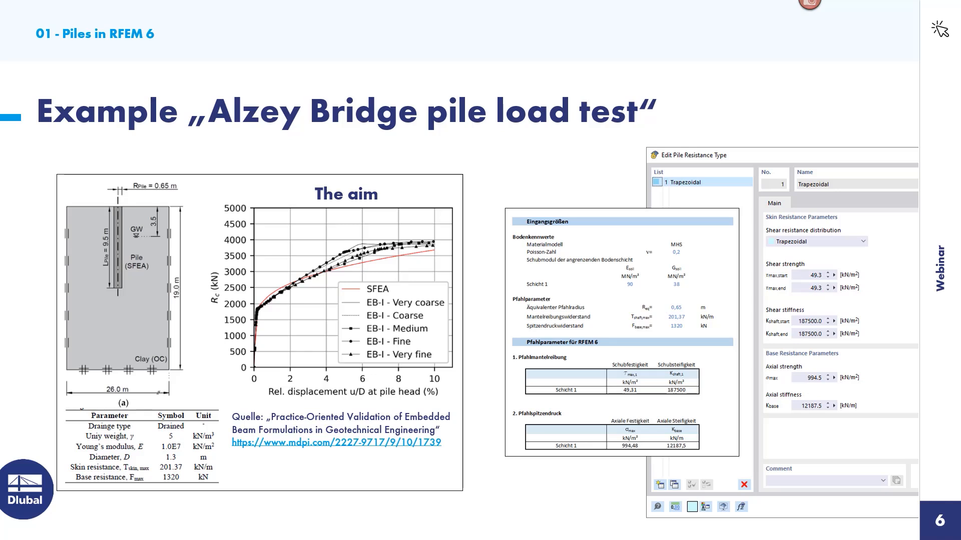
key("alt+Tab")
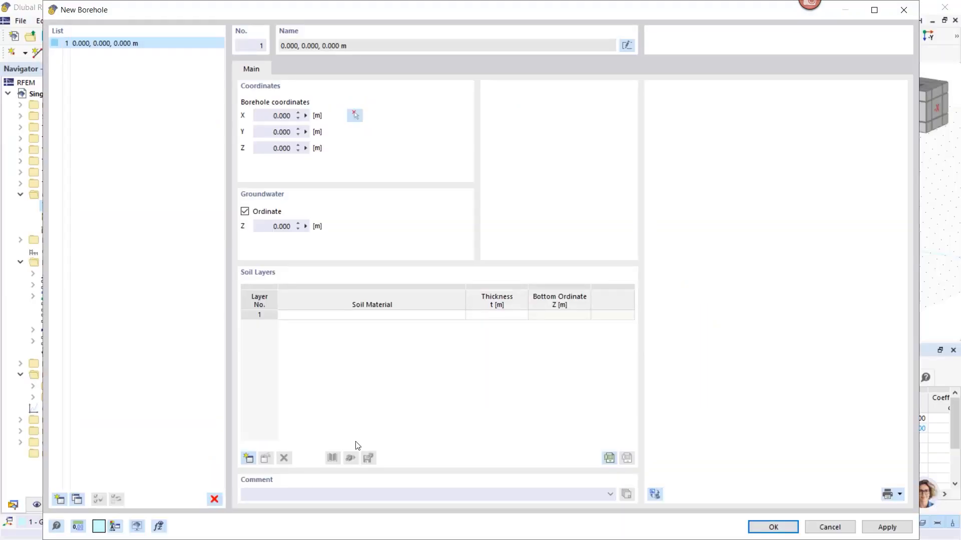
left_click(283, 226)
type("3,")
Add AlzeyBridgeSoil to the borehole as a 19 m thick layer and confirm the borehole
left_click(347, 314)
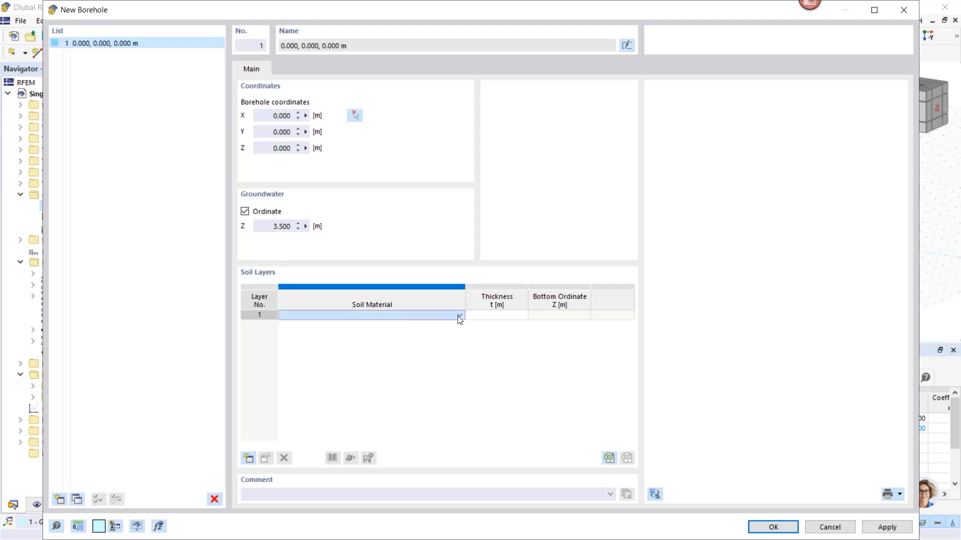
left_click(459, 315)
left_click(445, 323)
left_click(490, 317)
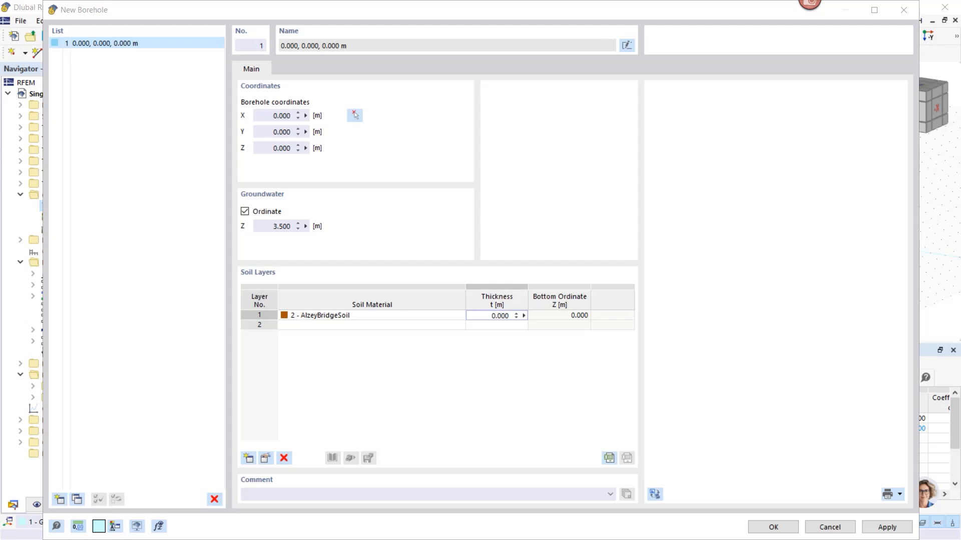
double_click(485, 319)
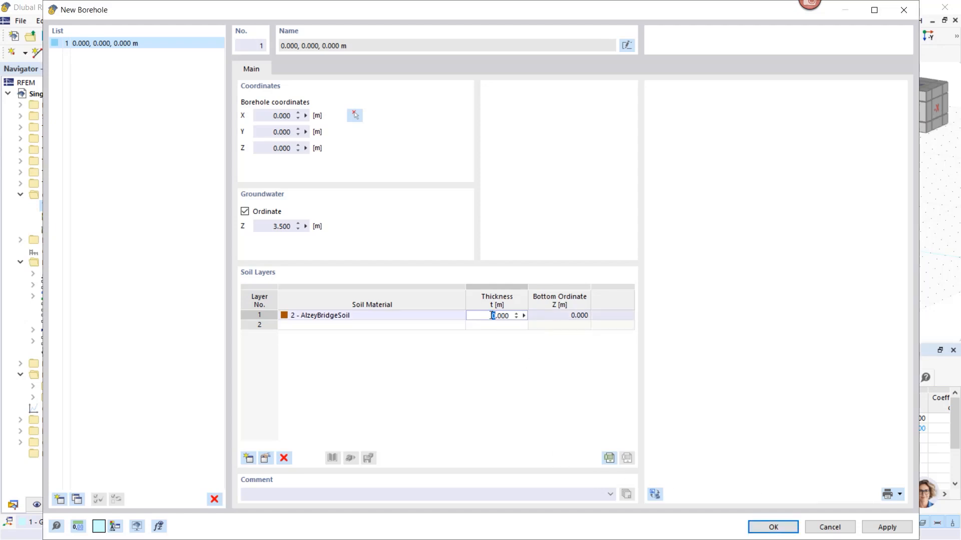
left_click_drag(492, 316, 512, 319)
left_click(515, 316)
double_click(501, 316)
type("19")
left_click(764, 527)
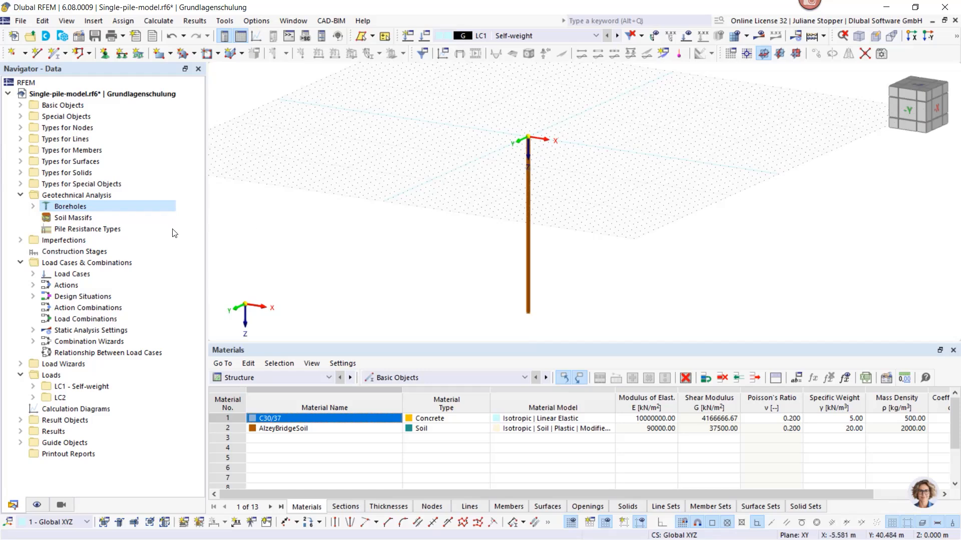
Create a rectangular soil massif from borehole 1 with sides of 26 m by 26 m and groundwater included
right_click(63, 221)
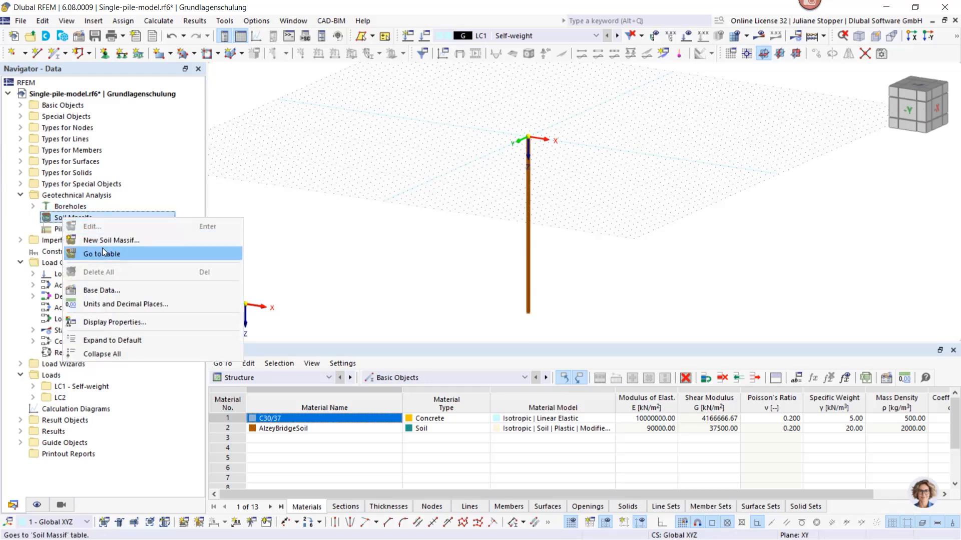
left_click(106, 241)
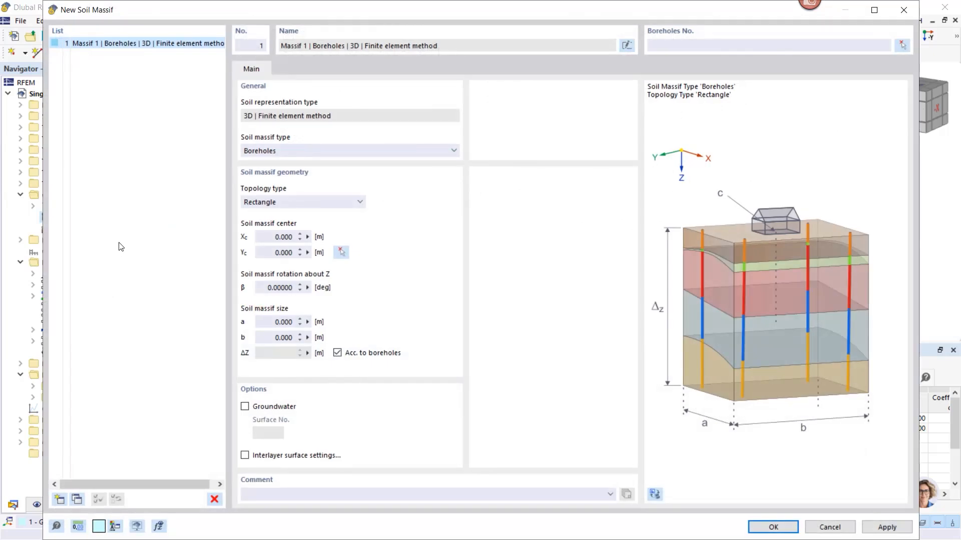
left_click(681, 47)
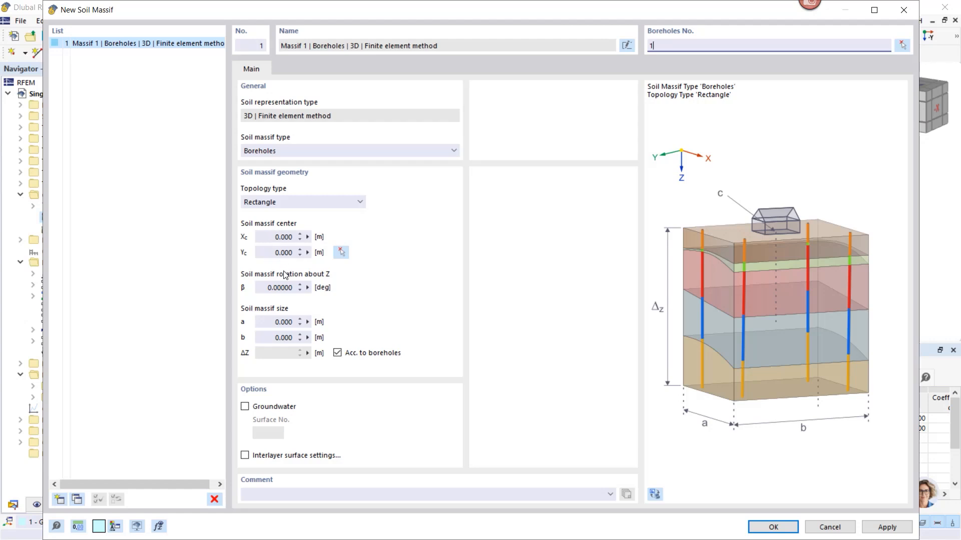
left_click(281, 321)
type("26")
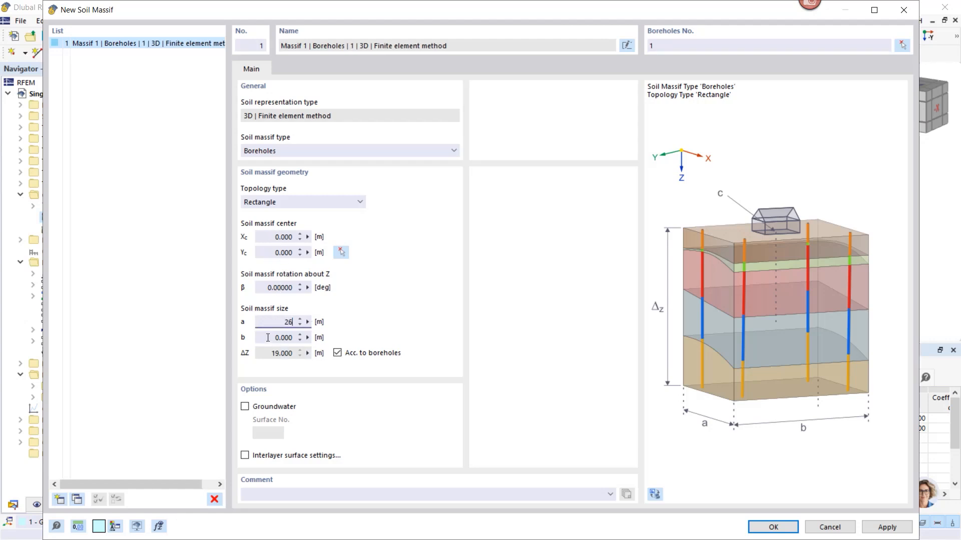
left_click(268, 337)
type("26")
left_click(245, 407)
left_click(773, 527)
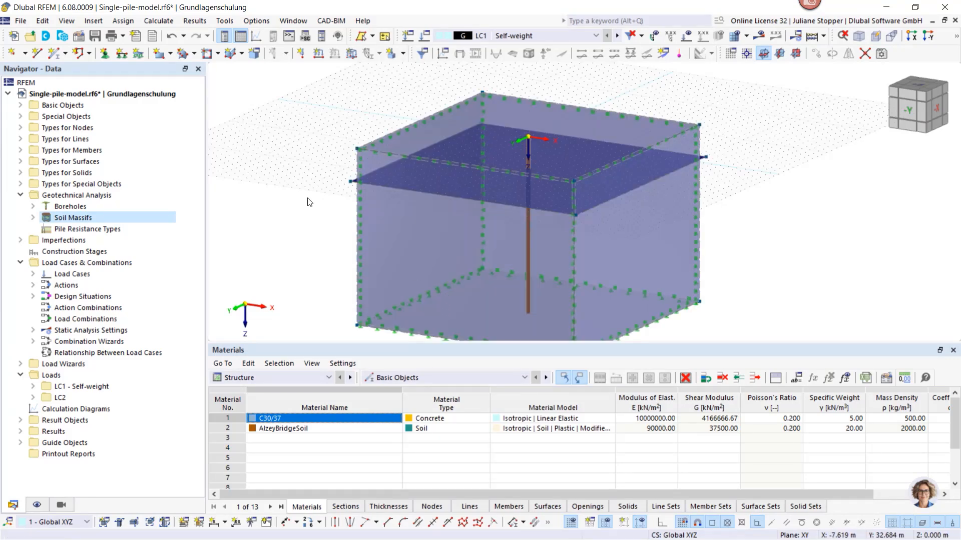
Examine the soil massif's generated solid and its boundary and groundwater surfaces
scroll(307, 201, "down", 1)
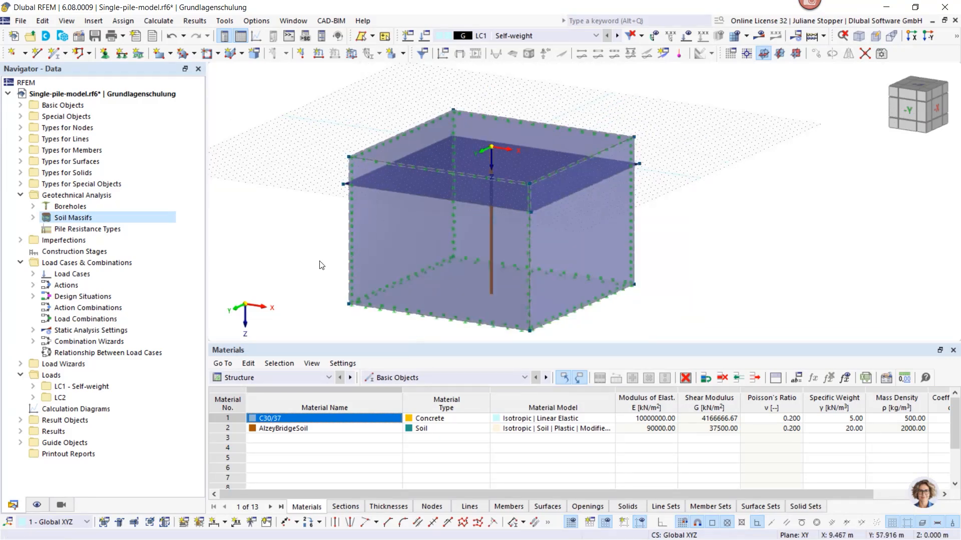
mouse_move(319, 261)
middle_mouse_down("ctrl")
mouse_move(350, 242)
mouse_move(309, 245)
mouse_move(320, 243)
middle_mouse_up("ctrl")
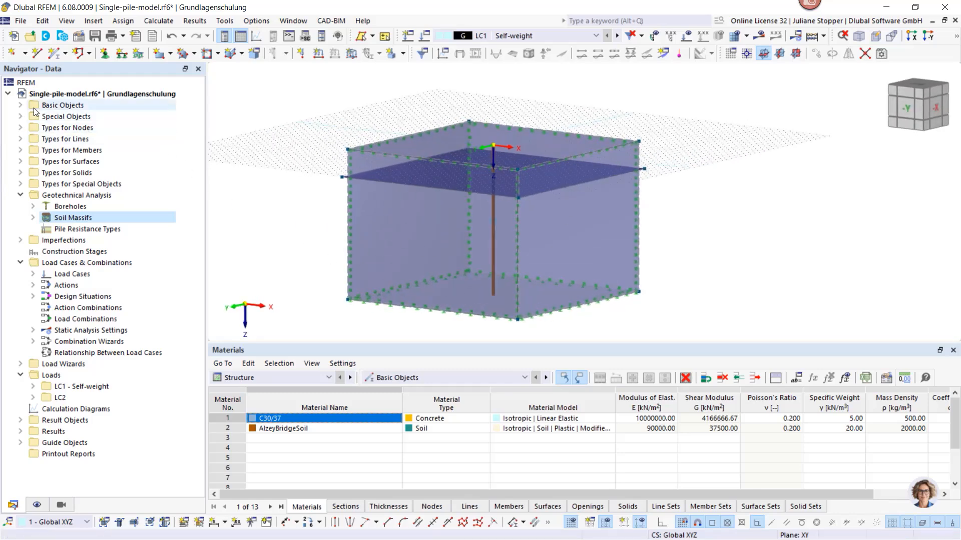
left_click(21, 106)
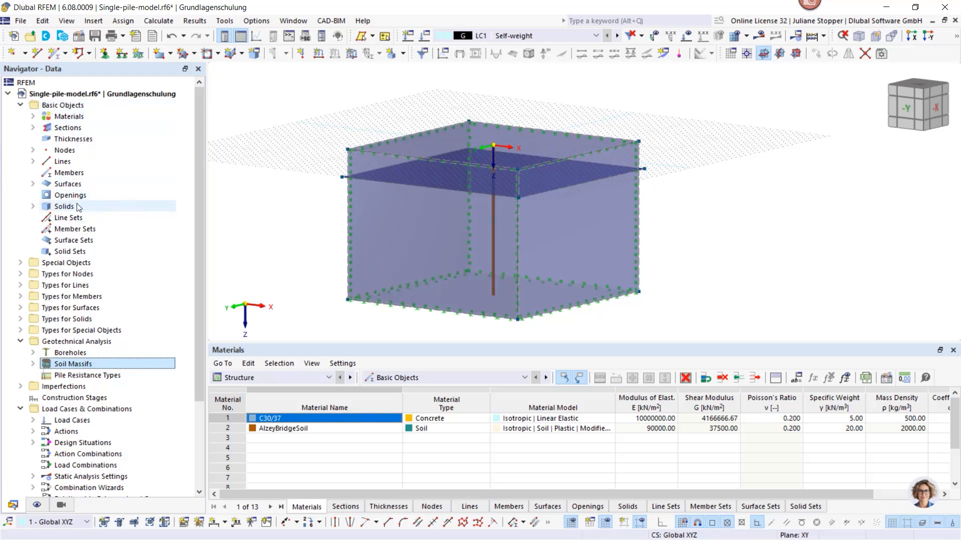
left_click(32, 208)
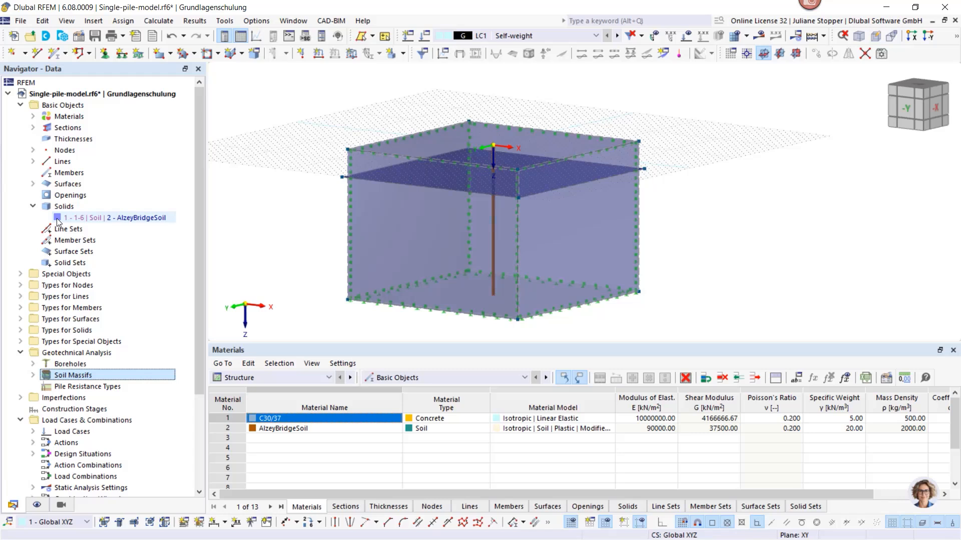
left_click(33, 184)
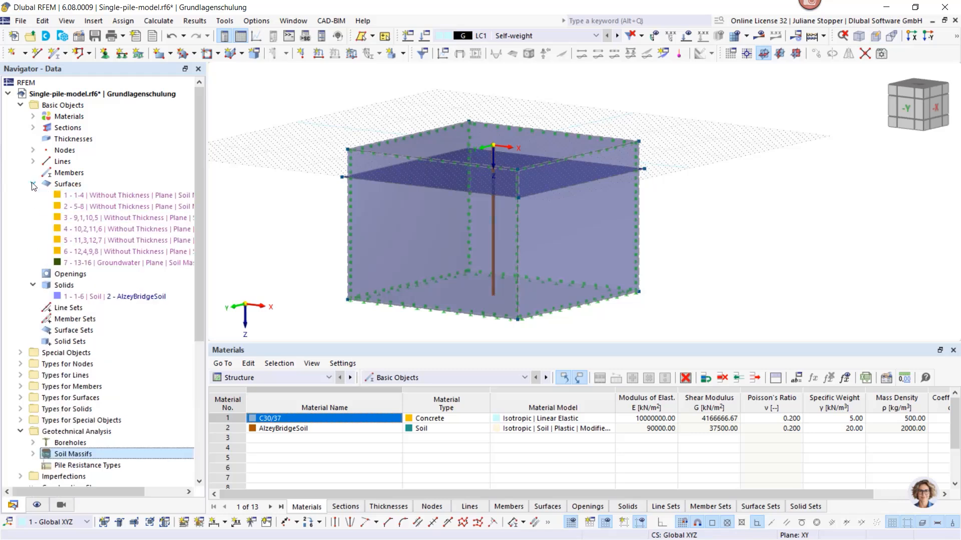
left_click(62, 195)
left_click(65, 205)
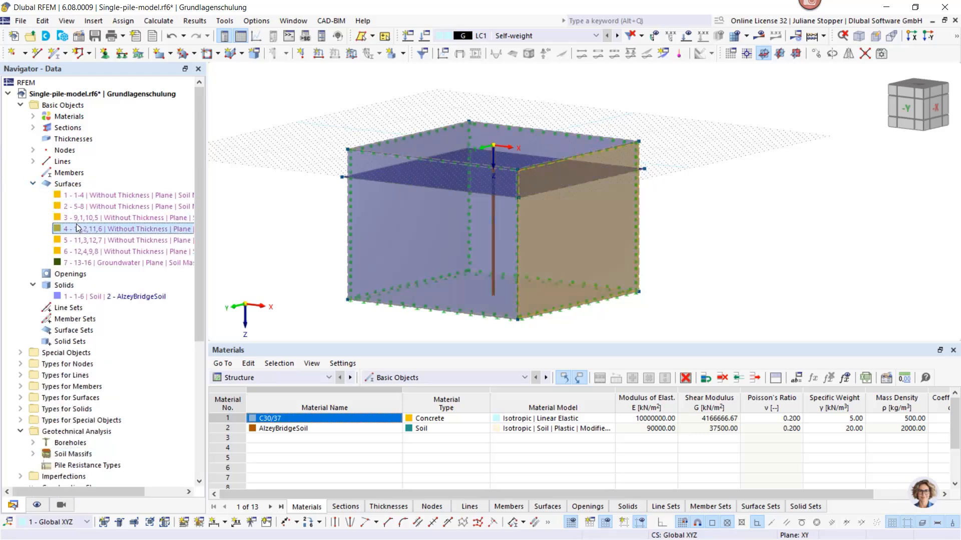
left_click(78, 263)
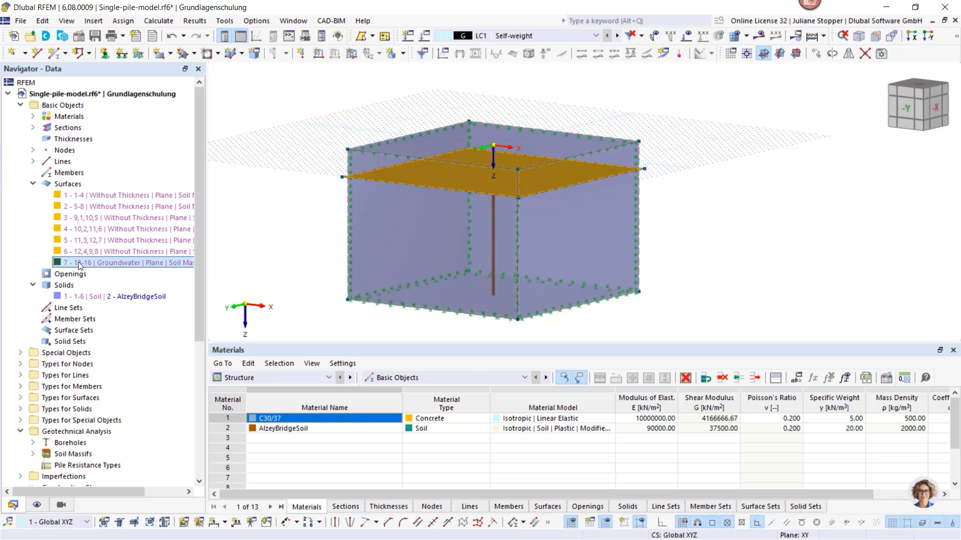
Delete surface supports 1 to 4 (Rigid, Sliding in x and y, Sliding in x, Sliding in y), keeping the soil massif's own supports
left_click(33, 184)
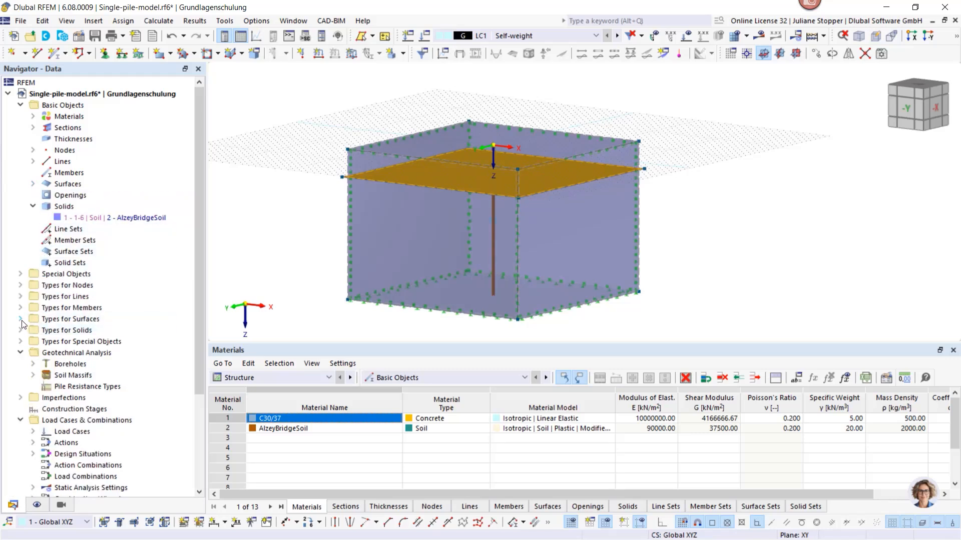
double_click(36, 321)
left_click(34, 330)
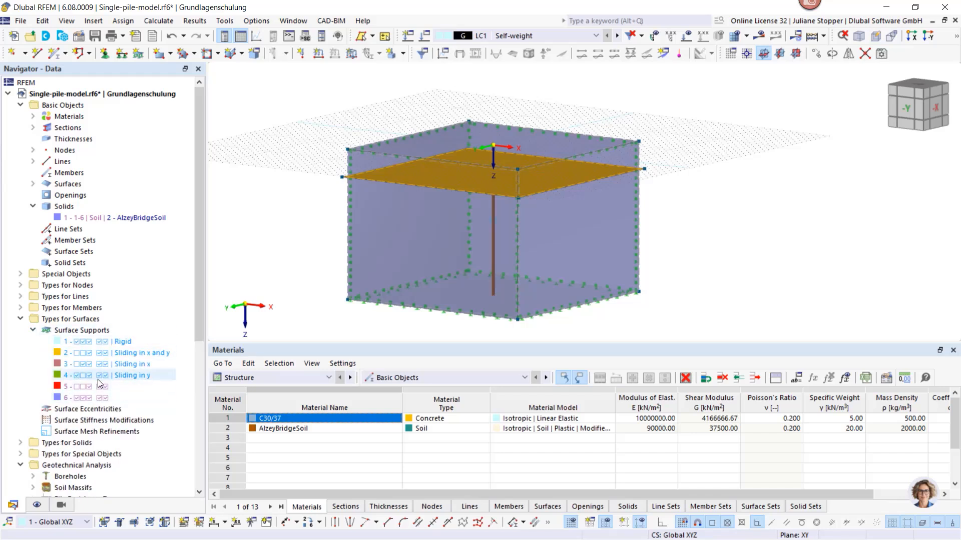
left_click_drag(97, 377, 100, 341)
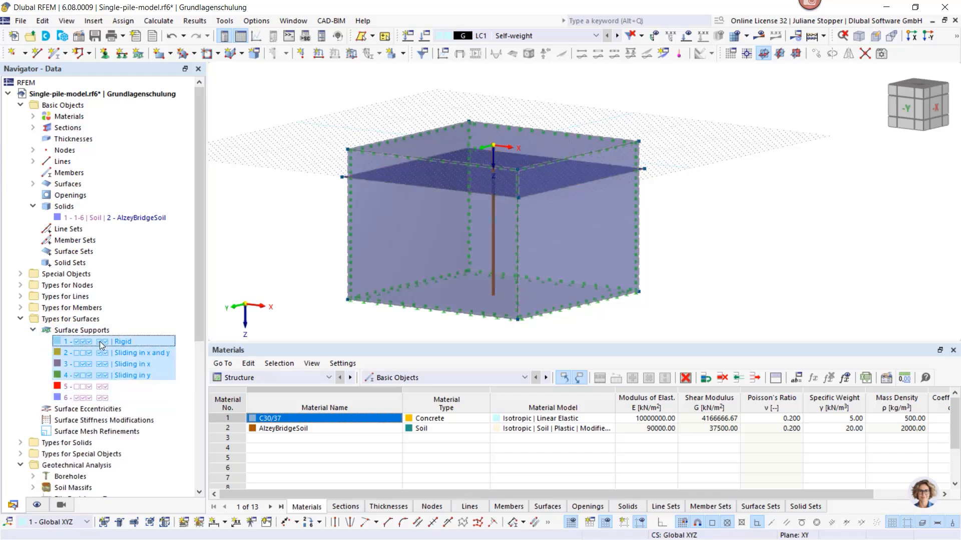
key("Delete")
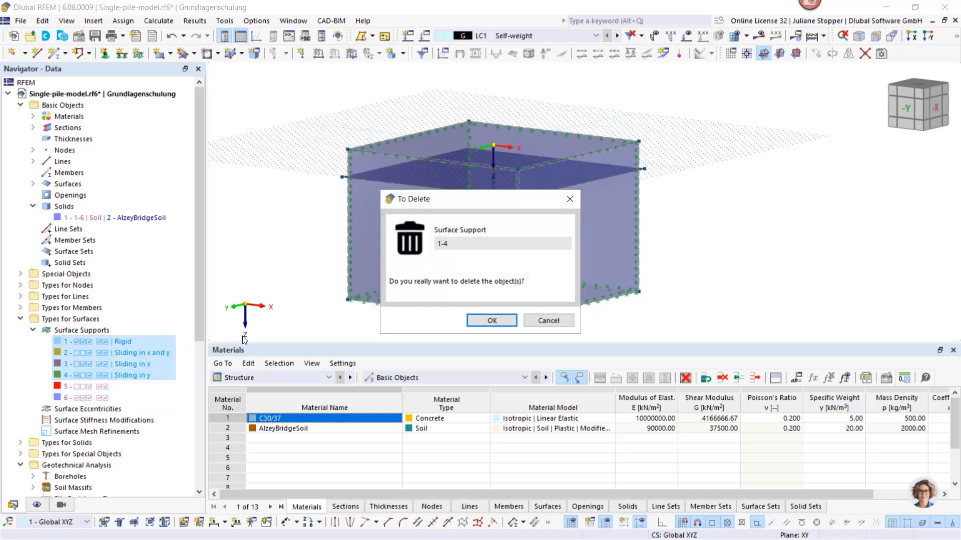
left_click(489, 320)
left_click(88, 353)
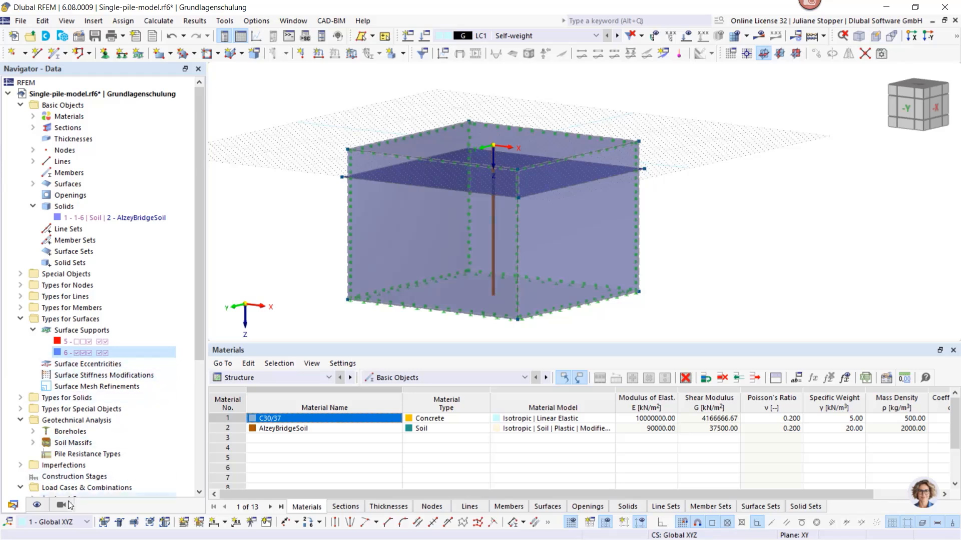
Switch the colors of rendered objects in the display settings to Object Property
left_click(36, 506)
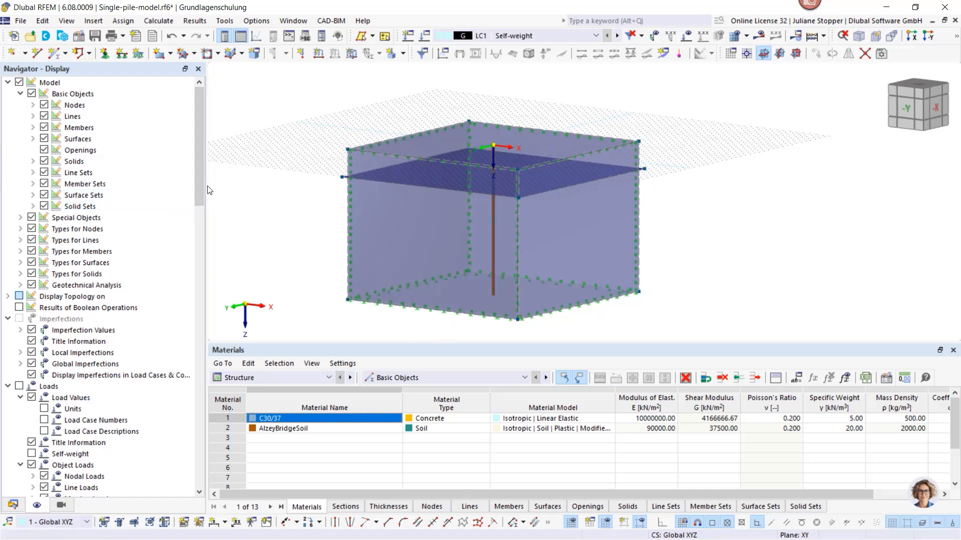
left_click_drag(200, 188, 199, 491)
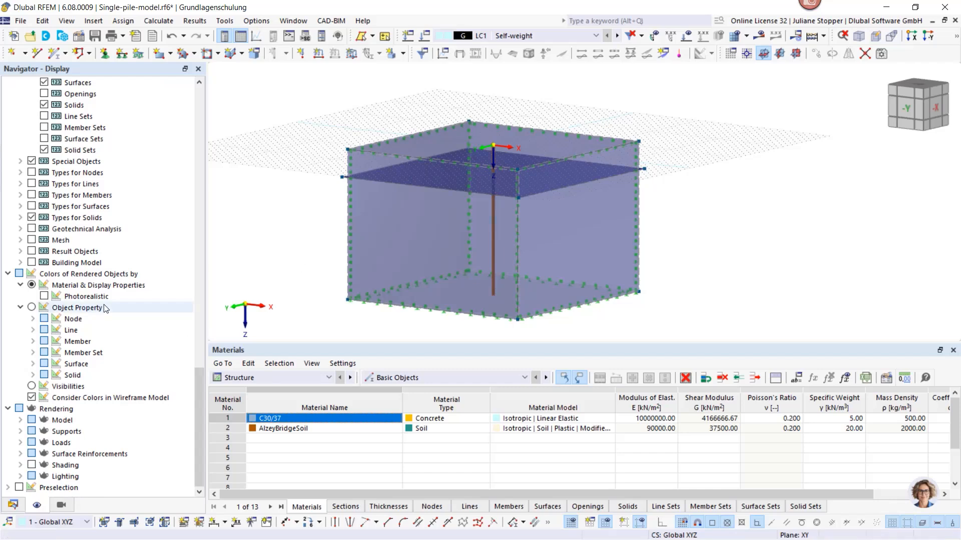
left_click(32, 308)
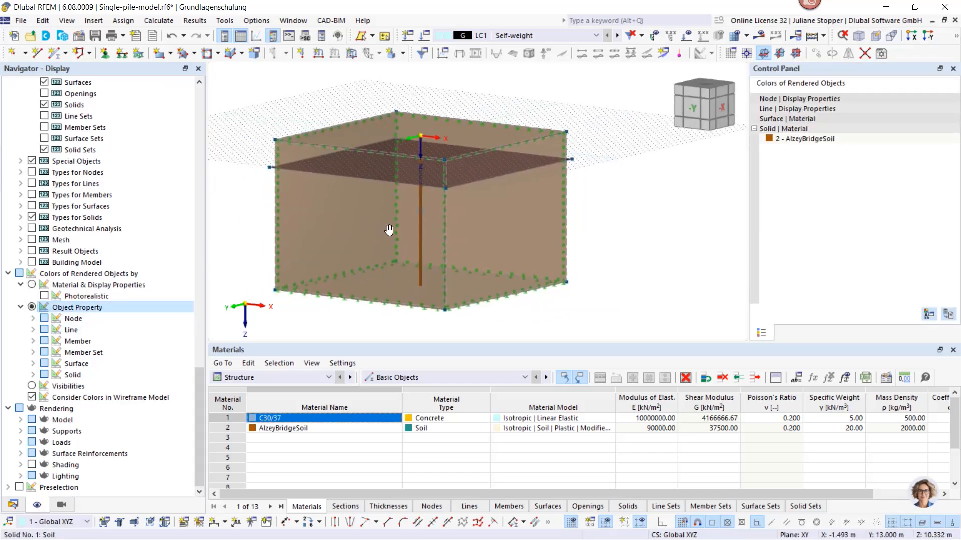
Hide the types for surfaces and the boreholes in the model display
left_click_drag(199, 404, 193, 110)
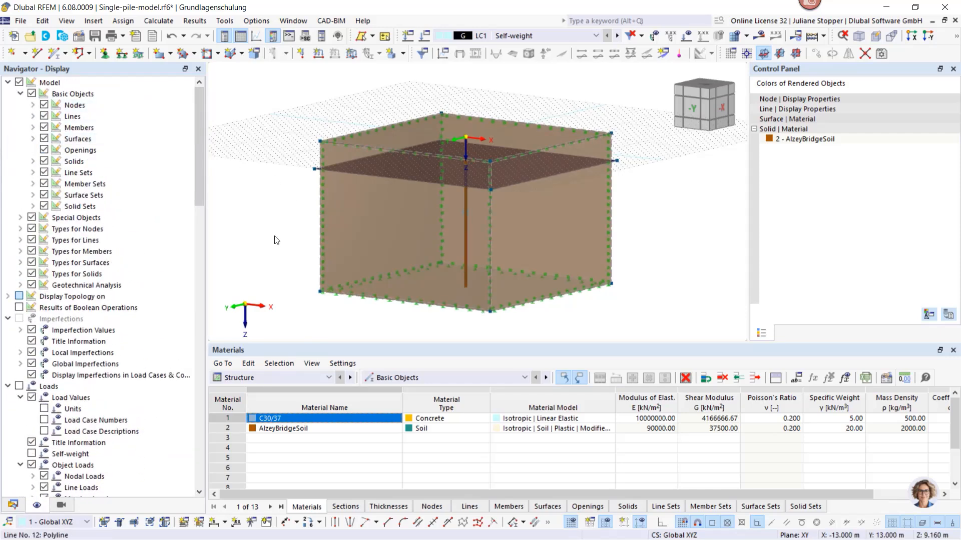
left_click(31, 264)
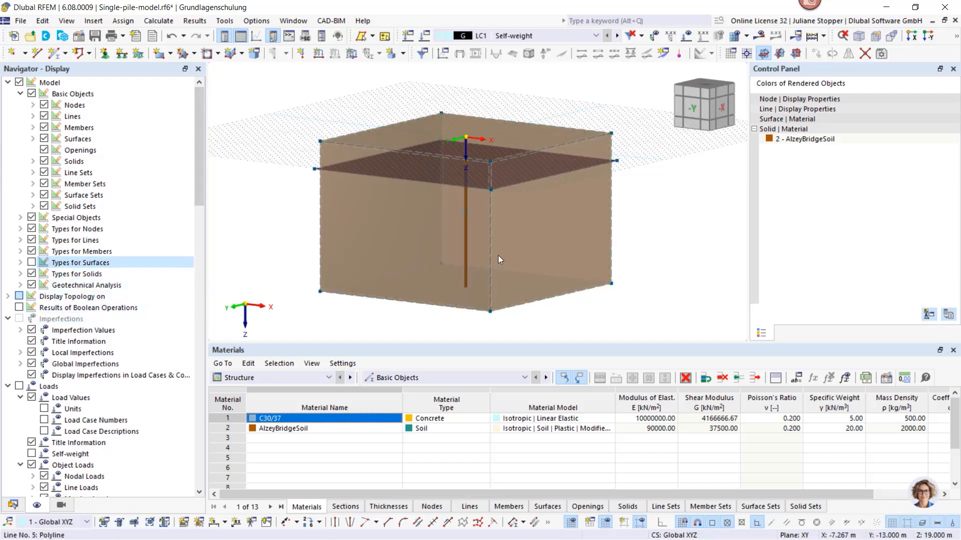
left_click(21, 286)
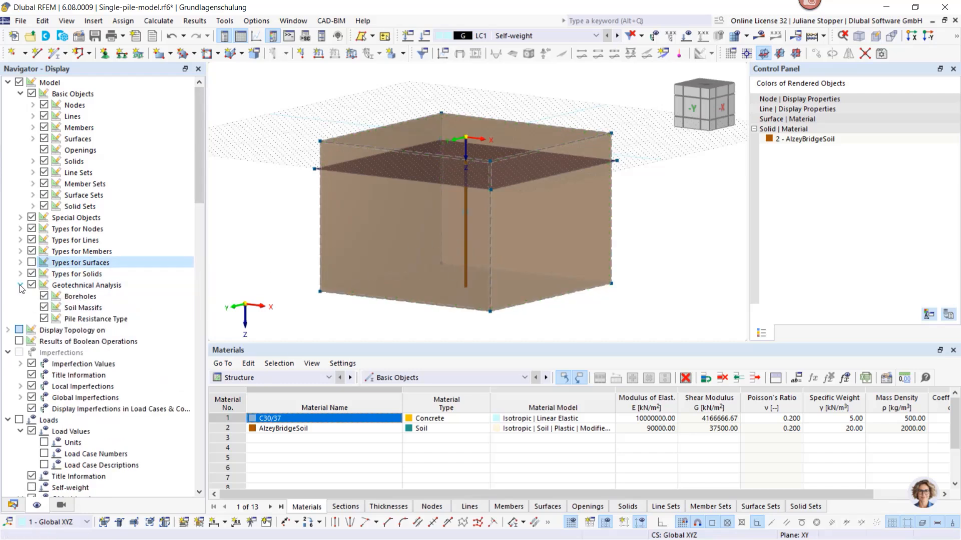
left_click(44, 296)
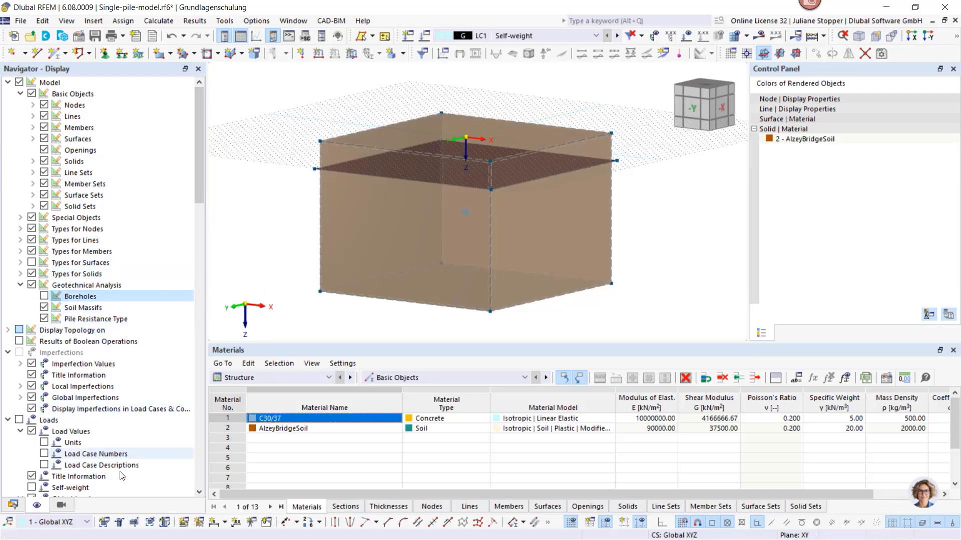
Start a new pile resistance type under the model's geotechnical analysis data
left_click(13, 505)
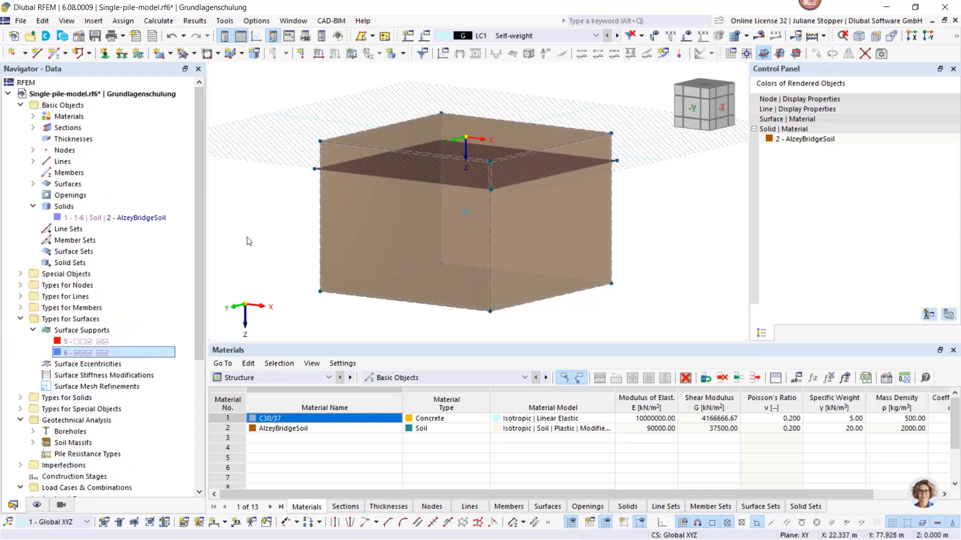
scroll(86, 350, "down", 2)
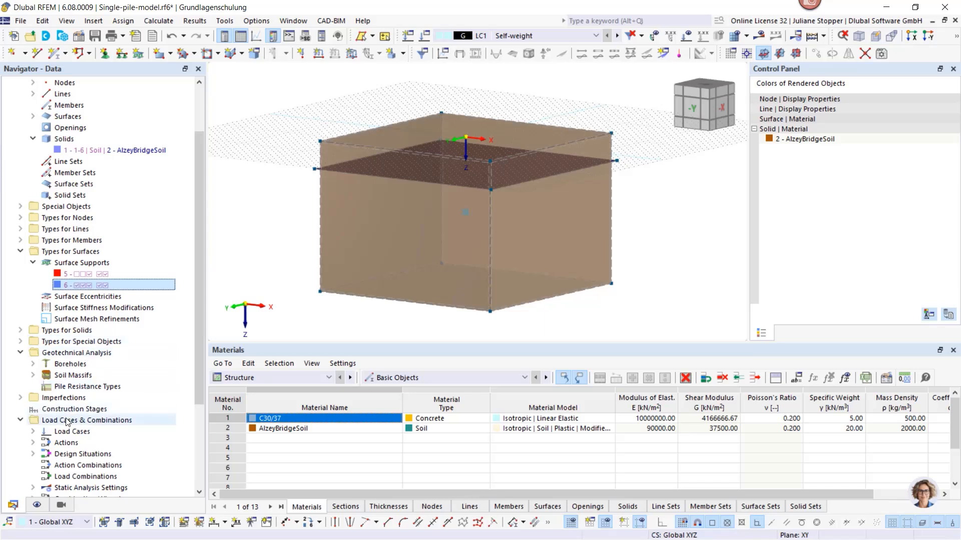
right_click(55, 387)
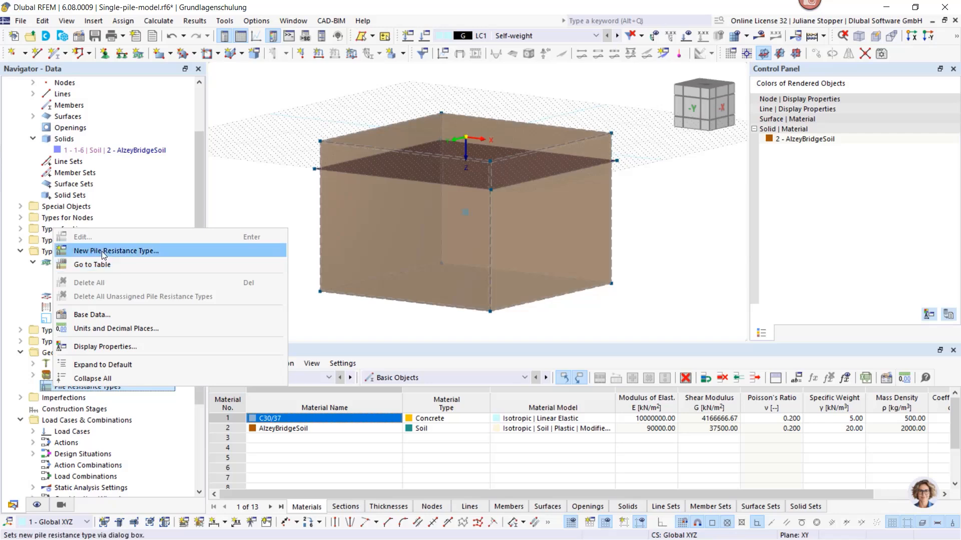
left_click(102, 251)
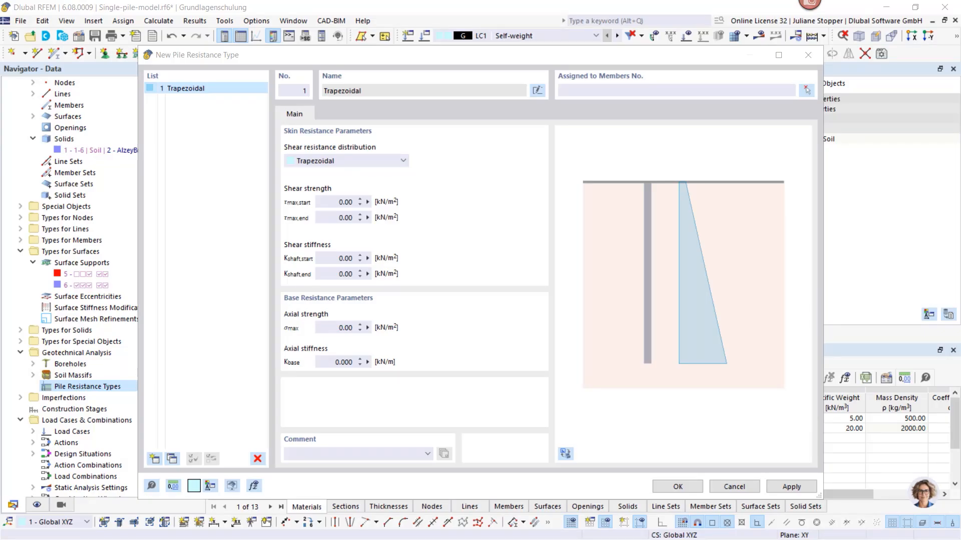
Switch to the Excel pile resistance sheet and review its soil and pile inputs, resistance tables and final equations for RFEM
left_click_drag(960, 167, 636, 67)
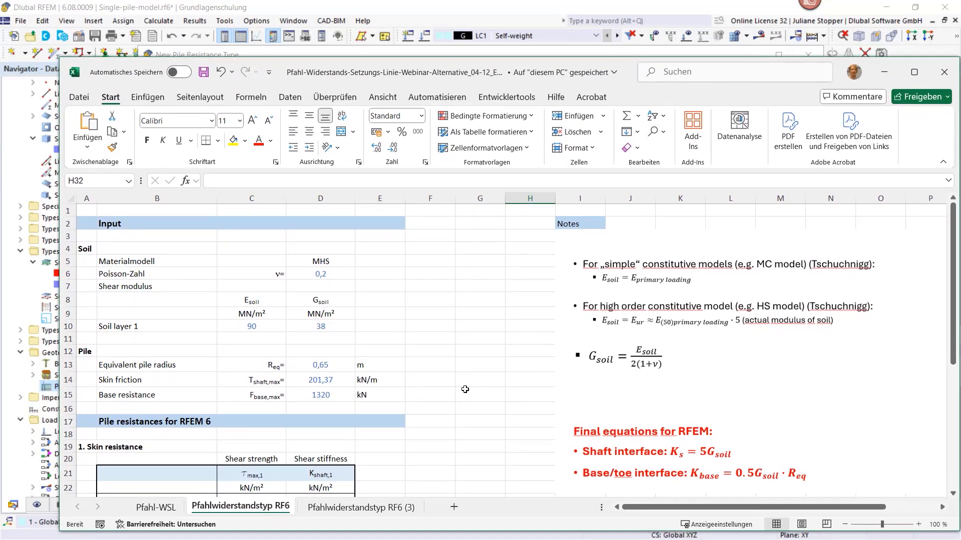
scroll(506, 379, "down", 2)
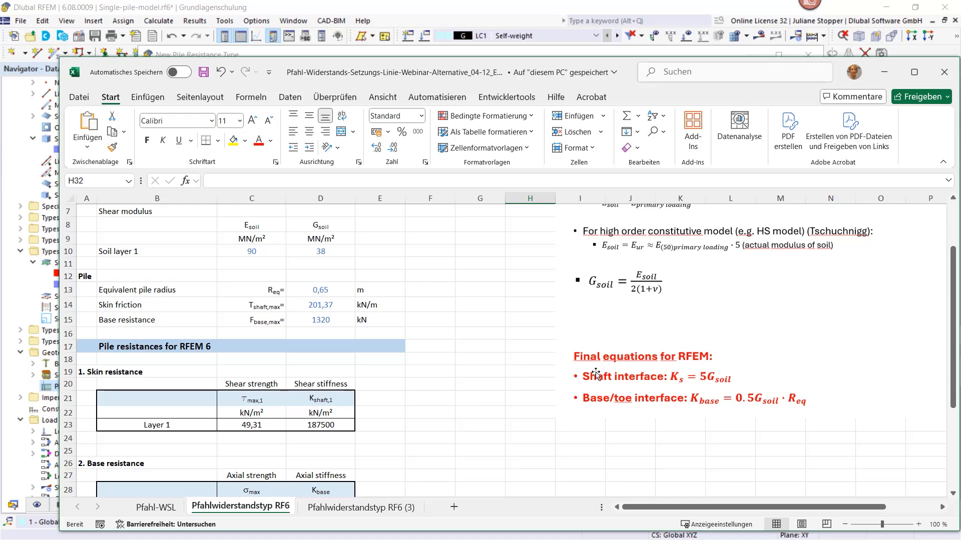
scroll(506, 358, "down", 1)
scroll(511, 344, "up", 3)
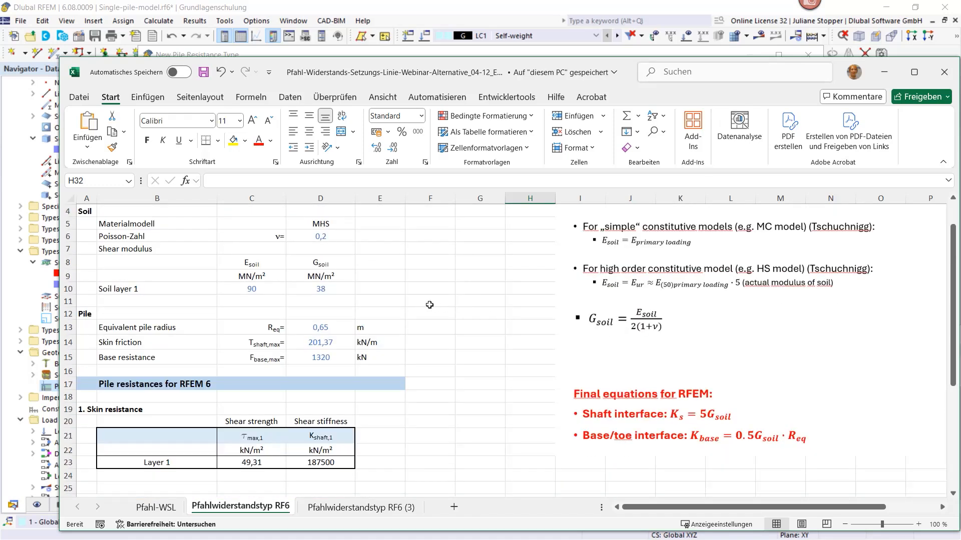
left_click(261, 288)
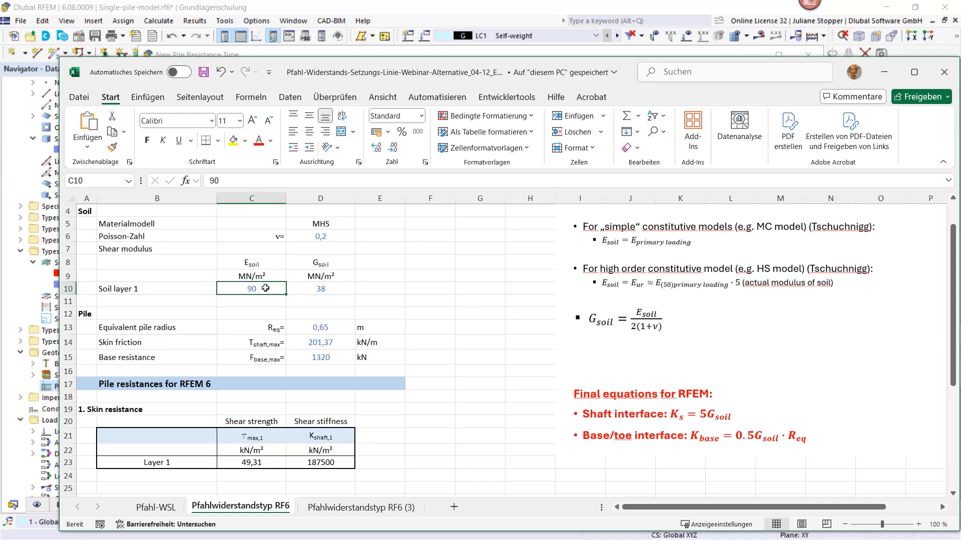
Change the font color of soil layer 1's shear modulus value in cell D10 to black
left_click(340, 288)
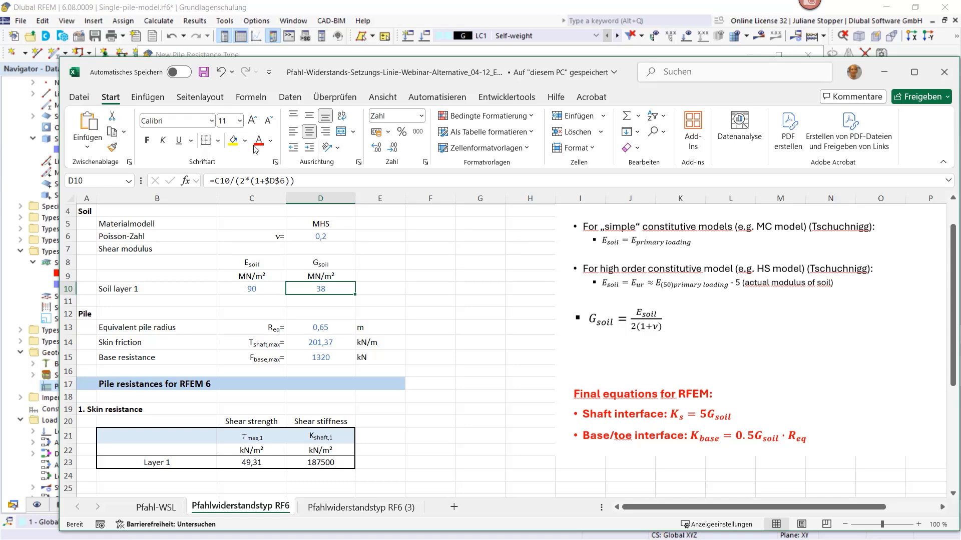
left_click(270, 140)
left_click(280, 184)
left_click(422, 269)
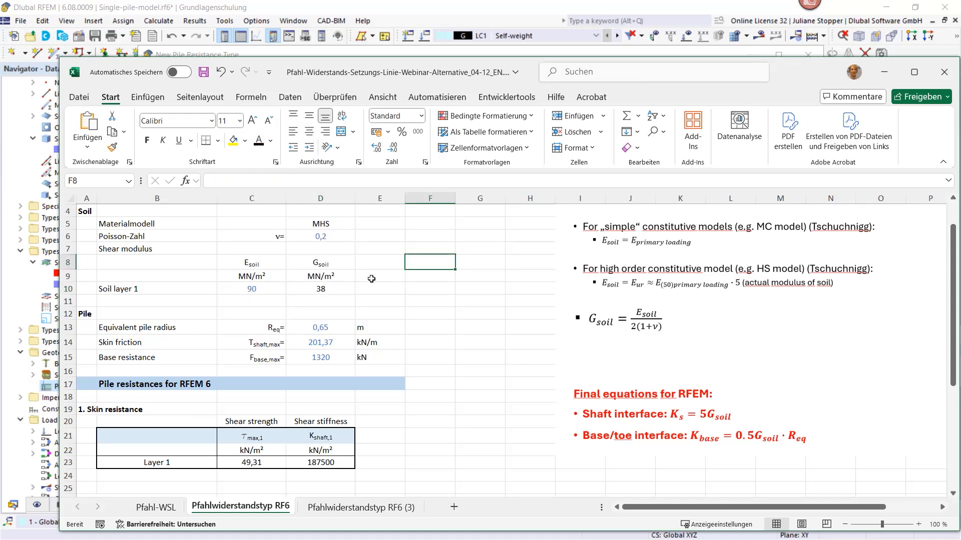
Check the sheet's resistance tables, return to RFEM and set the pile's start and end shear strength to 49.31 kN/m²
scroll(371, 279, "down", 3)
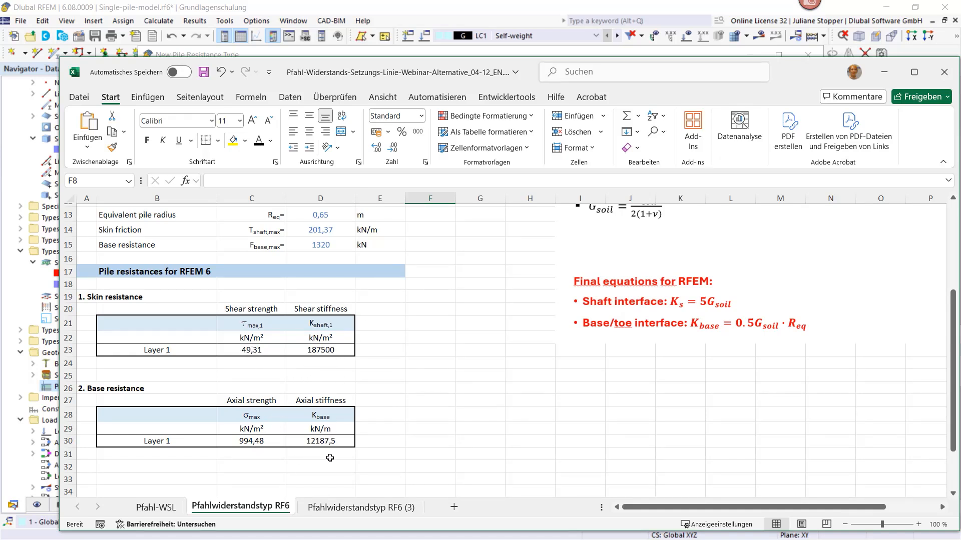
left_click_drag(791, 75, 960, 101)
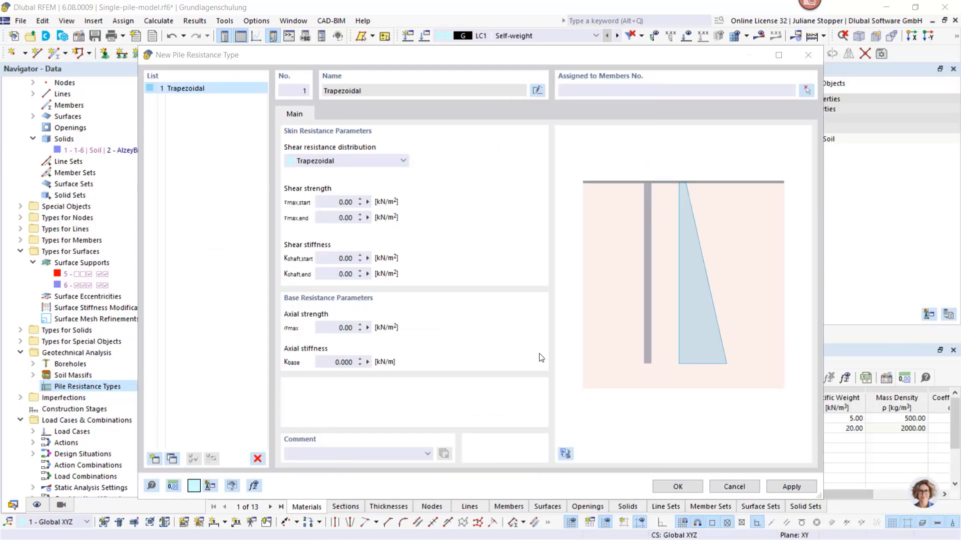
left_click(344, 207)
double_click(344, 207)
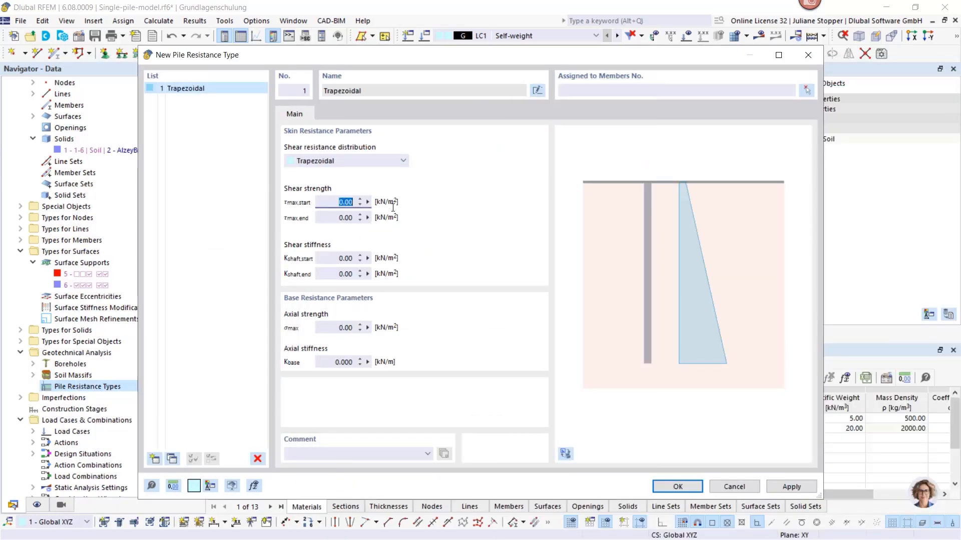
type("49")
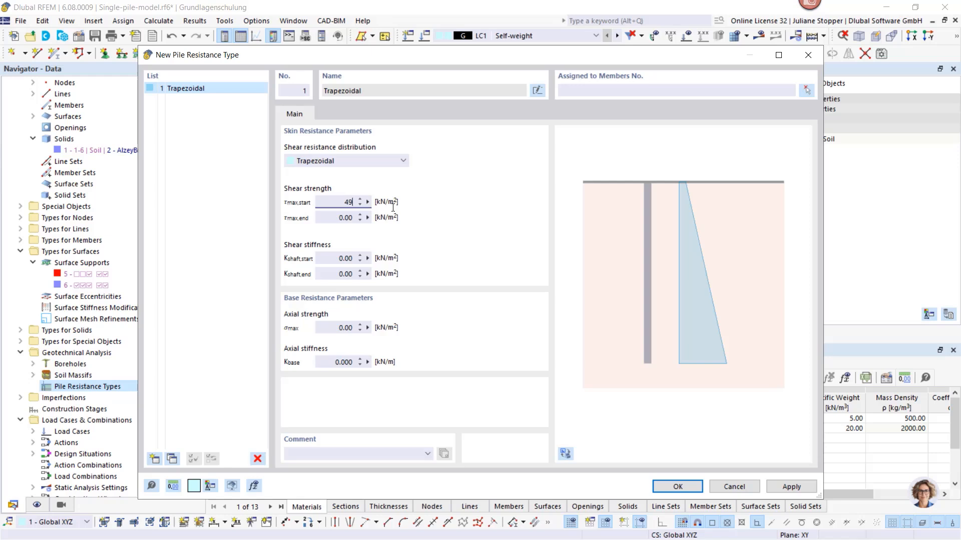
type(".31")
key("Tab")
key("shift+Tab")
key("ctrl+c")
left_click_drag(338, 220, 380, 219)
key("ctrl+v")
Set the shaft shear stiffness at the pile's start and end to 187500 kN/m²
left_click(335, 259)
left_click_drag(335, 259, 378, 258)
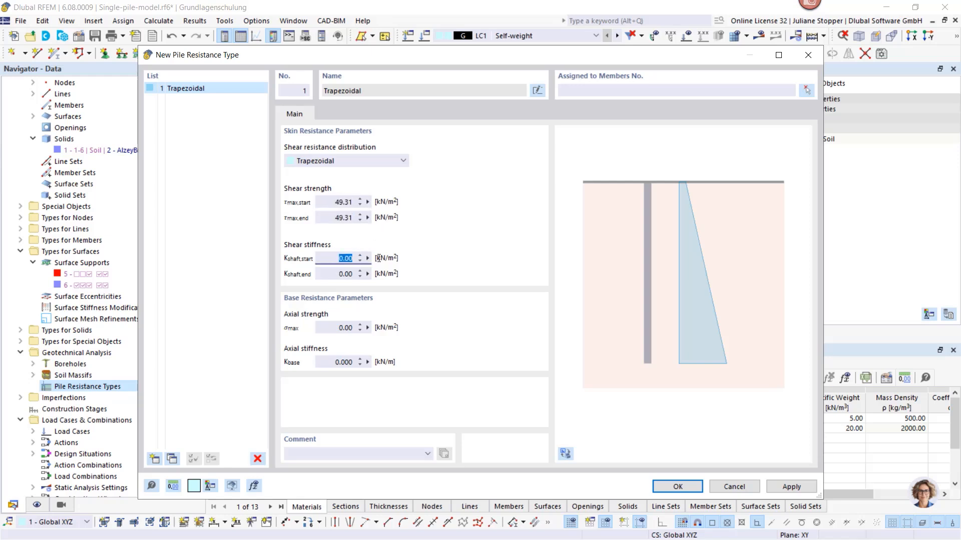
type("187500")
key("Return")
key("Tab")
type("187500")
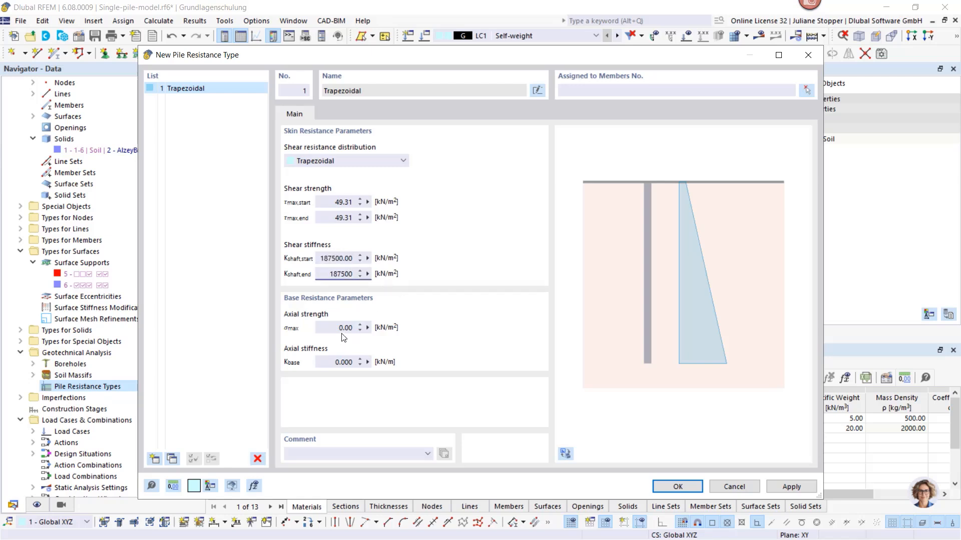
Set the base axial strength to 994.48 kN/m² and axial stiffness to 12187.5 kN/m, and save the pile resistance type
left_click(340, 329)
type("994,48")
key("Tab")
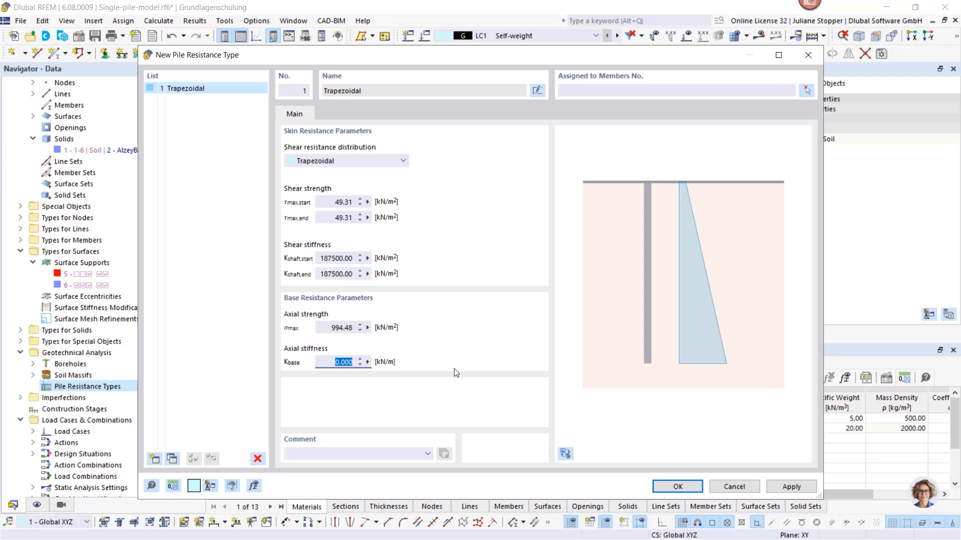
type("12187,5")
left_click(677, 487)
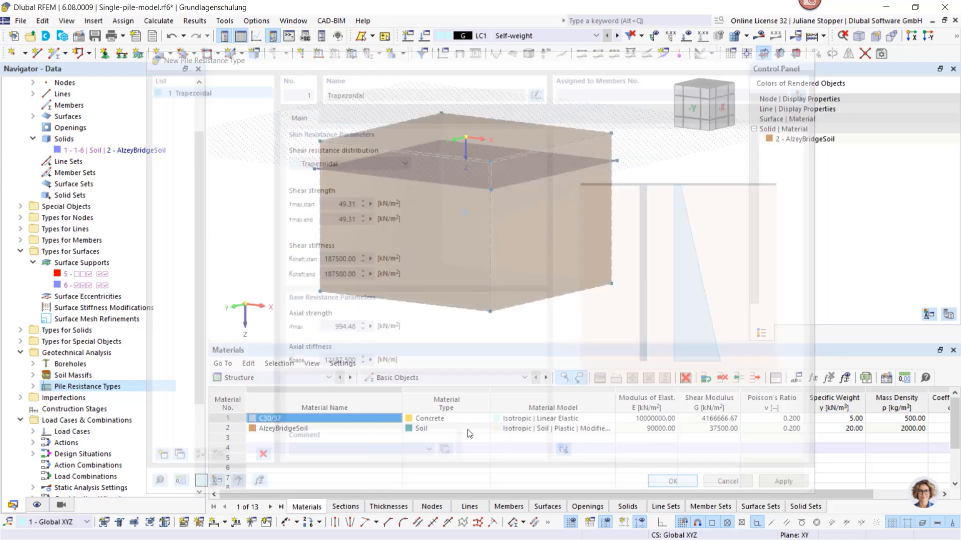
Place a new node at the global coordinate origin on the top of the soil massif
left_click(33, 386)
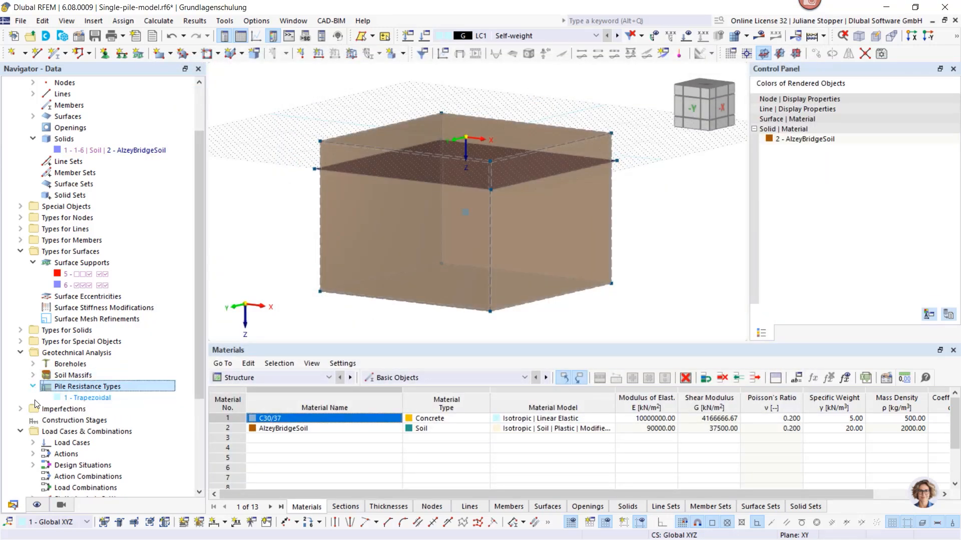
left_click(20, 431)
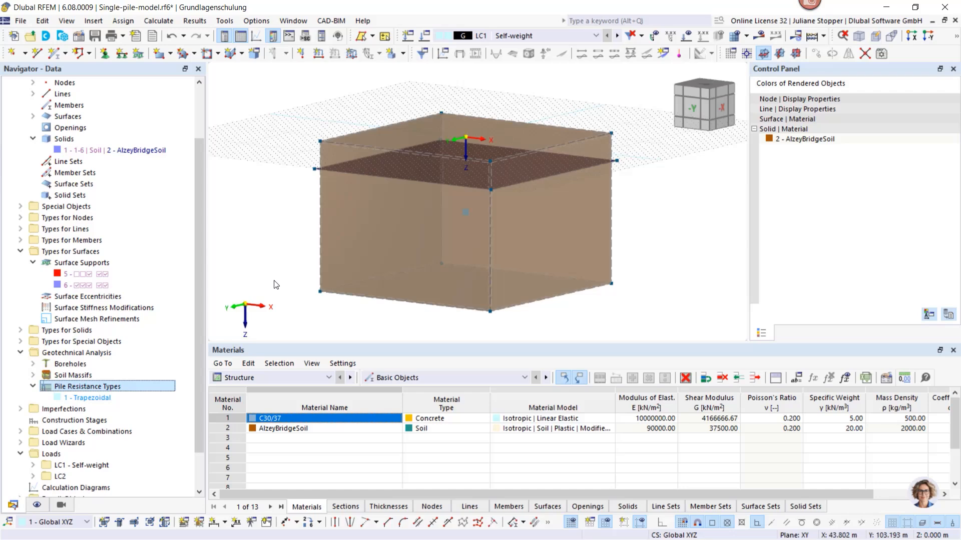
left_click(10, 55)
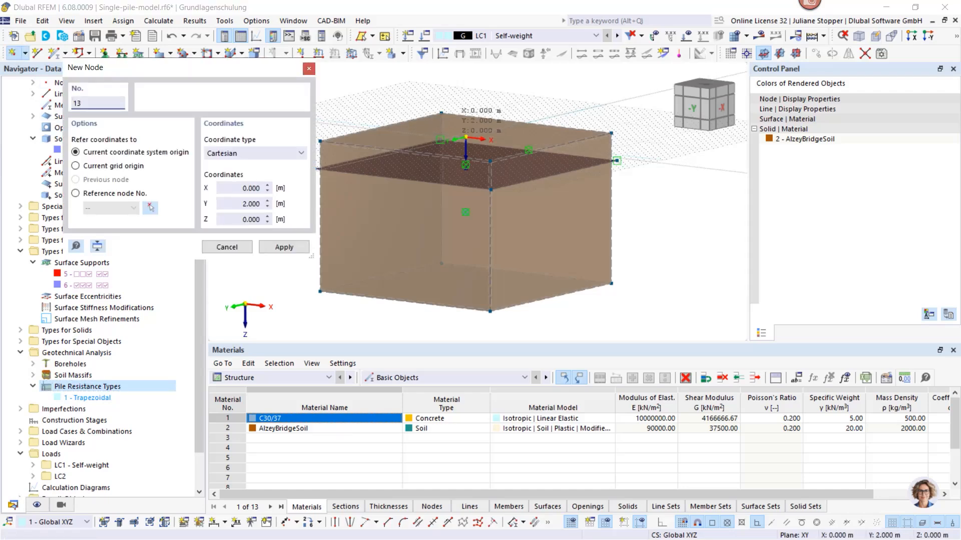
scroll(465, 137, "up", 4)
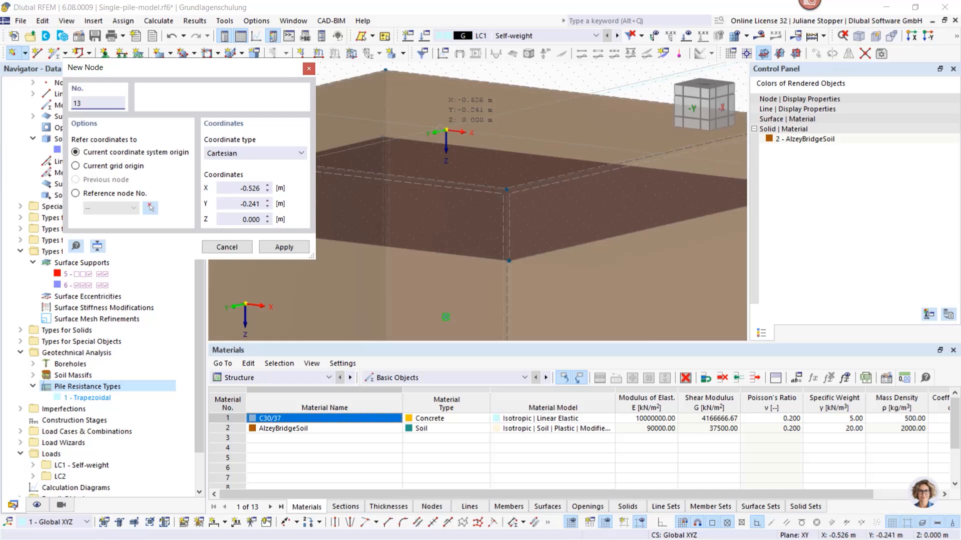
key("Escape")
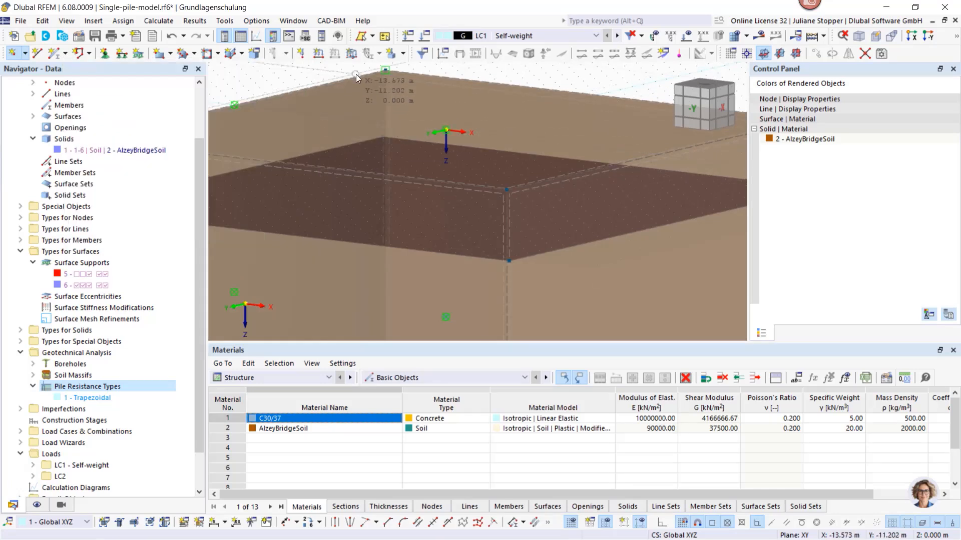
Set up a copy of the origin node with one step and a Z displacement of 9 m
right_click(446, 130)
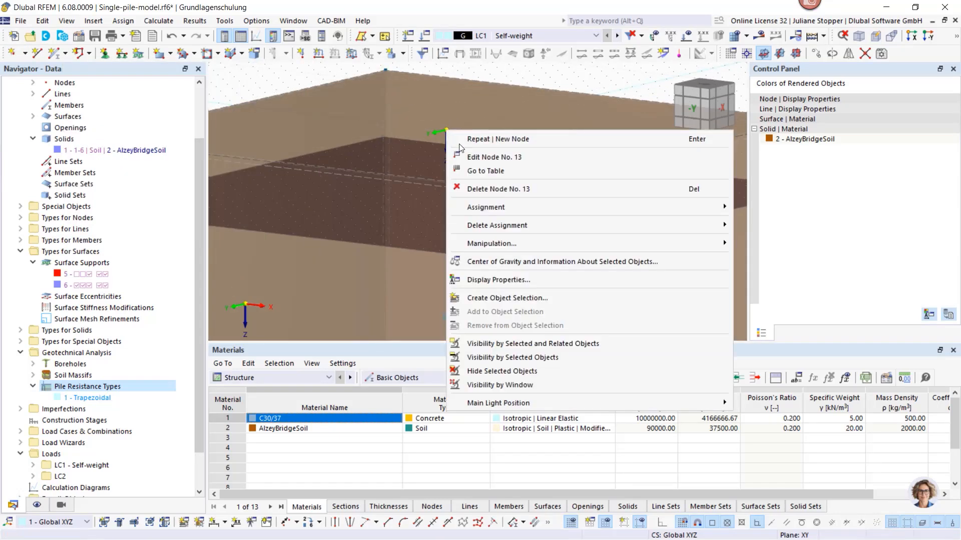
mouse_move(490, 243)
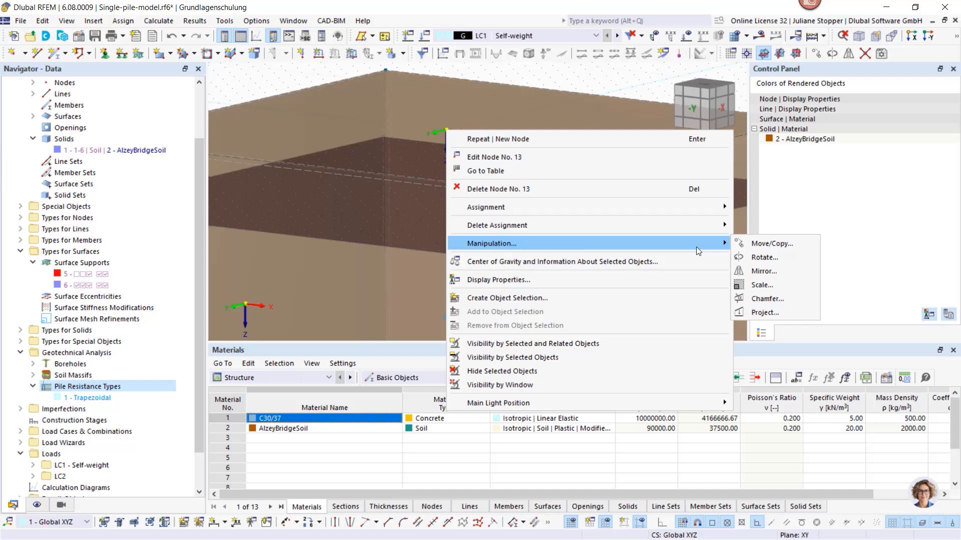
left_click(761, 245)
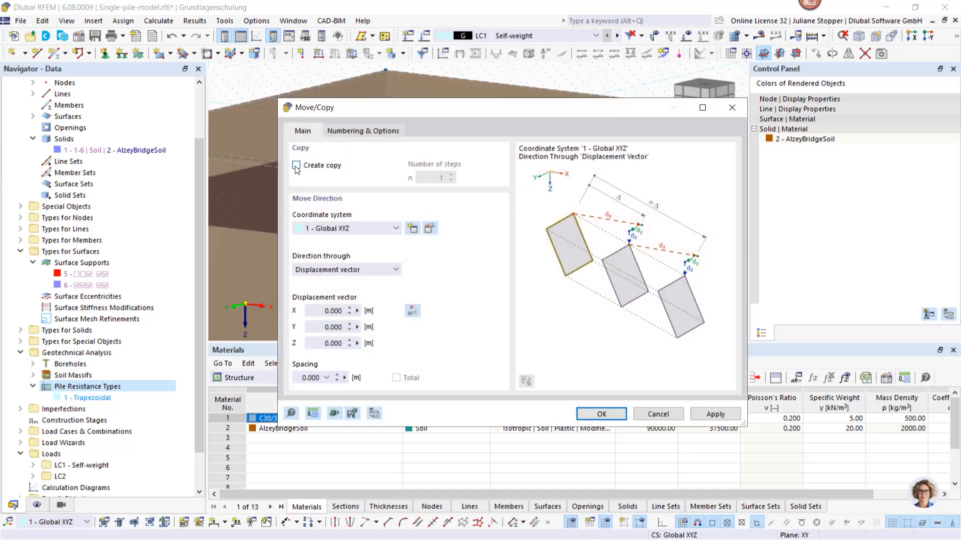
left_click(296, 165)
left_click_drag(311, 345, 362, 349)
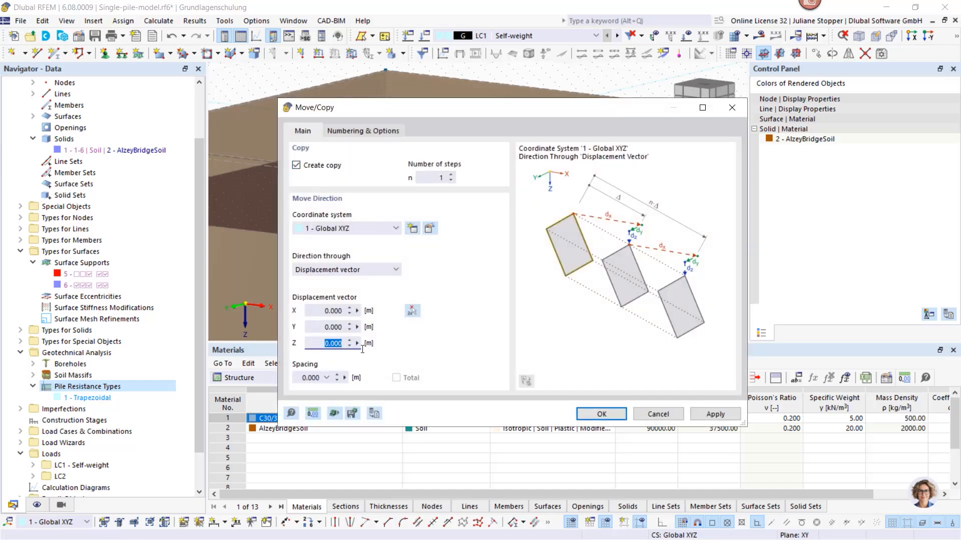
type("9,5")
Enable step links for the node copy, linking the nodes with a member, and start a new template member
left_click(361, 131)
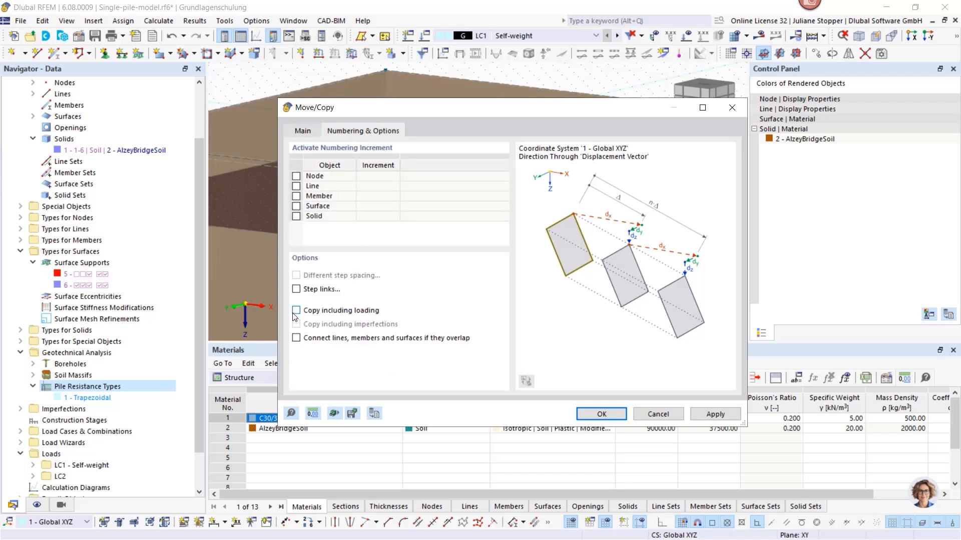
left_click(297, 289)
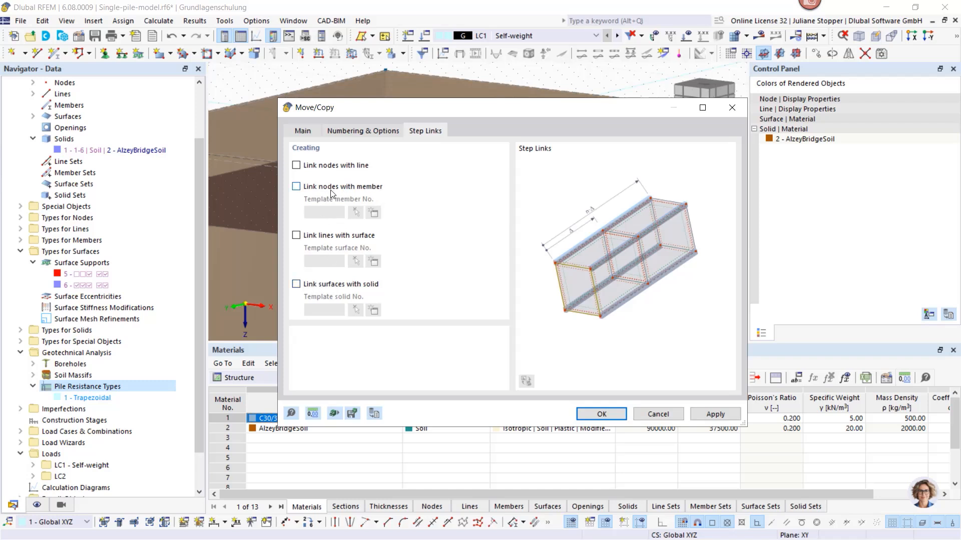
left_click(296, 187)
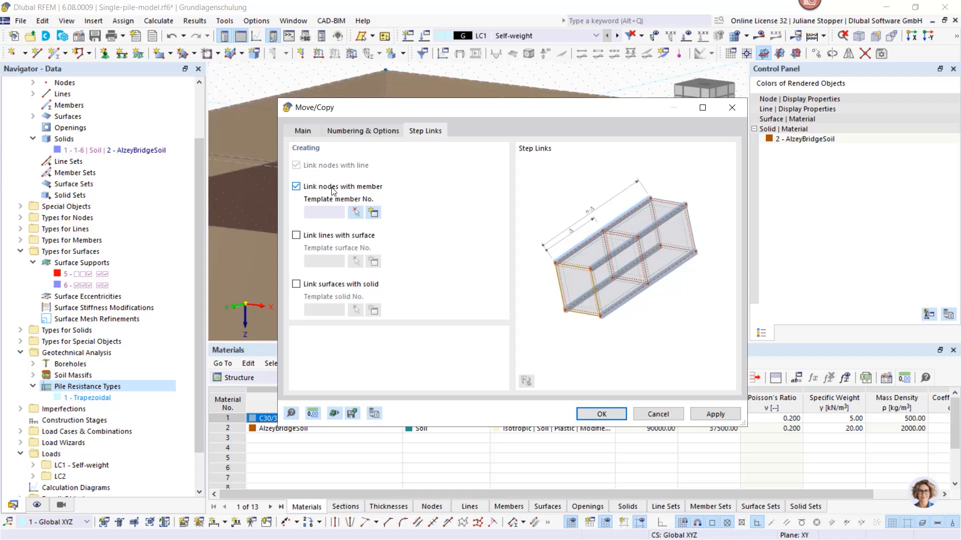
left_click(373, 214)
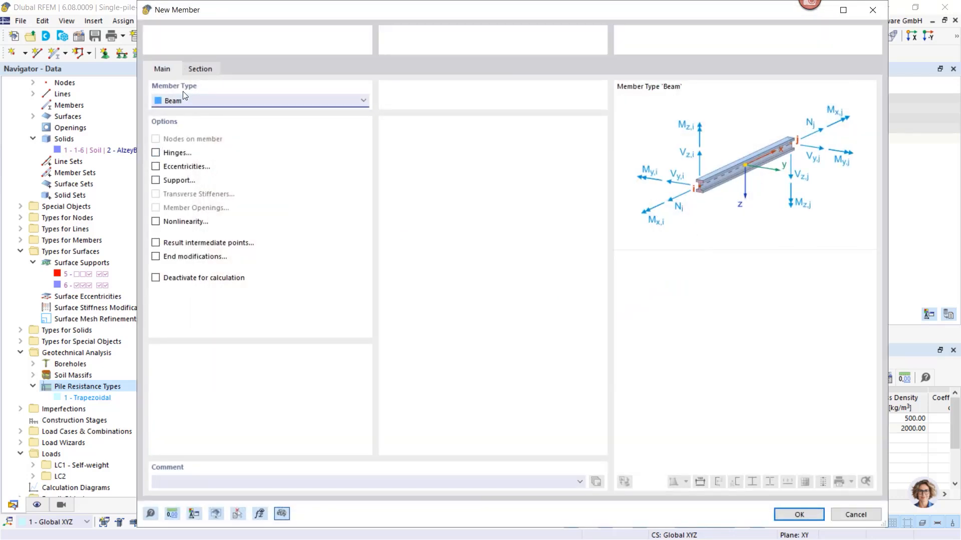
Define the template member as a Pile with resistance type 1 - Trapezoidal, and complete the node copy with the linking member
left_click(186, 102)
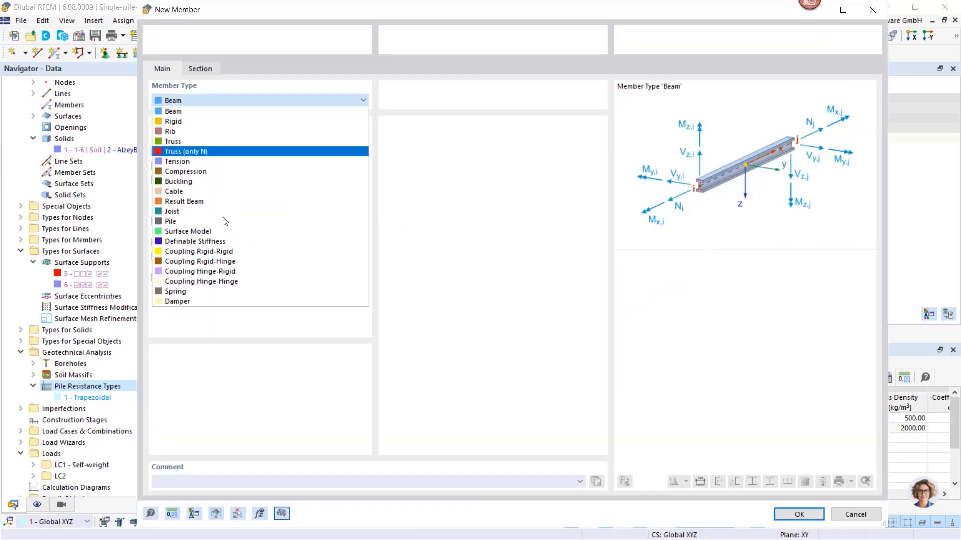
left_click(175, 221)
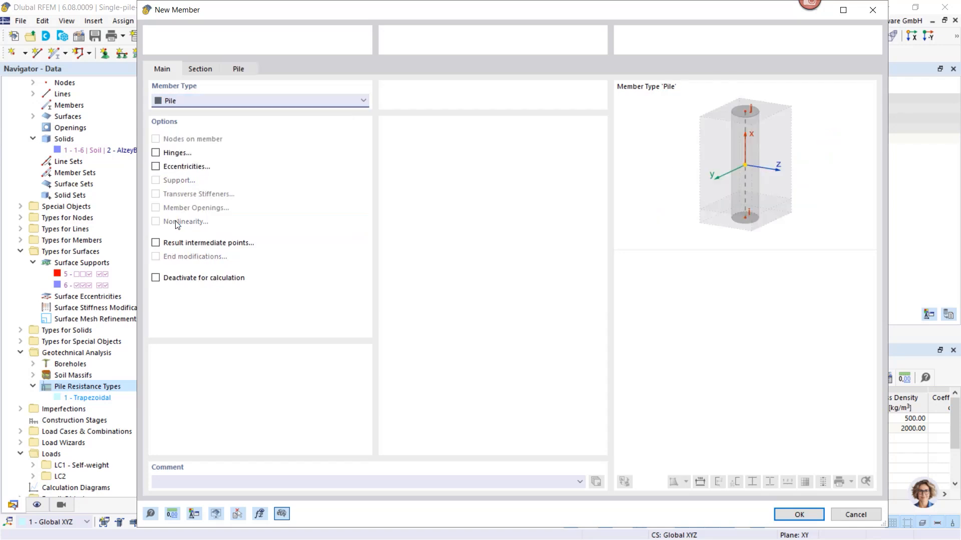
left_click(195, 69)
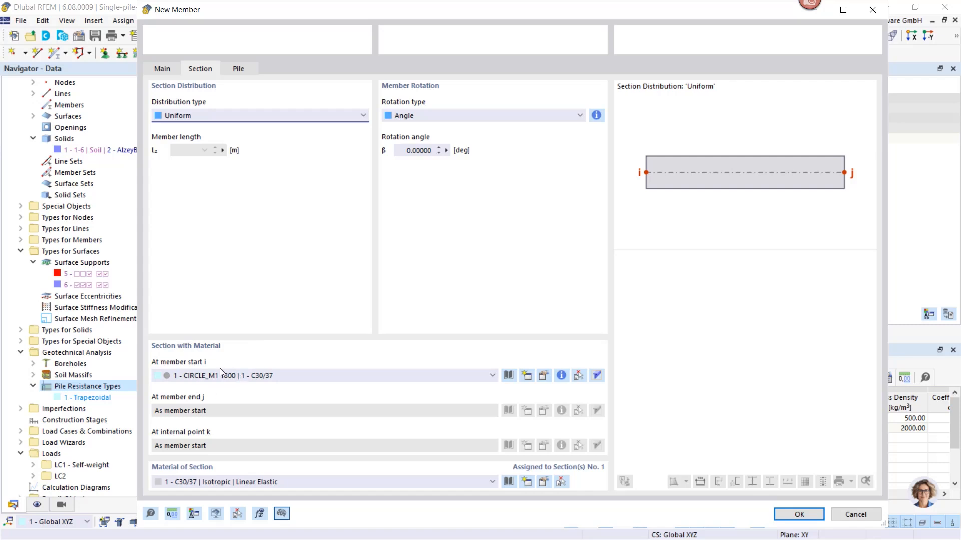
left_click(235, 71)
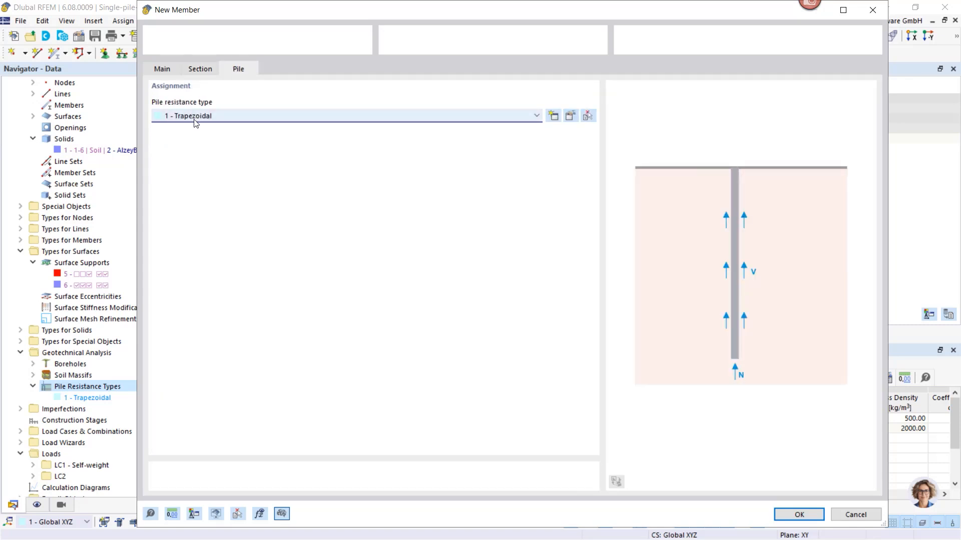
left_click(253, 118)
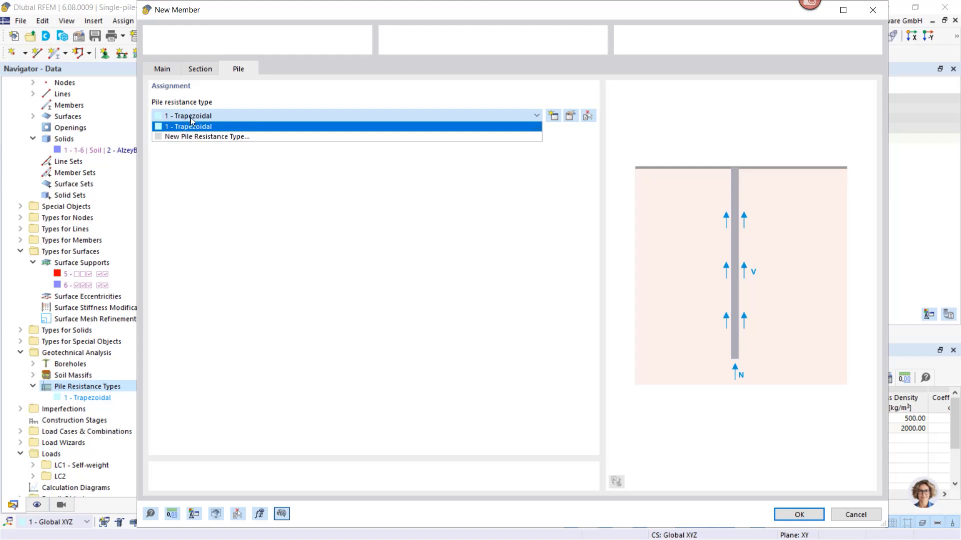
left_click(790, 521)
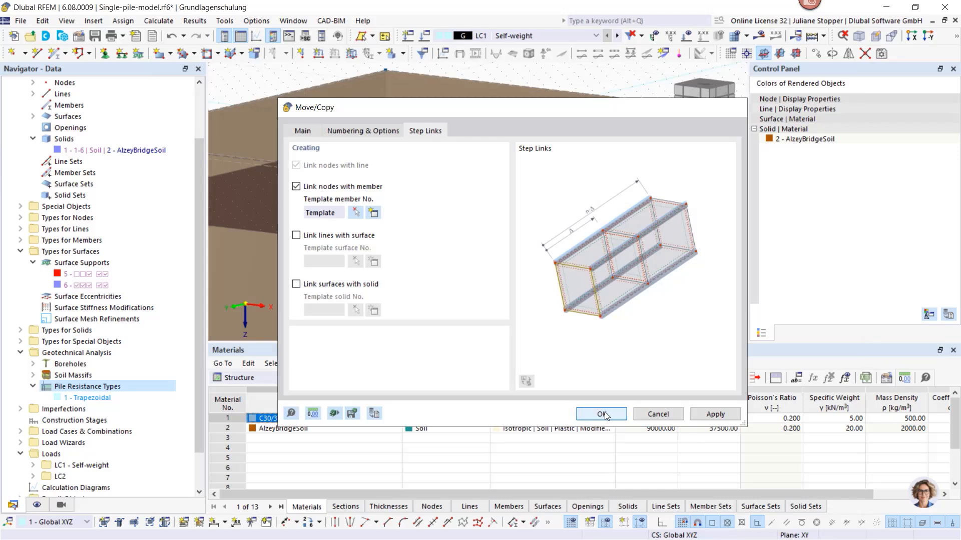
left_click(602, 414)
Open the AlzeyBridgeSoil solid for editing and enable its integrated objects
scroll(436, 186, "down", 4)
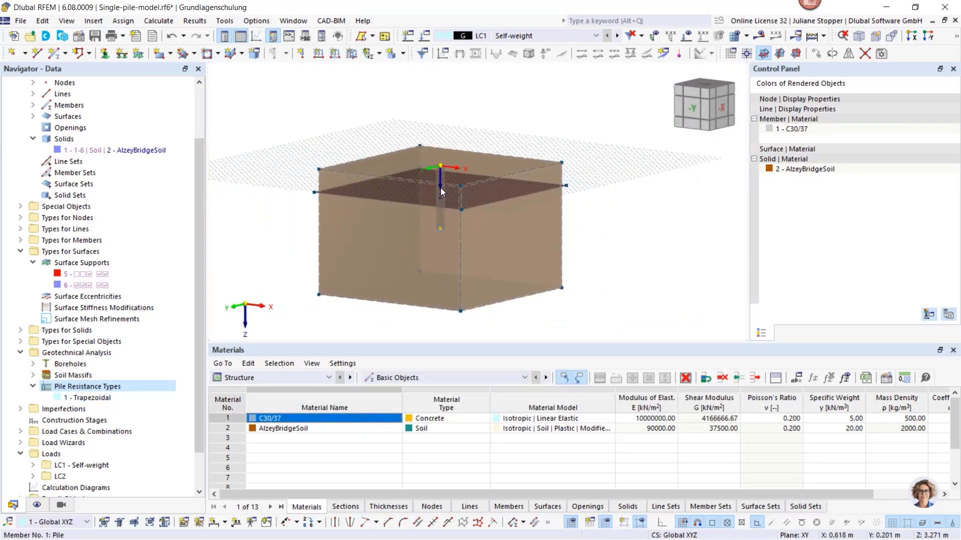
middle_click_drag(390, 221, 346, 220)
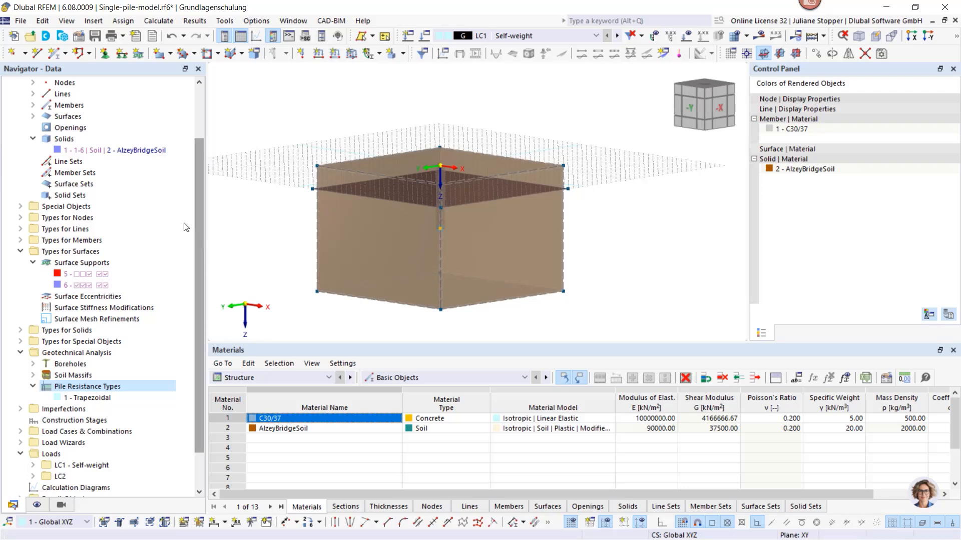
double_click(58, 150)
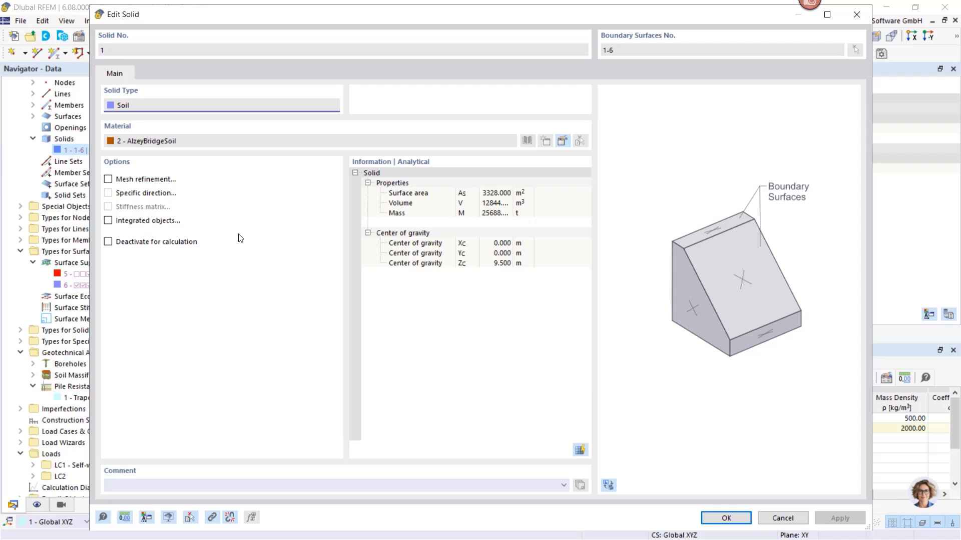
left_click(108, 221)
left_click(155, 73)
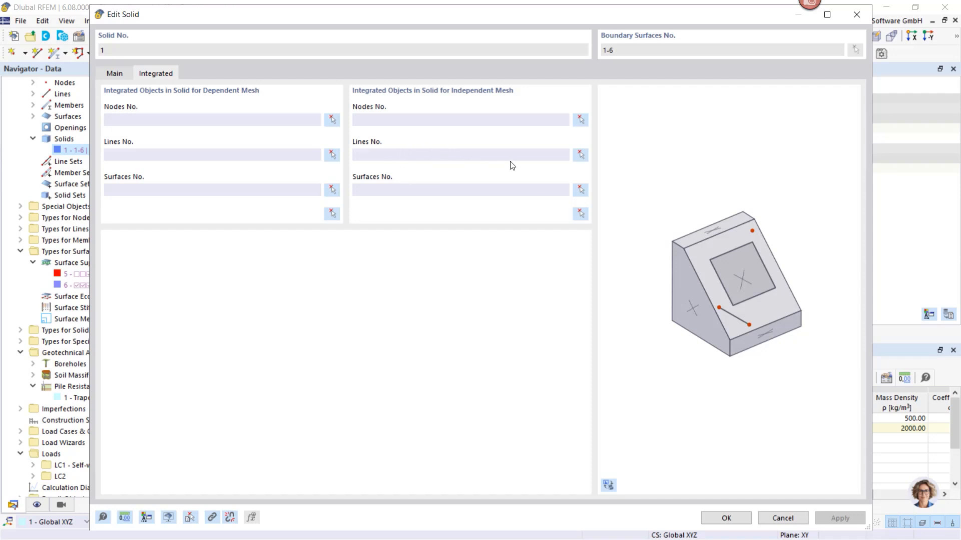
Integrate the pile's line 17 into the soil solid for an independent mesh and save the solid
left_click(581, 154)
scroll(440, 221, "up", 10)
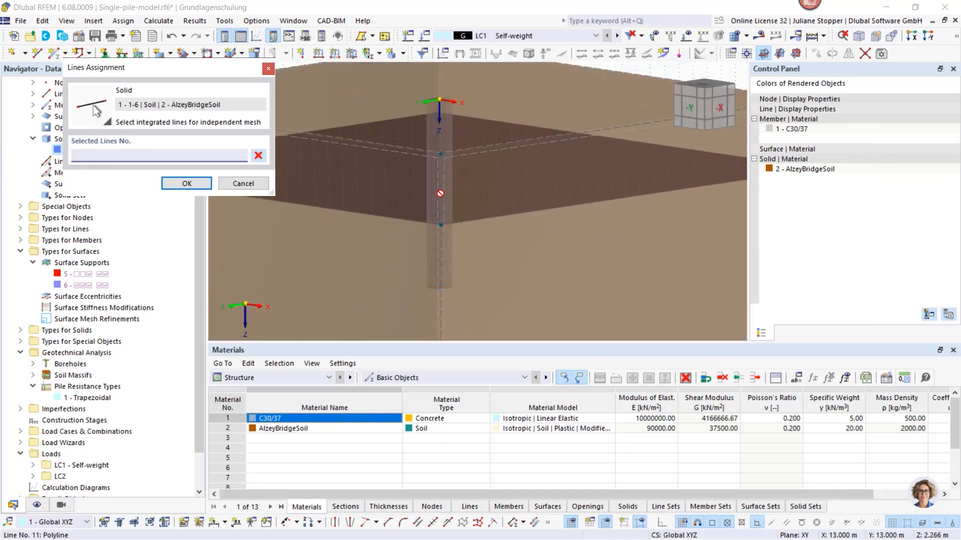
scroll(434, 222, "down", 2)
middle_click_drag(426, 220, 464, 219, "ctrl")
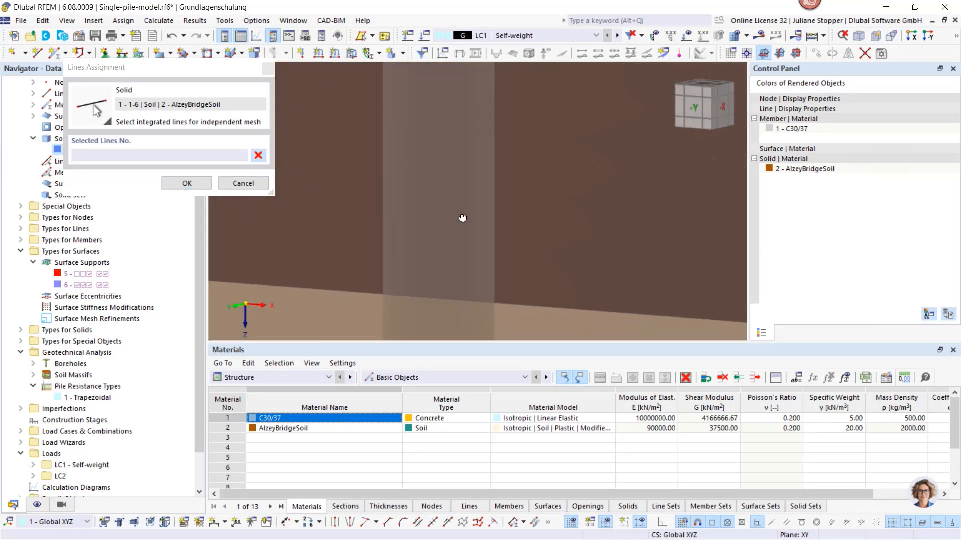
scroll(468, 219, "down", 3)
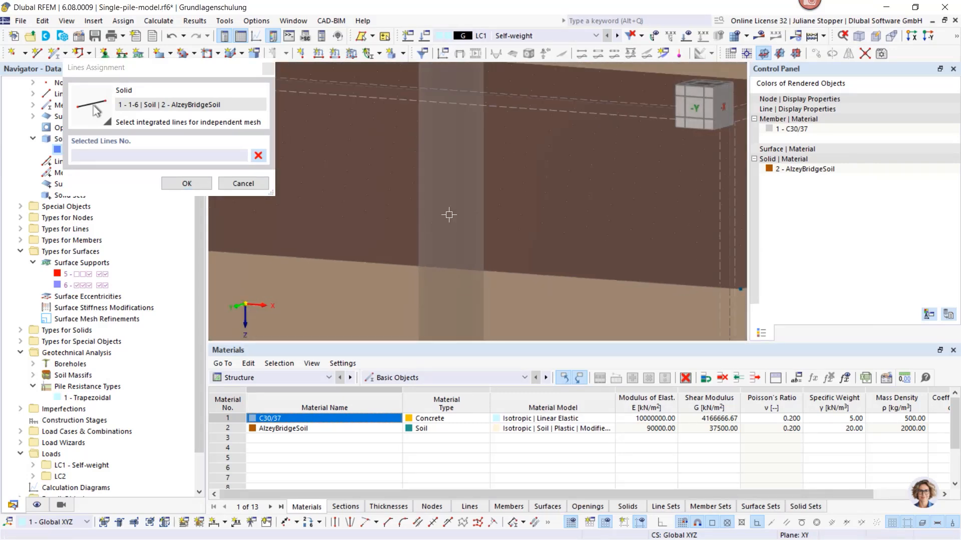
left_click(448, 213)
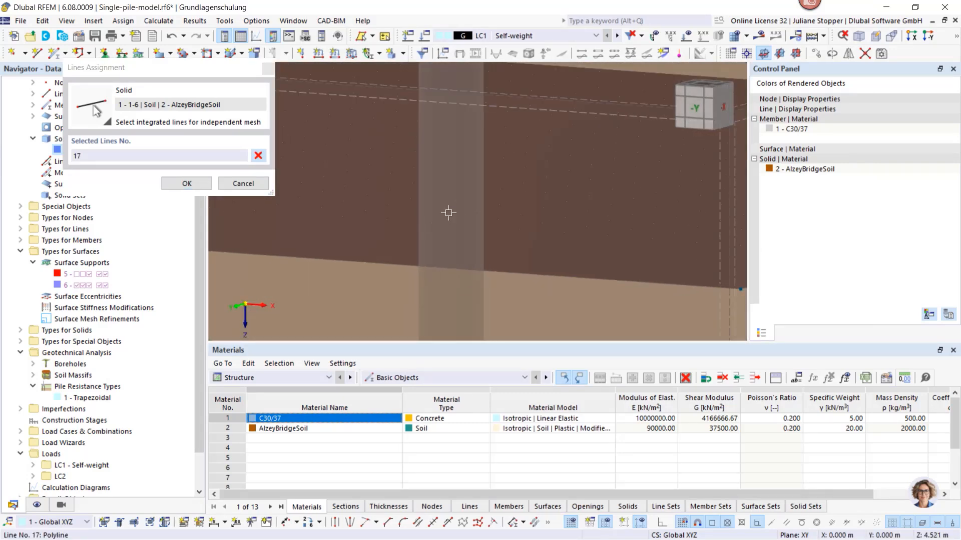
left_click(188, 183)
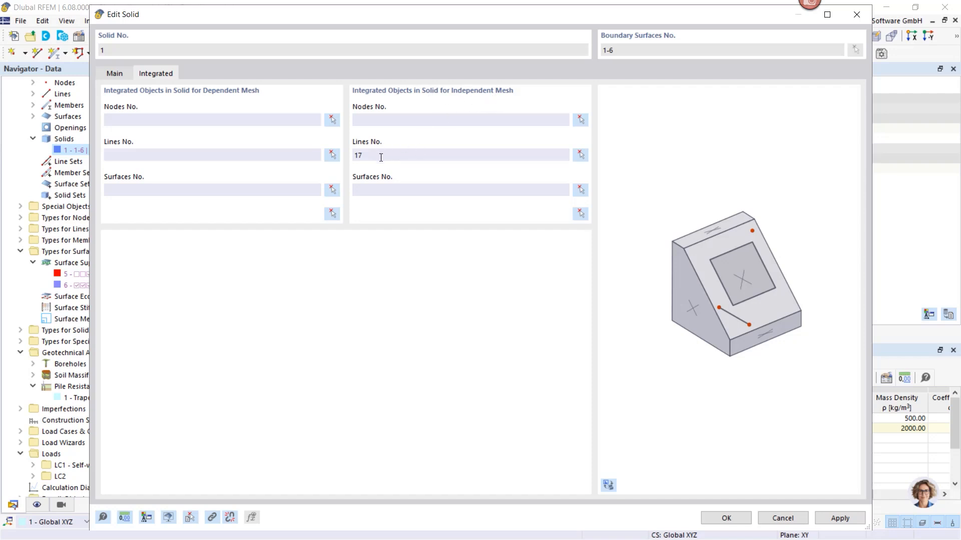
left_click(726, 519)
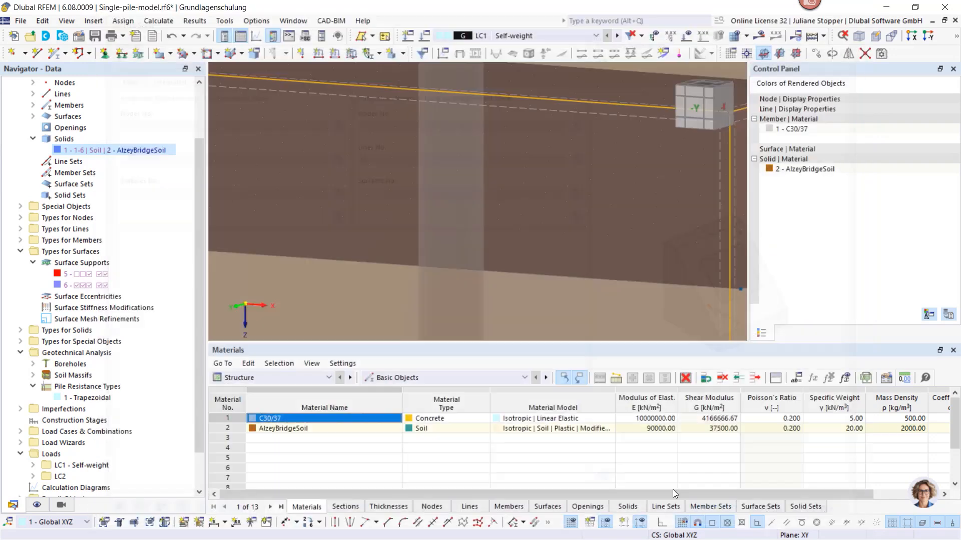
scroll(463, 232, "down", 4)
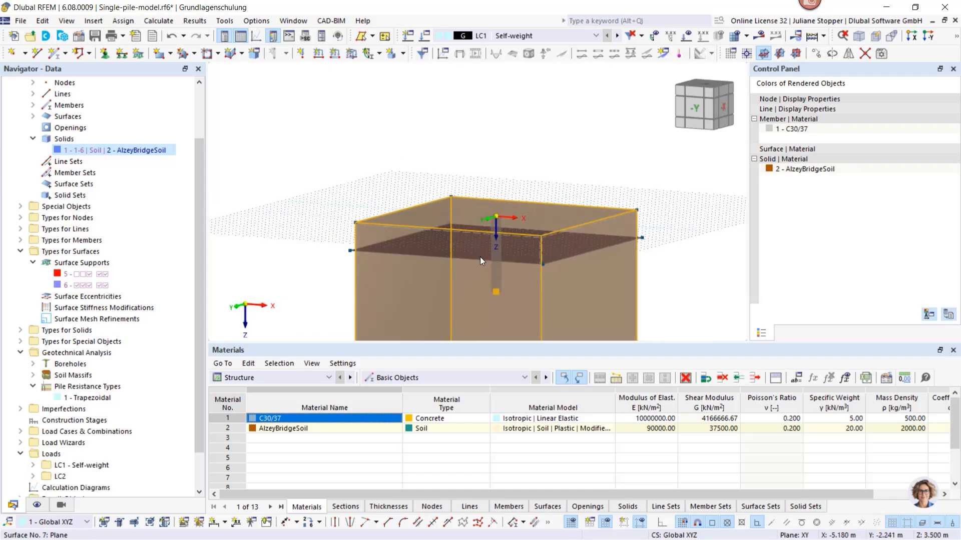
left_click(662, 230)
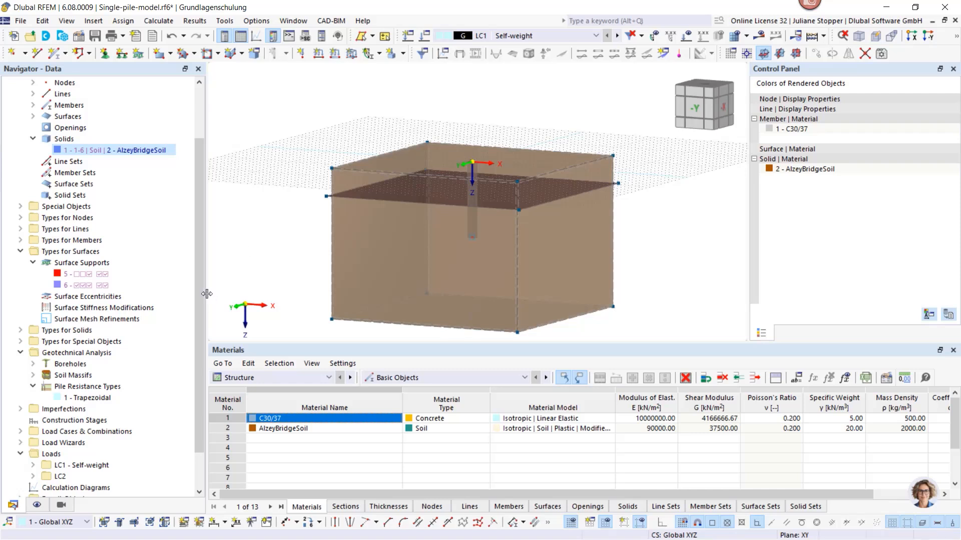
Create a first construction stage with the comment "Initial phase"
mouse_move(202, 296)
left_mouse_down()
mouse_move(197, 267)
mouse_move(194, 302)
left_mouse_up()
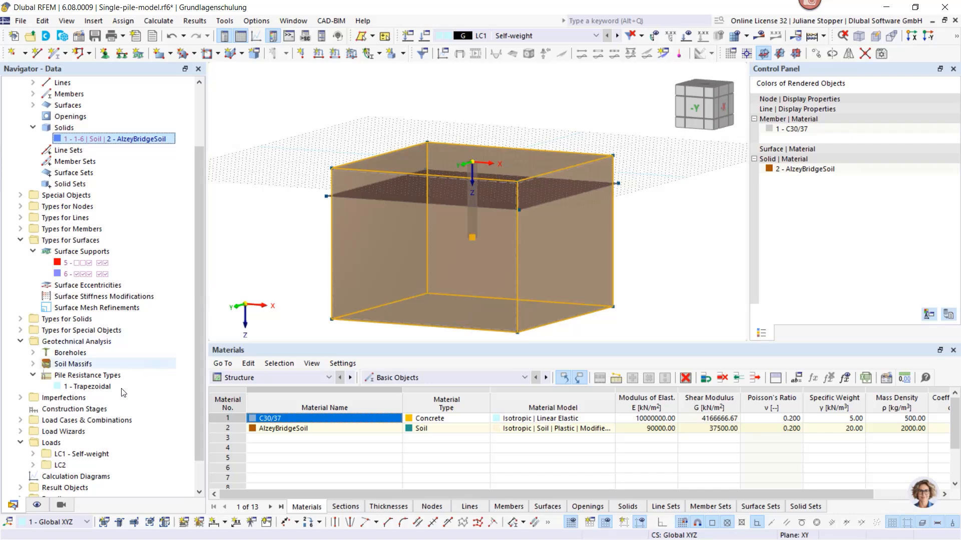
right_click(60, 411)
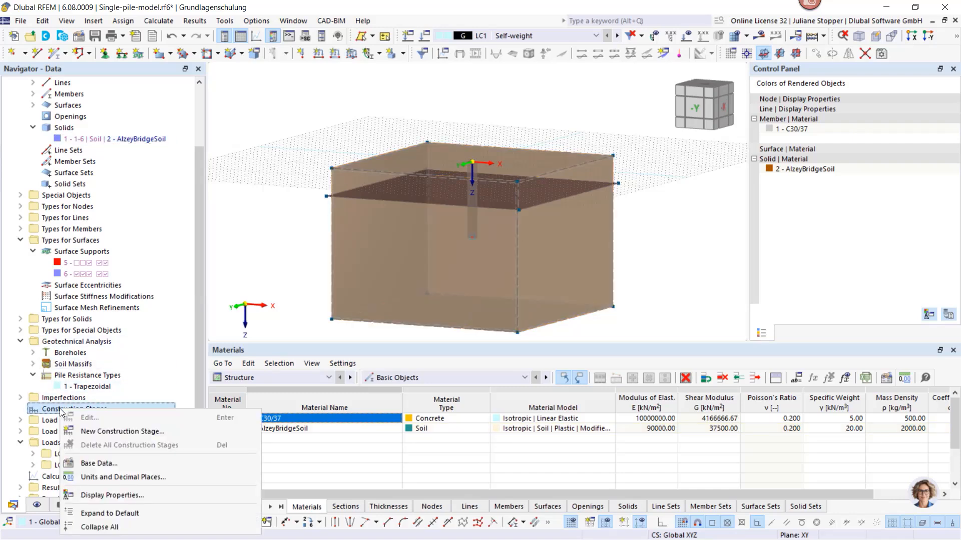
left_click(96, 432)
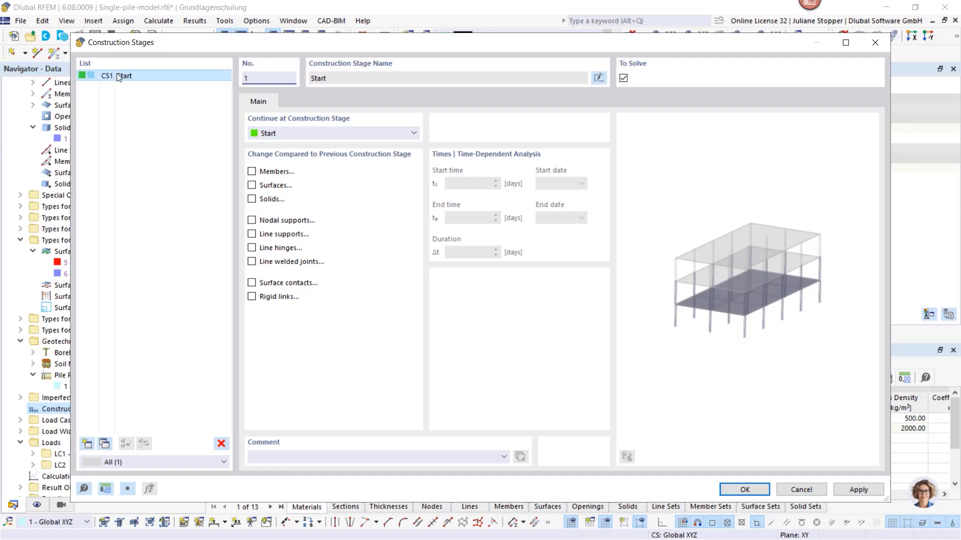
left_click(283, 457)
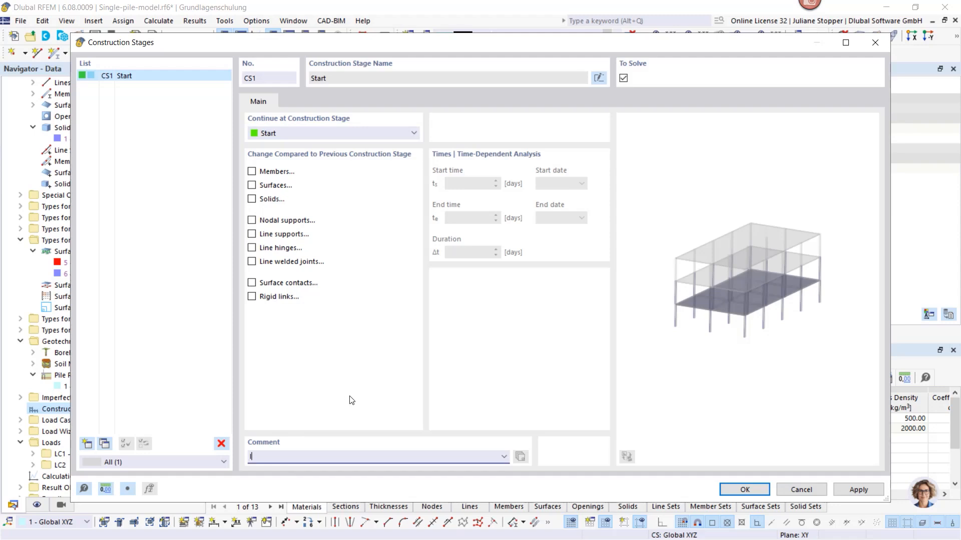
type("Initial phase")
Enable solid changes in construction stage CS1 and add all solids
left_click(252, 199)
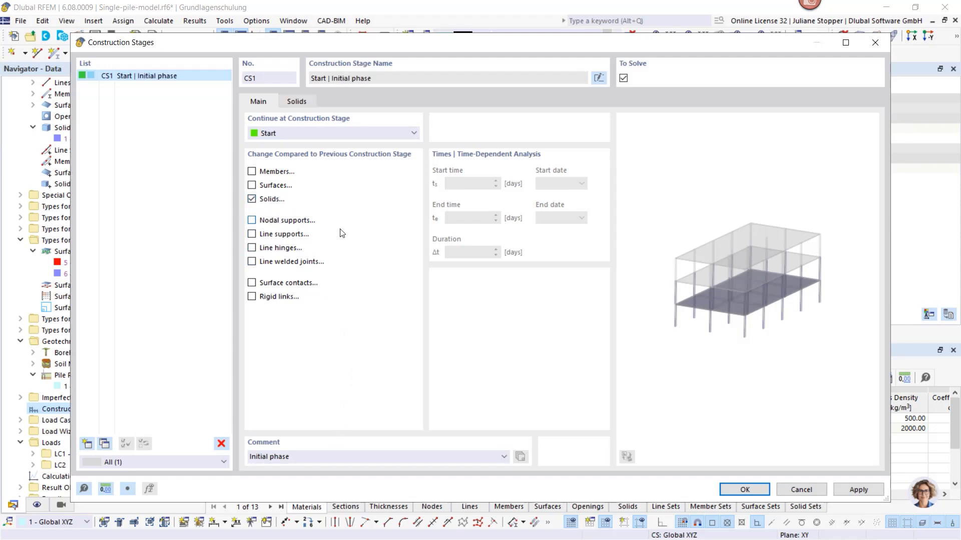
left_click(295, 102)
left_click(262, 102)
left_click(297, 102)
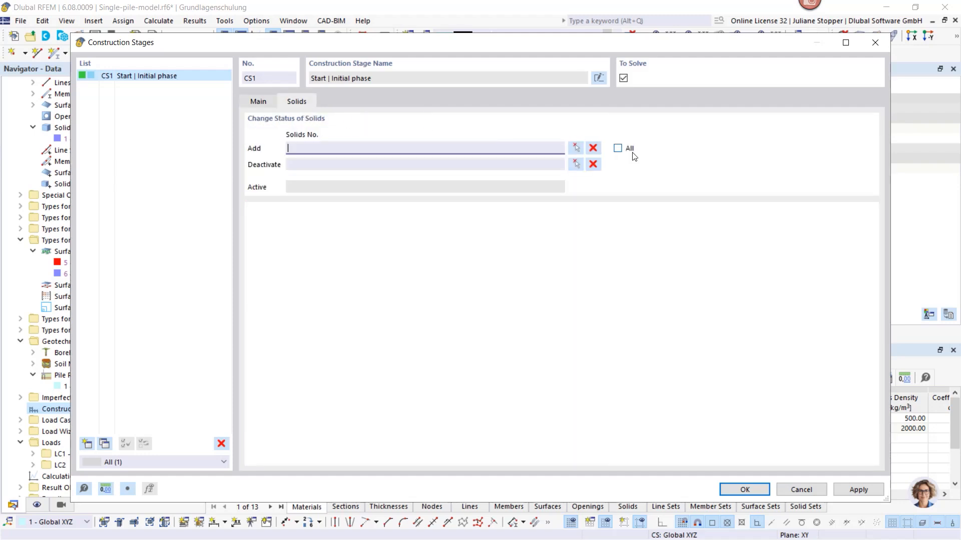
left_click(617, 149)
Enable surface changes in construction stage CS1, add all surfaces, and apply the stage settings
left_click(256, 101)
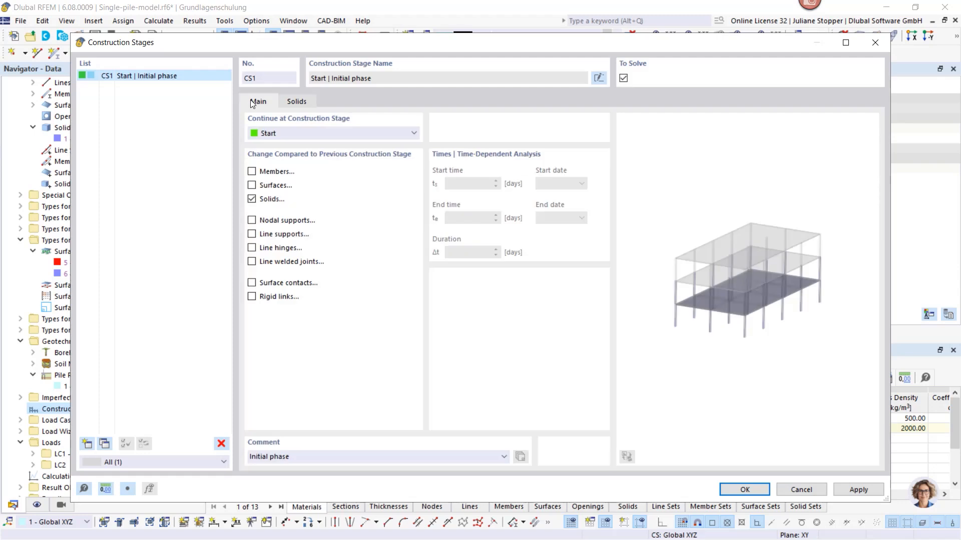
left_click(251, 186)
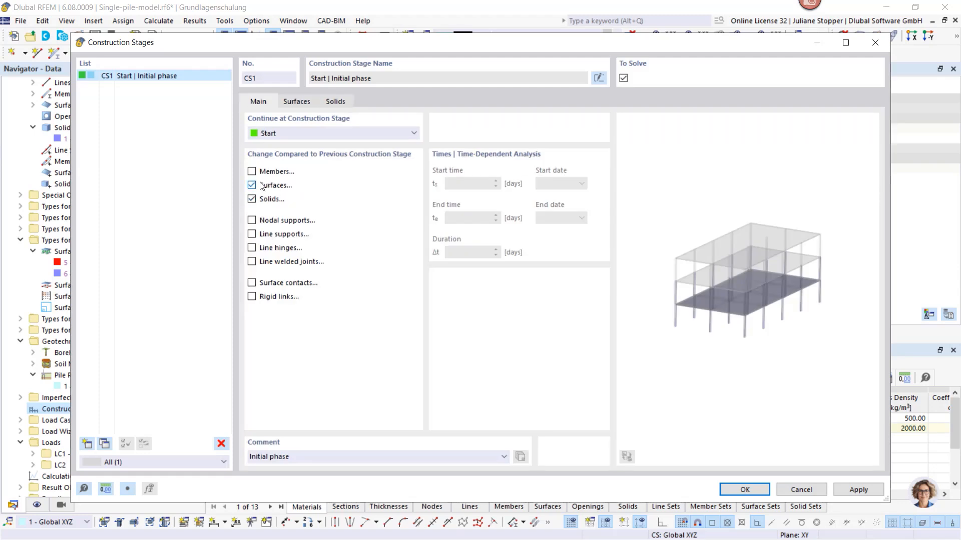
left_click(298, 101)
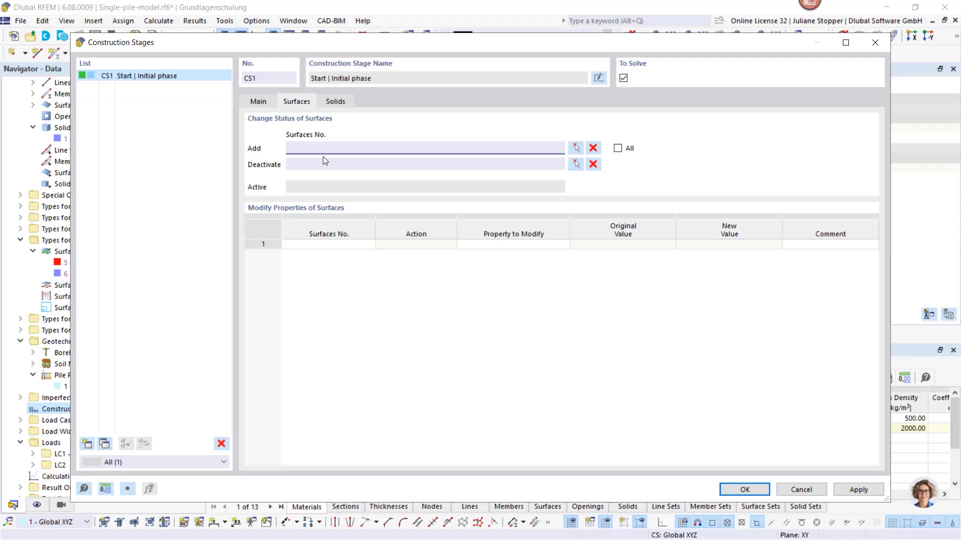
left_click(619, 149)
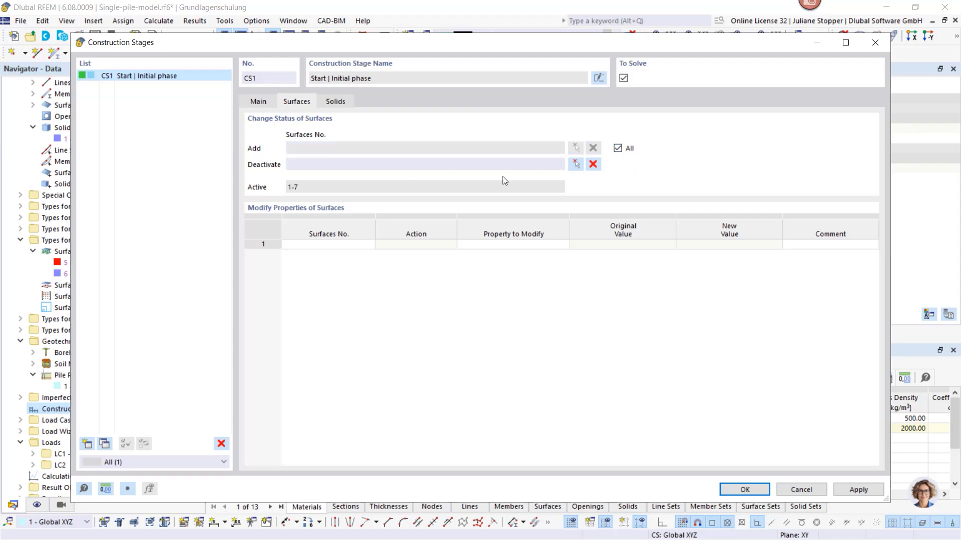
left_click(257, 100)
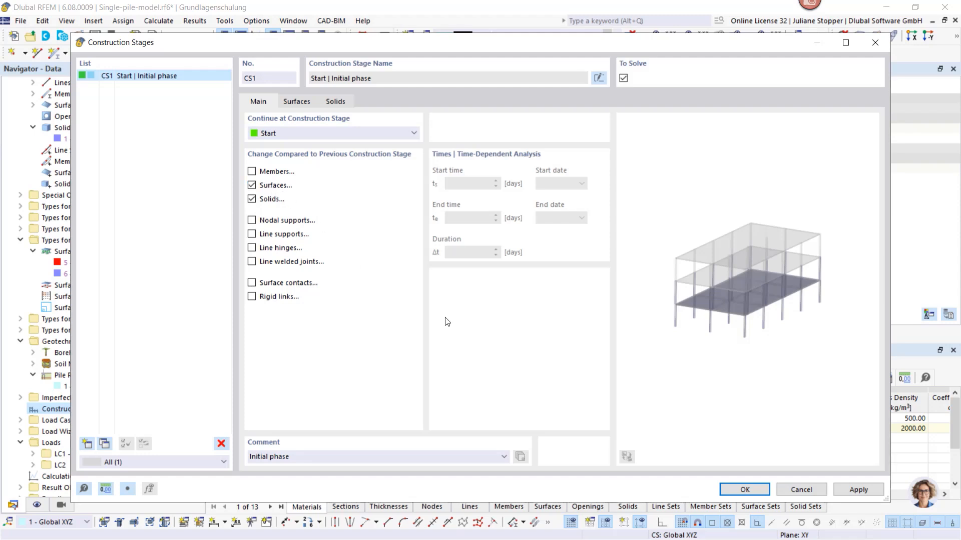
left_click(858, 490)
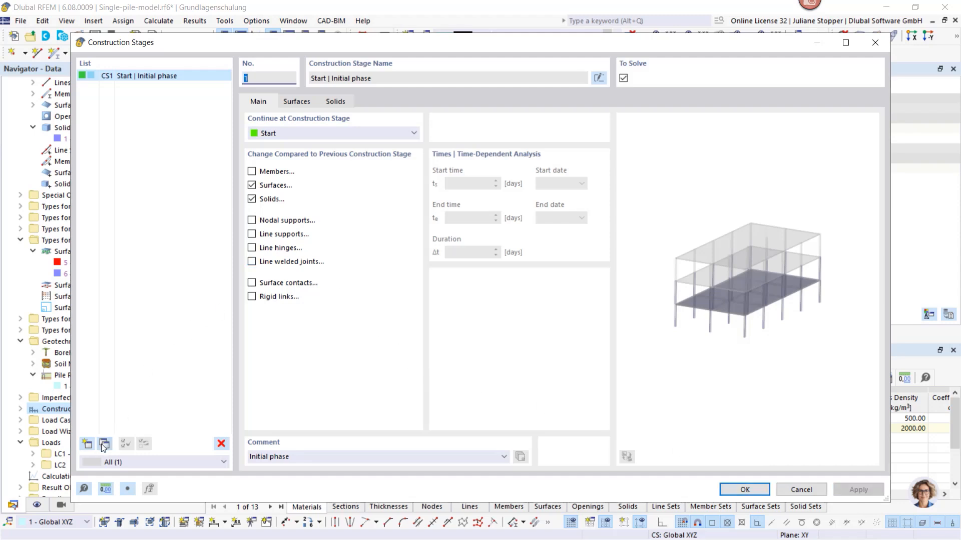
Add a second construction stage following CS1 with the comment "NIL phase"
left_click(87, 443)
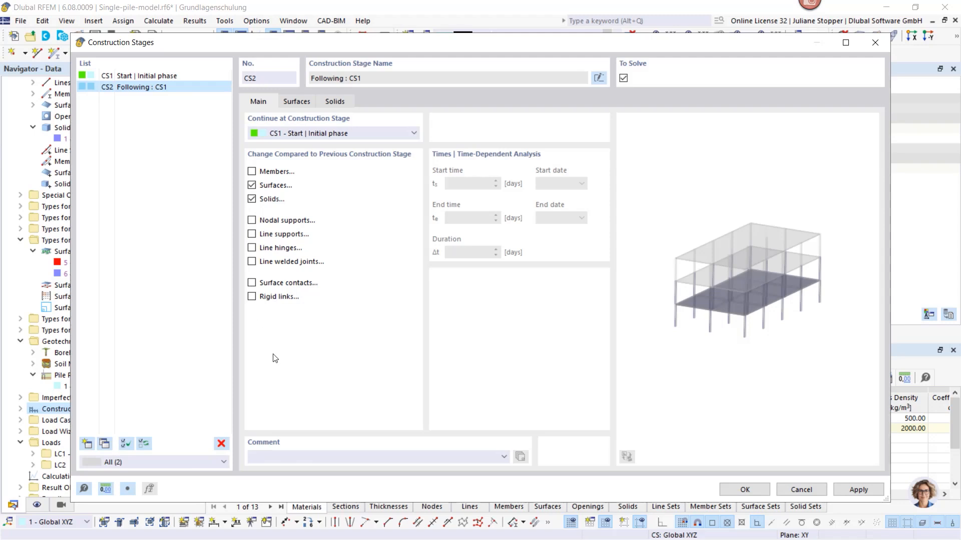
left_click(283, 456)
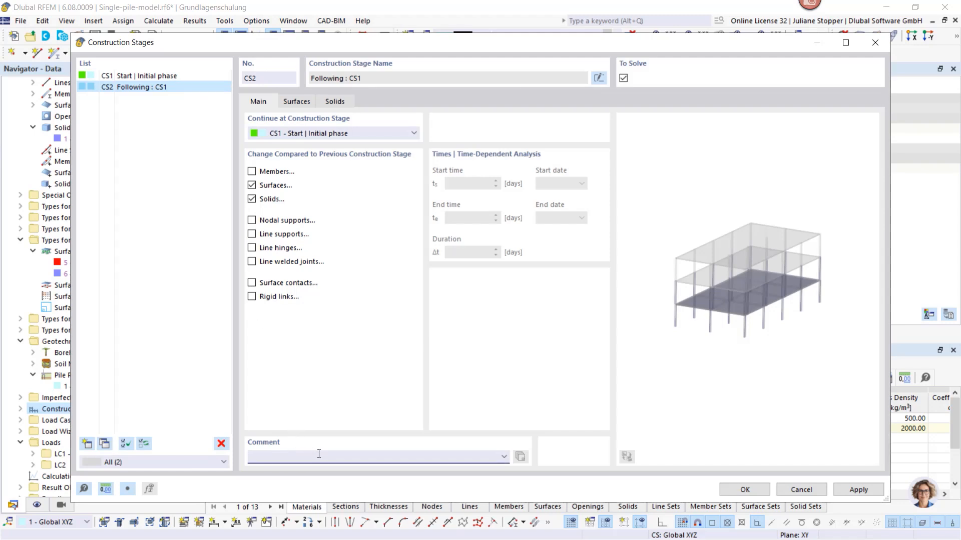
type("NIL phase")
Disable the surface and solid changes in construction stage CS2
left_click(161, 77)
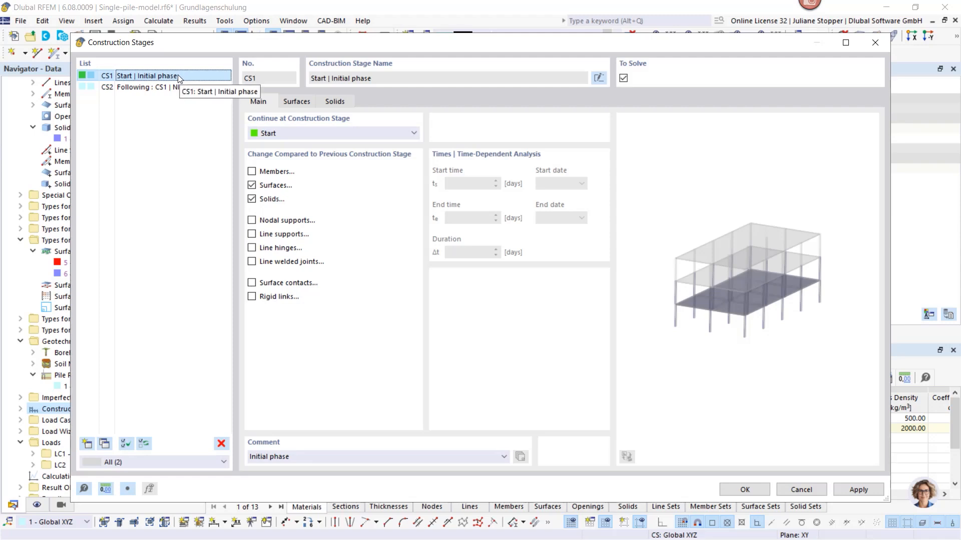
left_click(177, 89)
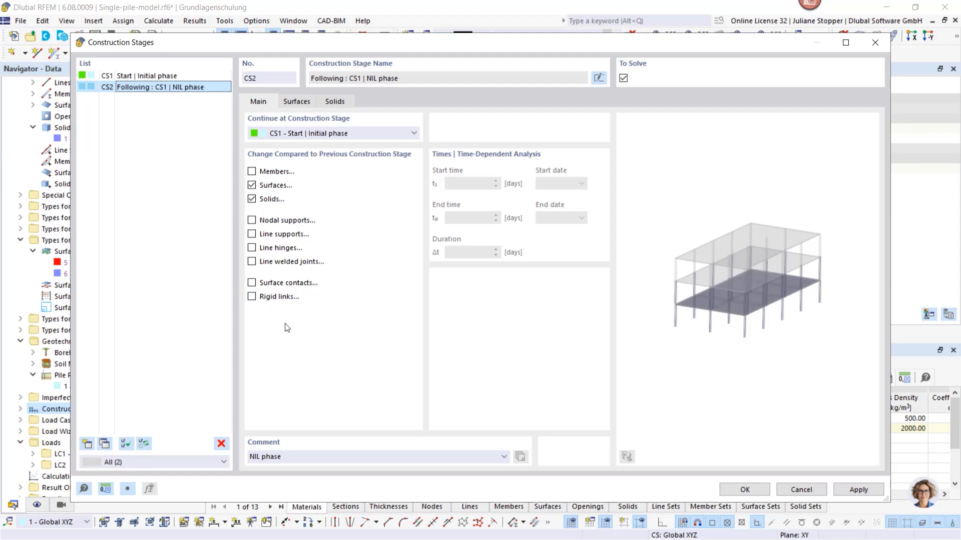
left_click(153, 78)
left_click(150, 86)
left_click(252, 185)
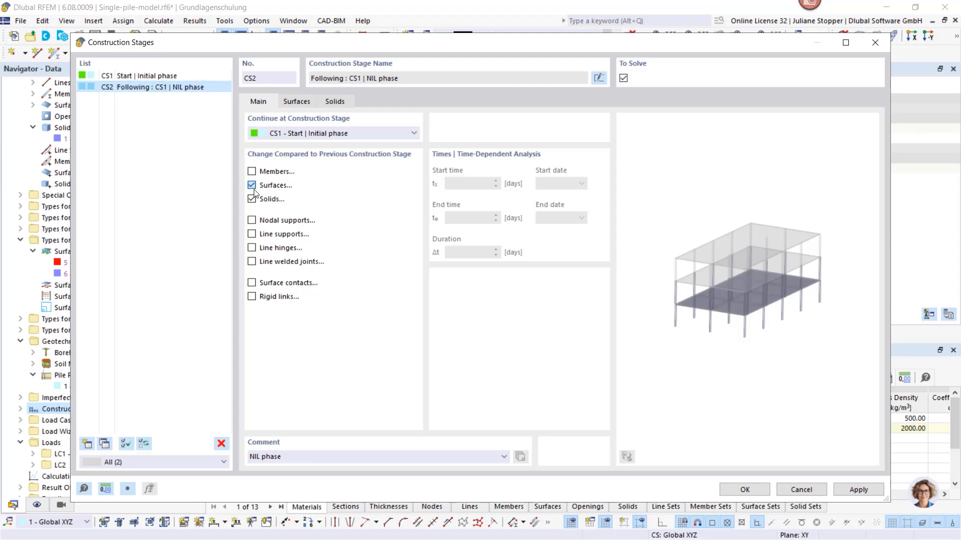
left_click(252, 198)
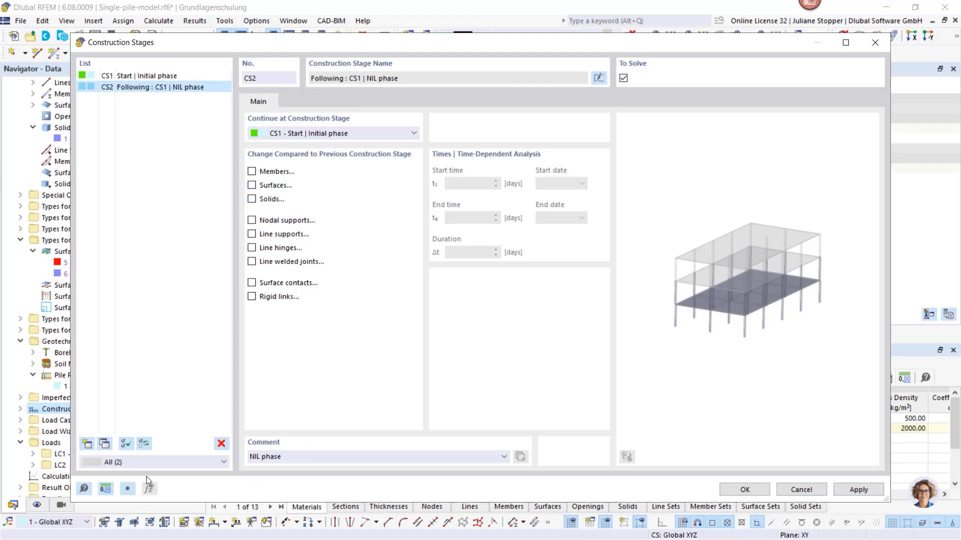
Add a third construction stage following CS2 with the comment "Pile activation"
left_click(87, 444)
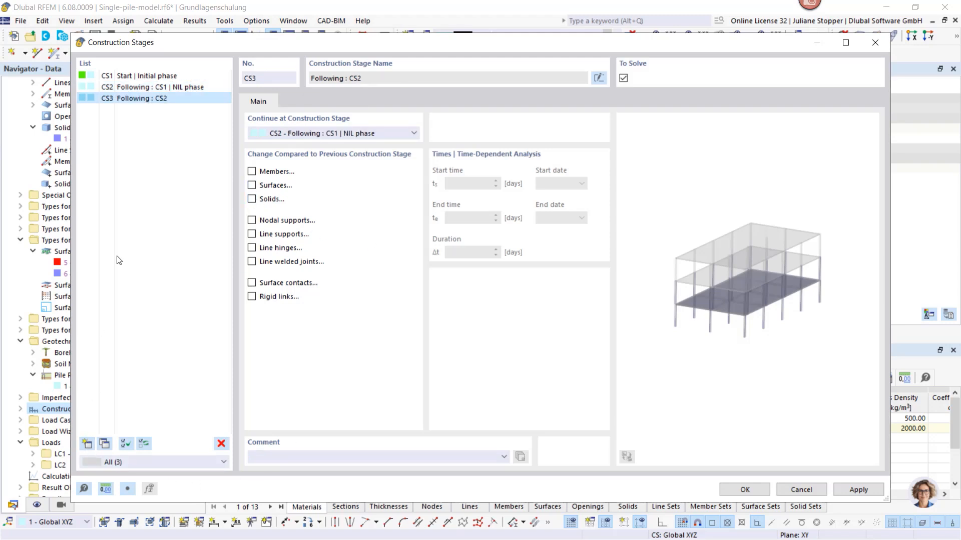
left_click(278, 455)
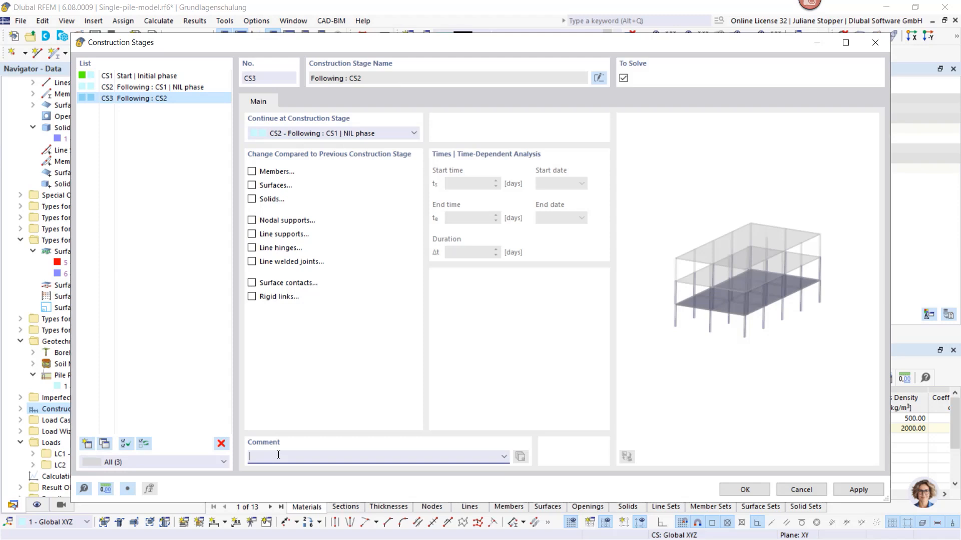
type("Pile activation")
Enable member changes in construction stage CS3, add pile member 1 from the model, and apply the stage settings
left_click(252, 170)
left_click(253, 170)
left_click(297, 101)
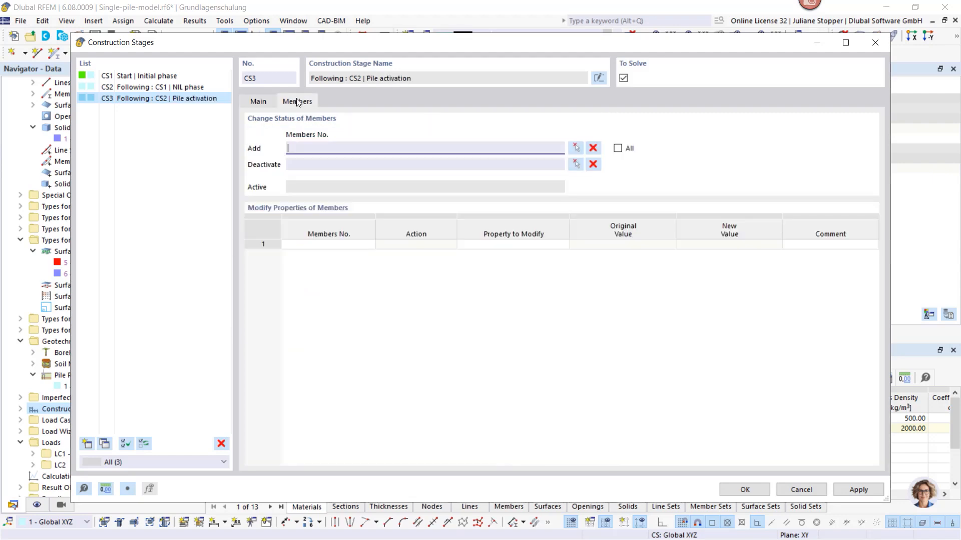
left_click(576, 148)
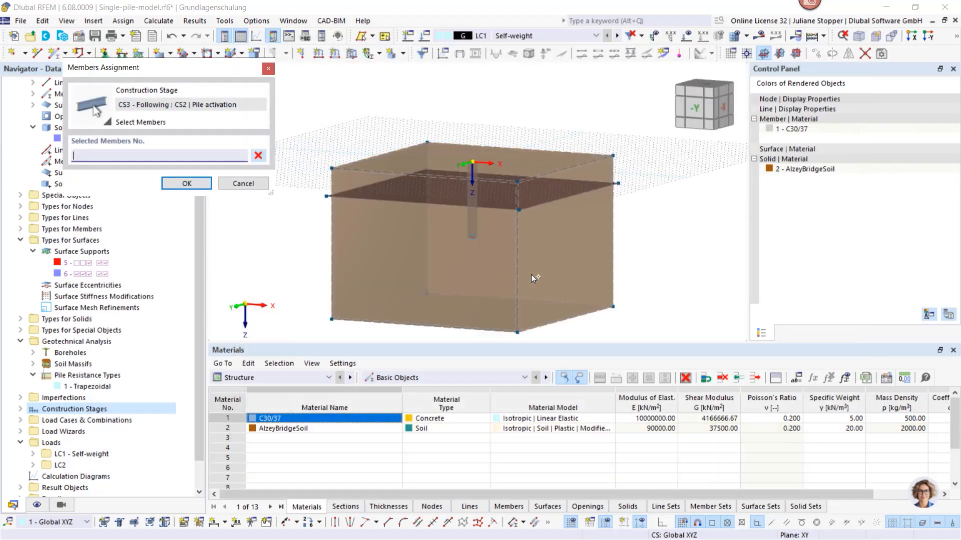
left_click(471, 221)
left_click(186, 183)
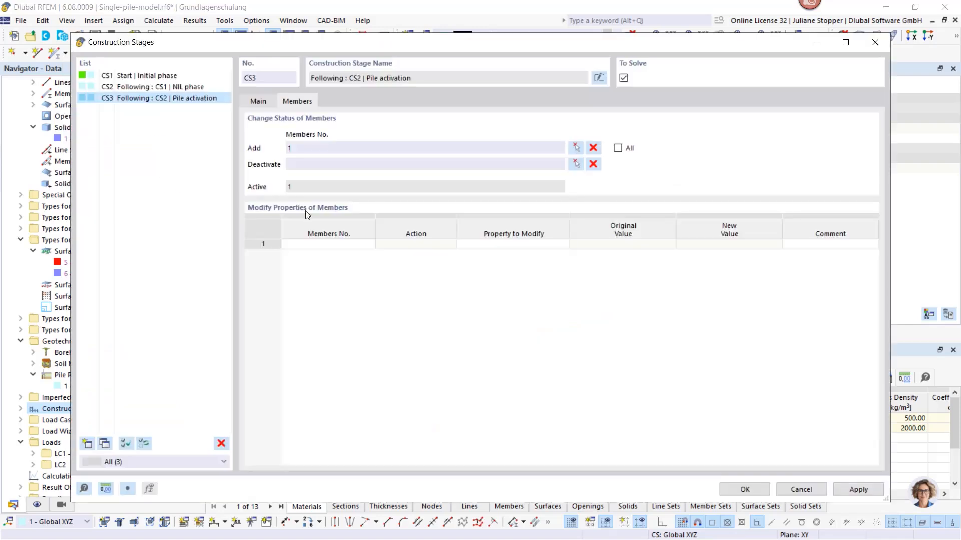
left_click(858, 489)
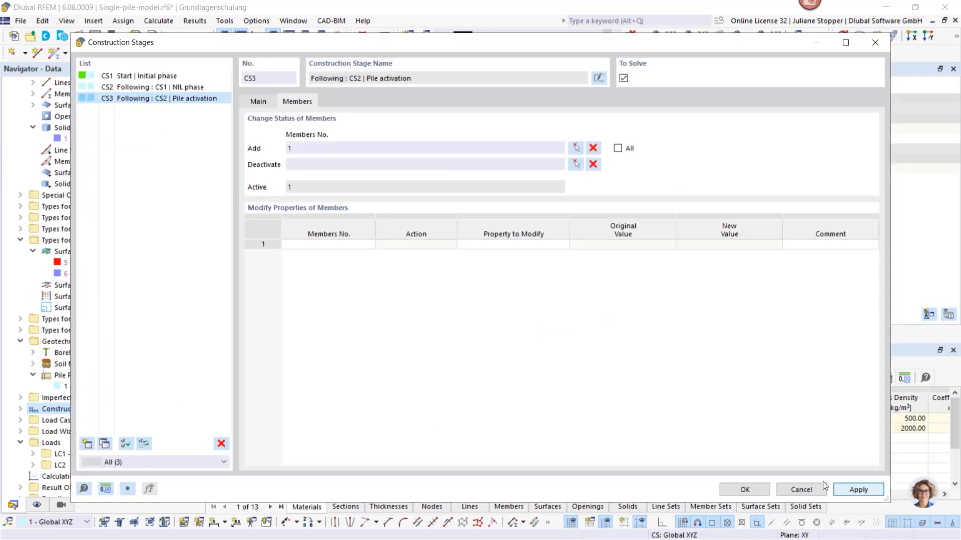
Add a fourth construction stage without member changes, comment it "Loading", and save the construction stages
left_click(87, 444)
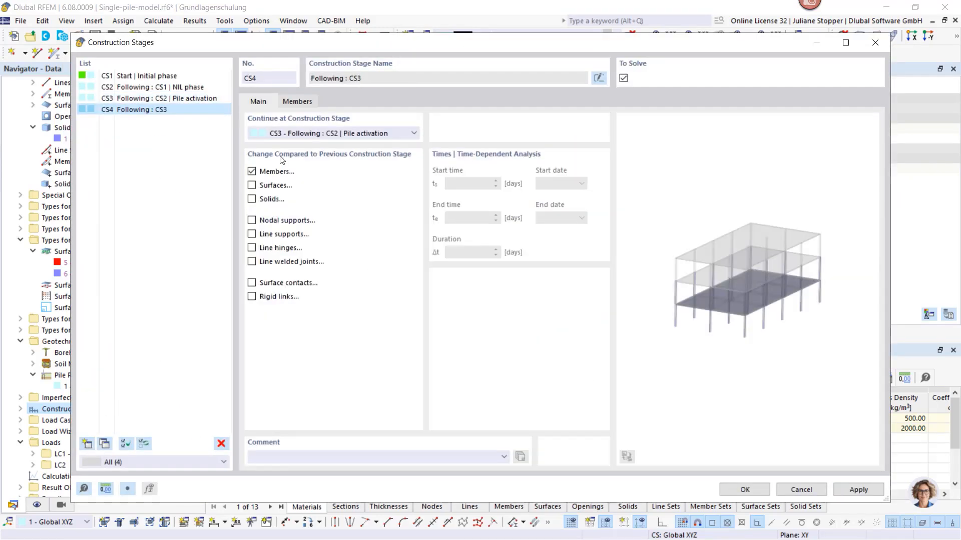
left_click(255, 172)
left_click(292, 454)
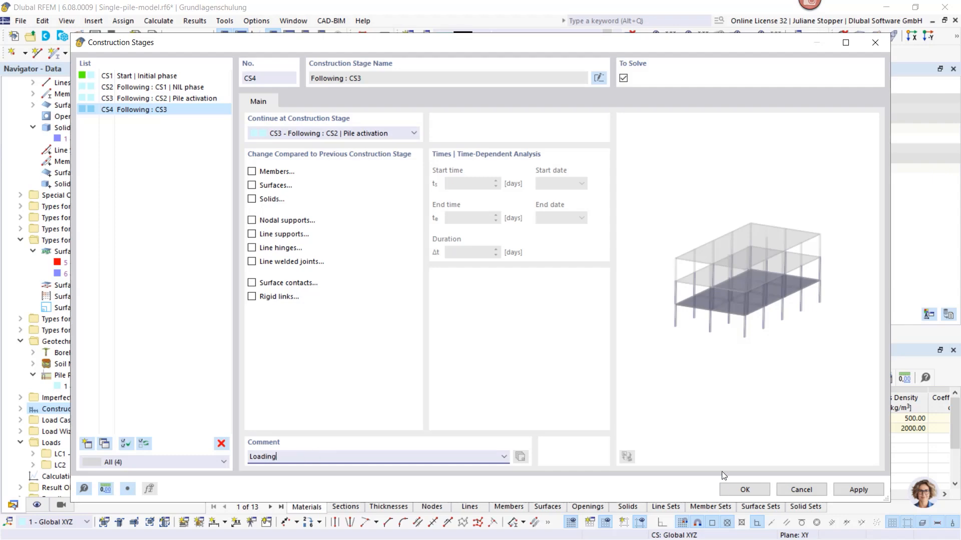
left_click(742, 490)
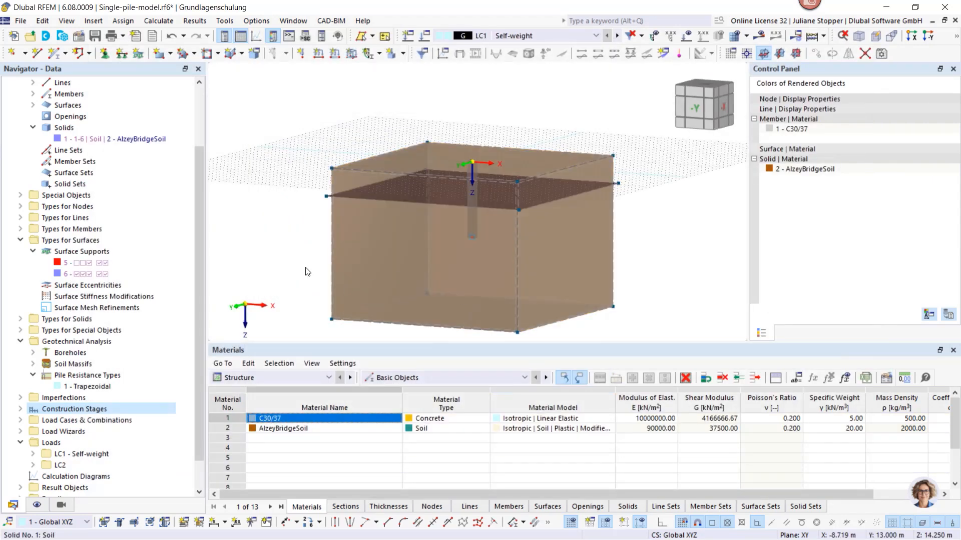
Open the load cases for editing and turn off the combination wizard and the automatic assignment of corresponding load combinations
scroll(29, 163, "up", 2)
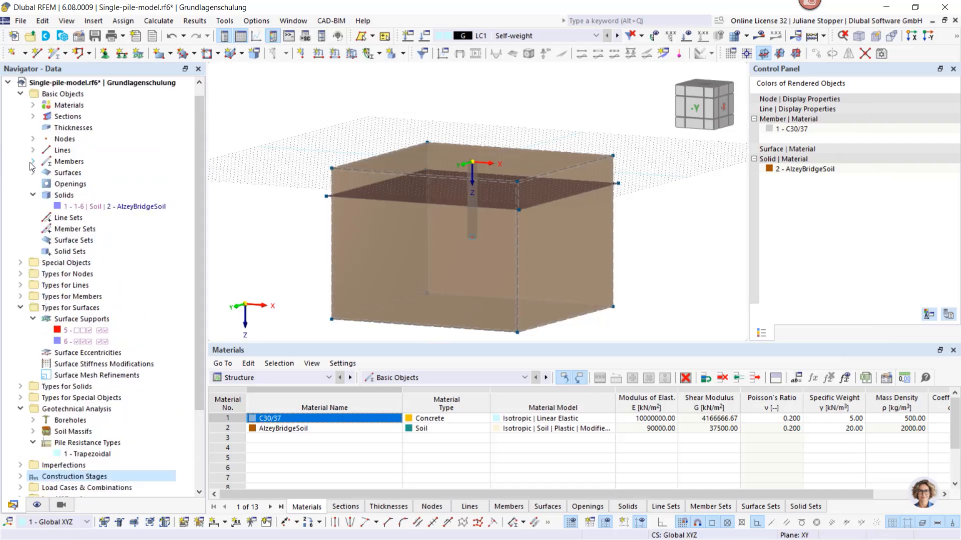
scroll(29, 162, "up", 1)
left_click(20, 105)
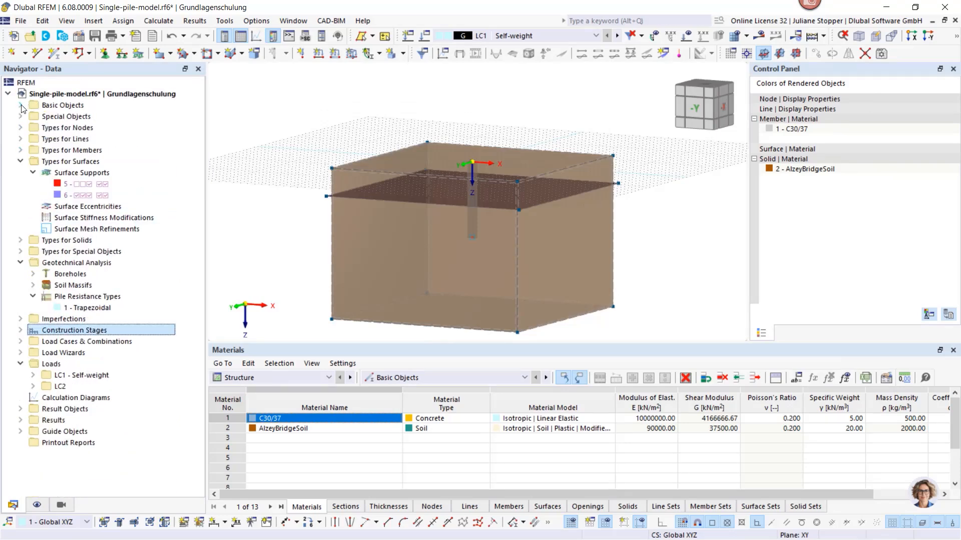
left_click(20, 162)
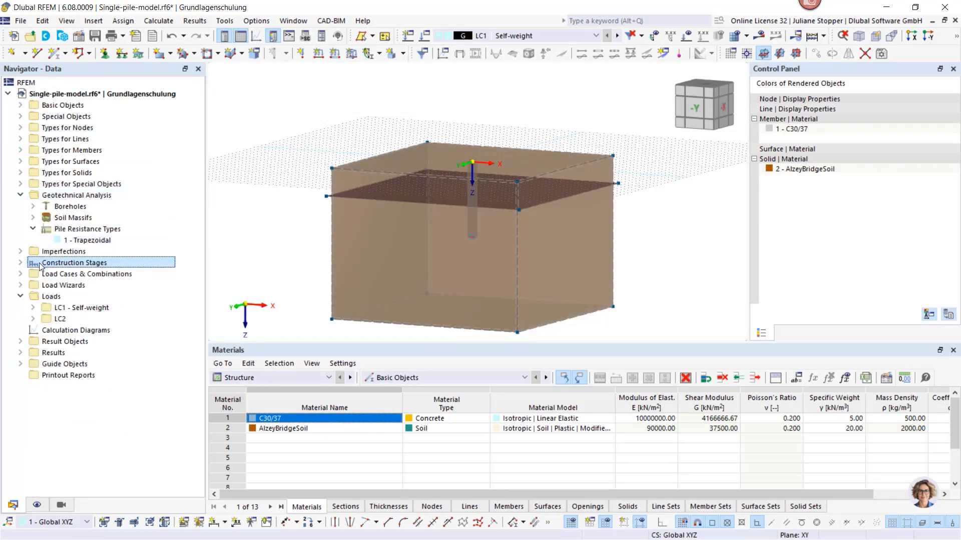
left_click(20, 274)
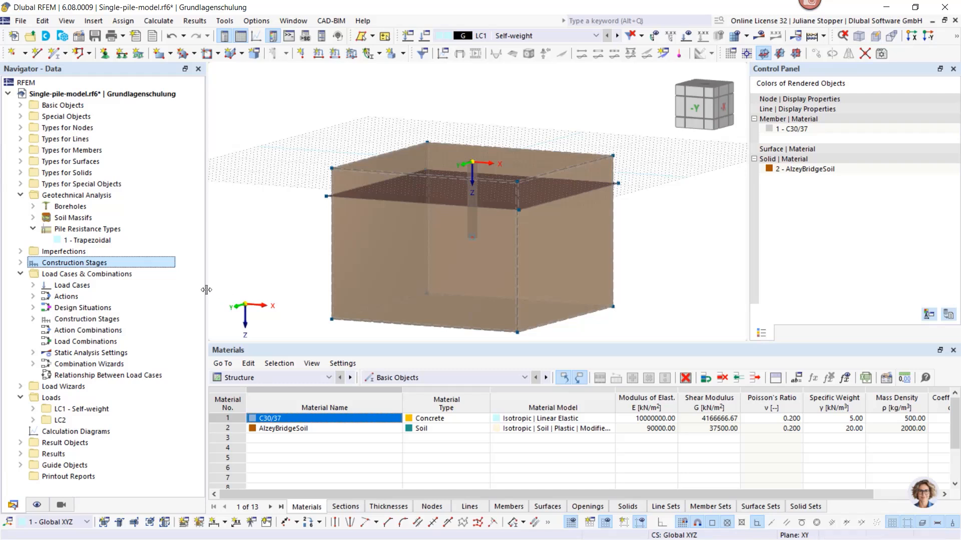
left_click(33, 285)
right_click(57, 286)
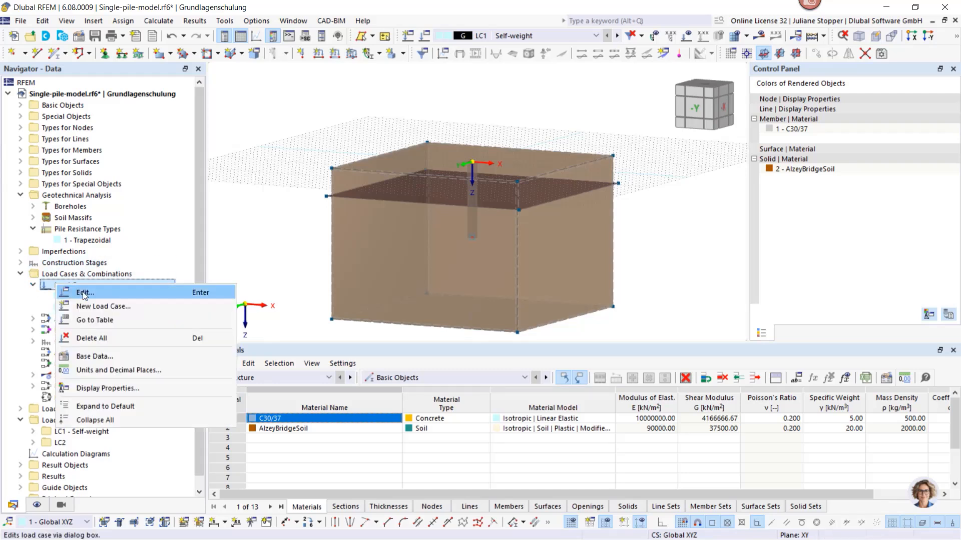
left_click(83, 293)
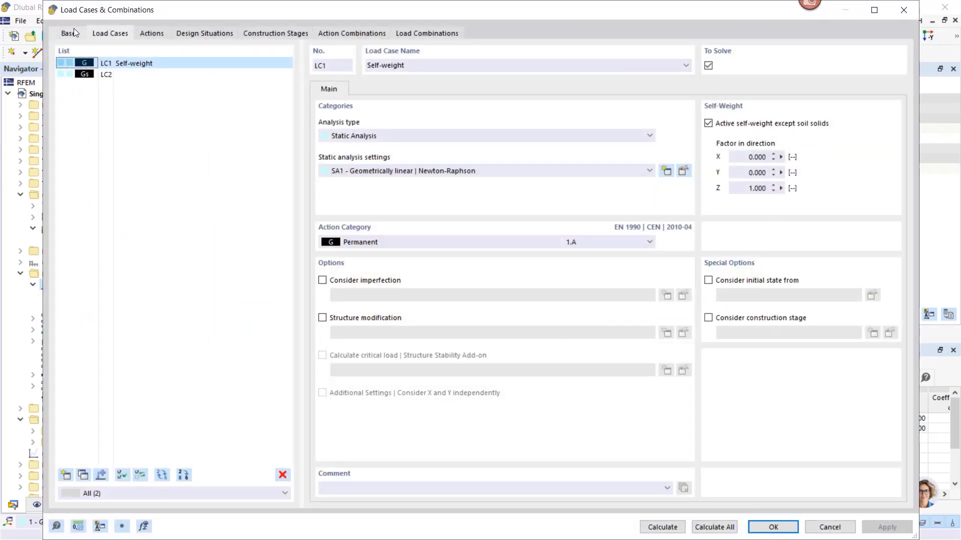
left_click(70, 33)
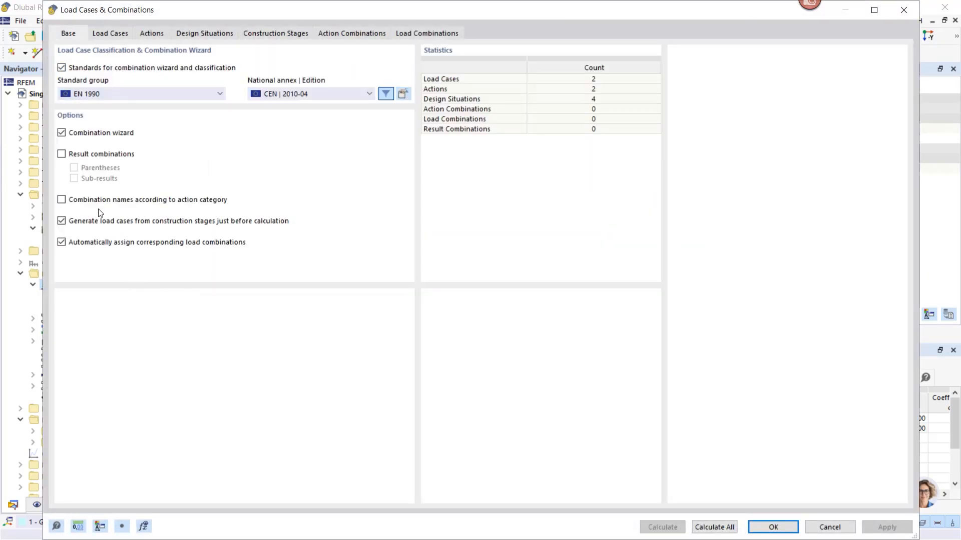
left_click(61, 133)
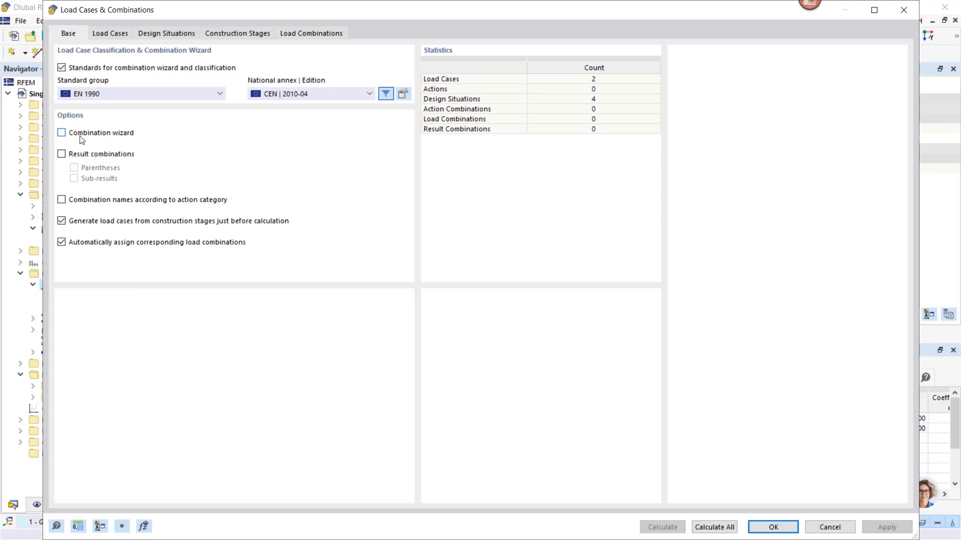
left_click(61, 243)
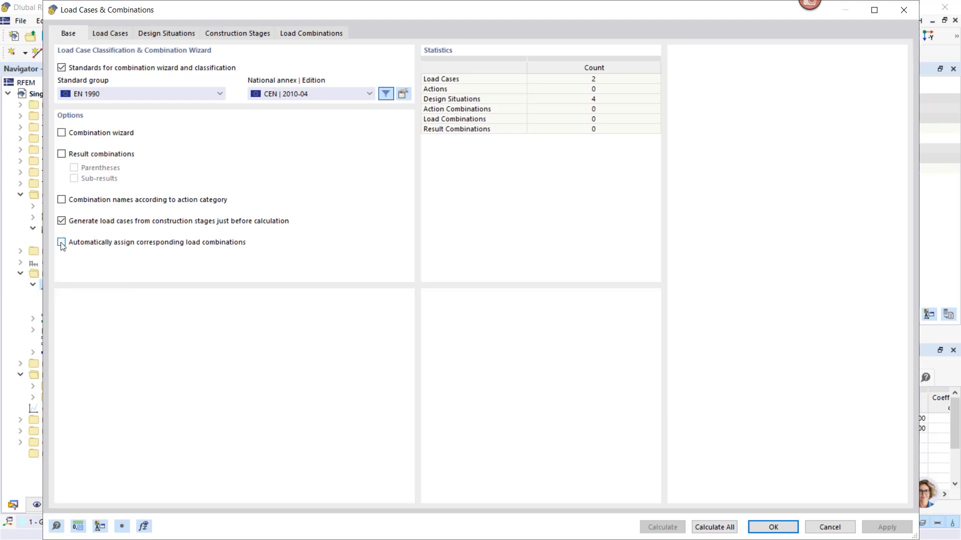
Name load case LC2 "Soil self-weight" and apply the change
left_click(108, 36)
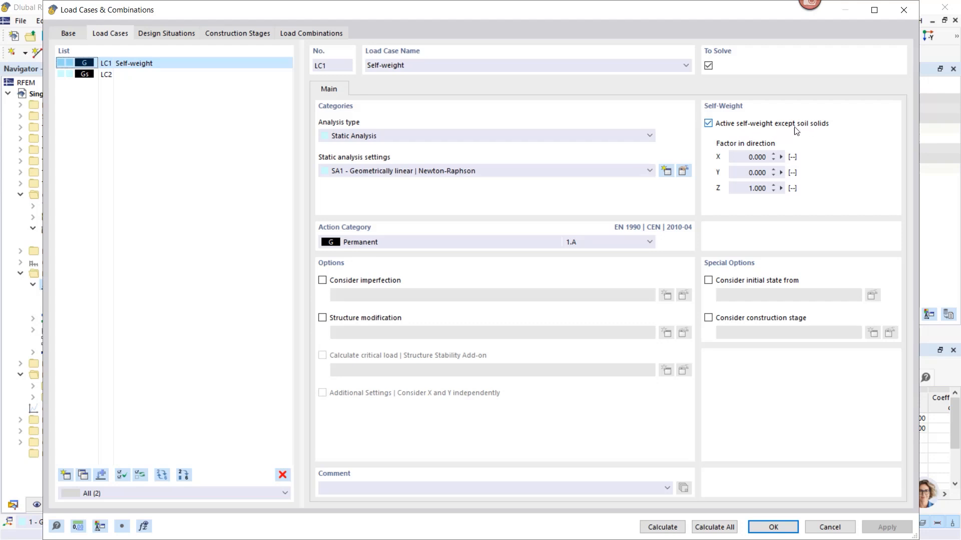
left_click(113, 75)
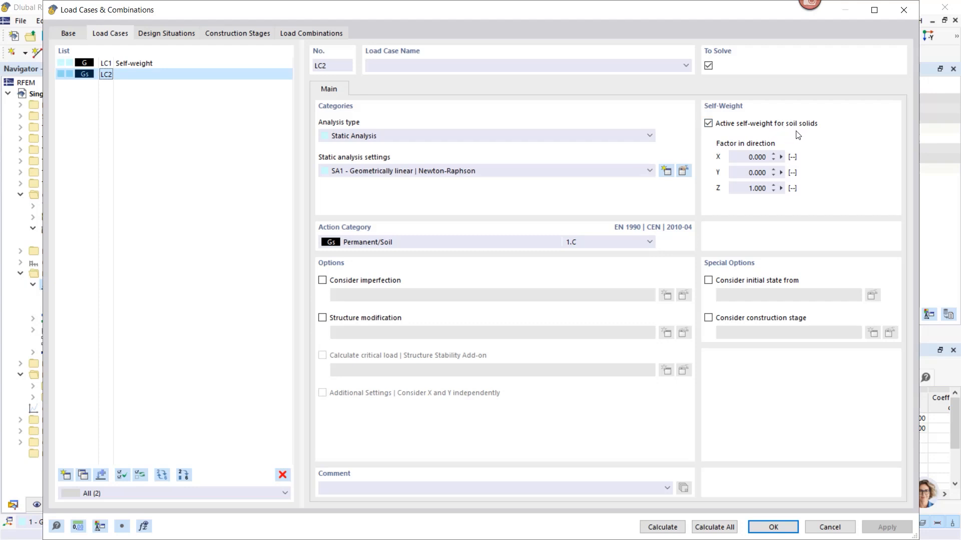
left_click(417, 62)
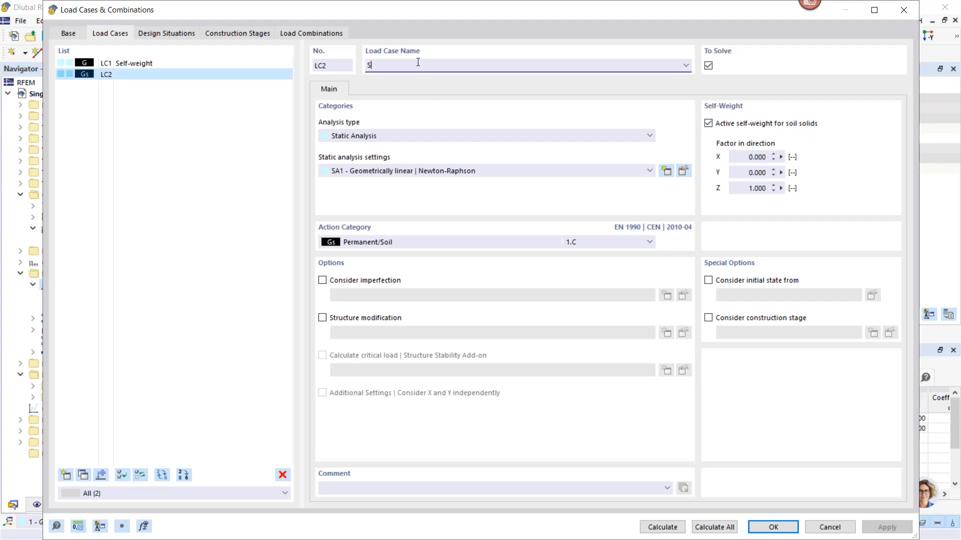
type("Soil self-weight")
left_click(887, 528)
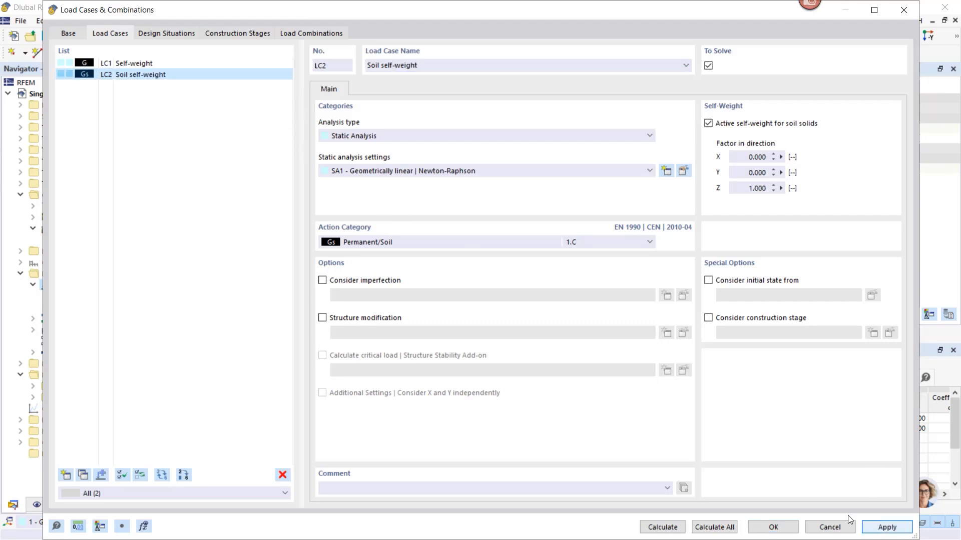
Create load case LC3 with the action category Permanent/Imposed and name it "Loading"
left_click(64, 474)
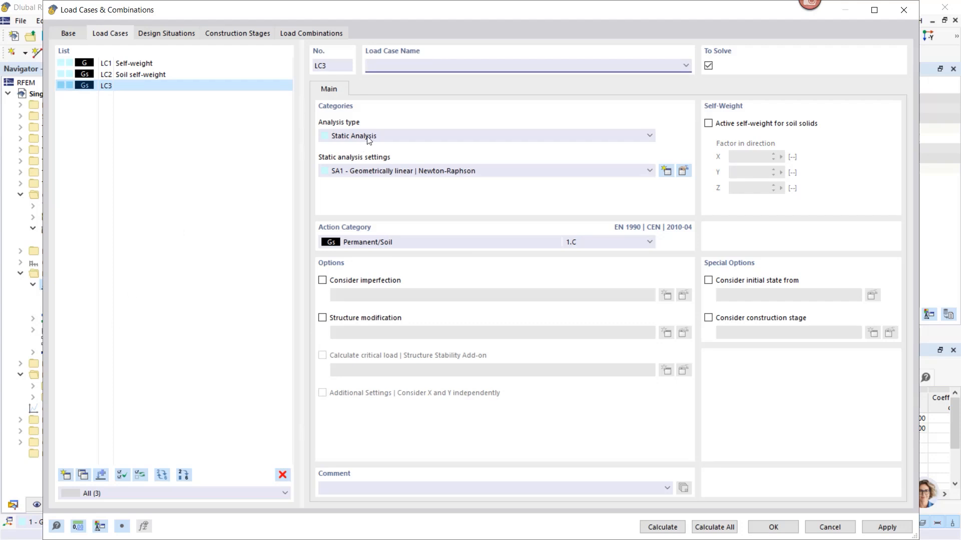
left_click(367, 244)
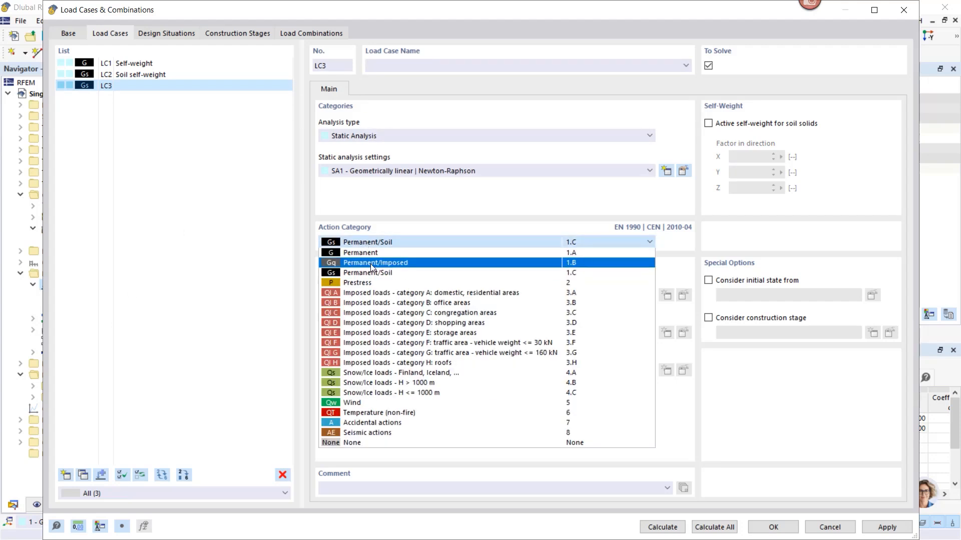
left_click(370, 263)
left_click(395, 65)
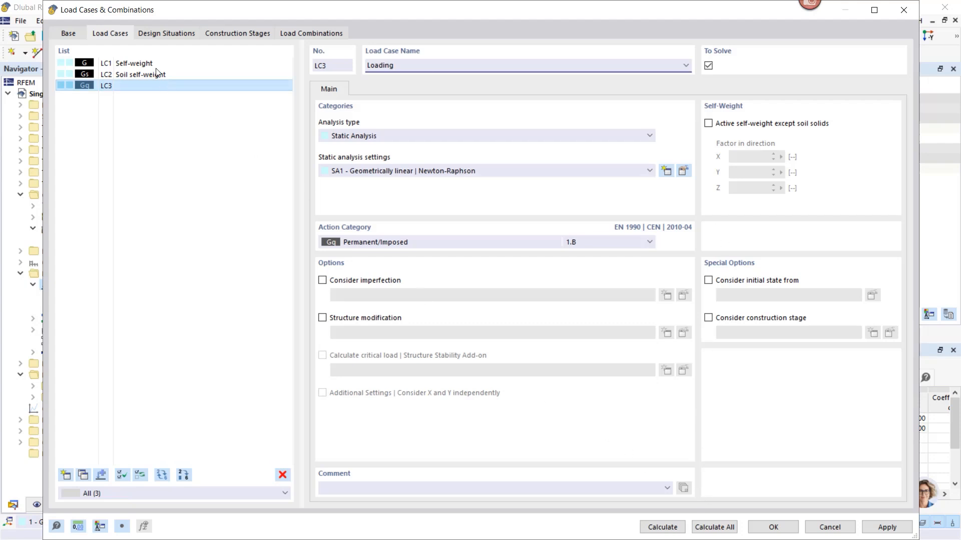
Deactivate design situations DS1 to DS4 and bring up the construction stage settings for load cases and combinations
left_click(151, 34)
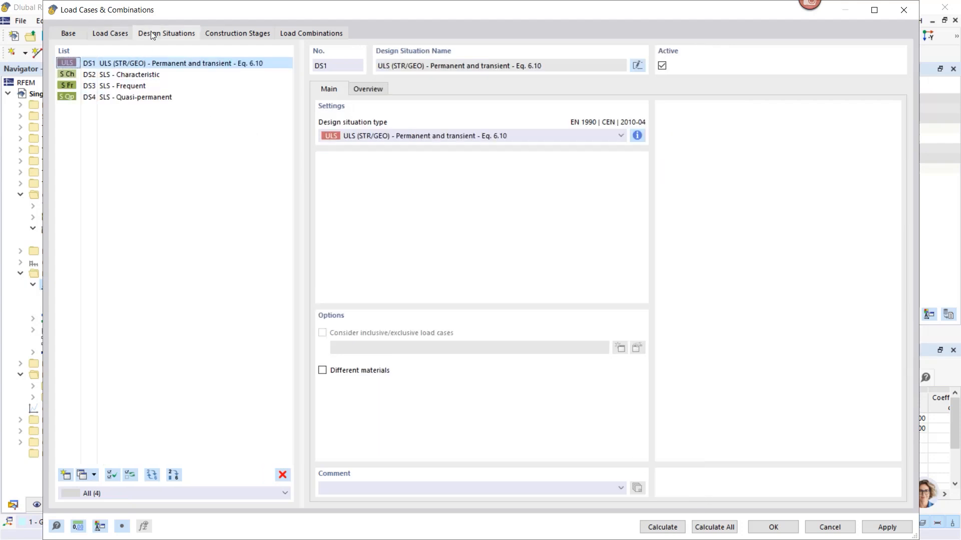
left_click(136, 97, "shift")
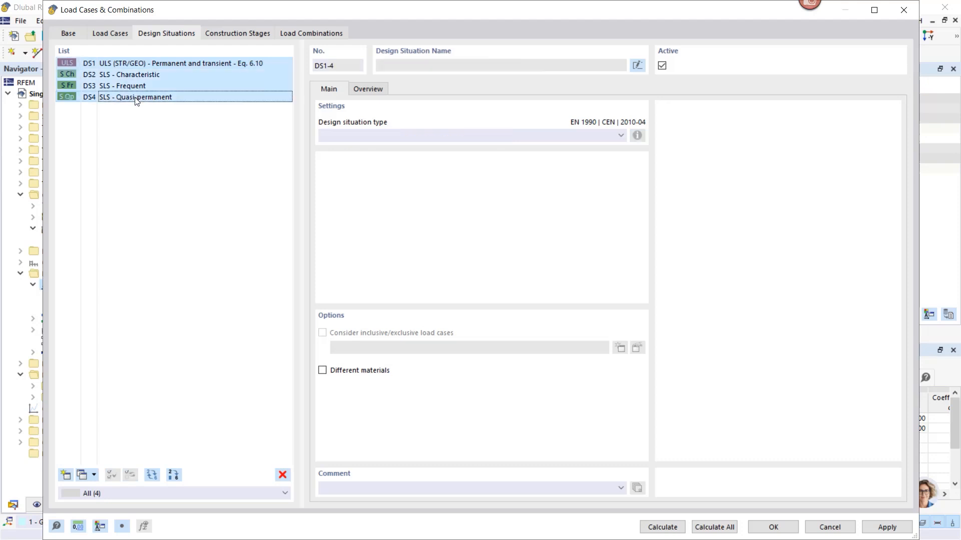
left_click(662, 67)
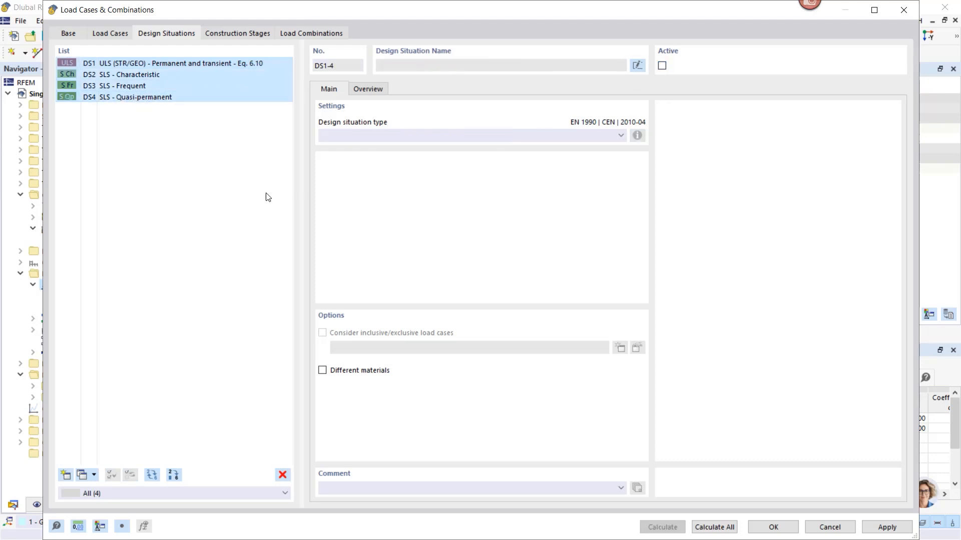
left_click(237, 33)
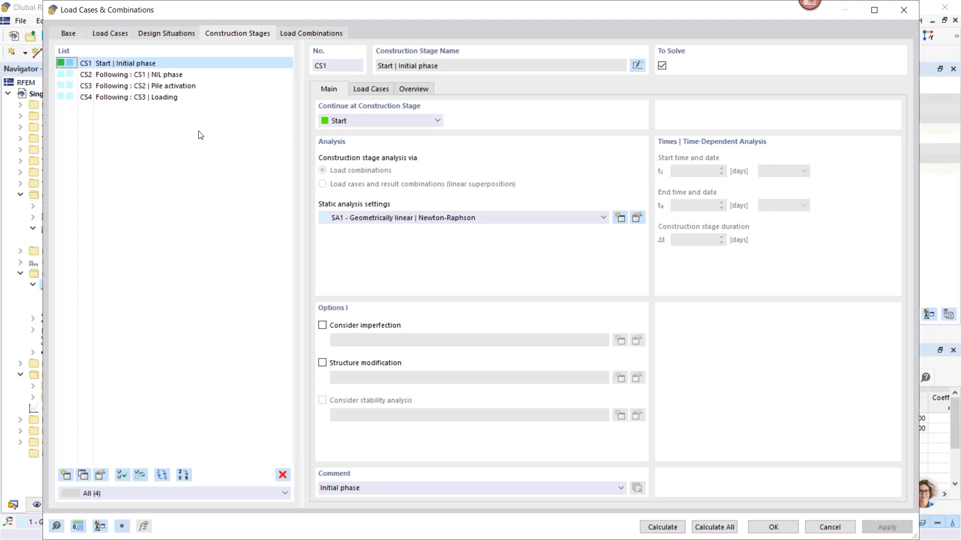
Assign load case LC2 "Soil self-weight" to construction stage CS1 "Initial phase" and apply the change
left_click(110, 65)
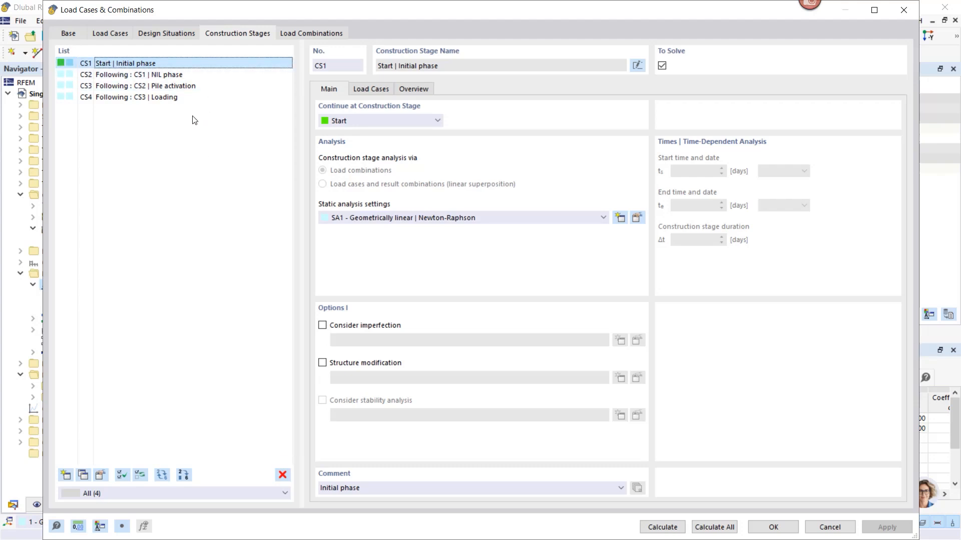
left_click(371, 88)
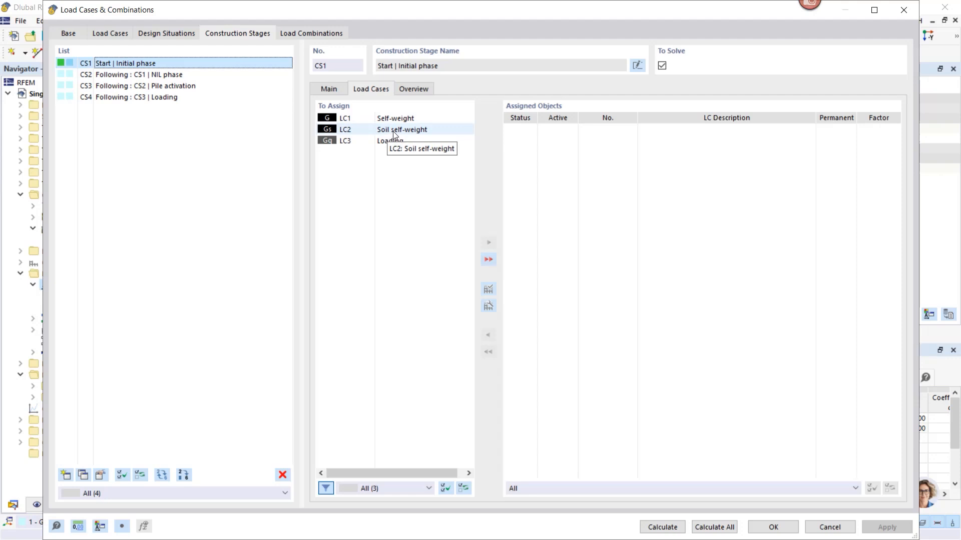
left_click(406, 131)
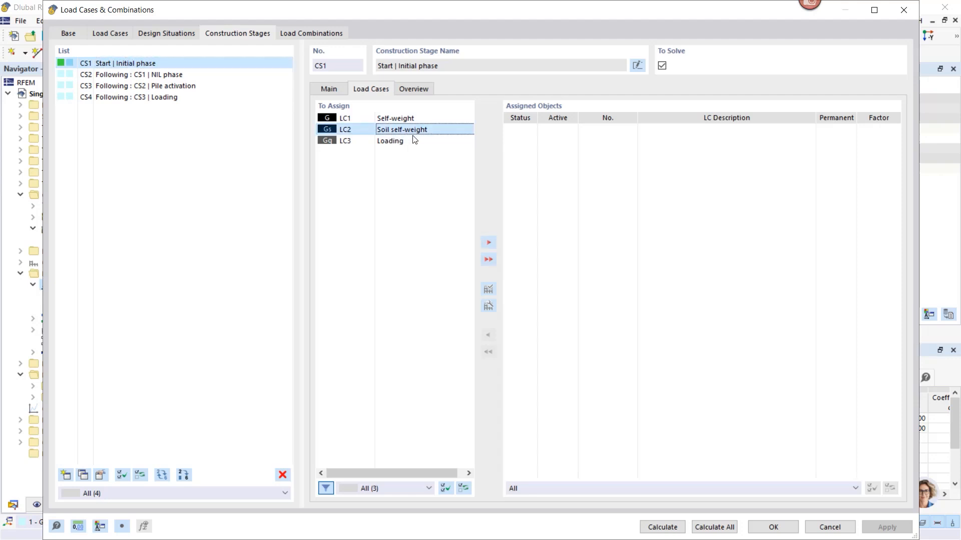
left_click(488, 242)
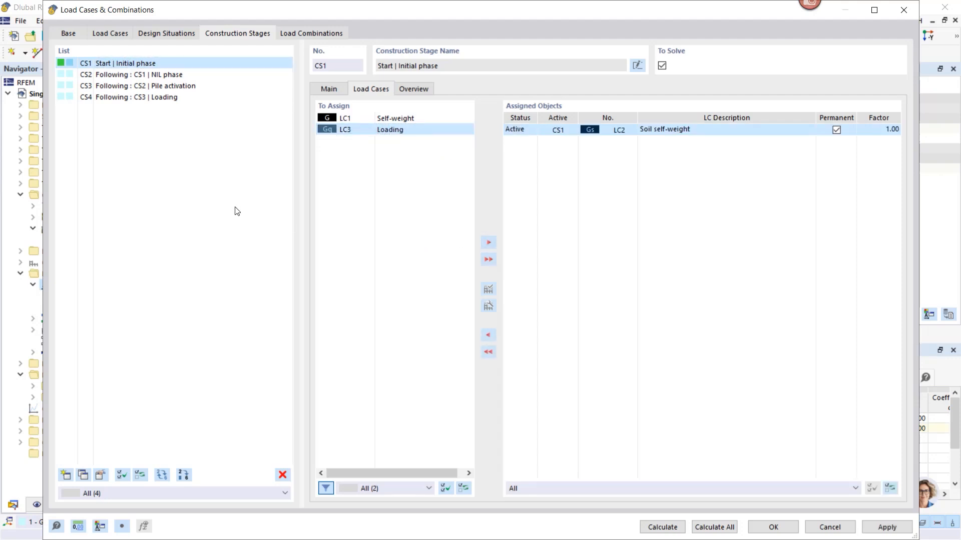
left_click(886, 527)
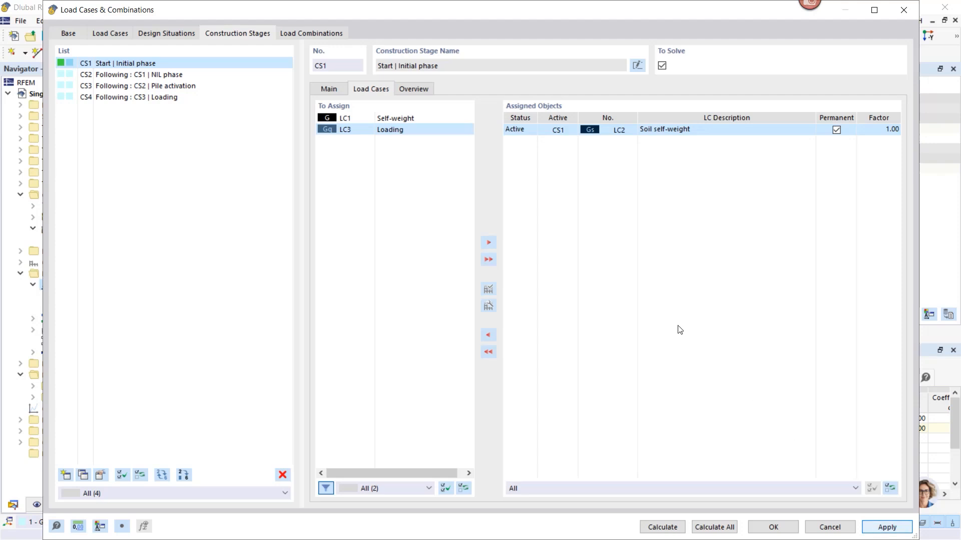
Create a structure modification for CS1 with shear panels and rotational restraints not considered and material nonlinearity models deactivated
left_click(328, 88)
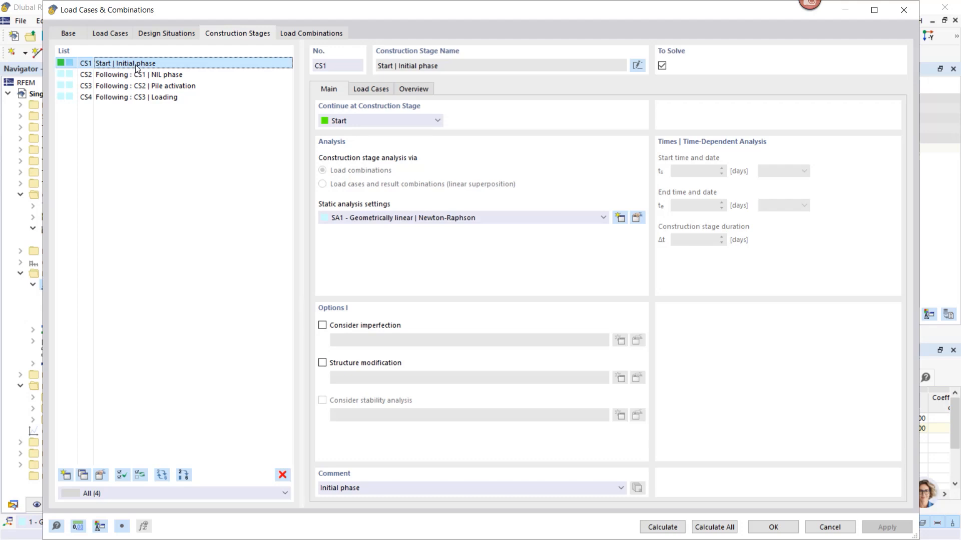
left_click(322, 363)
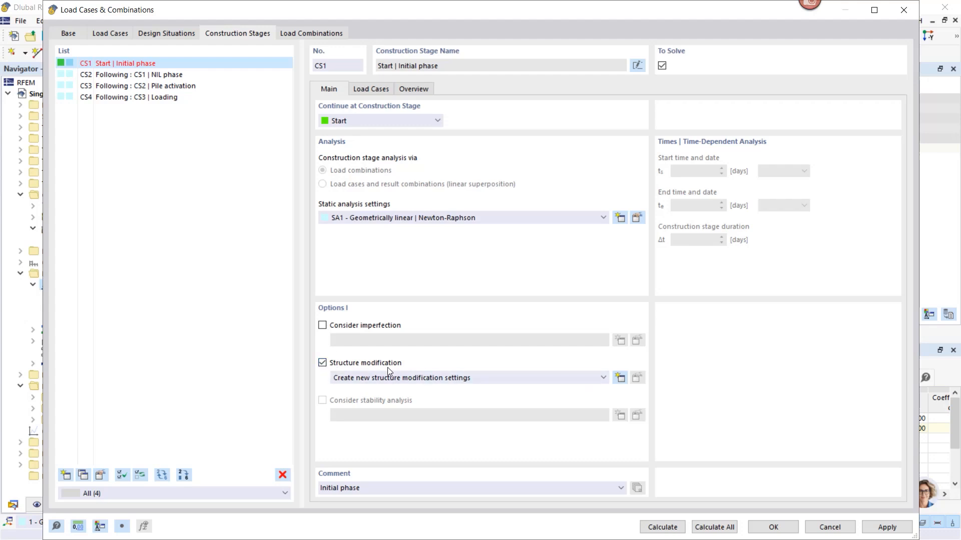
left_click(620, 378)
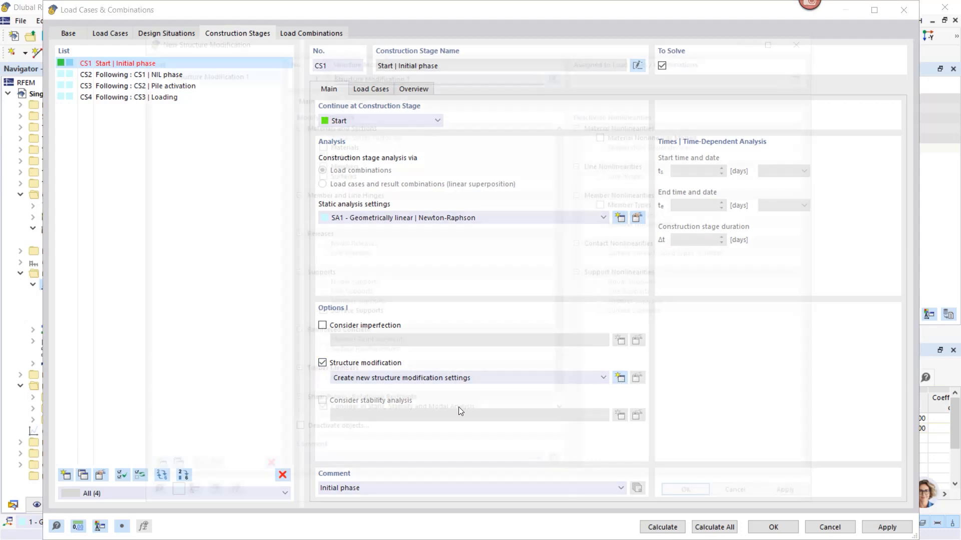
left_click(319, 415)
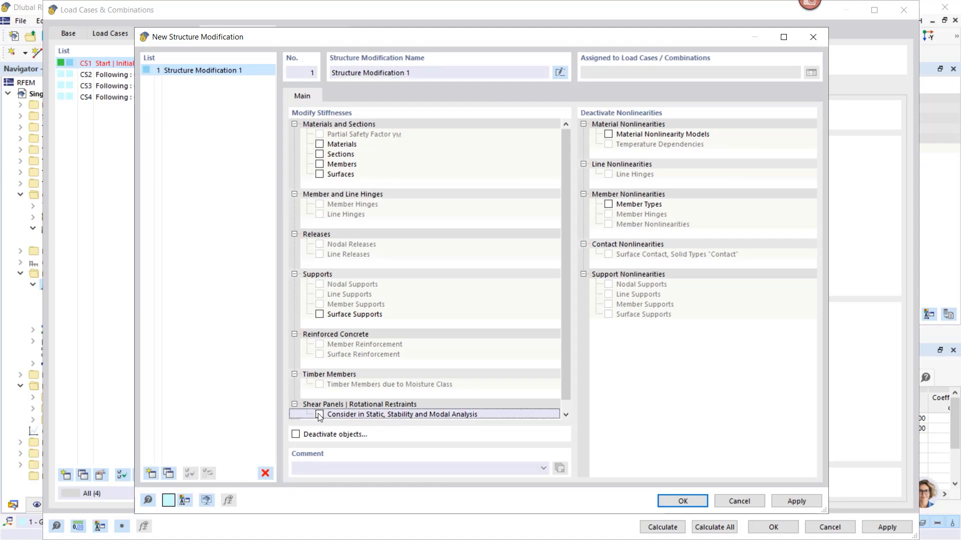
left_click(609, 135)
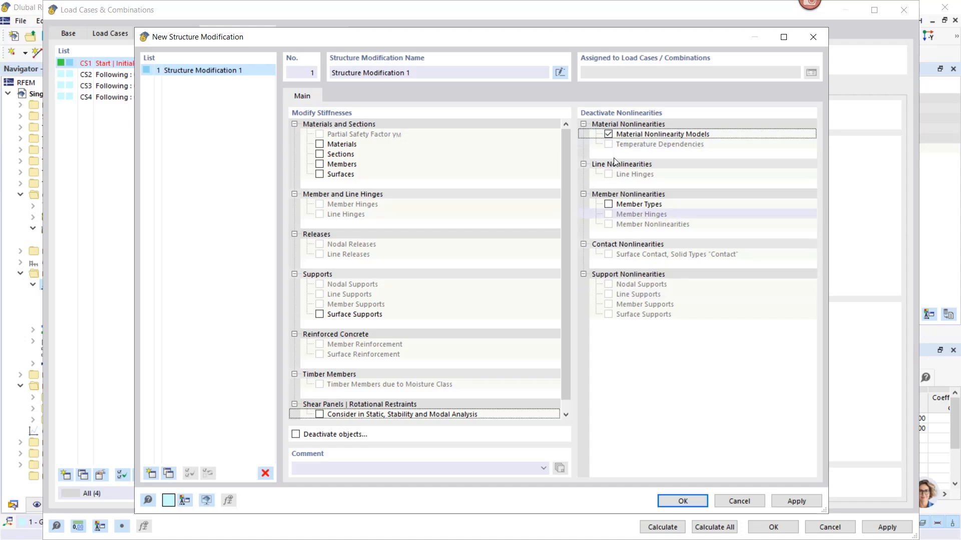
Add the comment "Linearized material behavior" to the structure modification and confirm it for CS1
left_click(427, 470)
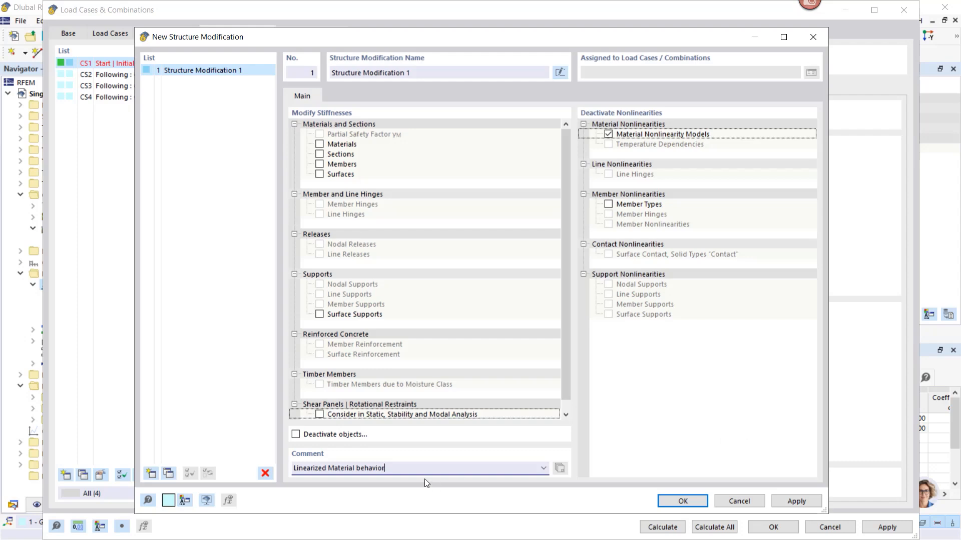
left_click_drag(335, 466, 329, 468)
type("m")
left_click(682, 501)
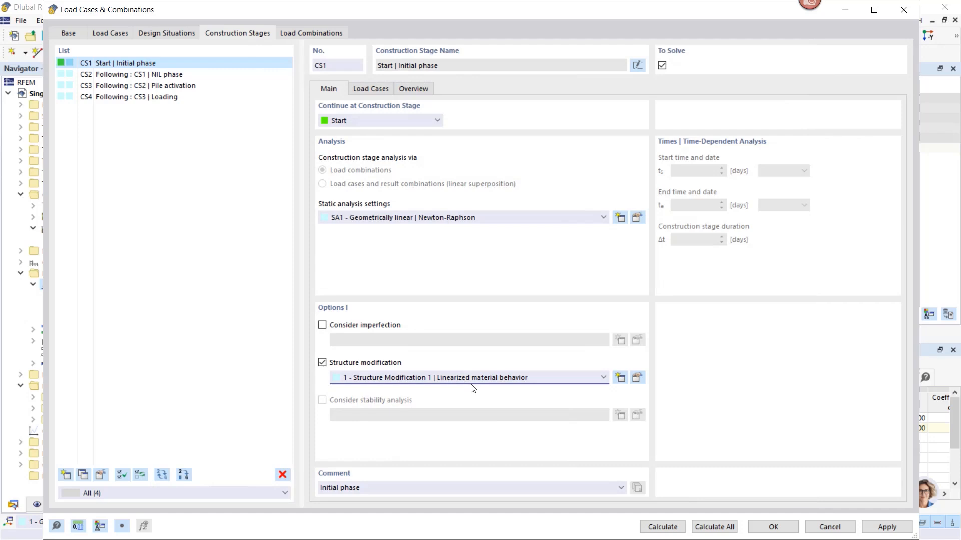
left_click(168, 314)
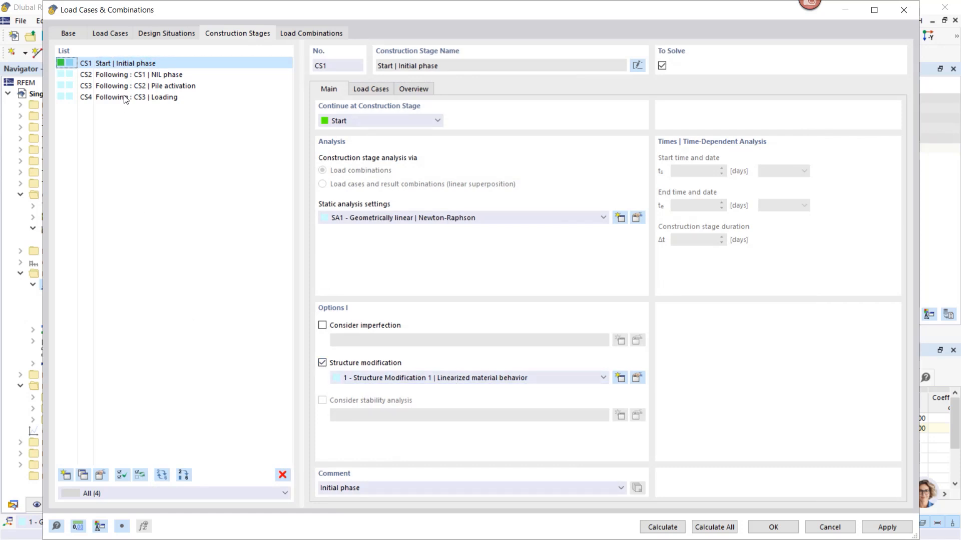
Check the load cases of CS2 "NIL phase" and assign load case LC1 "Self-weight" to CS3 "Pile activation"
left_click(123, 75)
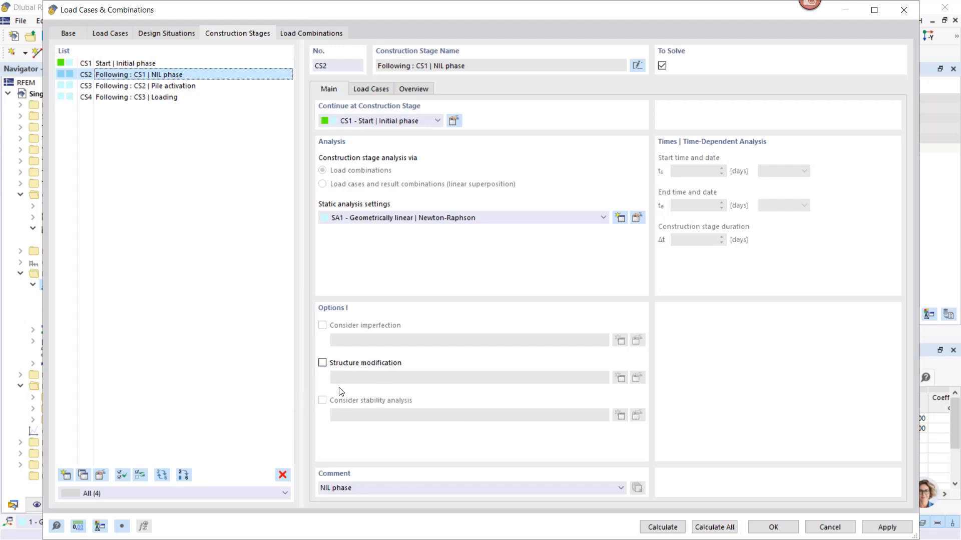
left_click(370, 89)
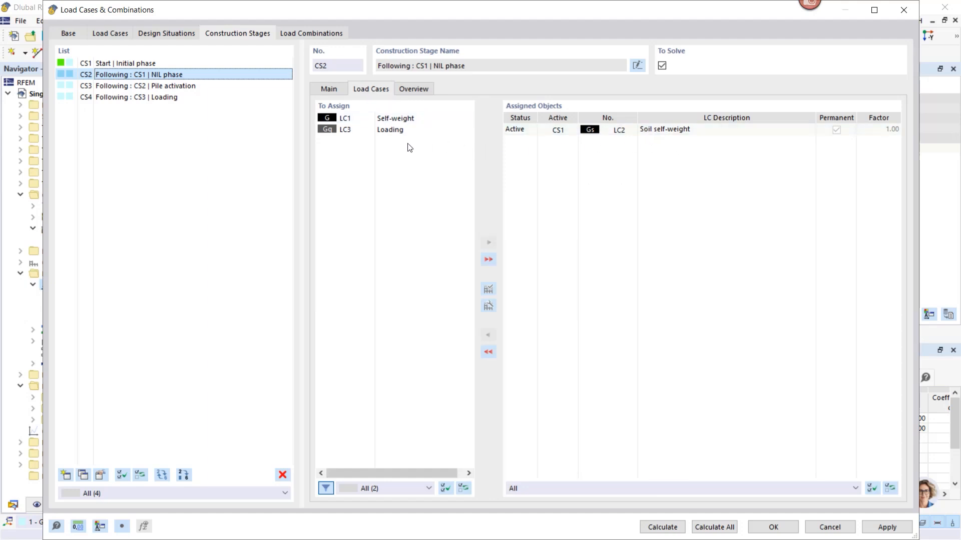
left_click(139, 85)
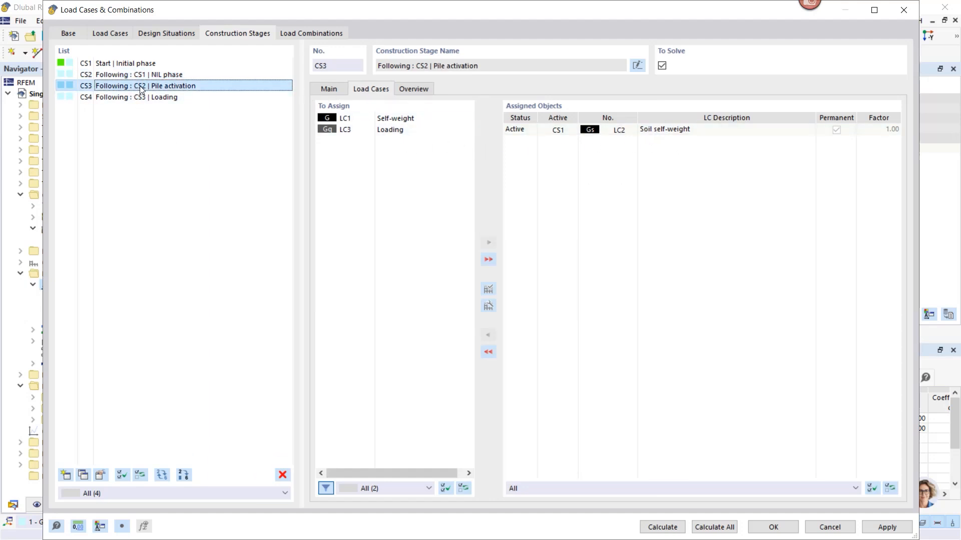
left_click(330, 89)
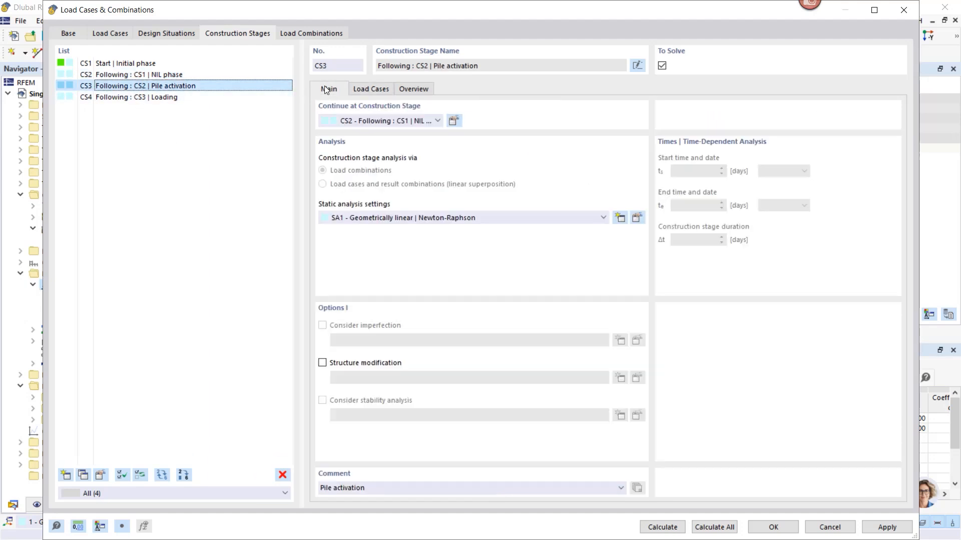
left_click(375, 90)
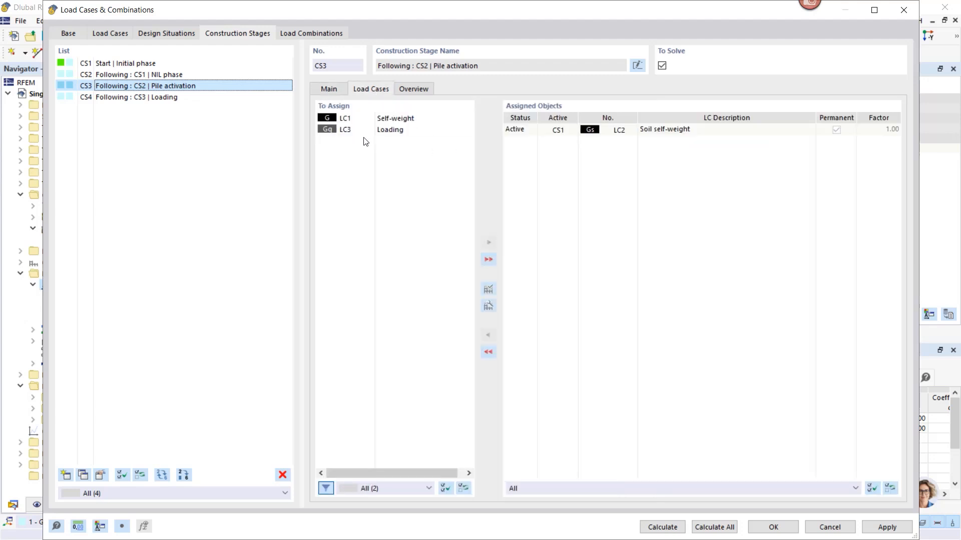
left_click(388, 120)
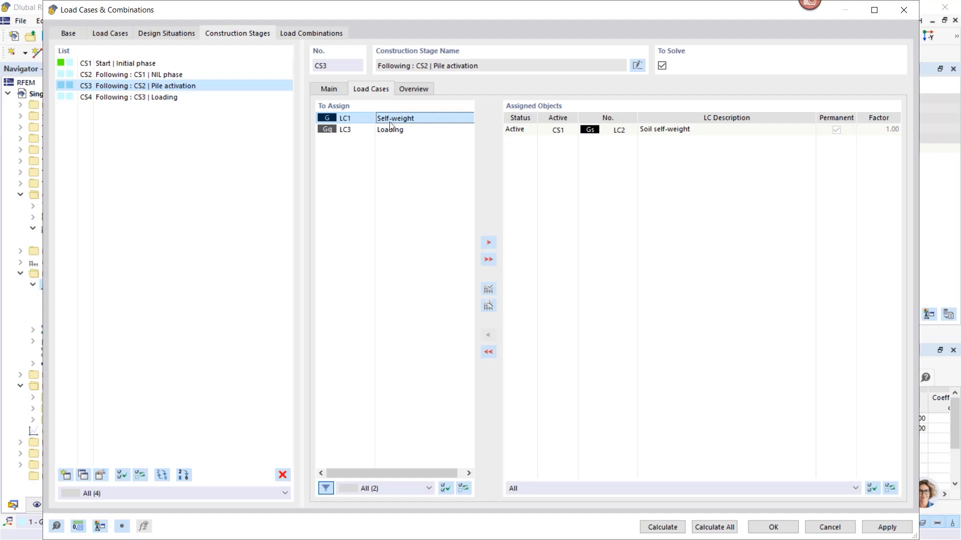
left_click(488, 243)
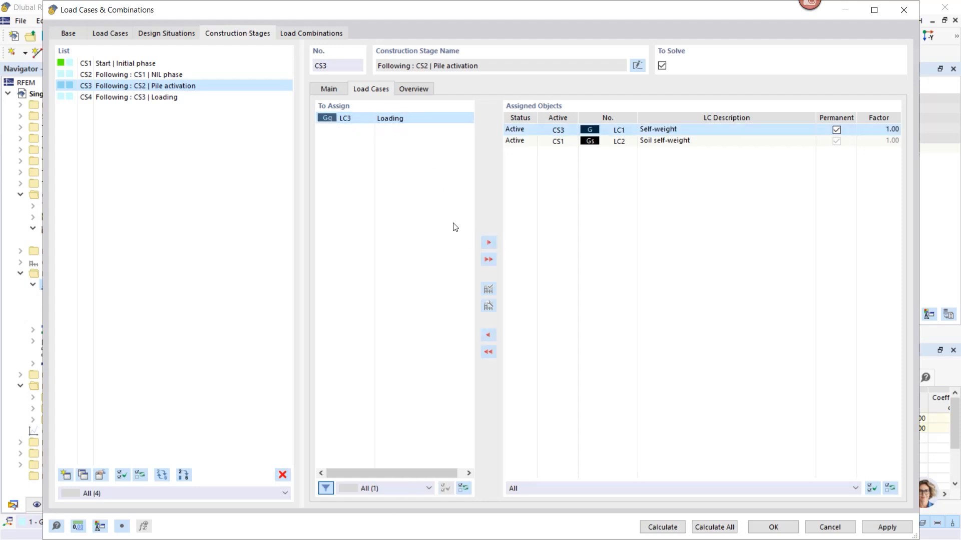
Create new geometrically linear Newton-Raphson static analysis settings from CS3 with equilibrium for the undeformed structure enabled, leaving SA1 unmodified
left_click(336, 88)
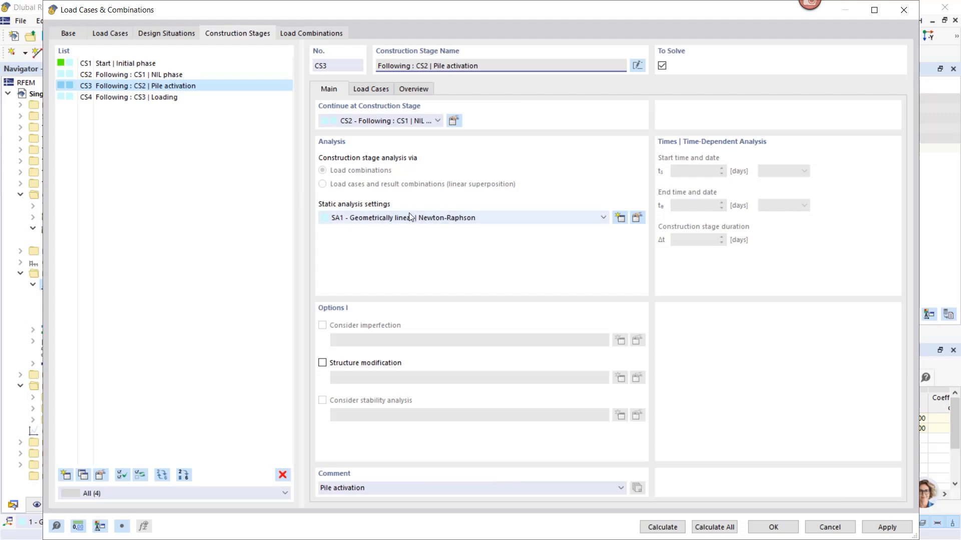
left_click(637, 219)
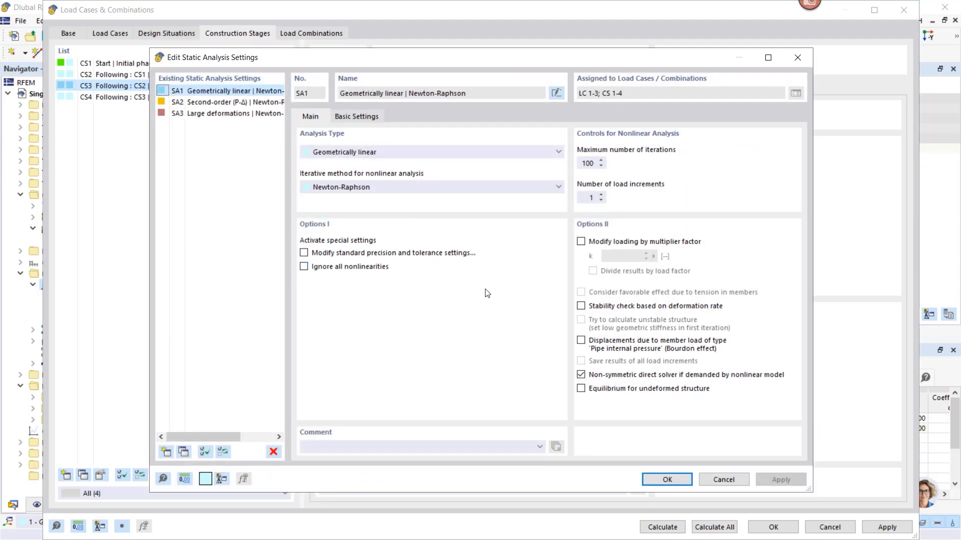
left_click(581, 388)
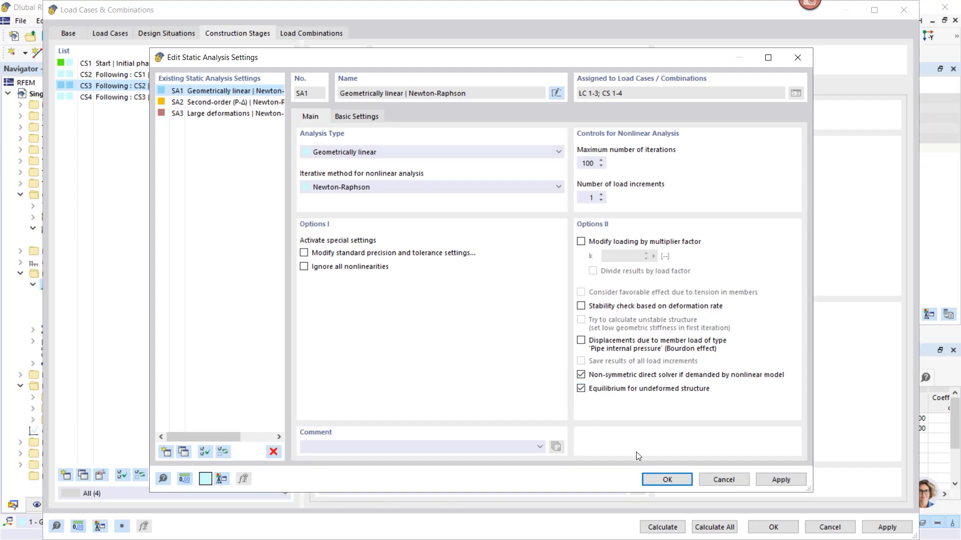
left_click(581, 388)
left_click(167, 451)
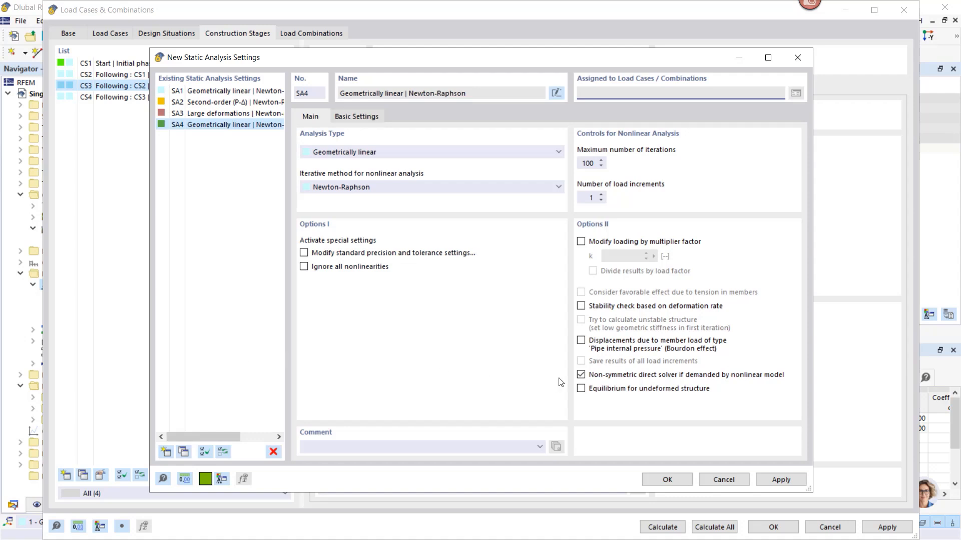
left_click(581, 388)
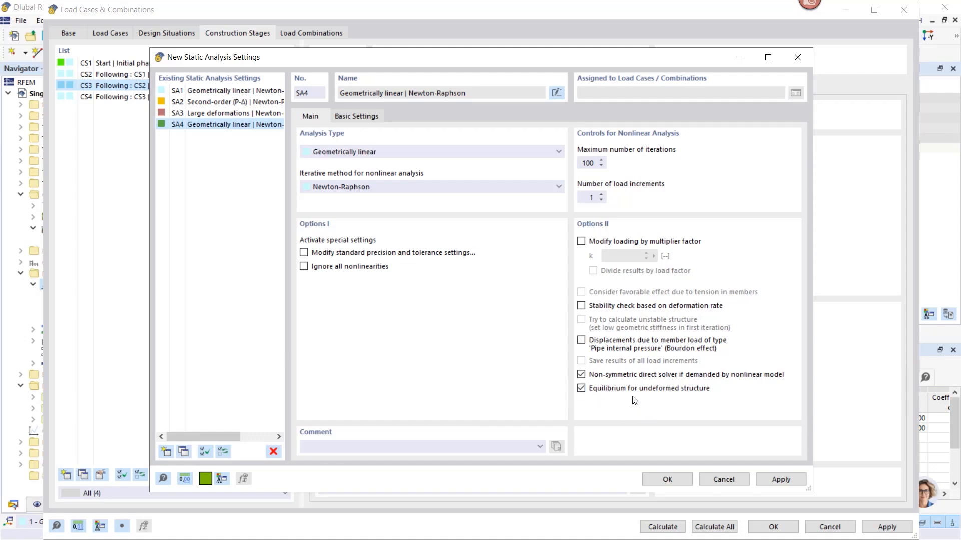
Set the number of load increments to 4 in the new static analysis settings and save the results of all load increments
left_click(601, 195)
left_click(601, 195)
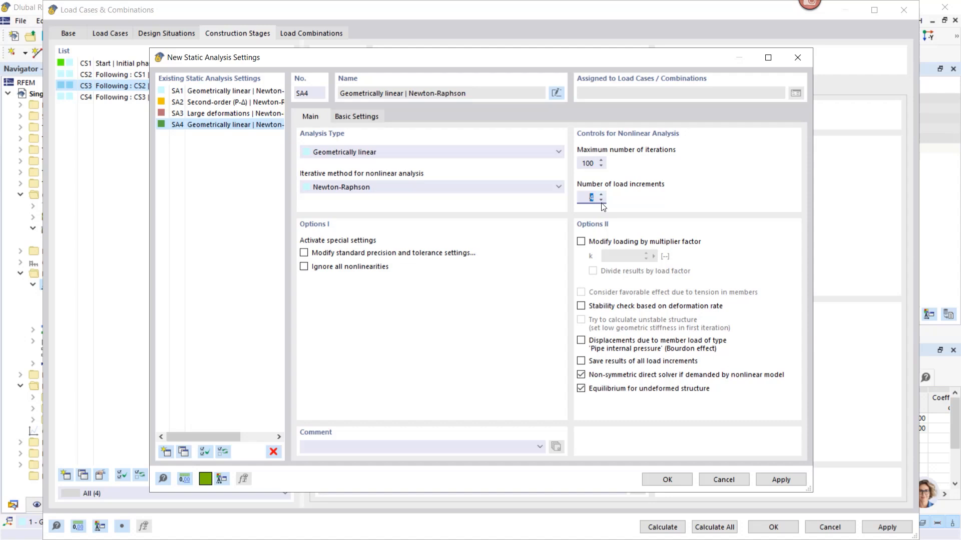
left_click(580, 360)
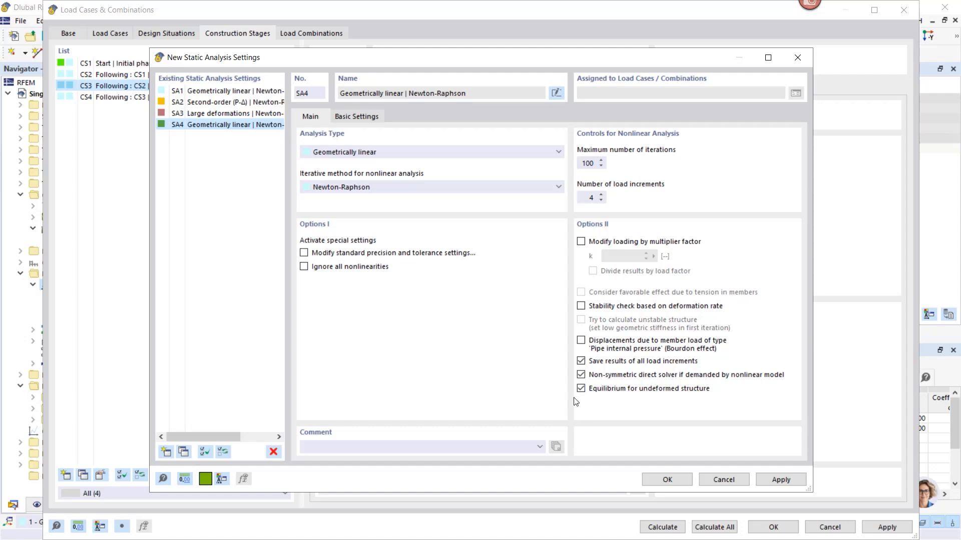
Confirm the new static analysis settings SA4 and assign them to construction stage CS3 "Pile activation"
left_click(667, 480)
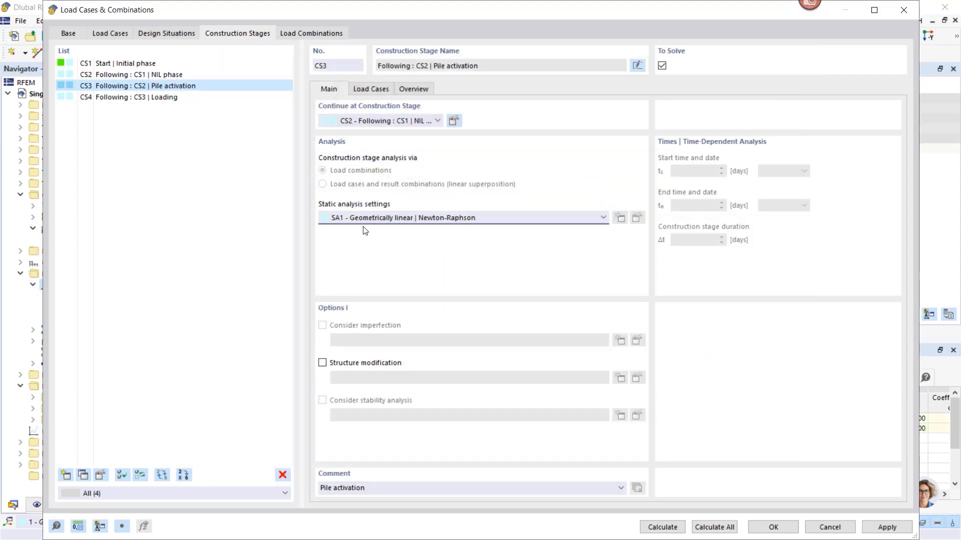
left_click(362, 217)
left_click(362, 238)
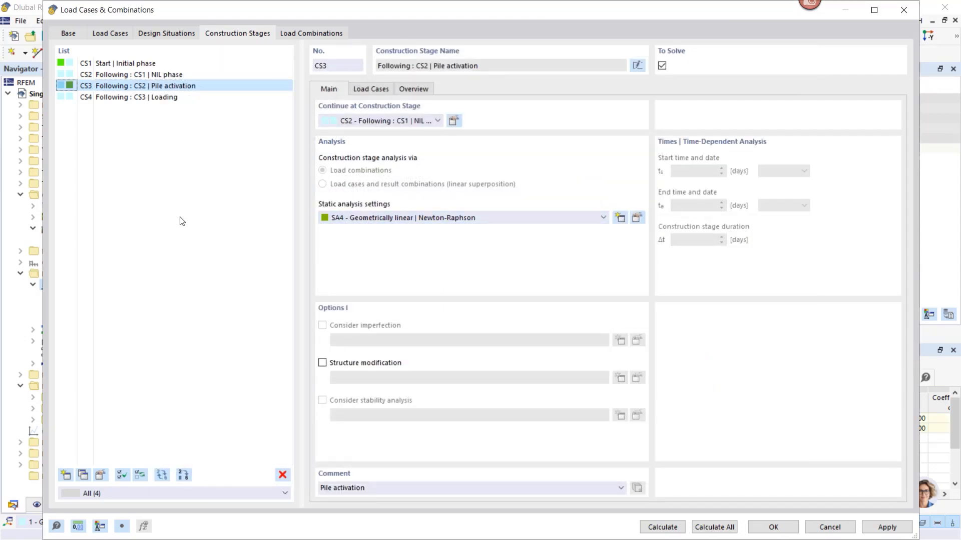
Copy SA1 from CS4 "Loading", set 20 load increments, save results of all load increments, and assign the copied settings to CS4
left_click(98, 98)
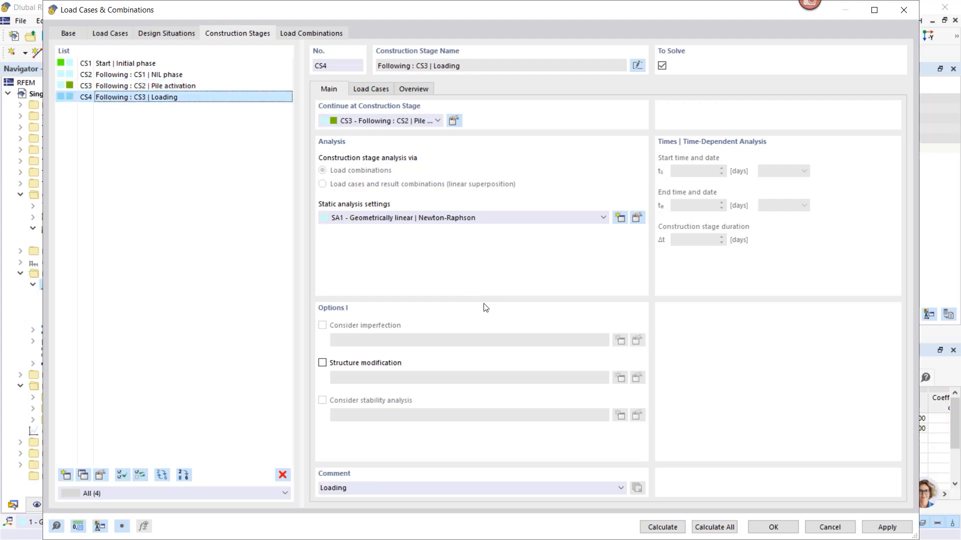
left_click(636, 218)
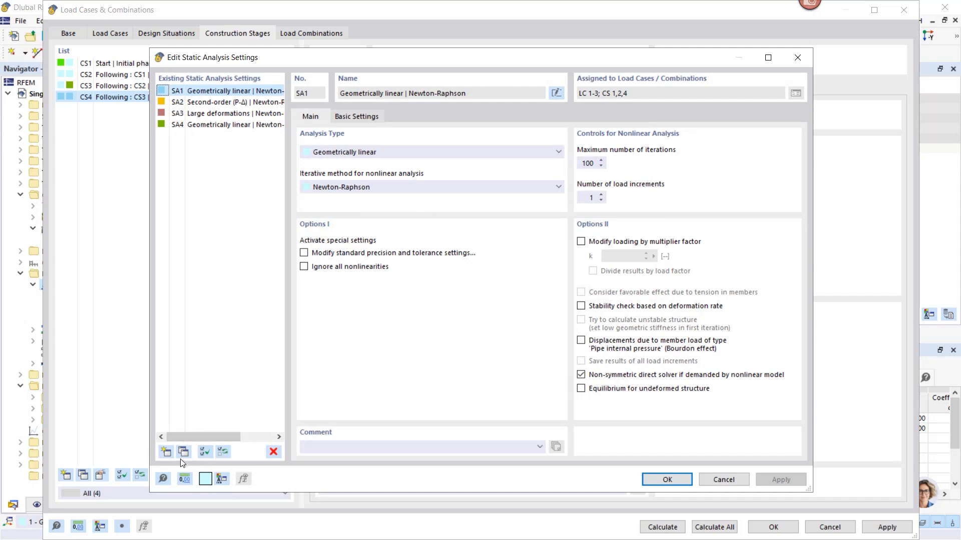
left_click(183, 452)
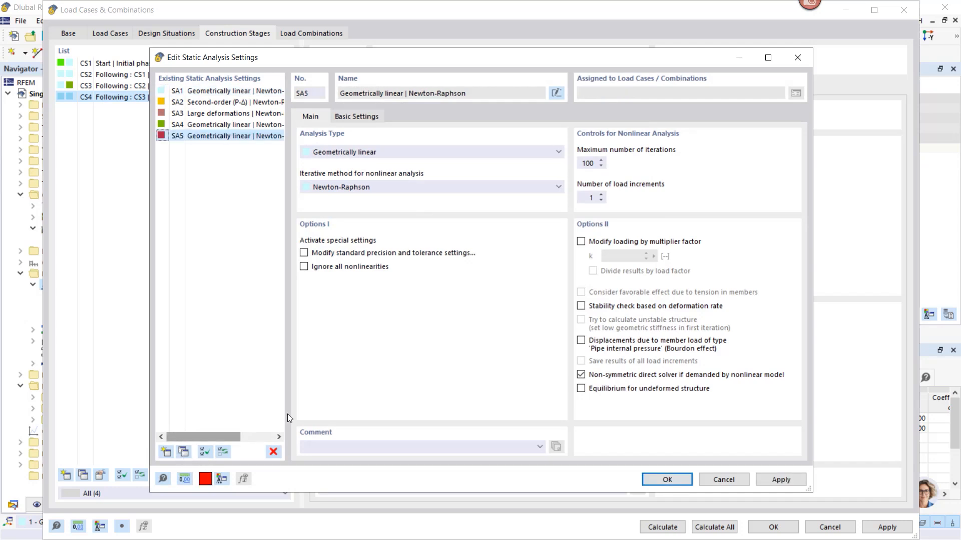
double_click(589, 197)
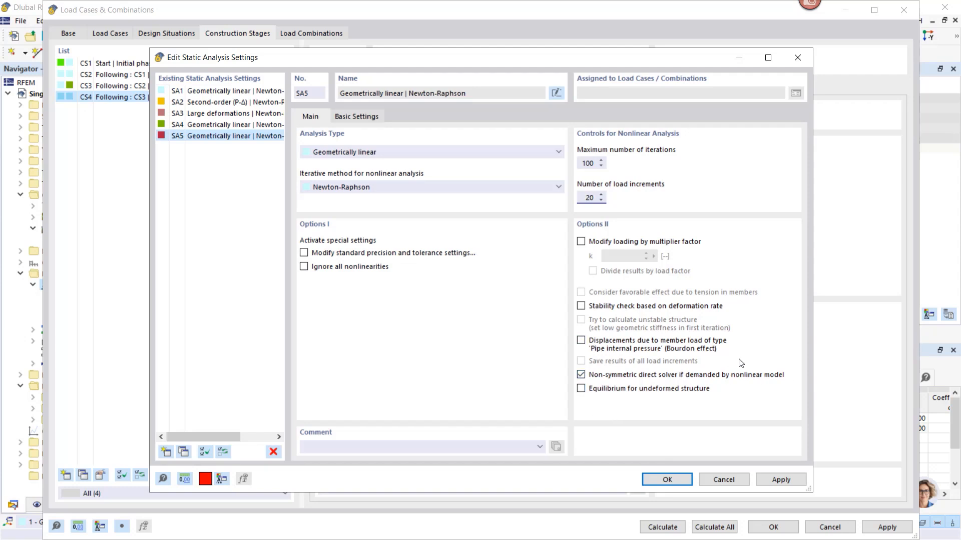
left_click(587, 164)
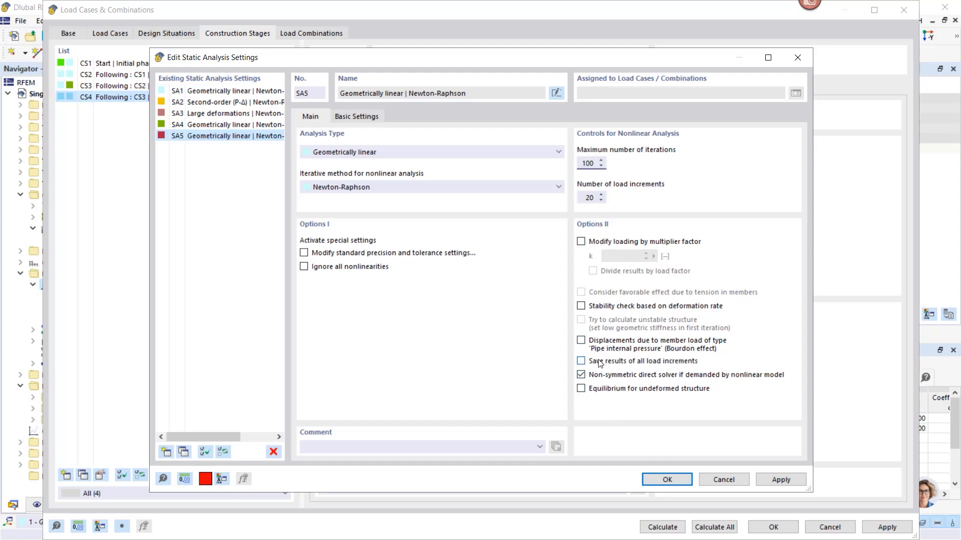
left_click(581, 360)
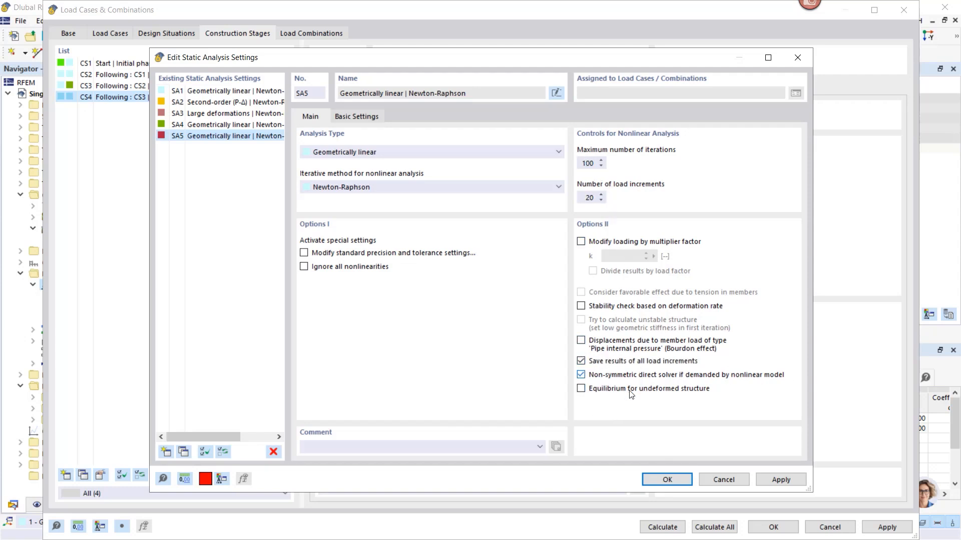
left_click(667, 481)
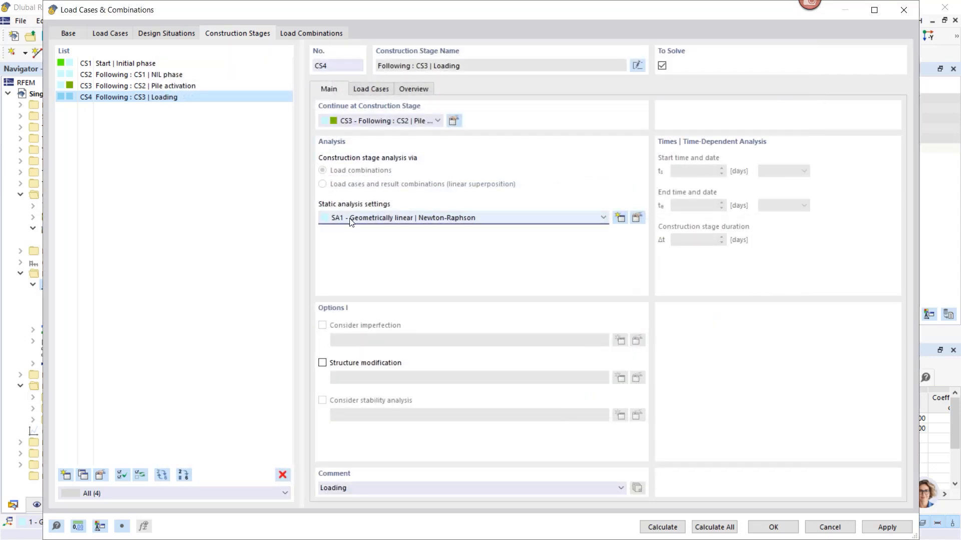
left_click(351, 218)
left_click(355, 249)
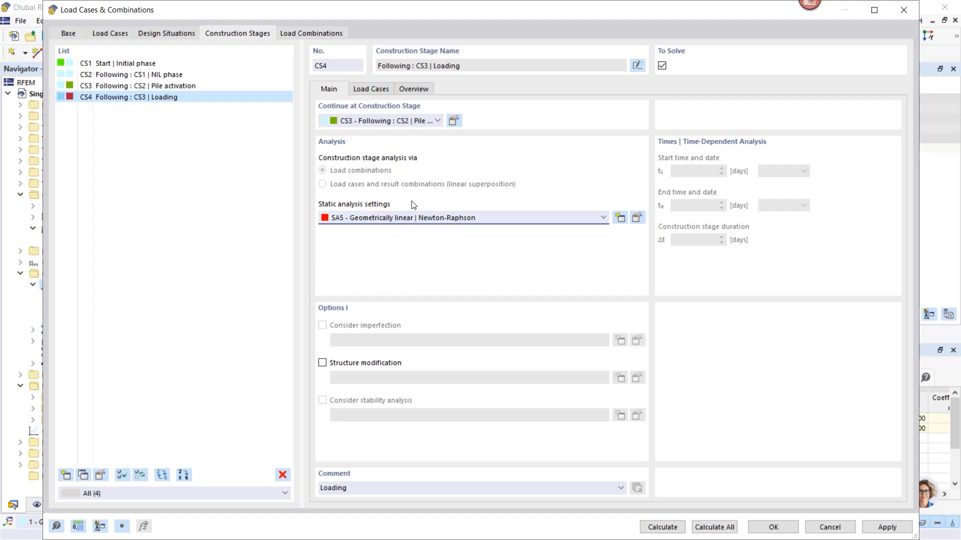
Assign load case LC3 "Loading" to CS4 as permanent and confirm the load cases and combinations
left_click(370, 90)
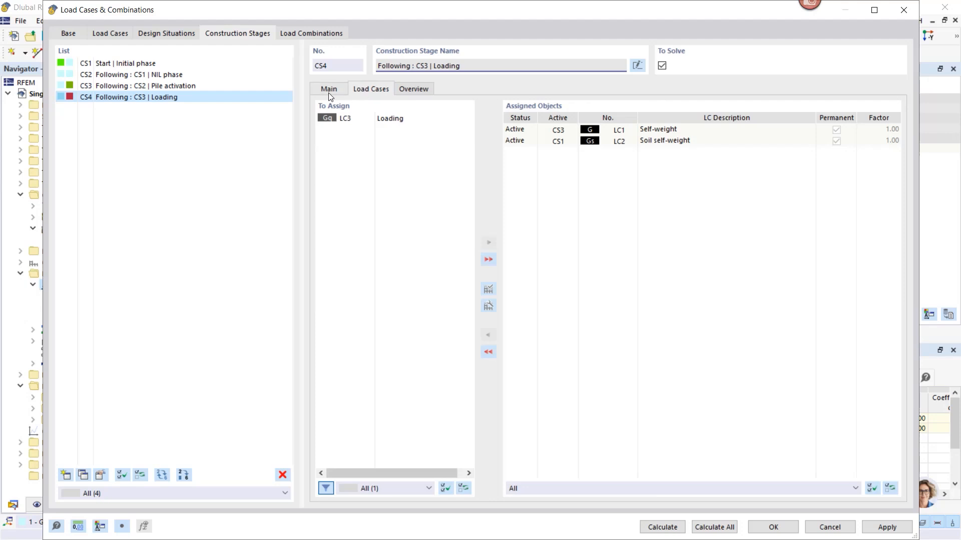
left_click(389, 120)
left_click(488, 242)
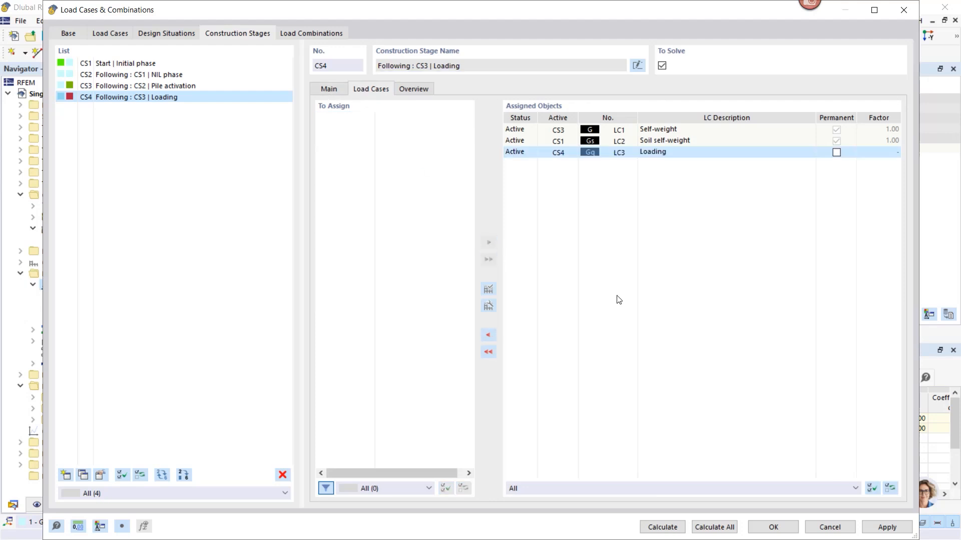
left_click(836, 152)
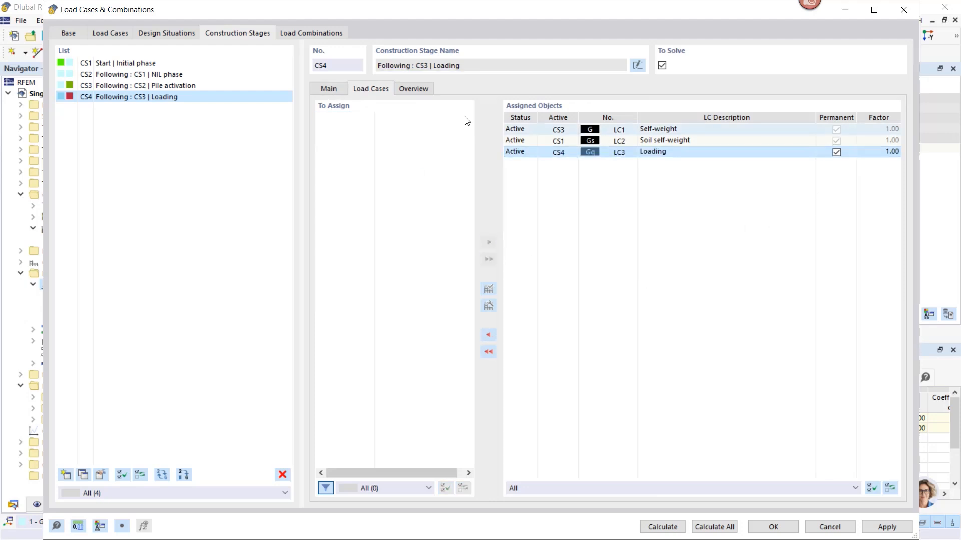
left_click(325, 89)
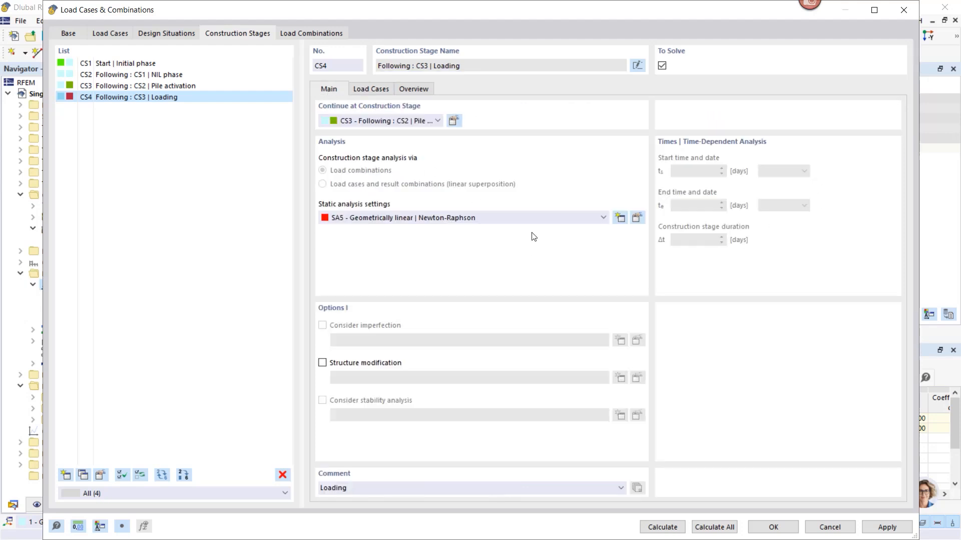
left_click(773, 528)
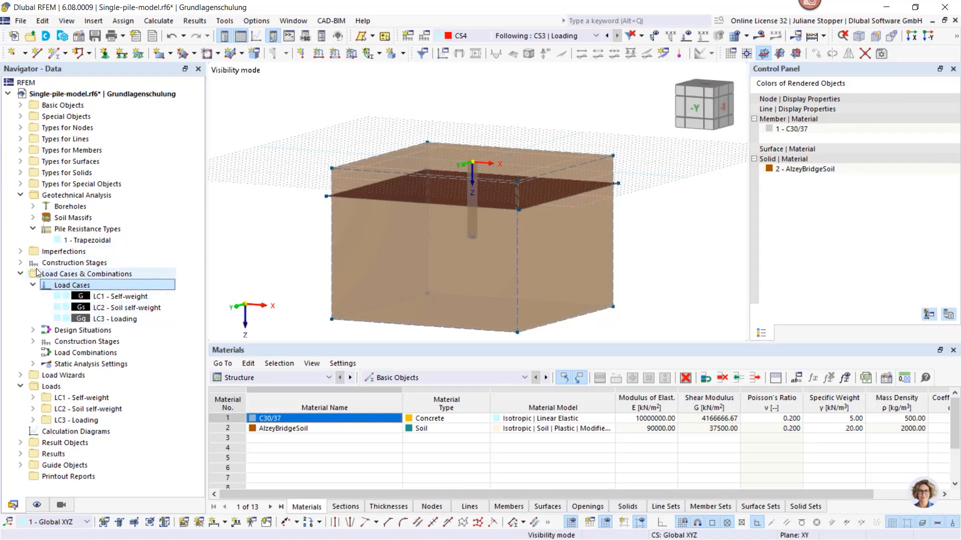
Apply a 3500 kN nodal force in global Z to the pile head node in load case LC3 and save the model
left_click(20, 196)
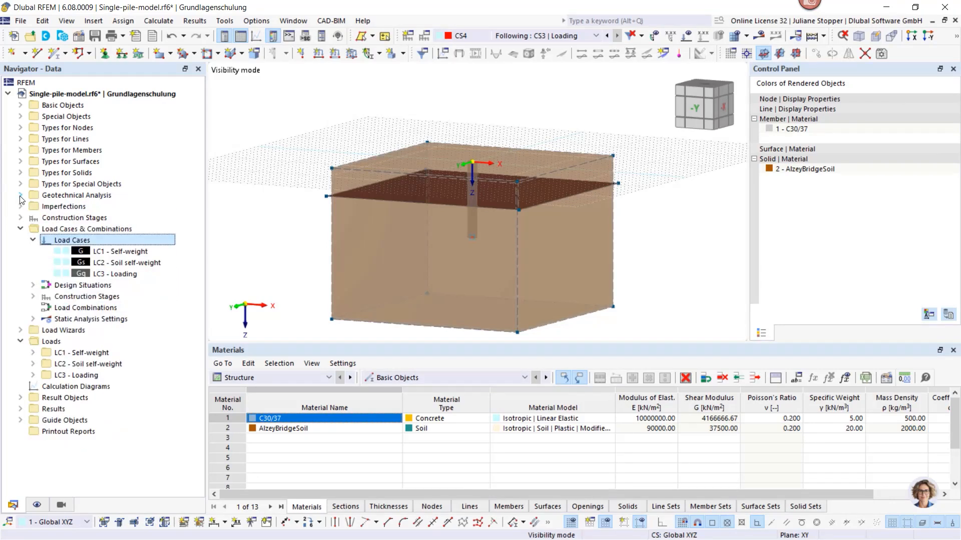
left_click(20, 229)
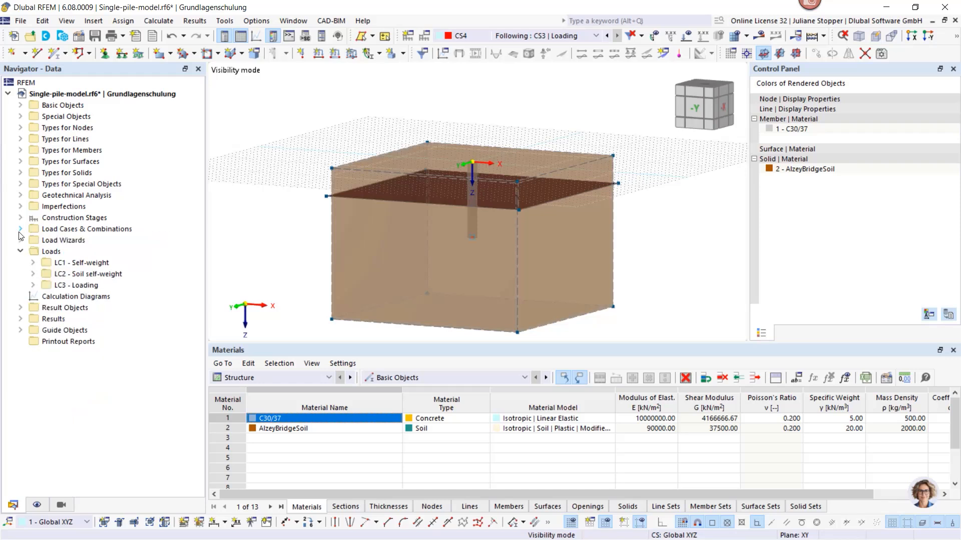
left_click(46, 253)
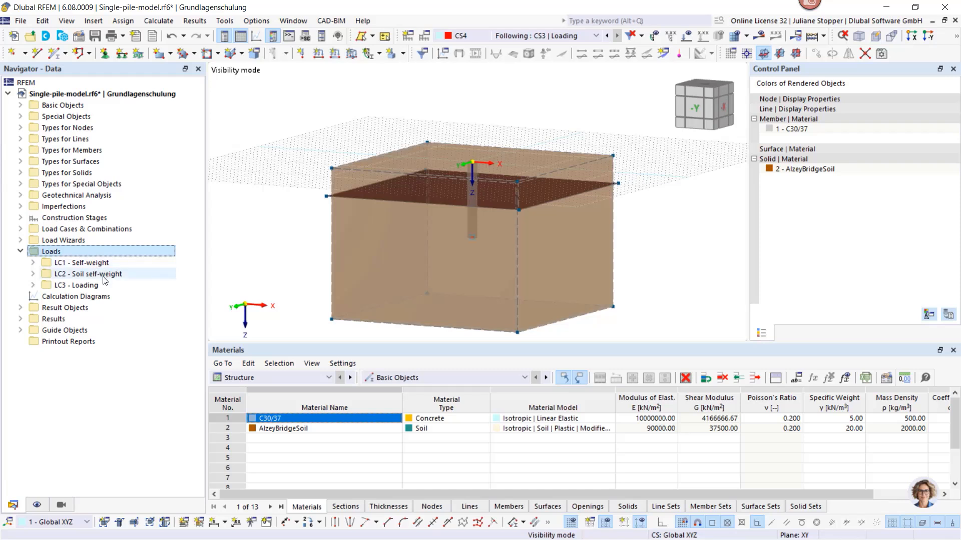
left_click(33, 285)
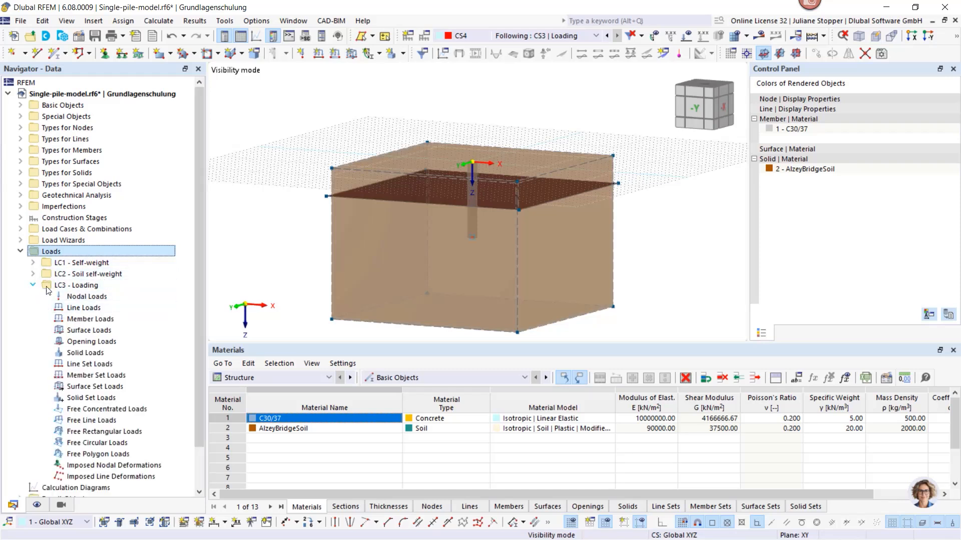
right_click(80, 297)
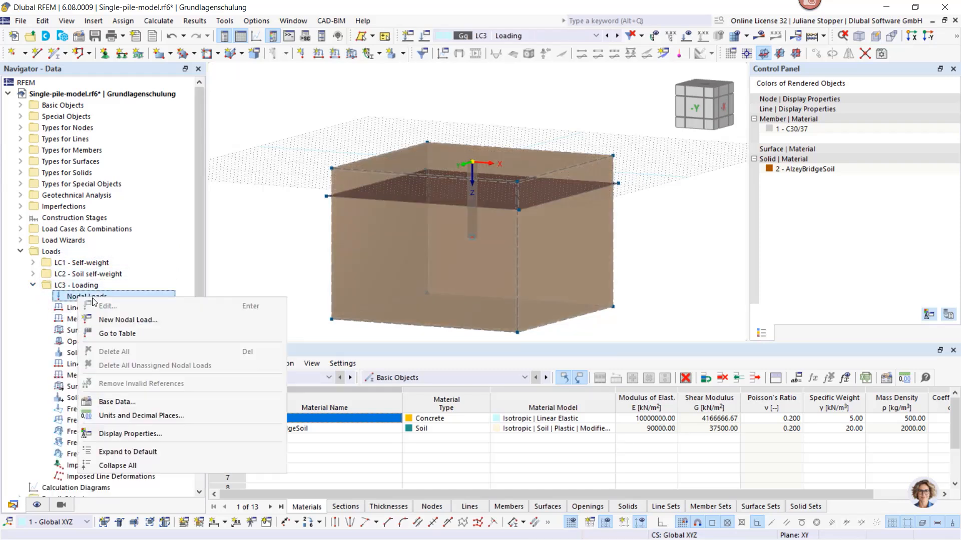
left_click(108, 319)
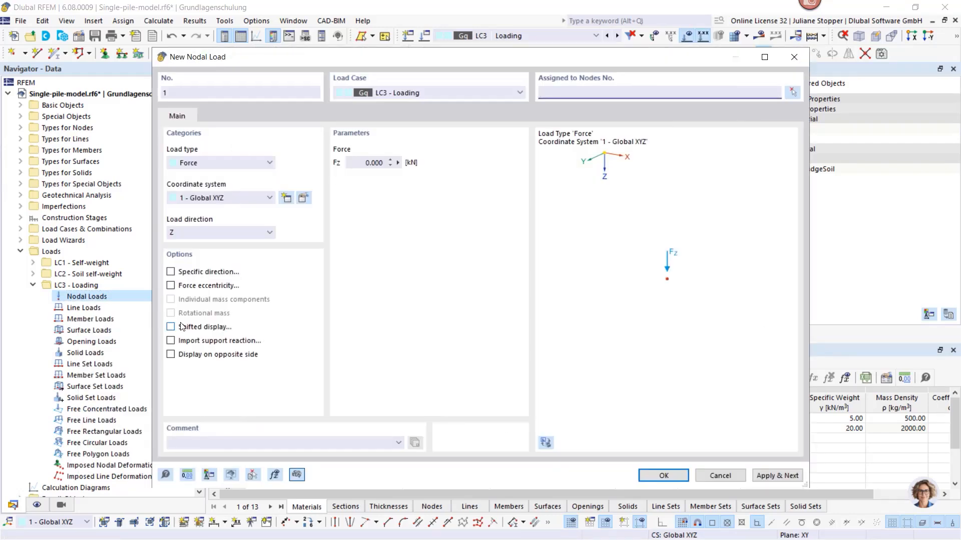
left_click(792, 92)
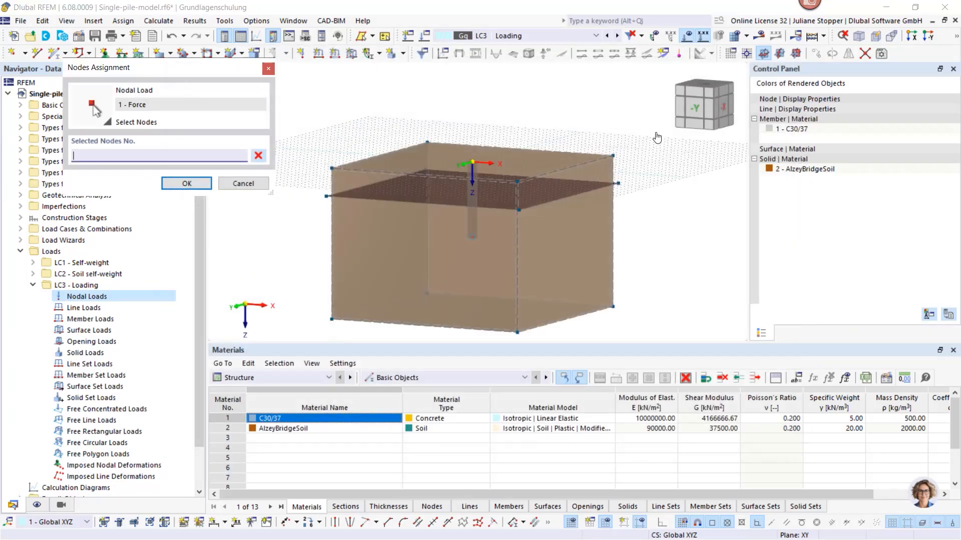
left_click(473, 163)
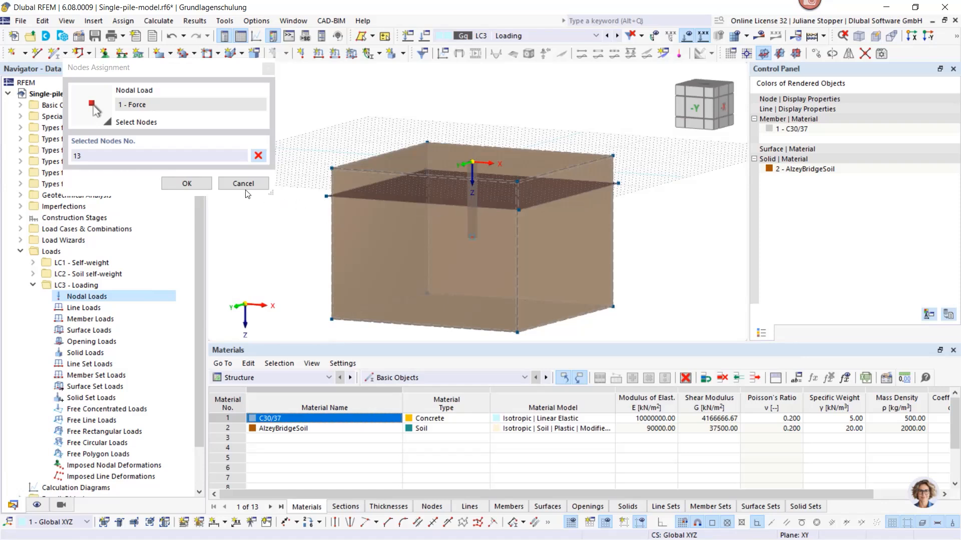
left_click(187, 183)
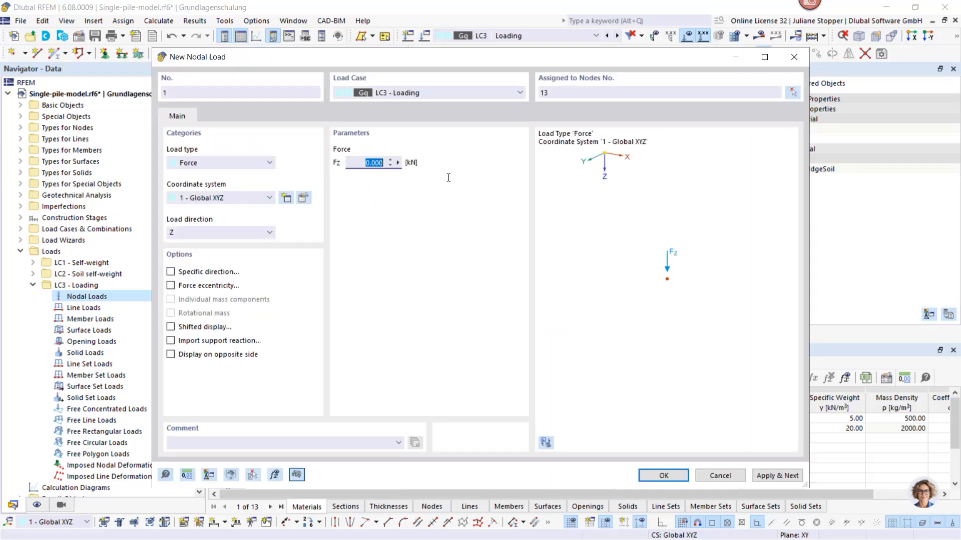
type("350")
left_click(660, 476)
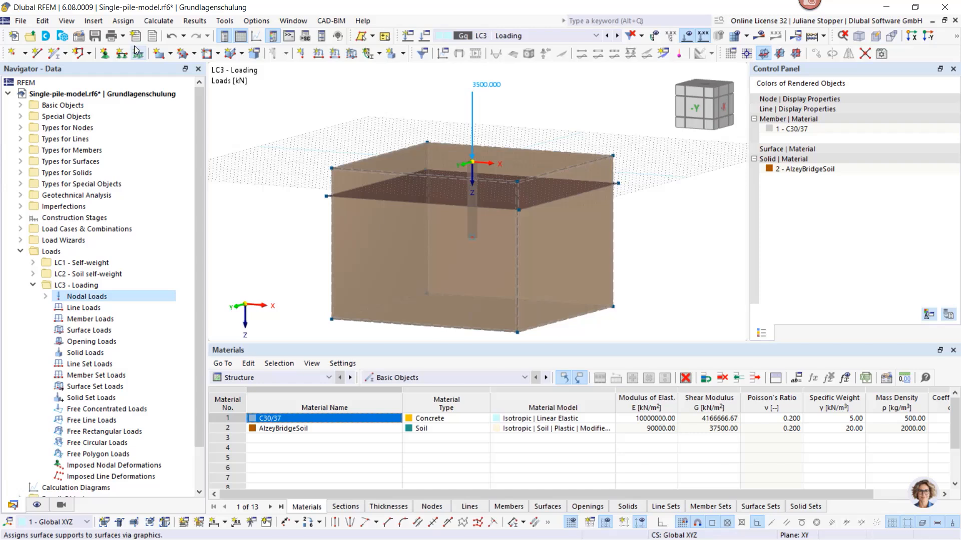
left_click(95, 36)
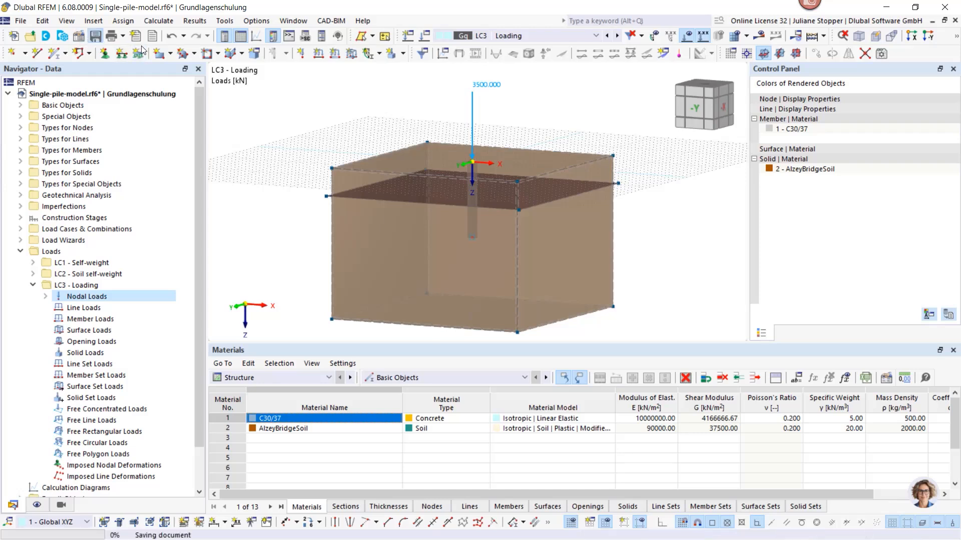
Review the model and its loads through construction stages CS1 to CS4
left_click(566, 35)
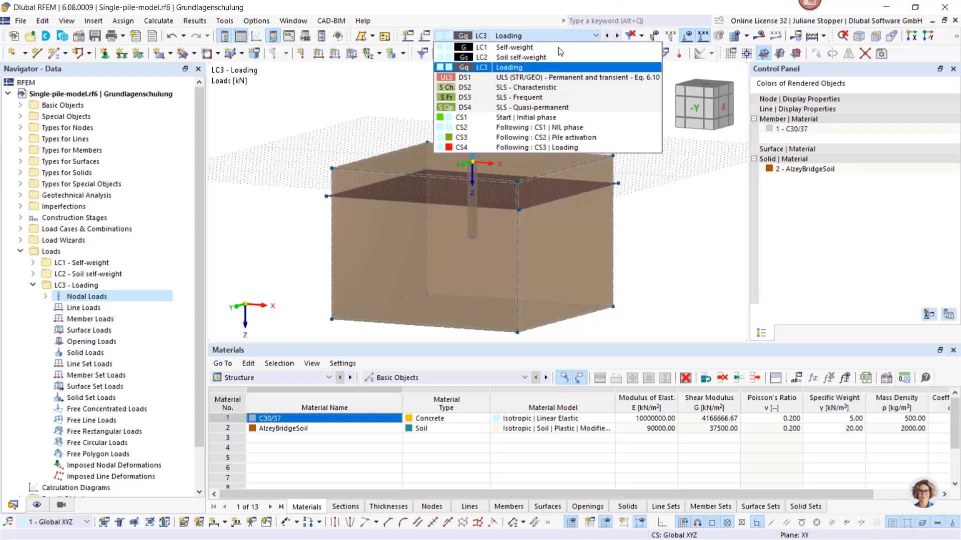
left_click(552, 119)
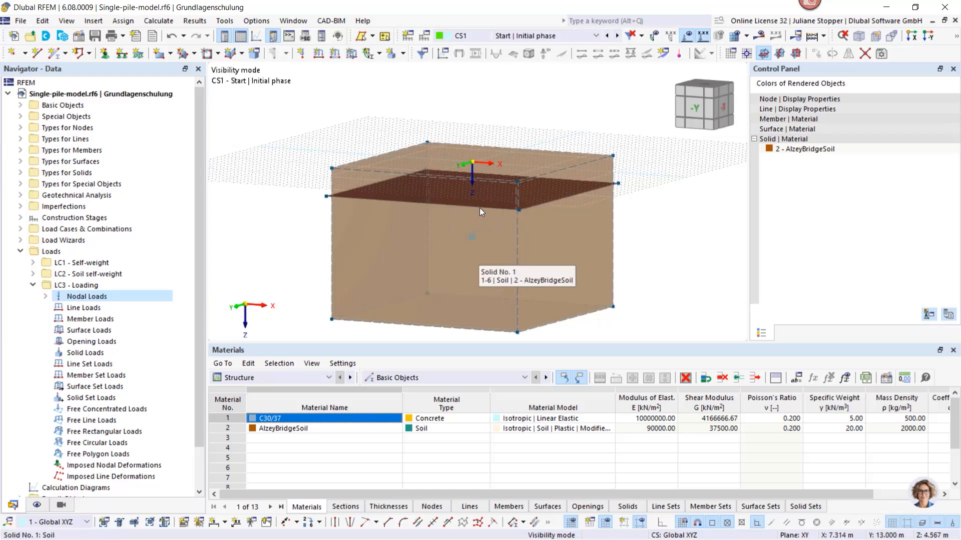
left_click(617, 36)
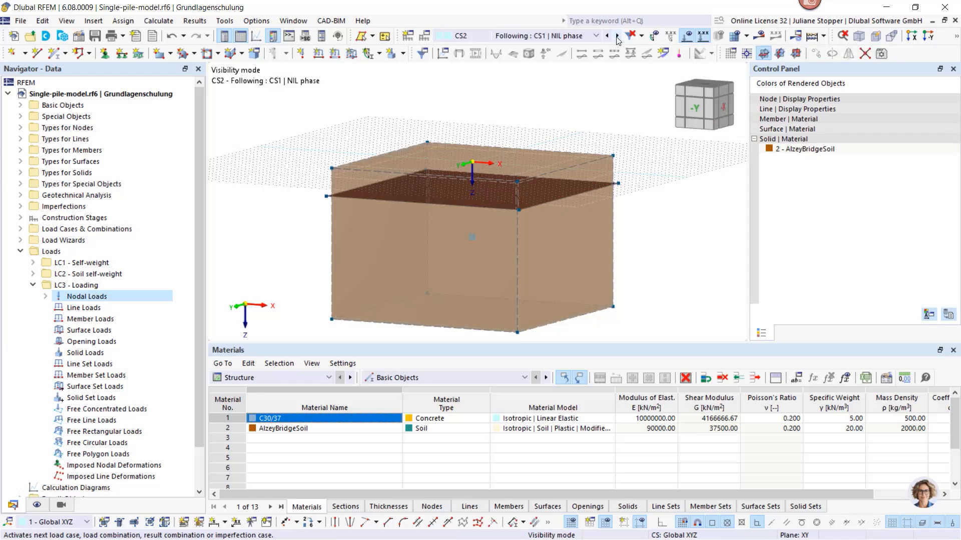
left_click(618, 36)
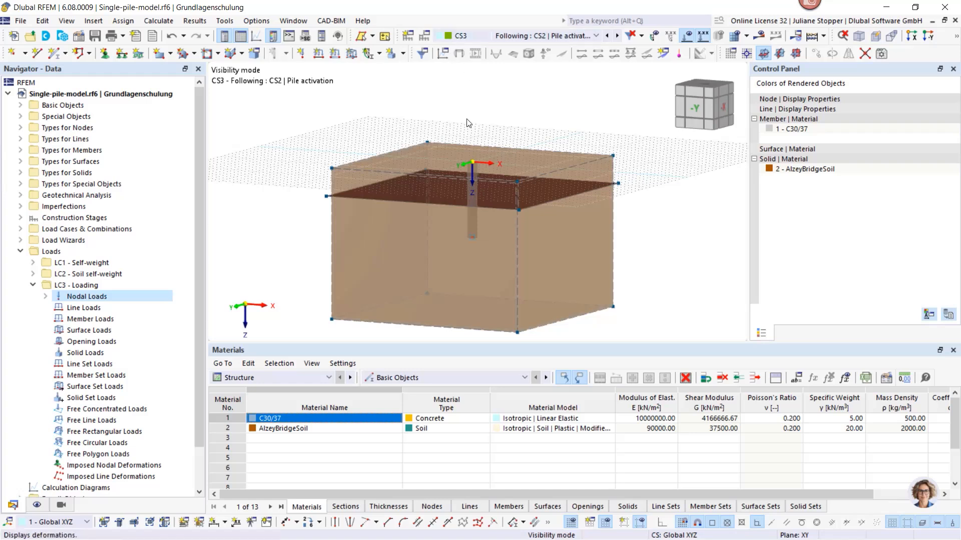
left_click(617, 36)
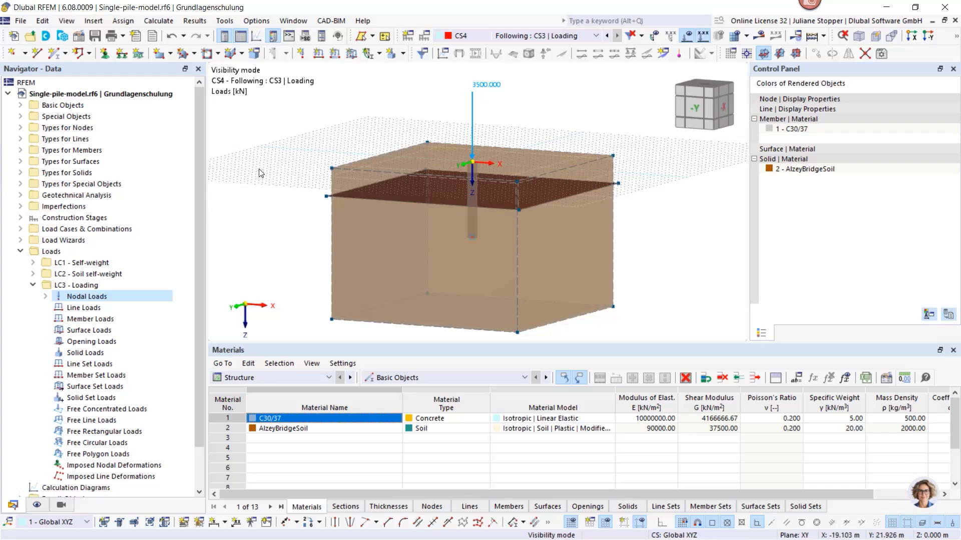
Send the model for cloud calculation on the Dlubal_1 virtual machine with 8 CPUs and 12 RAM
left_click(157, 21)
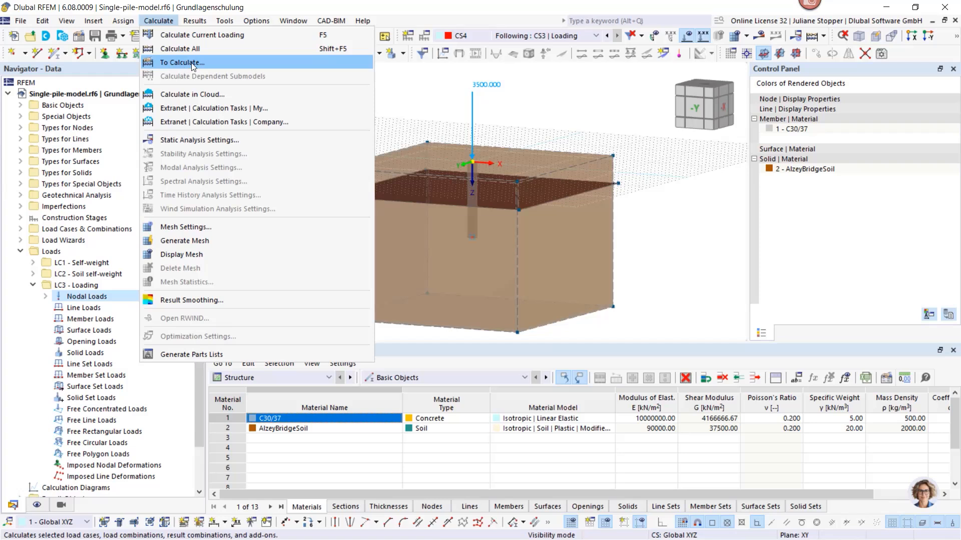
left_click(209, 94)
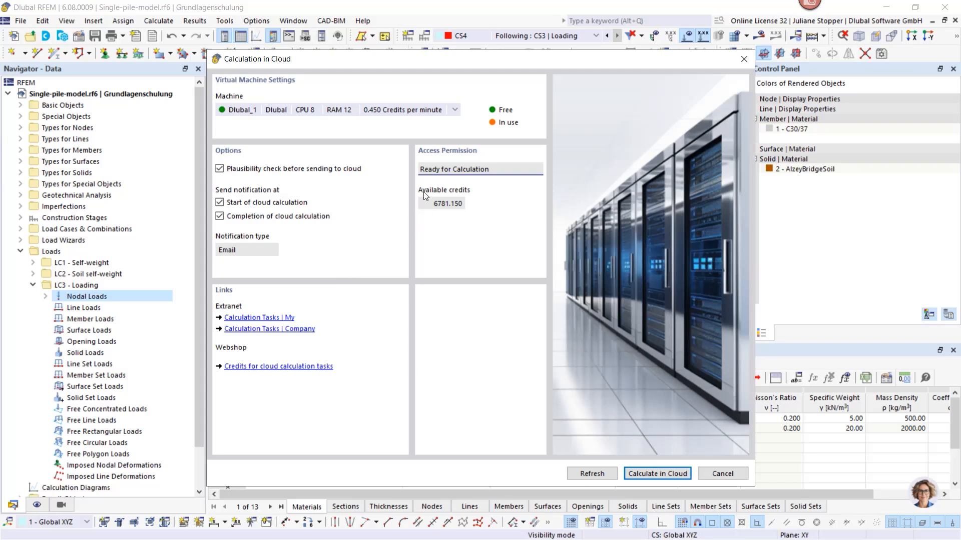
left_click(454, 110)
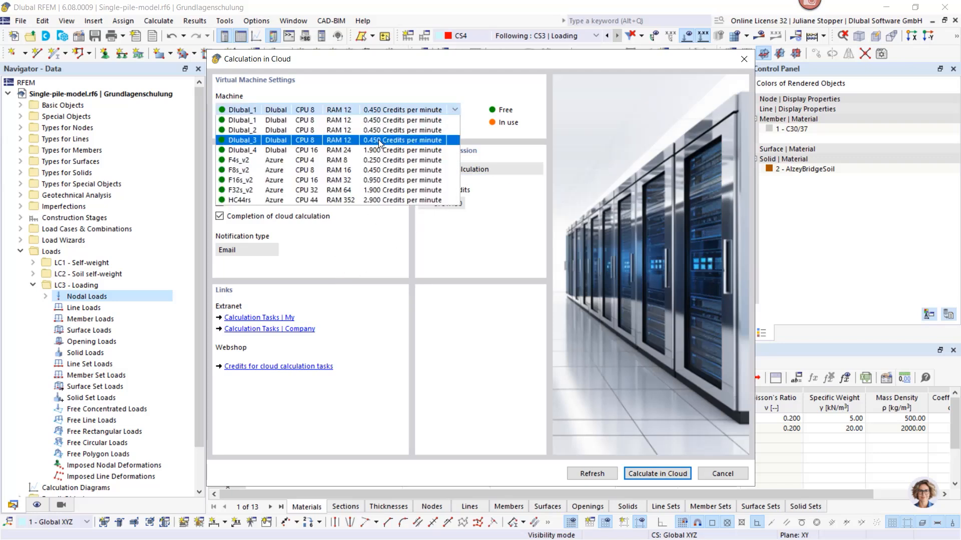
left_click(337, 121)
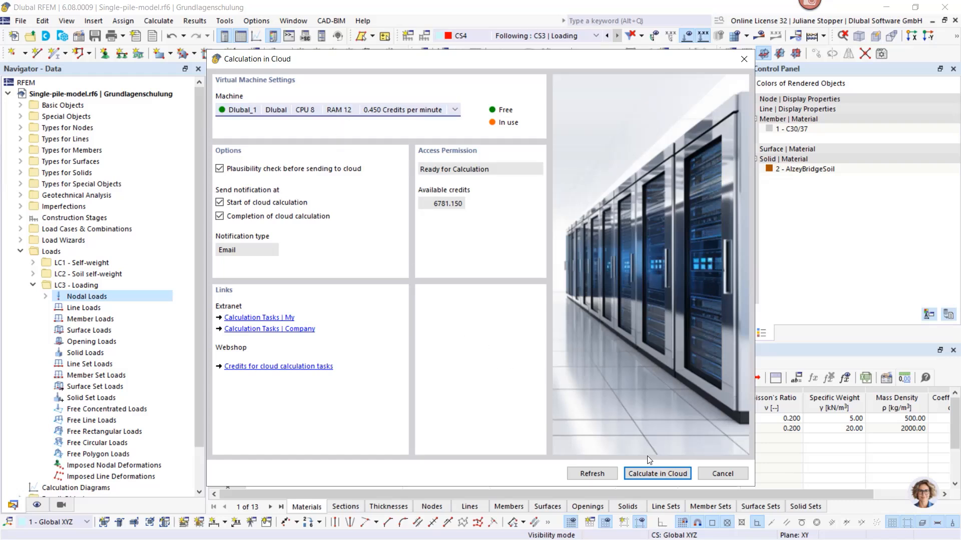
left_click(653, 474)
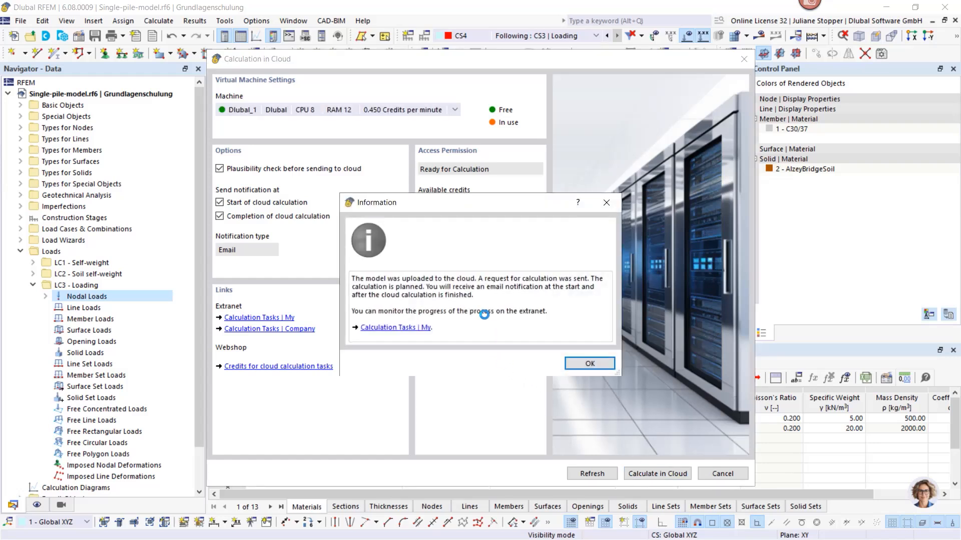
left_click(598, 368)
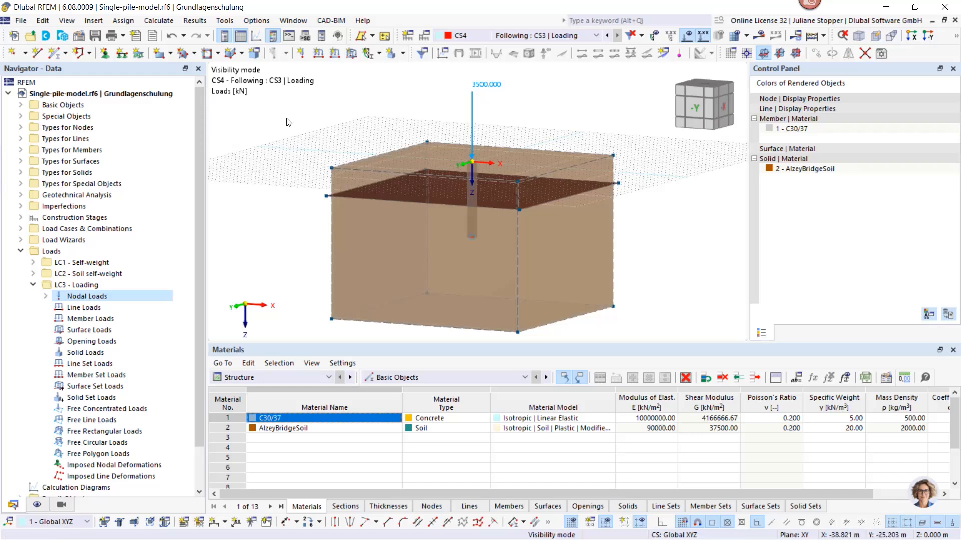
left_click(163, 20)
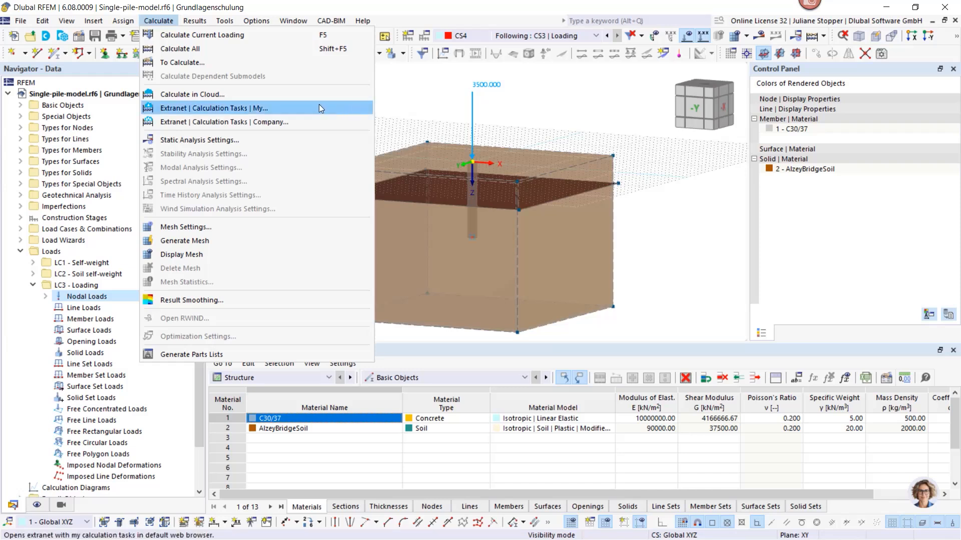
left_click(400, 96)
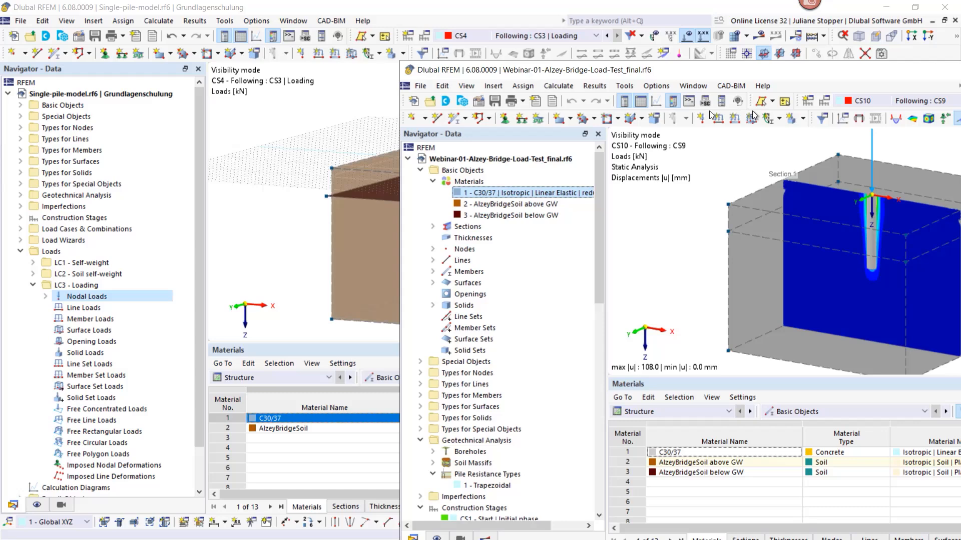
Switch to the calculated model Webinar-01-Alzey-Bridge-Load-Test_final.rf6, show its result options and enlarge the model view
left_click_drag(960, 61, 727, 60)
left_click(807, 57)
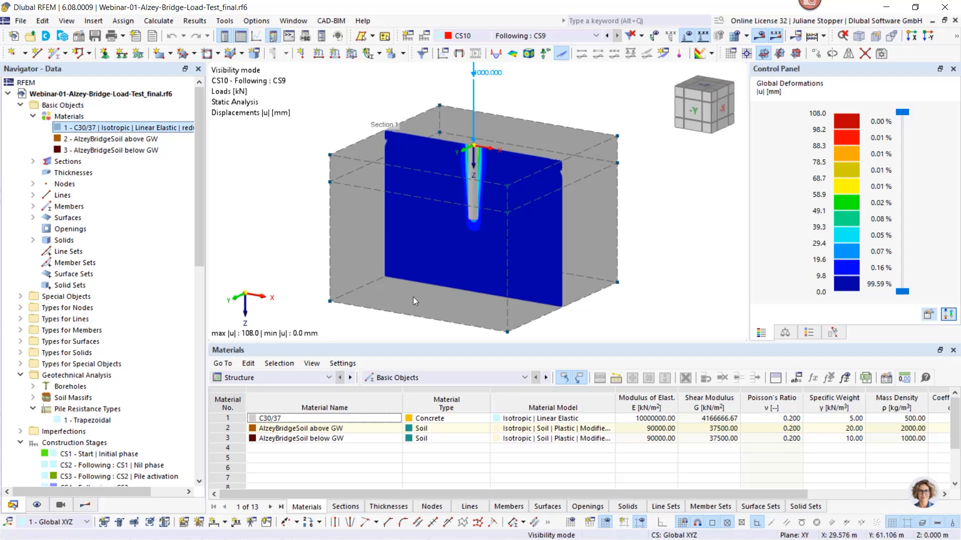
left_click(85, 505)
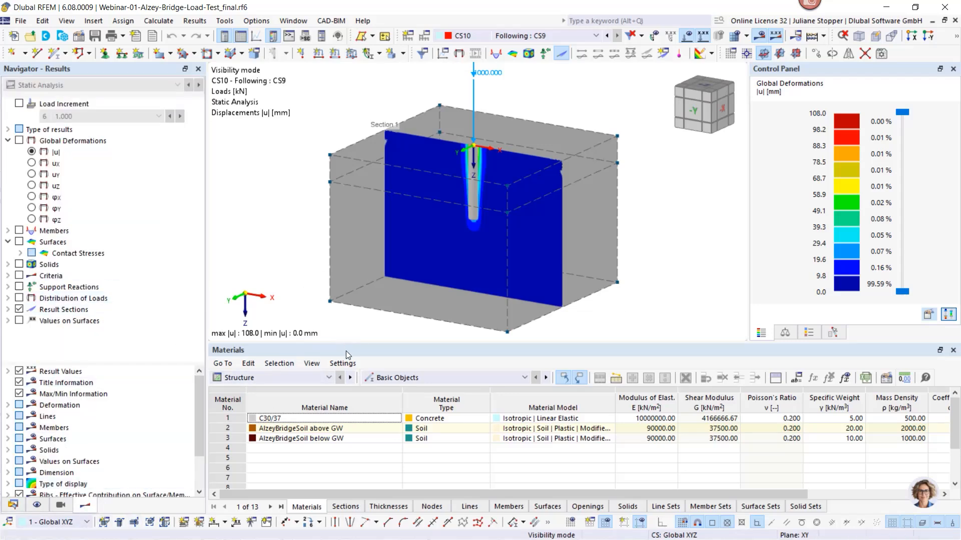
left_click_drag(346, 350, 339, 390)
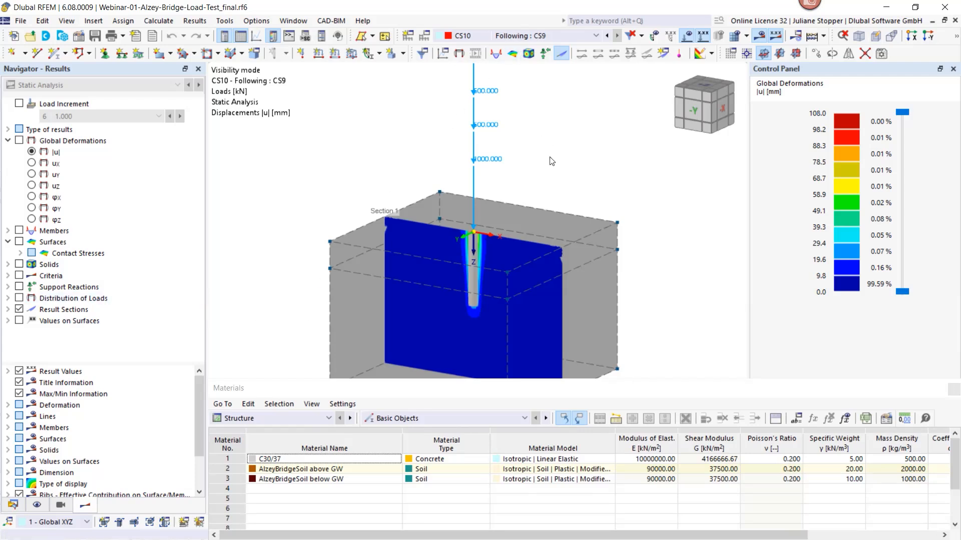
scroll(552, 154, "down", 1)
scroll(555, 150, "down", 1)
Examine the |u| deformations of construction stage CS5, both on the whole soil body and on the section through the pile
left_click(563, 38)
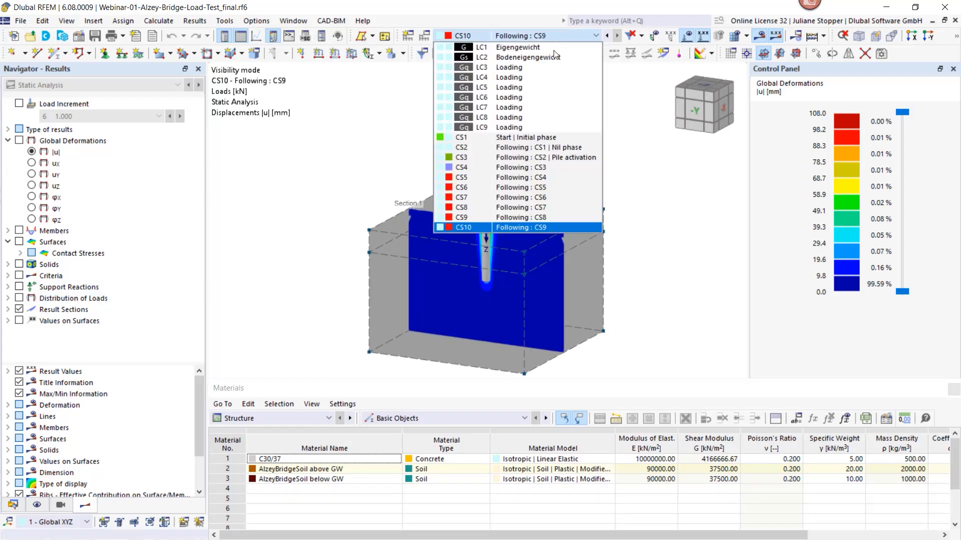
left_click(521, 177)
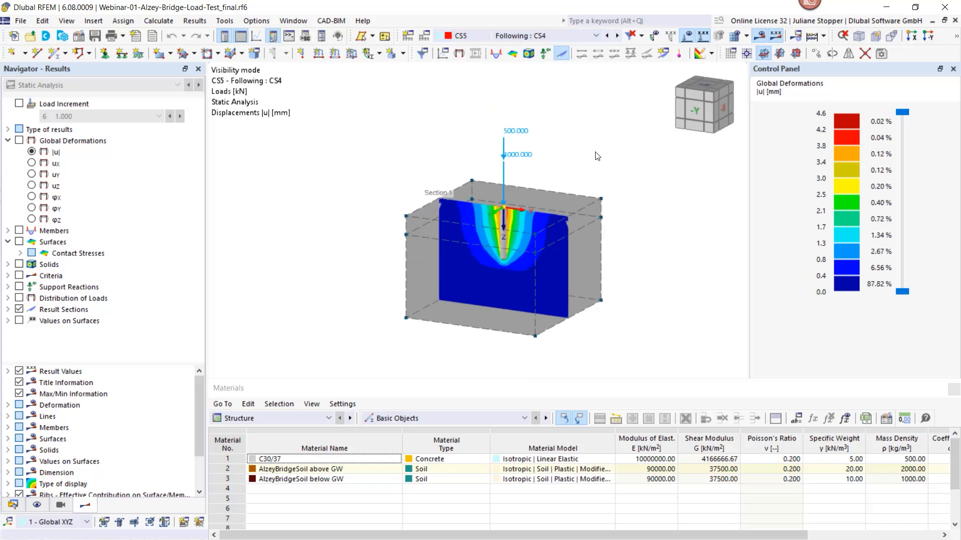
middle_click_drag(595, 155, 560, 153)
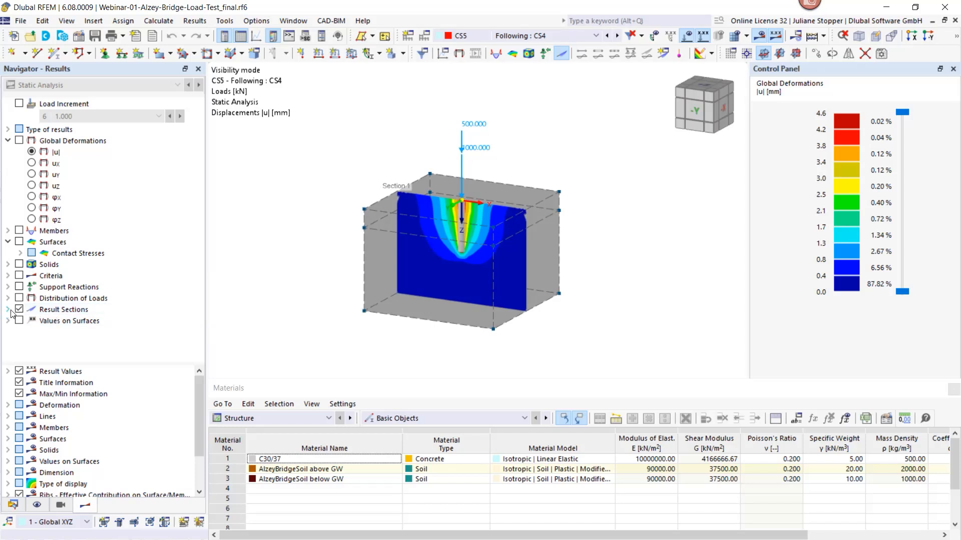
left_click(19, 141)
middle_click_drag(560, 198, 534, 227, "ctrl")
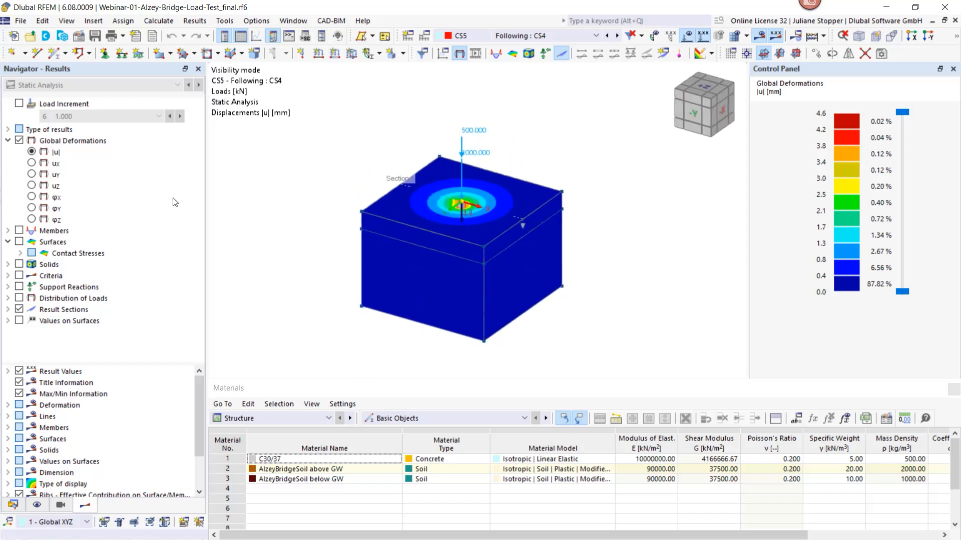
left_click(19, 141)
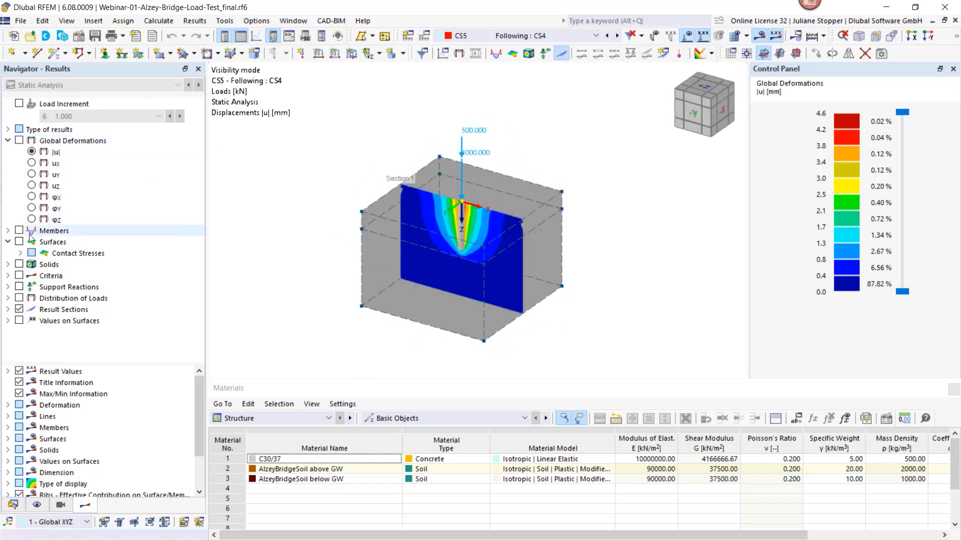
middle_click_drag(363, 270, 382, 236, "ctrl")
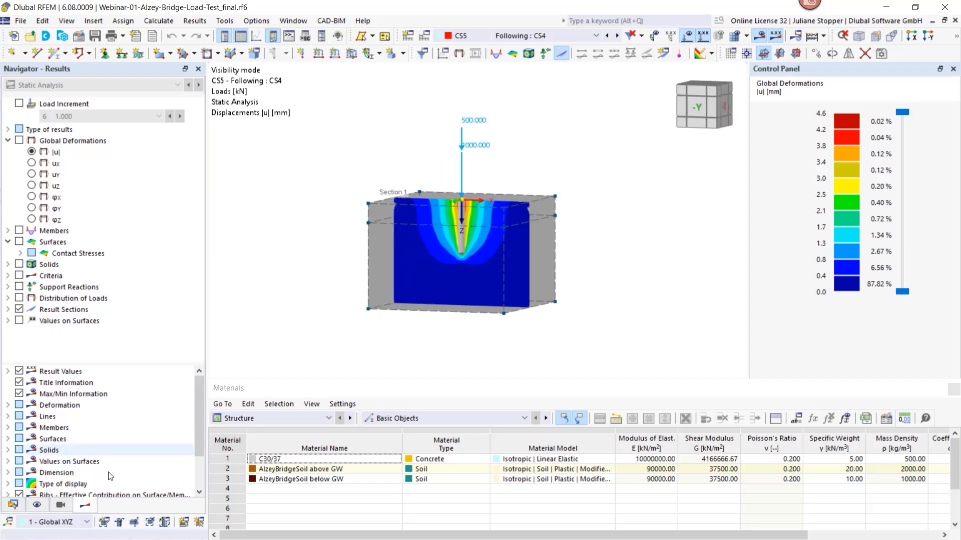
Create a new calculation diagram of the type 2D | Chained analysis diagram
left_click(9, 506)
scroll(58, 387, "down", 2)
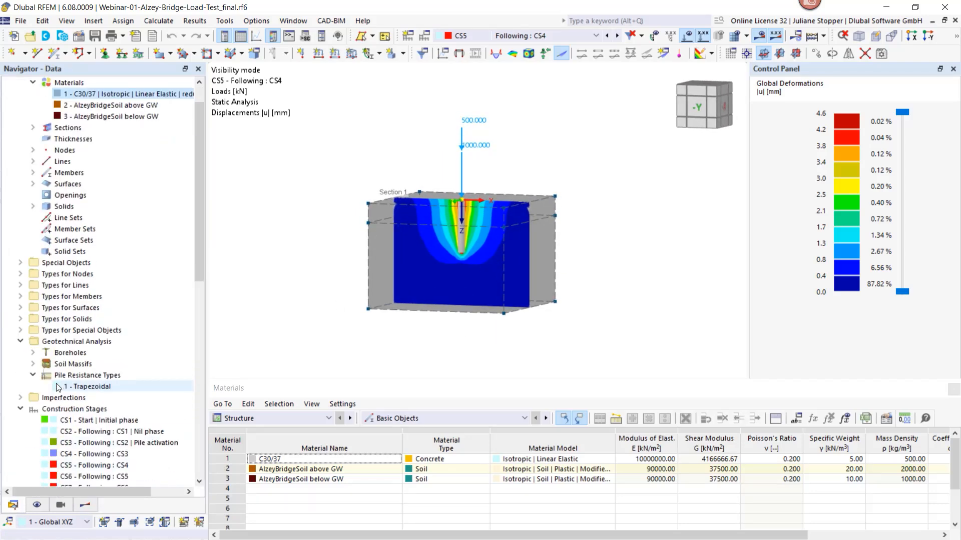
scroll(59, 386, "down", 3)
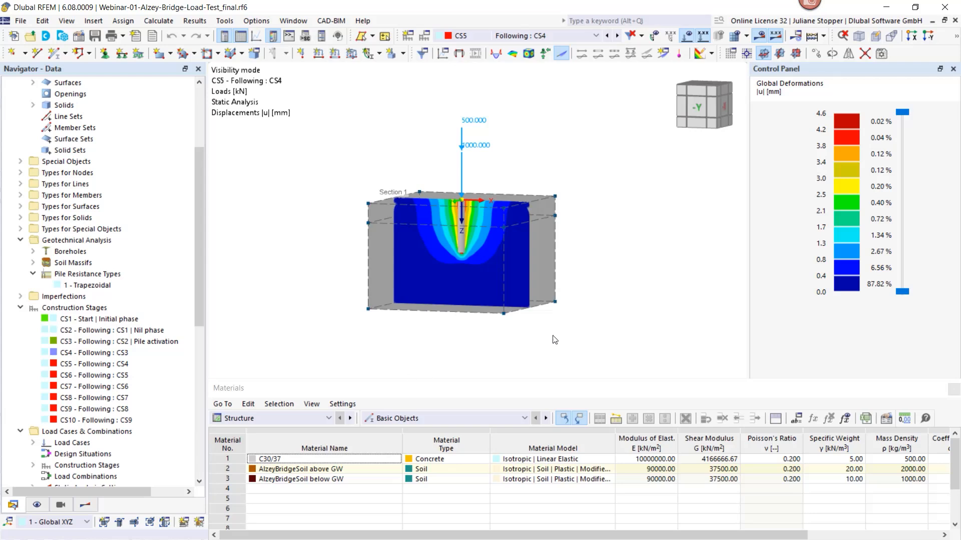
mouse_move(574, 335)
middle_mouse_down("ctrl")
mouse_move(562, 360)
mouse_move(574, 353)
middle_mouse_up("ctrl")
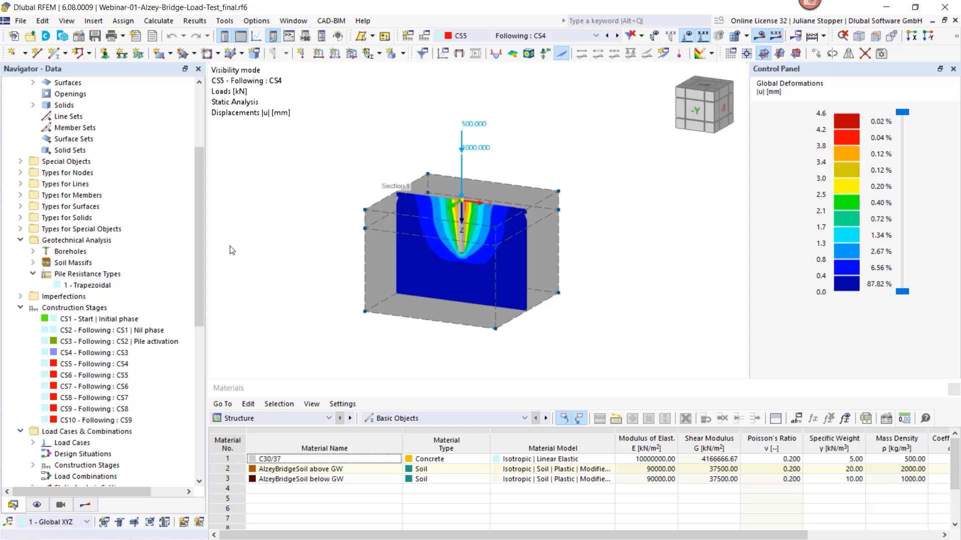
left_click_drag(198, 253, 206, 403)
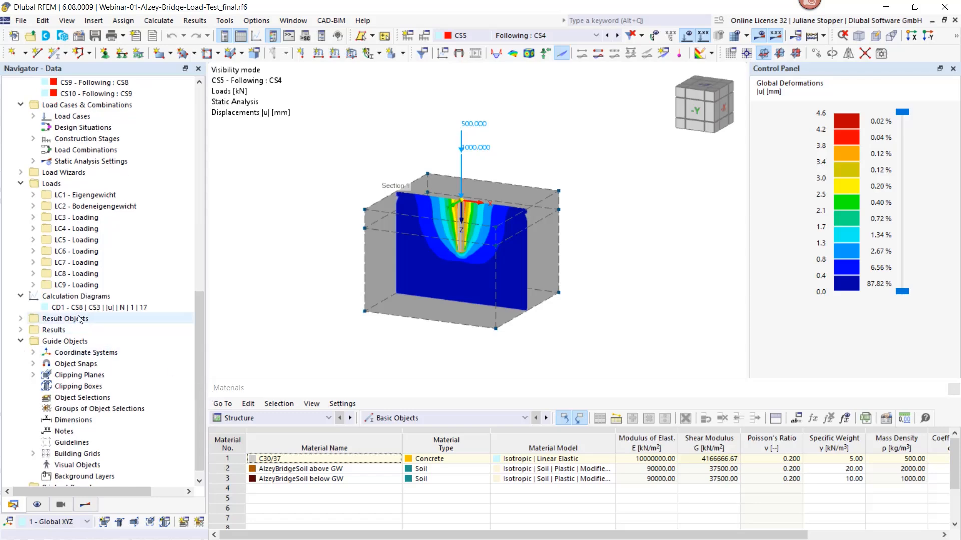
right_click(70, 298)
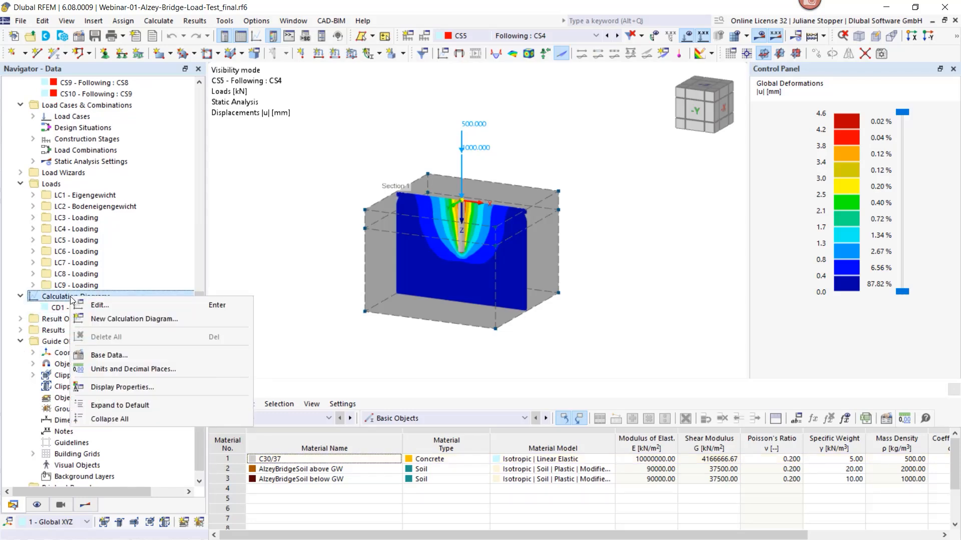
left_click(107, 319)
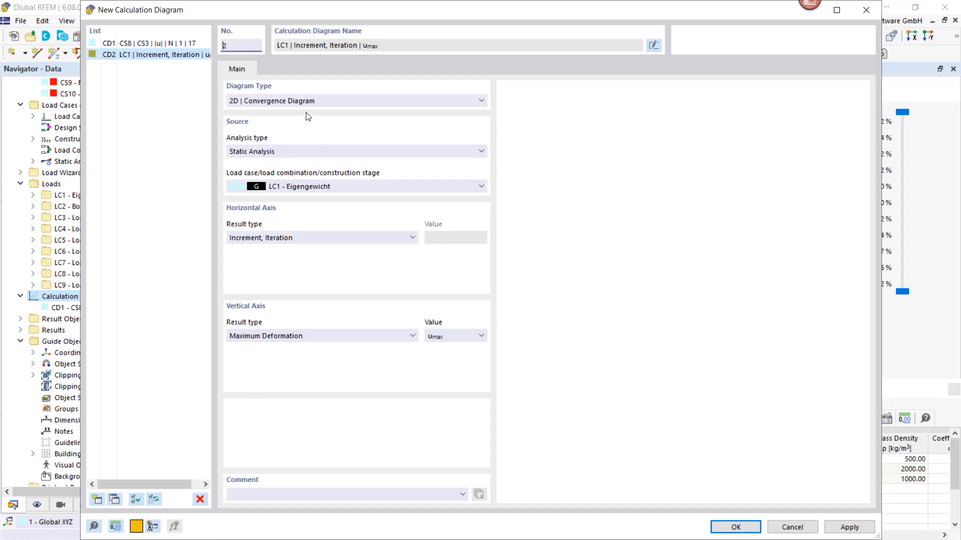
left_click(327, 103)
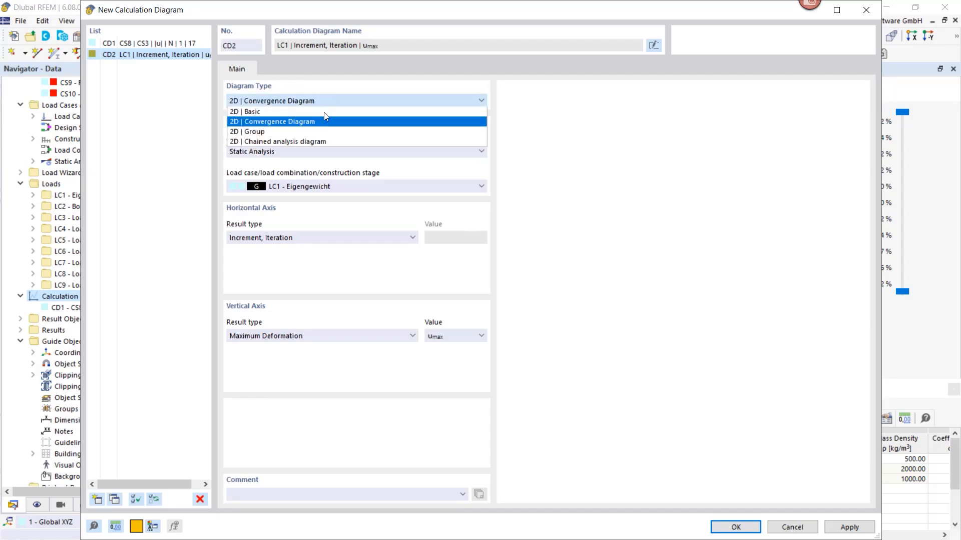
left_click(317, 143)
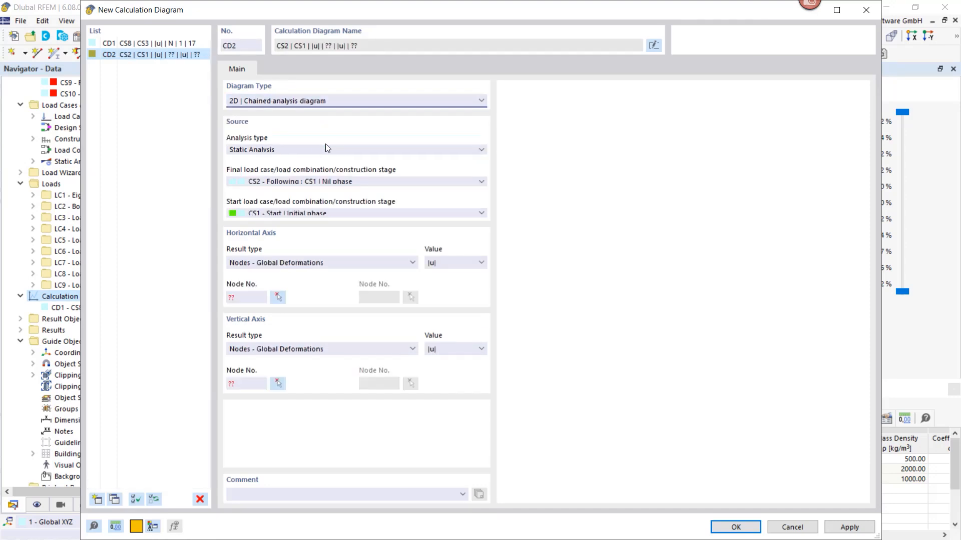
Set CS10 as the diagram's final construction stage and CS3 Pile activation as its start stage
left_click(408, 183)
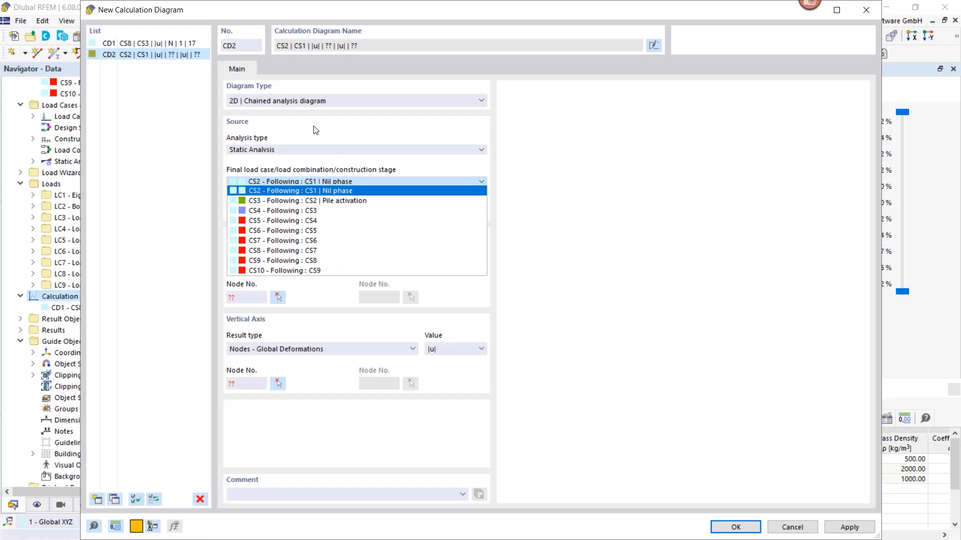
left_click(306, 271)
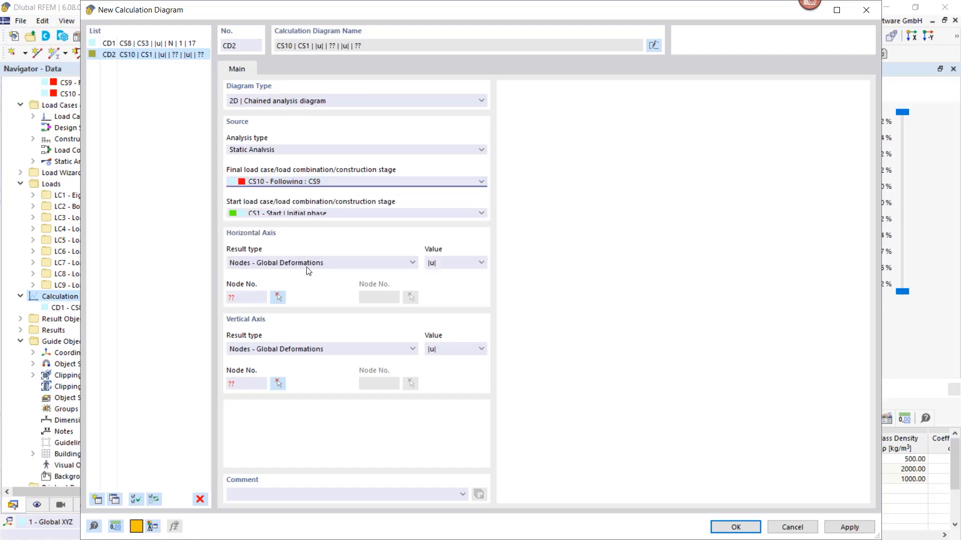
left_click(345, 217)
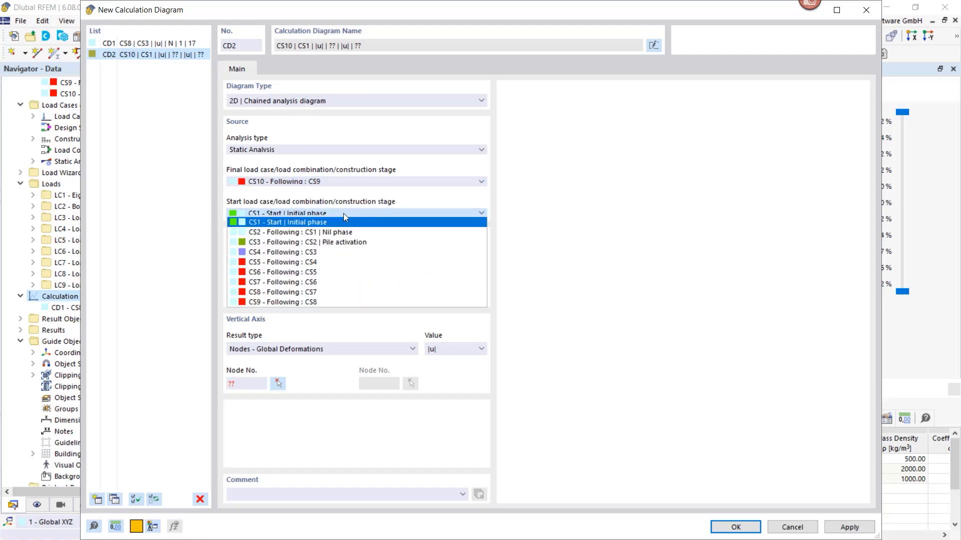
left_click(335, 244)
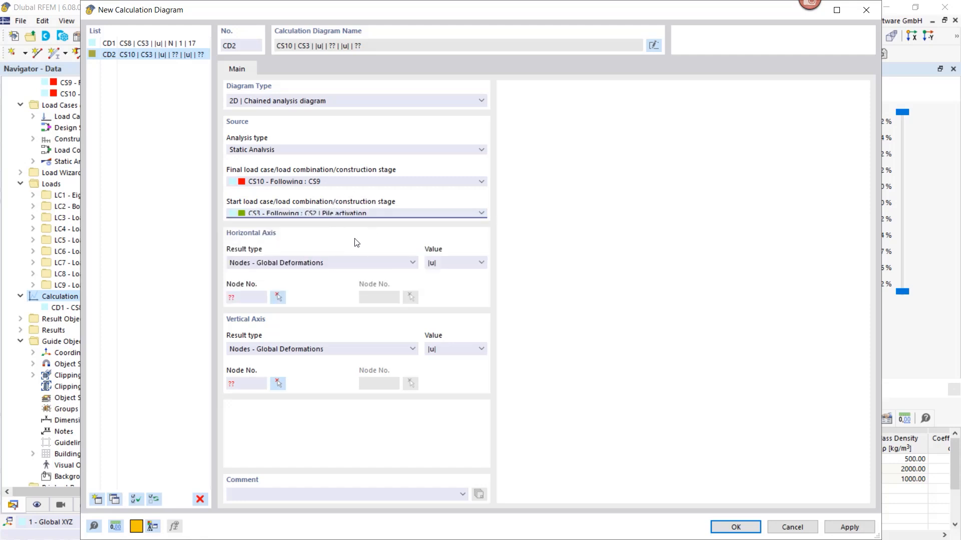
Set the diagram's horizontal axis to Maximum Deformation with the value uZ
left_click(343, 263)
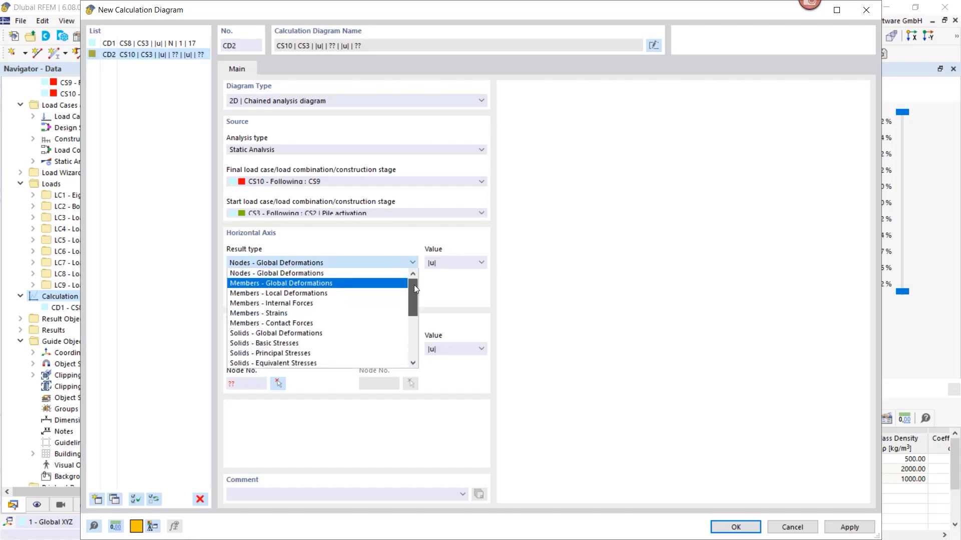
scroll(307, 346, "down", 4)
left_click(307, 344)
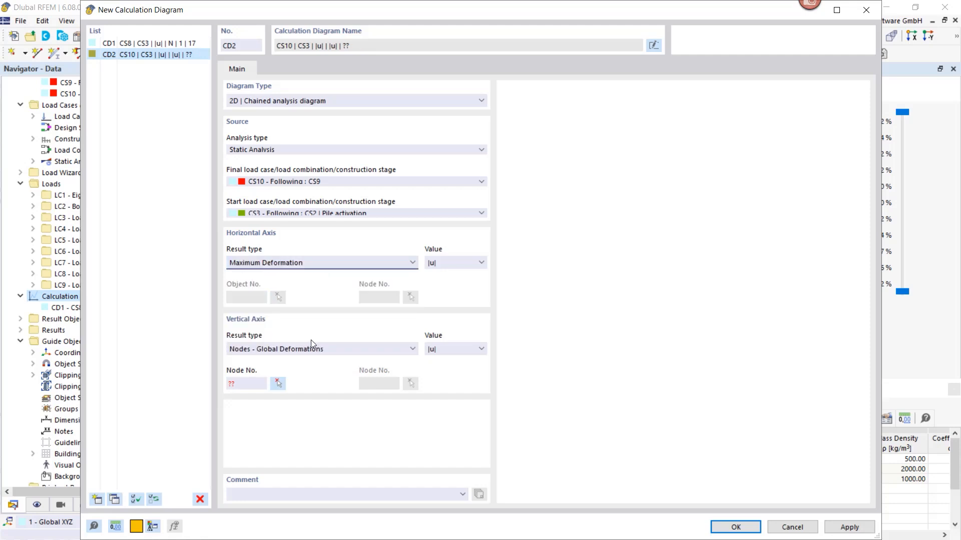
left_click(461, 264)
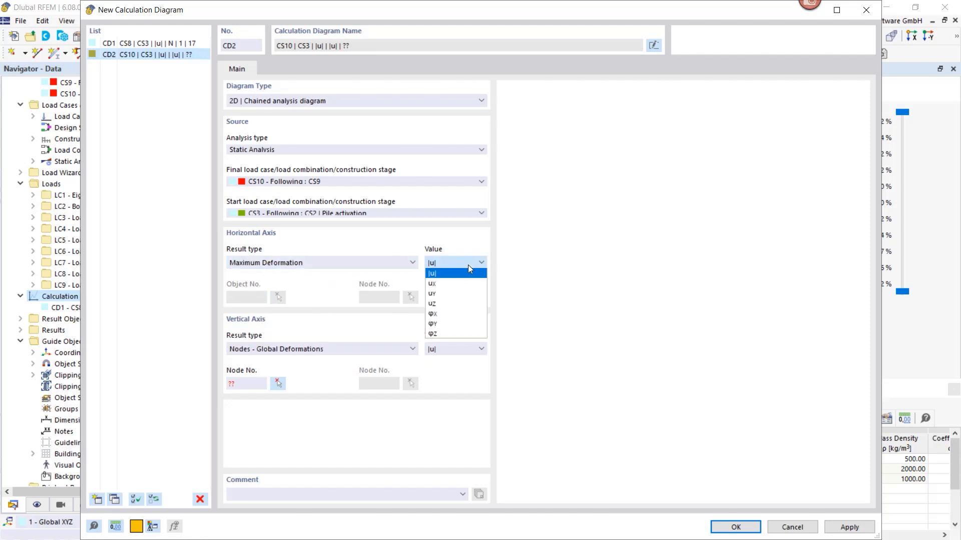
left_click(453, 302)
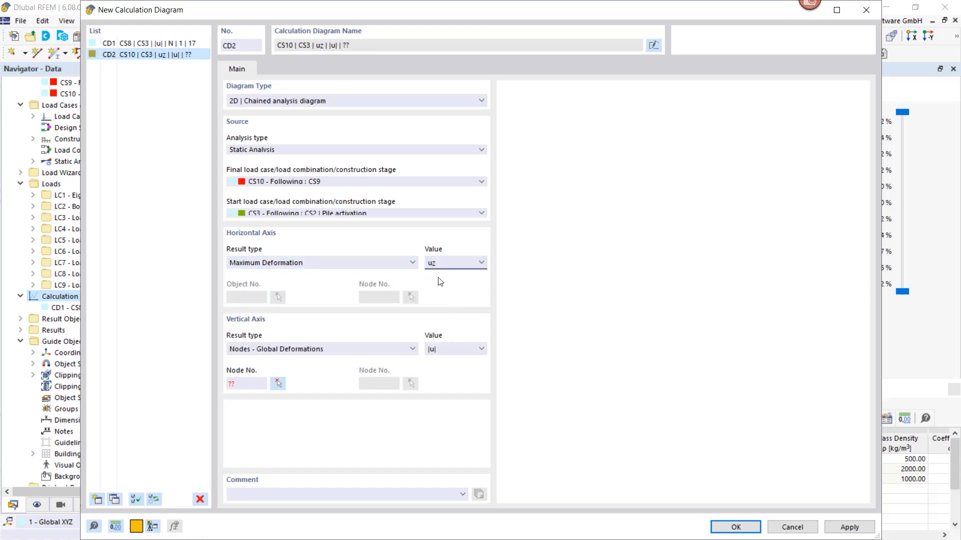
Set the vertical axis to Members - Internal Forces N for pile member 1 at pile head node 17
left_click(329, 349)
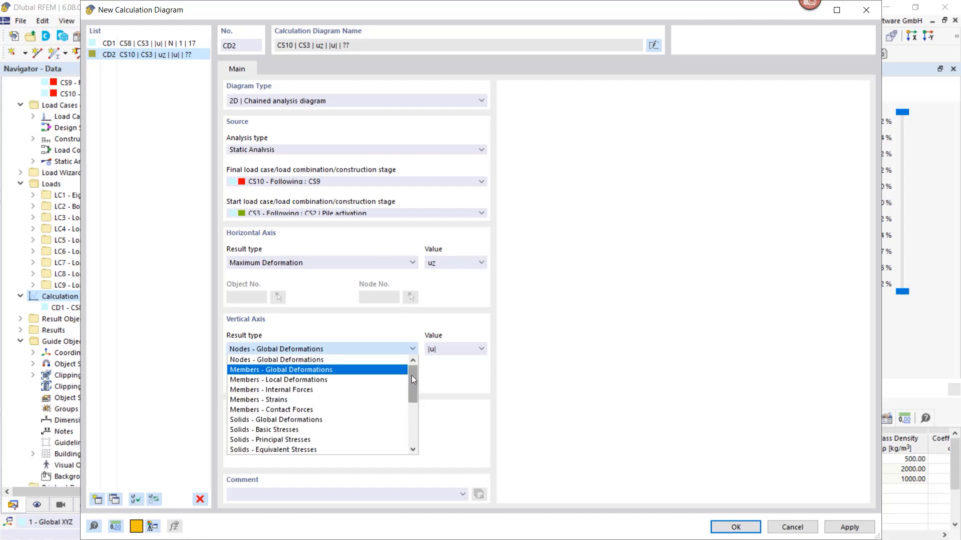
left_click(309, 394)
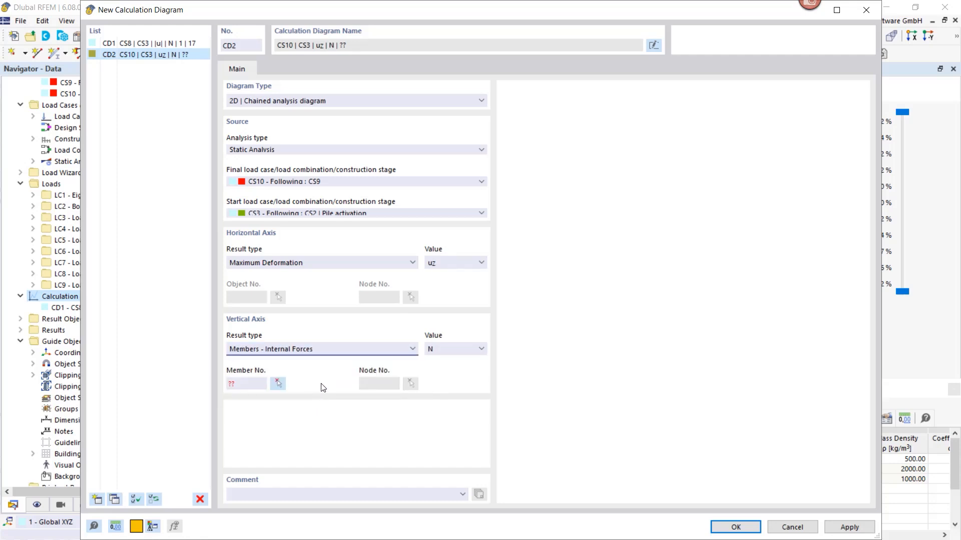
left_click(278, 384)
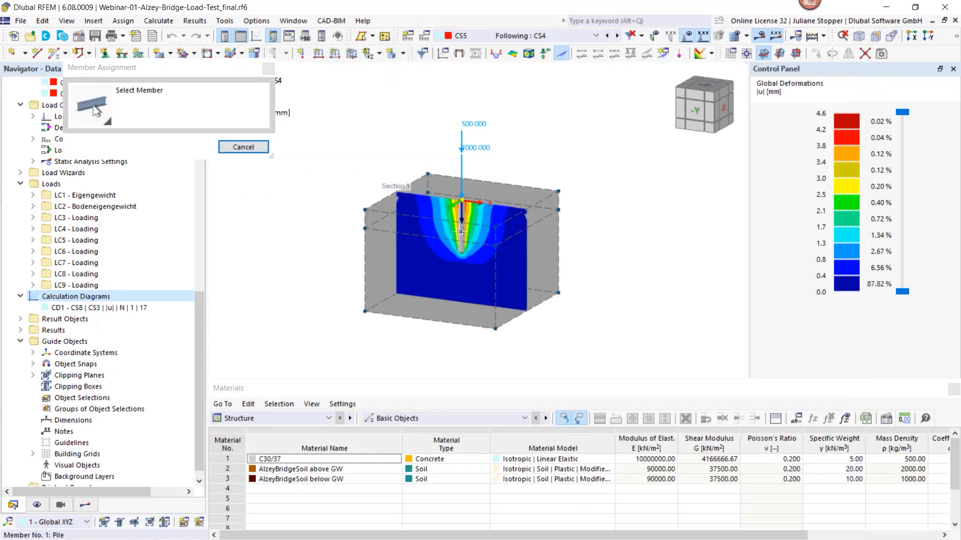
left_click(460, 232)
left_click(411, 384)
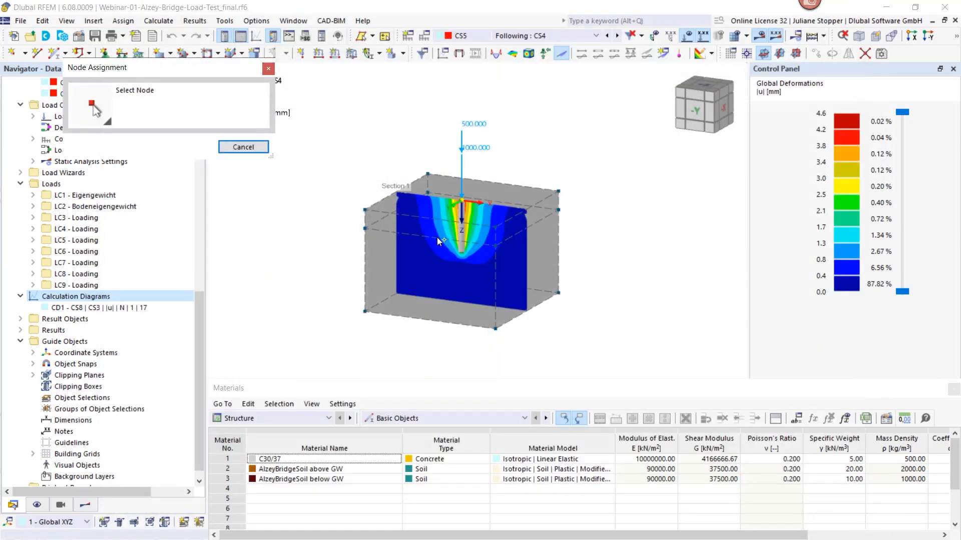
left_click(461, 198)
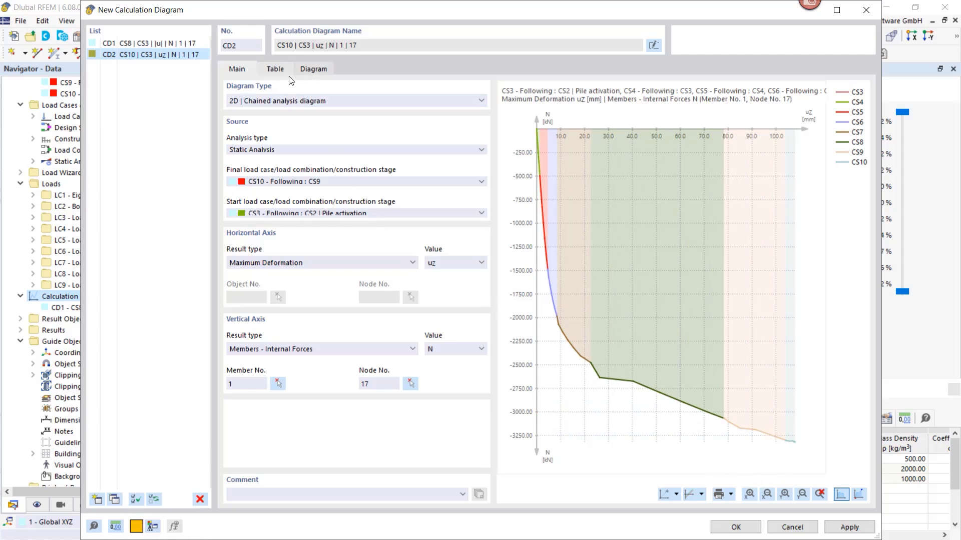
Show the new calculation diagram at full size with its minimum and maximum values, and look at the graphic printing options
left_click(313, 71)
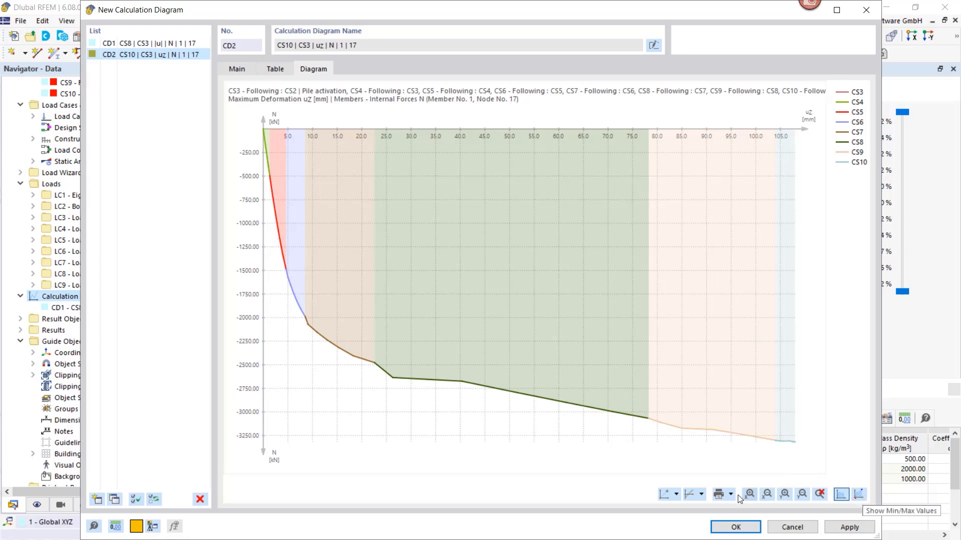
left_click(859, 494)
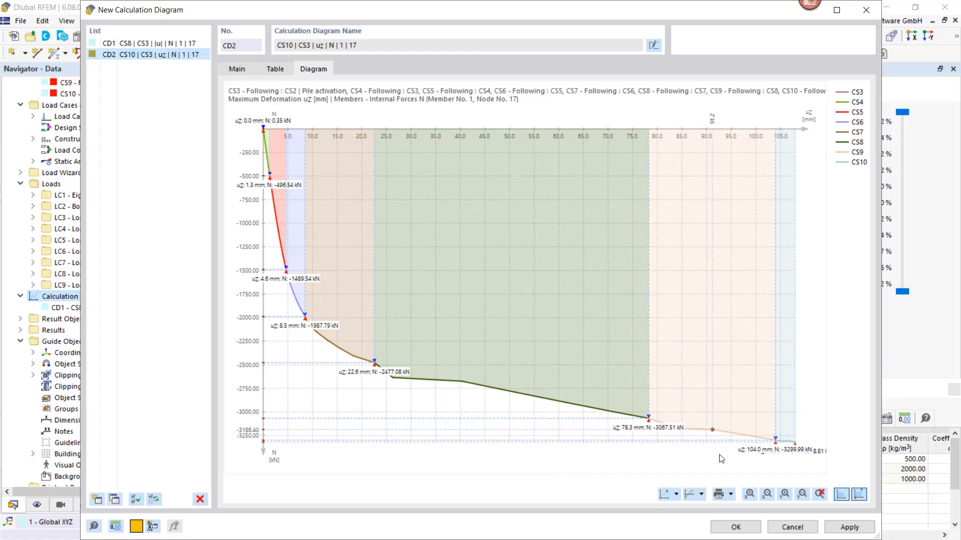
left_click(730, 495)
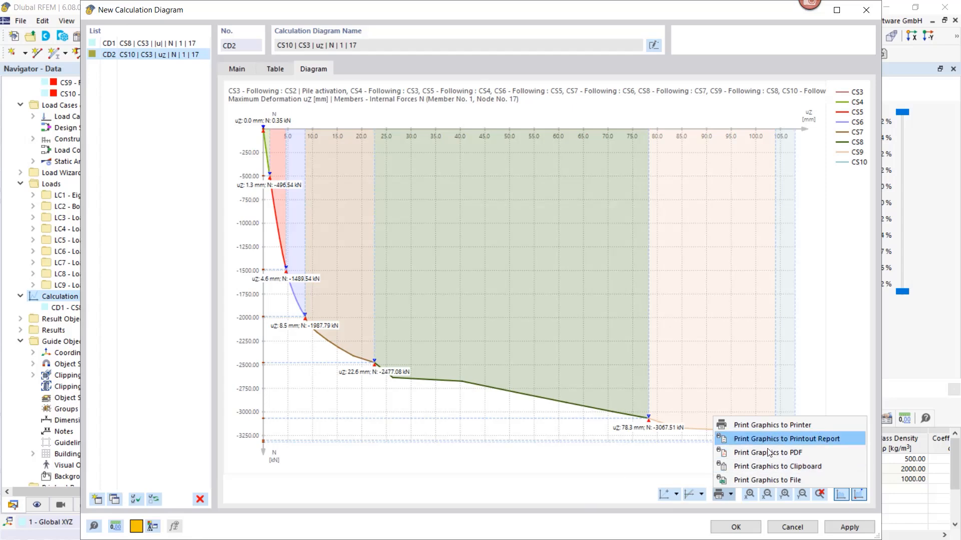
left_click(583, 490)
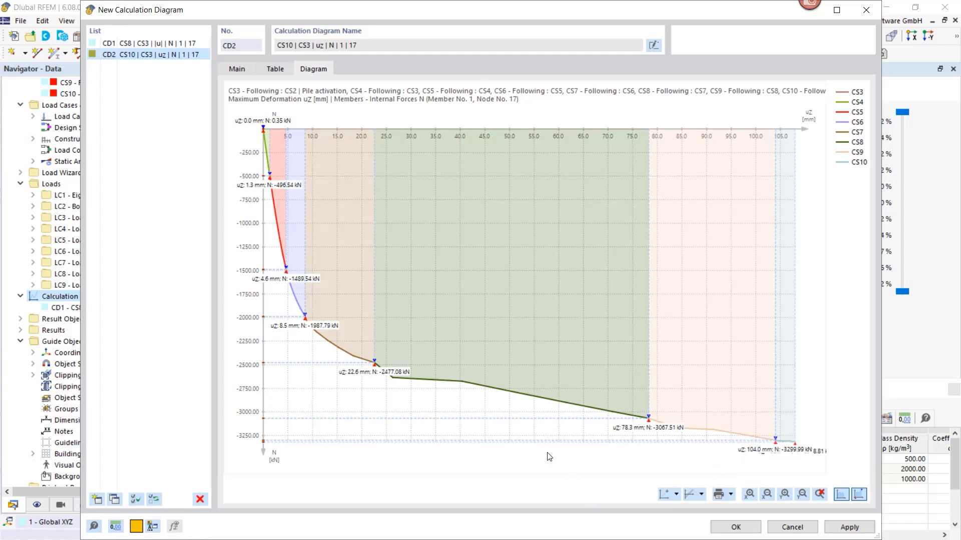
Export the diagram's increment table to Excel, saving it over the existing file Webinar-01-Alzey-Bridge-Load-Test_final - .xlsx in the 2024-11 folder
left_click(275, 69)
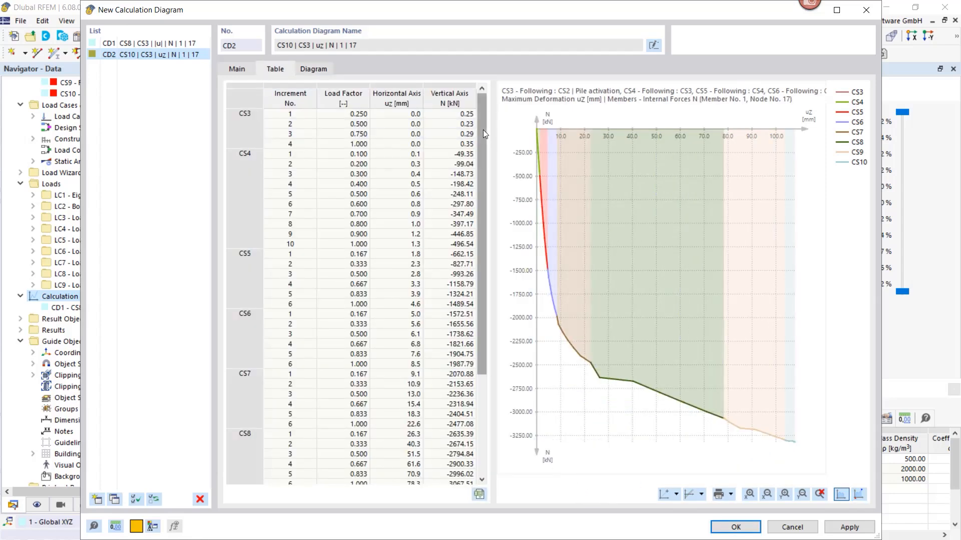
left_click_drag(482, 195, 476, 294)
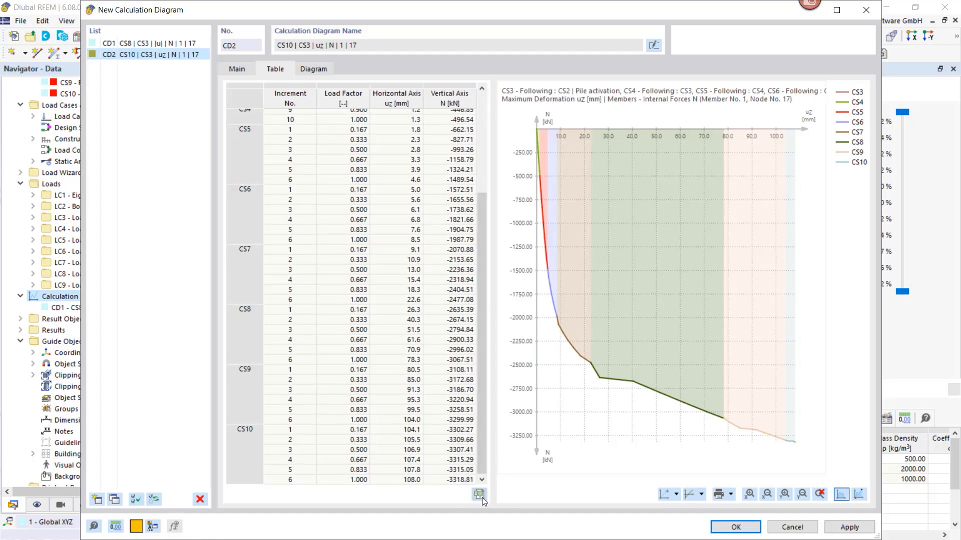
left_click(479, 494)
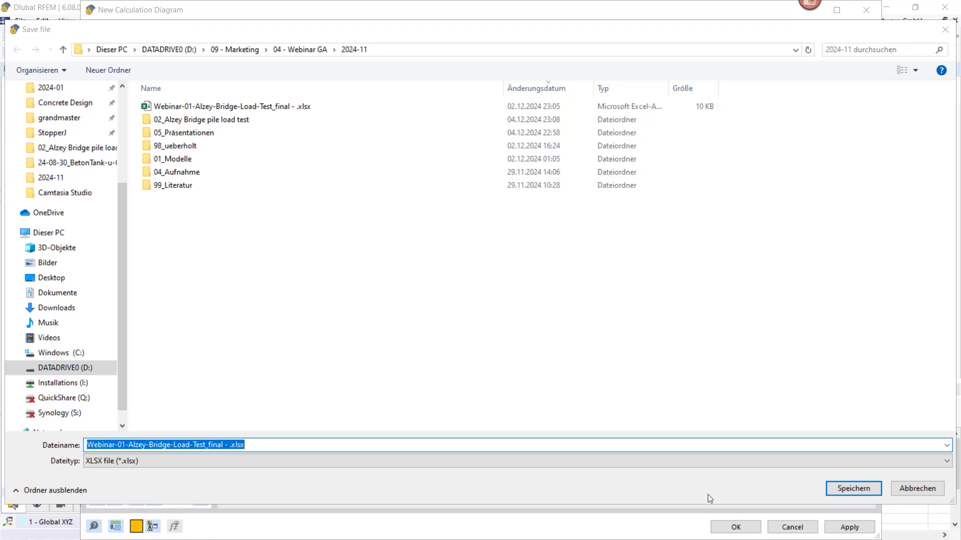
left_click(839, 490)
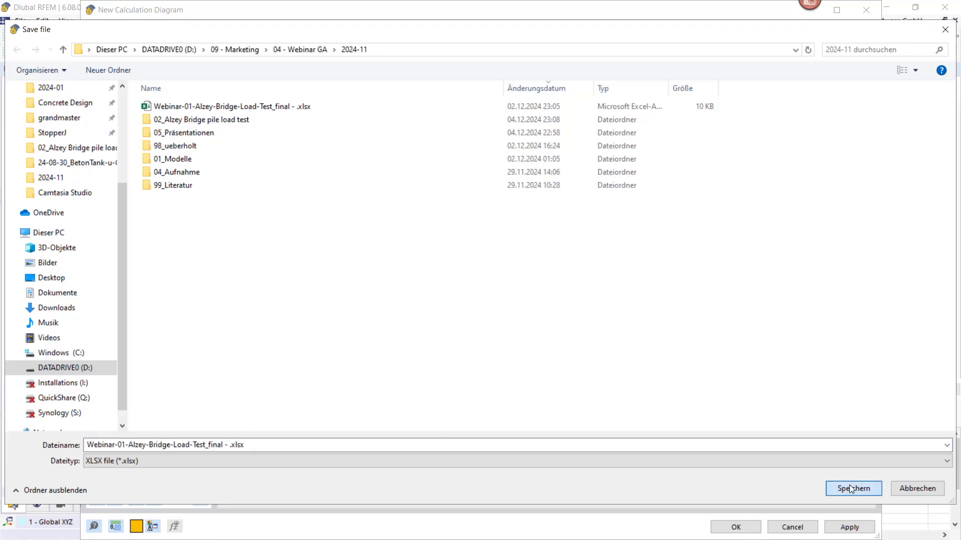
left_click(532, 276)
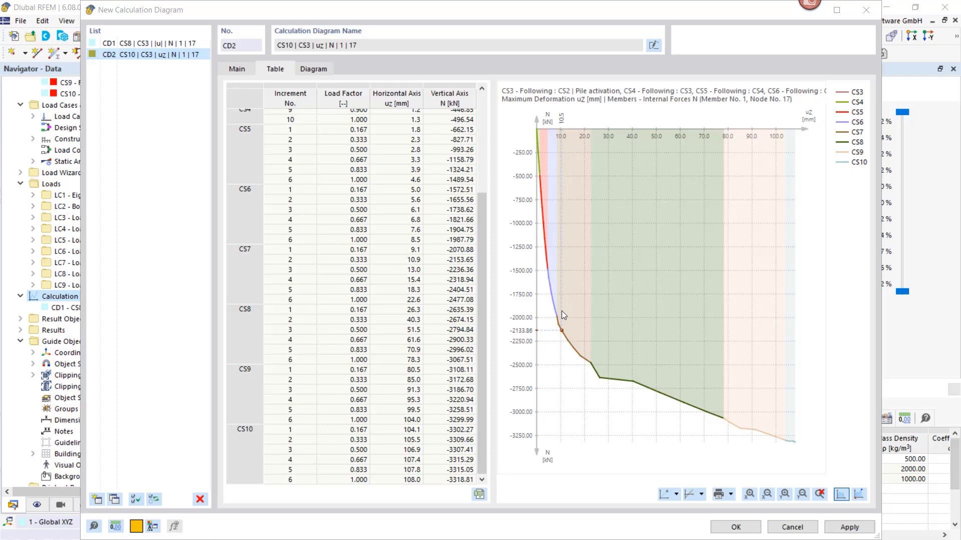
Discard the new calculation diagram, and bring up and put away the exported Excel workbook
left_click(792, 527)
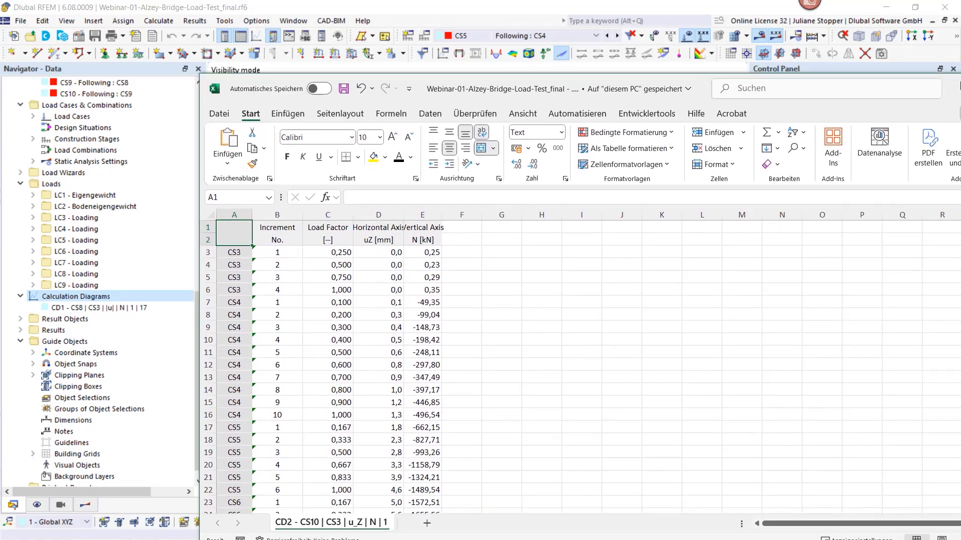
left_click_drag(959, 84, 807, 56)
left_click(929, 52)
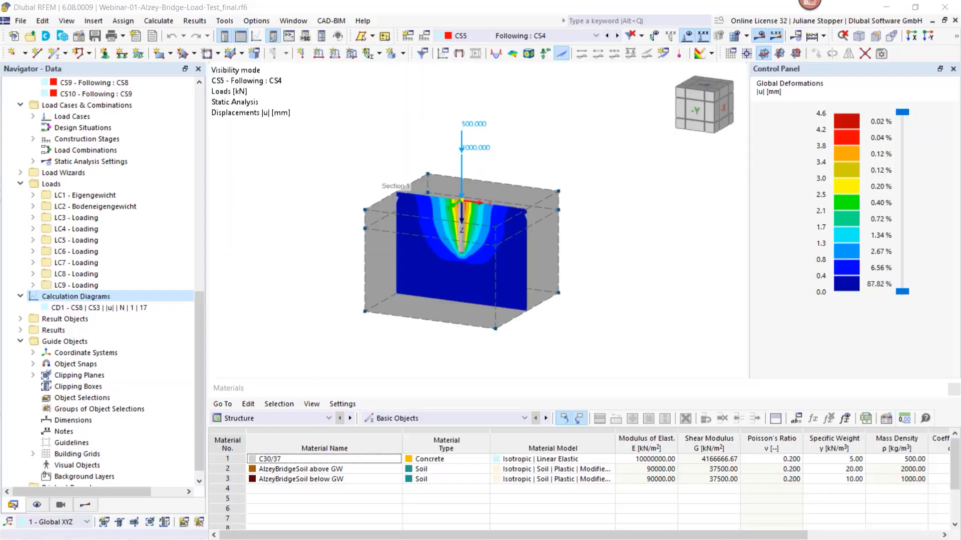
Switch to the Excel workbook Webinar-02-Ergebnisse_final and examine the test 1 curve in the load-displacement chart on sheet Diagramm-EN
left_click_drag(960, 90, 423, 50)
left_click(607, 60)
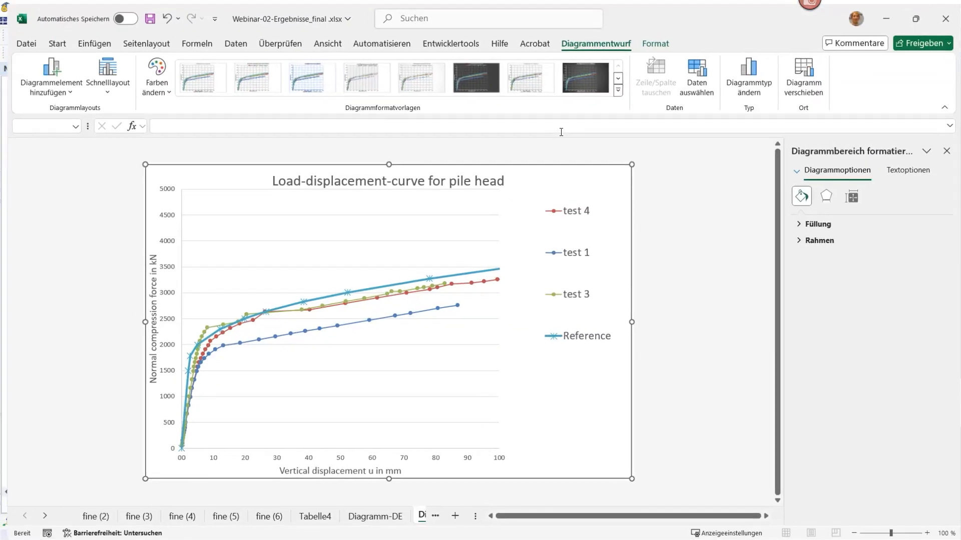
left_click(87, 516)
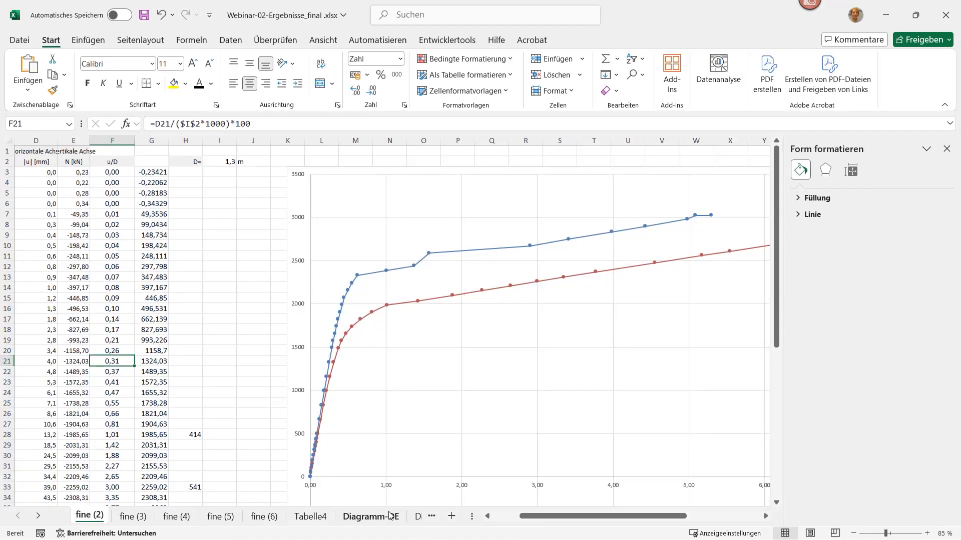
left_click(417, 517)
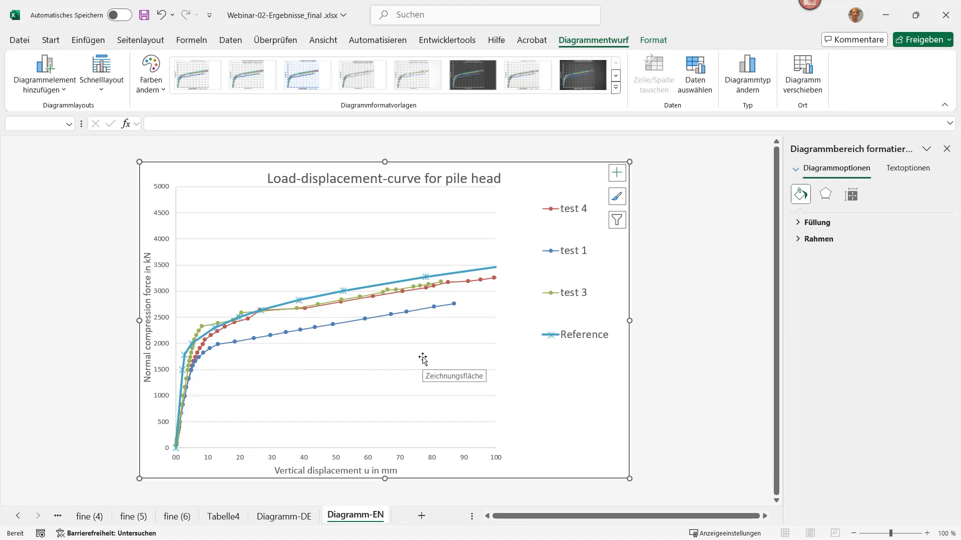
scroll(377, 377, "up", 1, "ctrl")
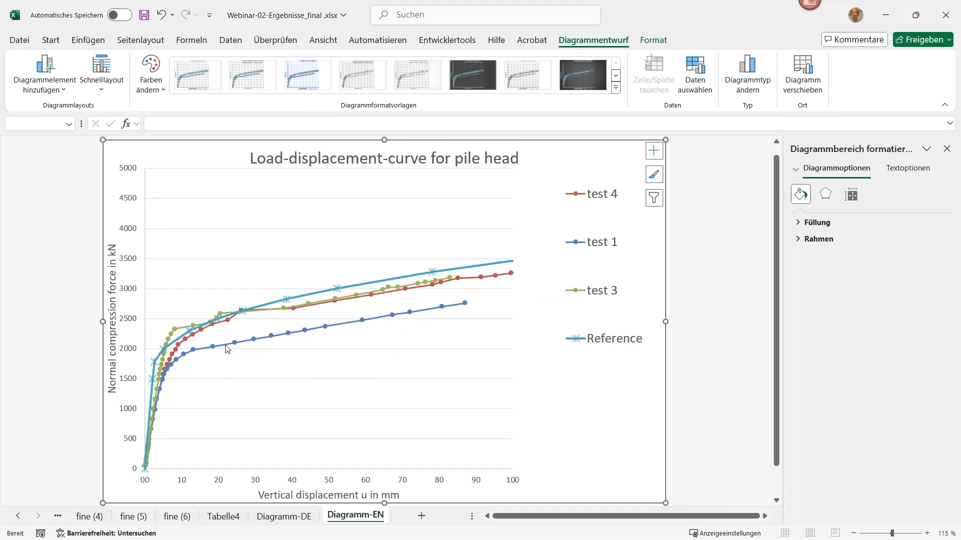
left_click(214, 349)
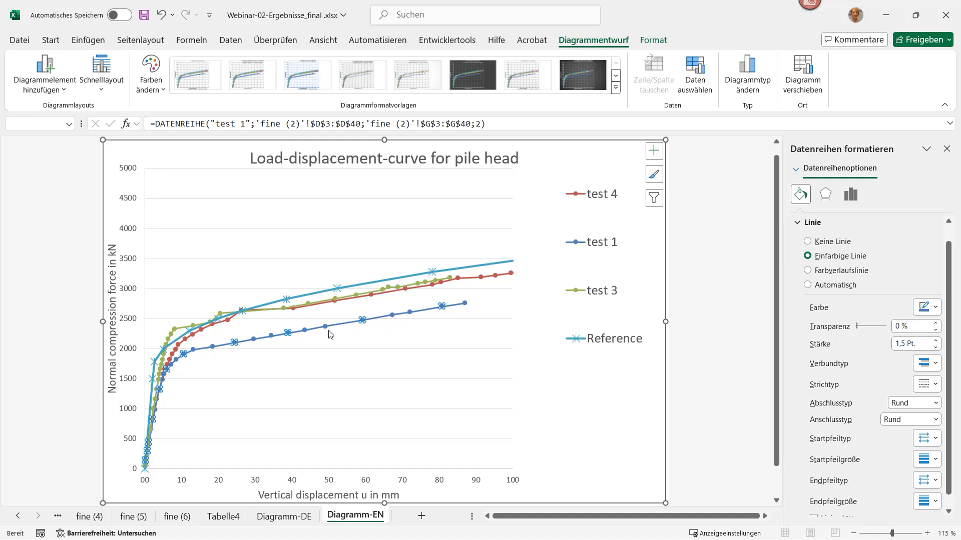
mouse_move(323, 331)
mouse_move(244, 335)
Switch to the Excel pile-resistance workbook and inspect the skin friction input in cell D14 on sheet Pfahlwiderstandstyp RF6 (3)
left_click_drag(960, 70, 767, 67)
left_click(866, 68)
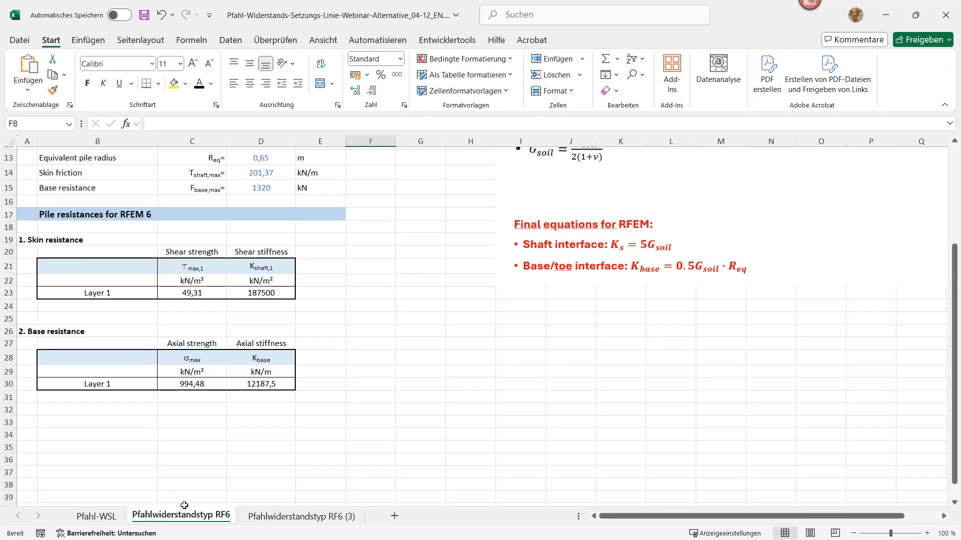
left_click(305, 520)
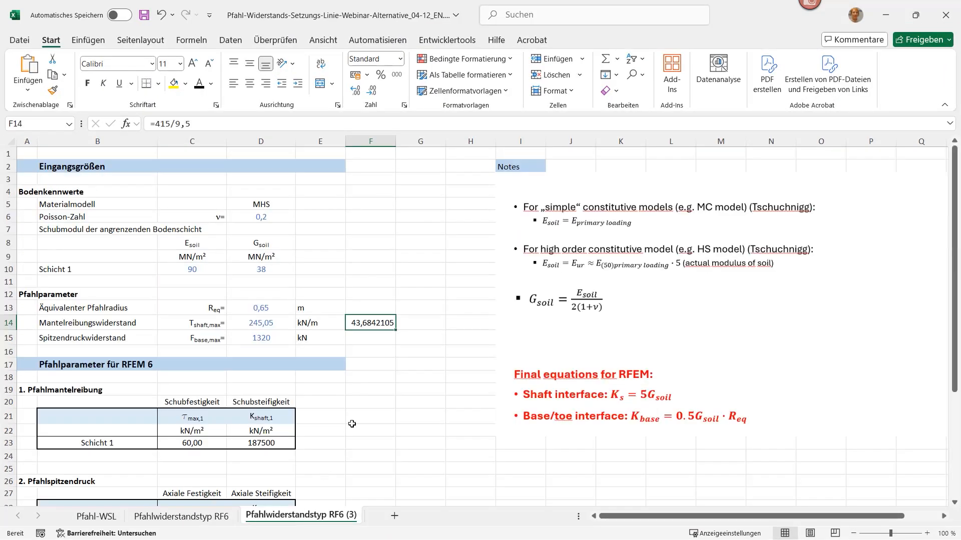
left_click(372, 423)
left_click(363, 322)
left_click(251, 326)
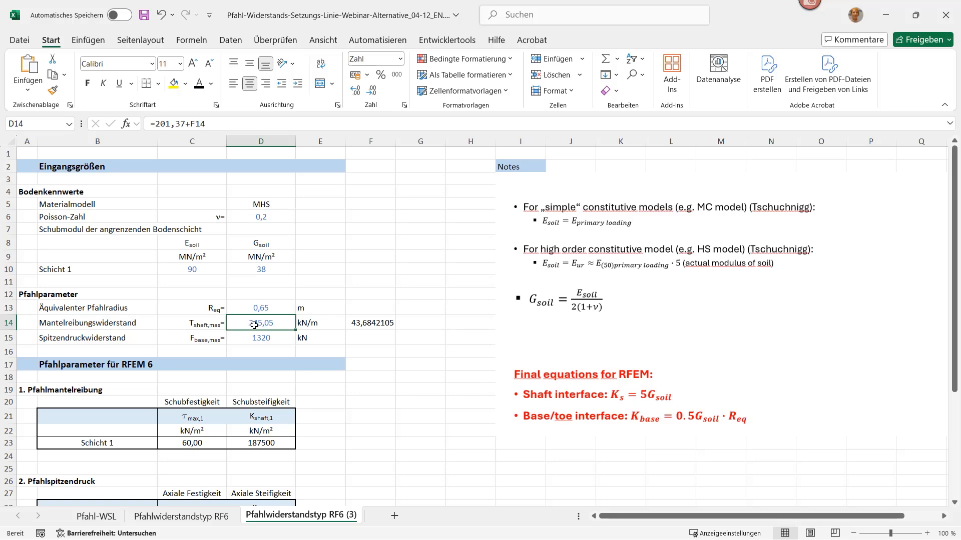
Compare the pile resistances on sheets Pfahlwiderstandstyp RF6 and RF6 (3), and return to the RFEM load test model
scroll(255, 321, "down", 2)
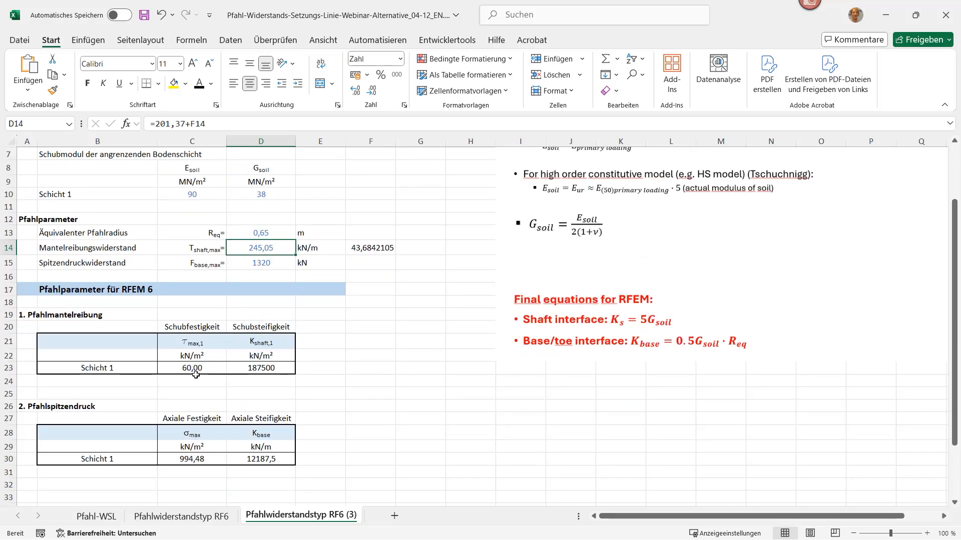
scroll(200, 372, "down", 1)
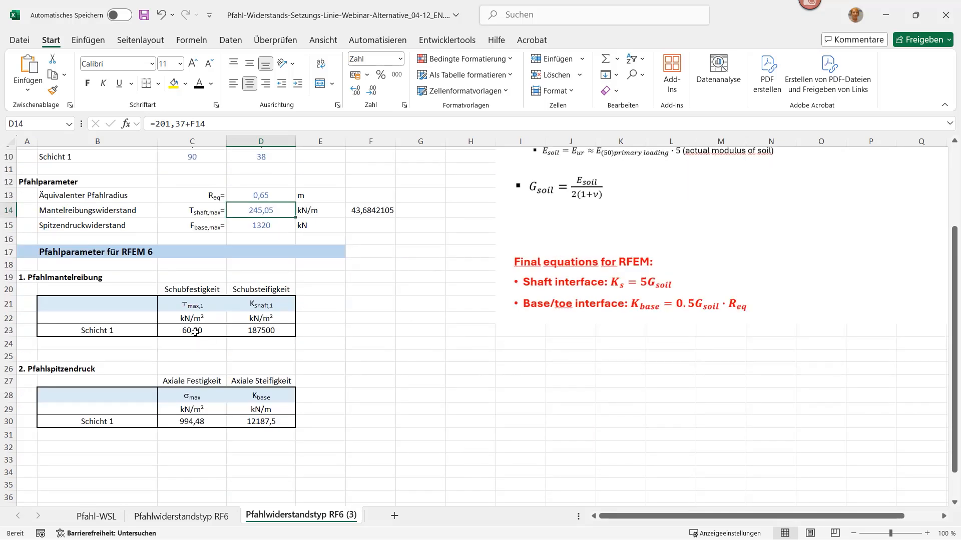
left_click(184, 516)
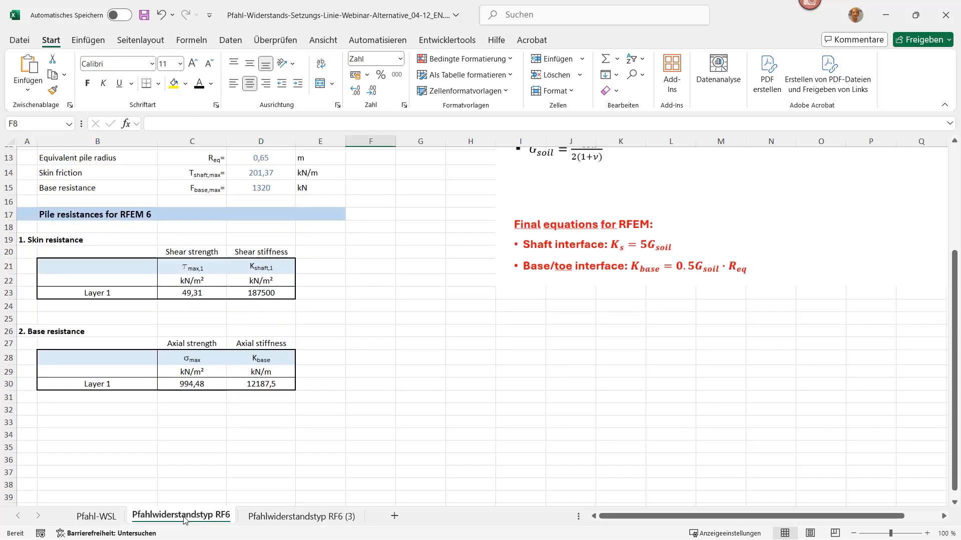
left_click(302, 517)
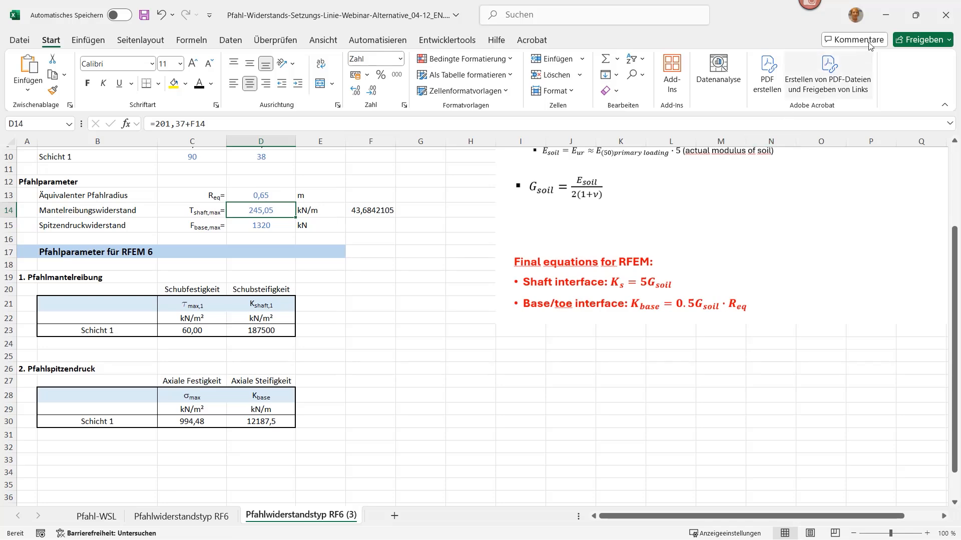
left_click(885, 15)
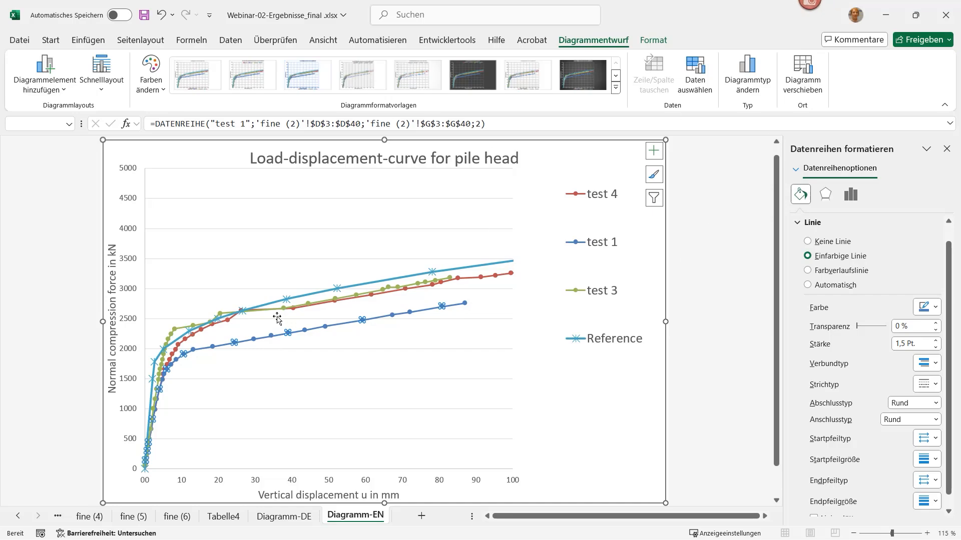
left_click(891, 19)
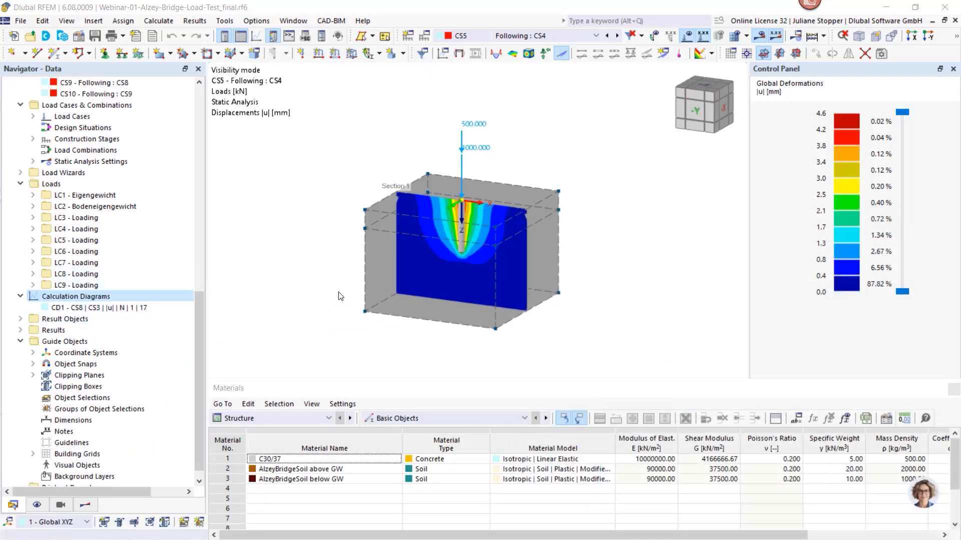
Review the skin and base resistance parameters of pile resistance type 1 - Trapezoidal, closing it without changes
scroll(348, 277, "up", 1)
left_click_drag(200, 346, 206, 294)
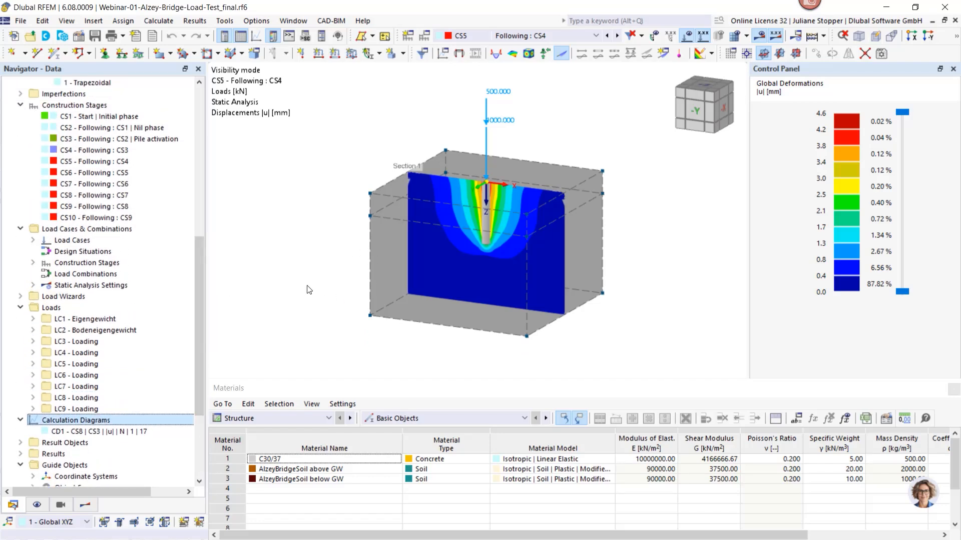
left_click_drag(196, 327, 199, 308)
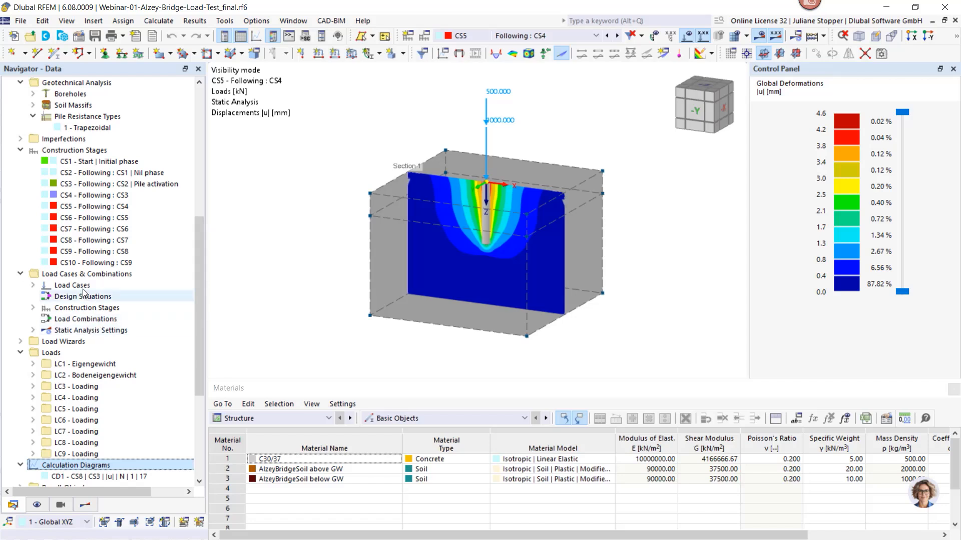
scroll(75, 295, "up", 2)
left_click(85, 194)
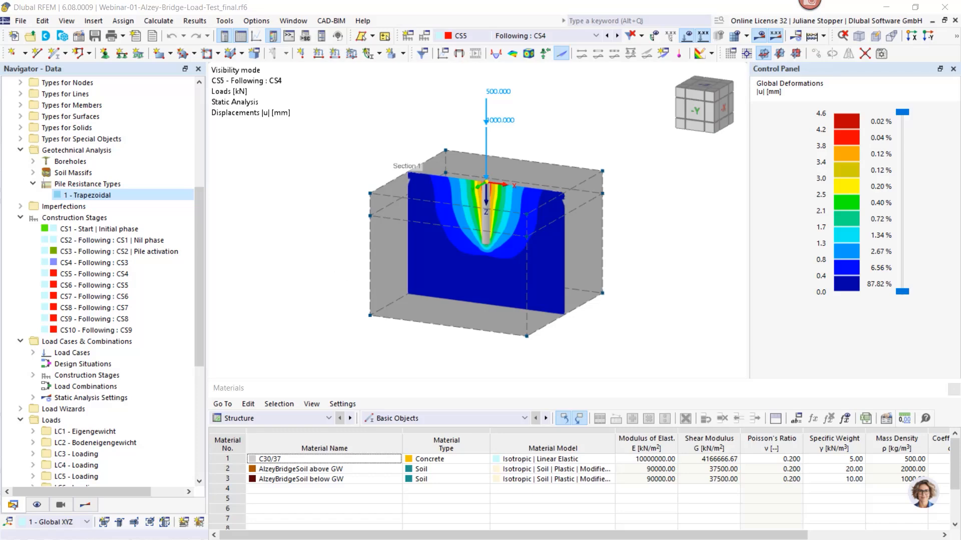
left_click_drag(960, 131, 566, 58)
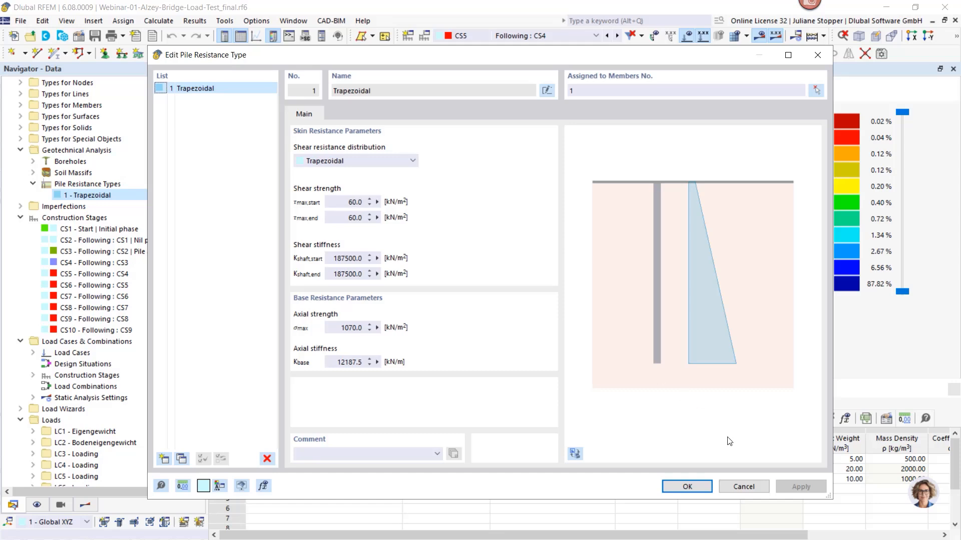
left_click(743, 486)
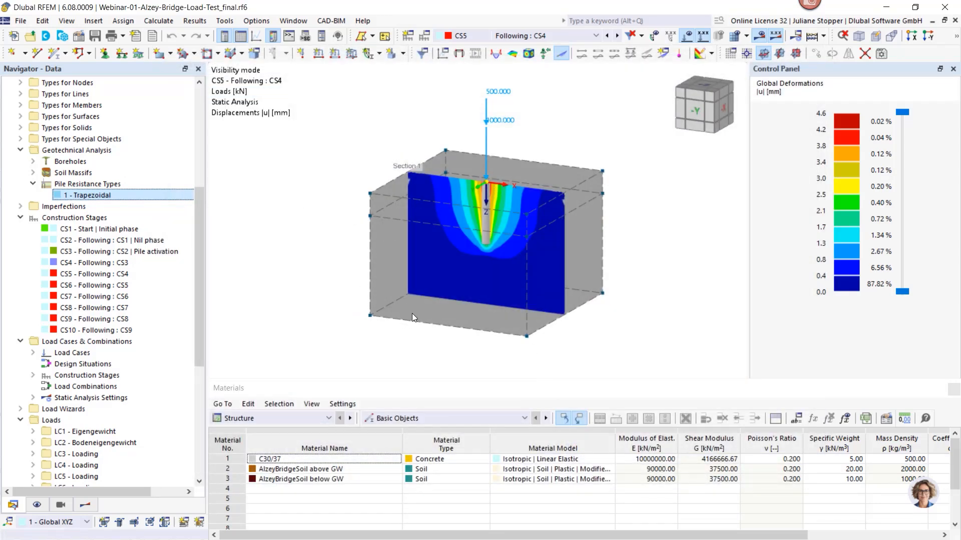
double_click(60, 196)
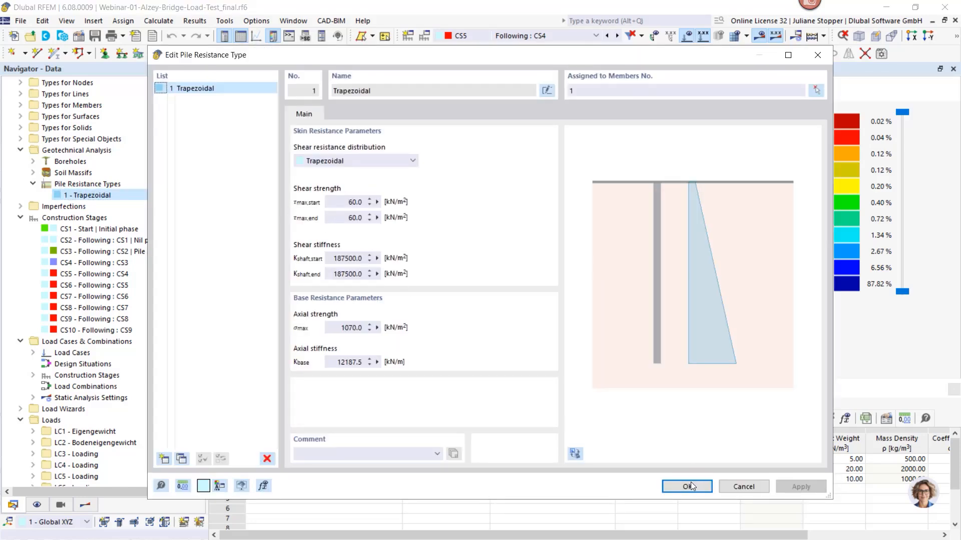
left_click(735, 488)
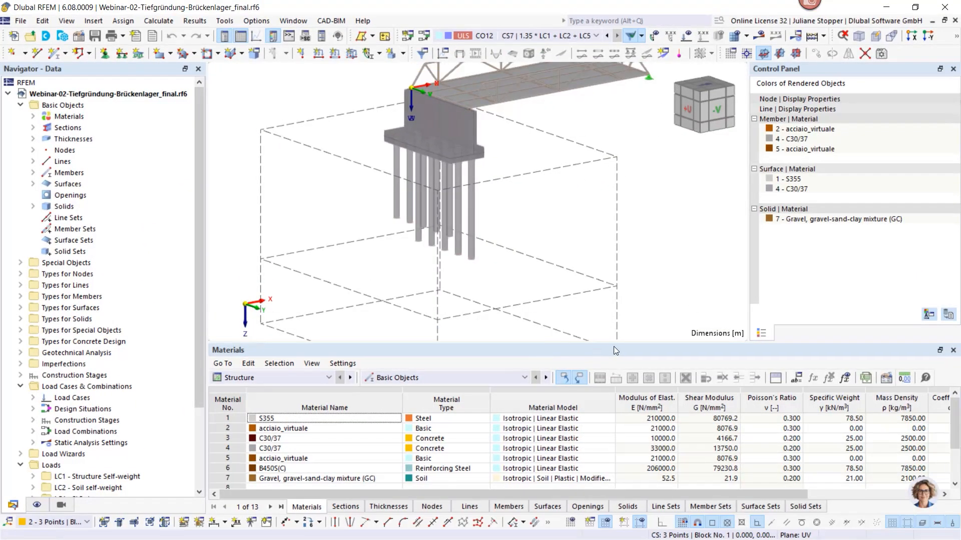
Enlarge the graphics area of the Webinar-02-Tiefgründung-Brückenlager_final model and inspect the bridge abutment's pile group from several directions
left_click_drag(613, 346, 613, 412)
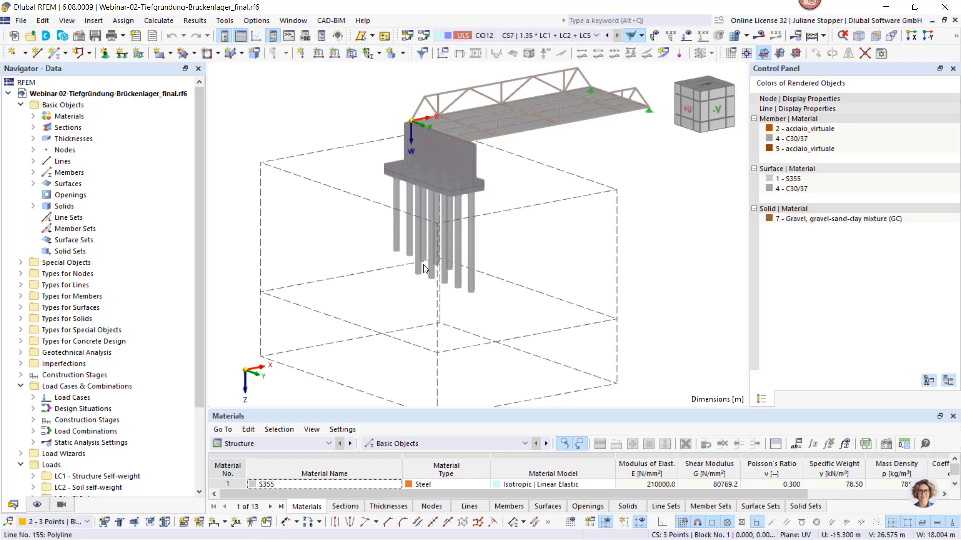
scroll(423, 268, "down", 2)
middle_click_drag(425, 243, 537, 122, "ctrl")
scroll(458, 182, "up", 4)
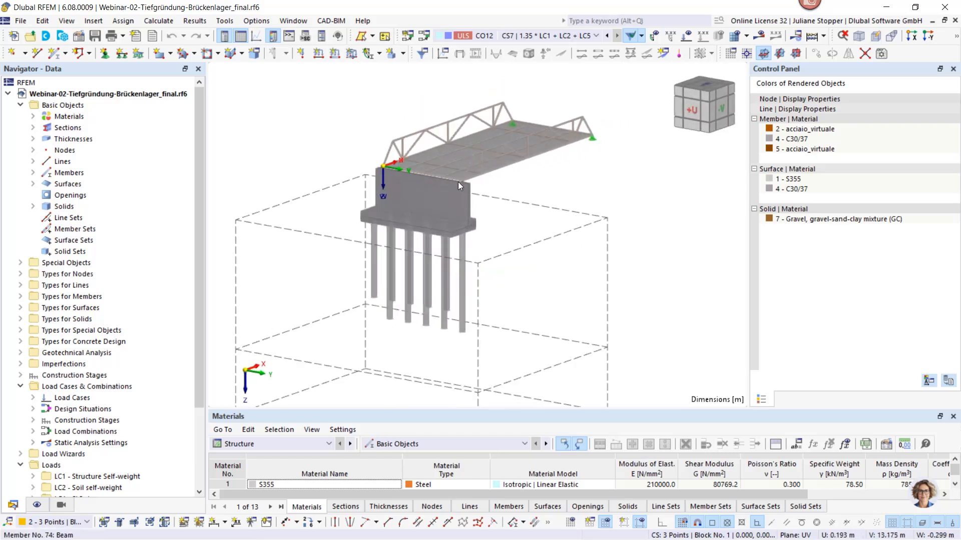
middle_click_drag(487, 257, 326, 272, "ctrl")
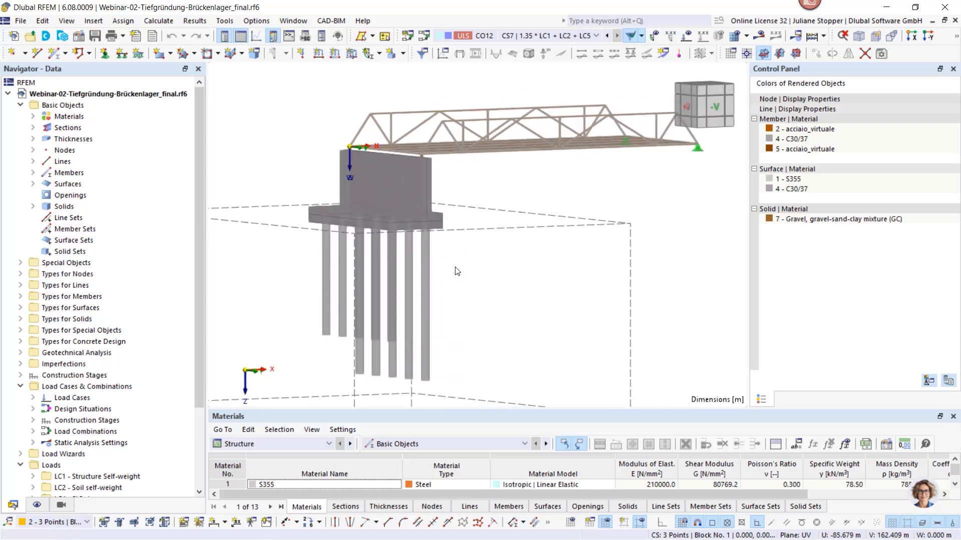
Inspect the whole bridge model with its superstructure, abutment, piles and surrounding soil block from several distances and angles
scroll(456, 273, "down", 3)
middle_click_drag(470, 282, 505, 301, "ctrl")
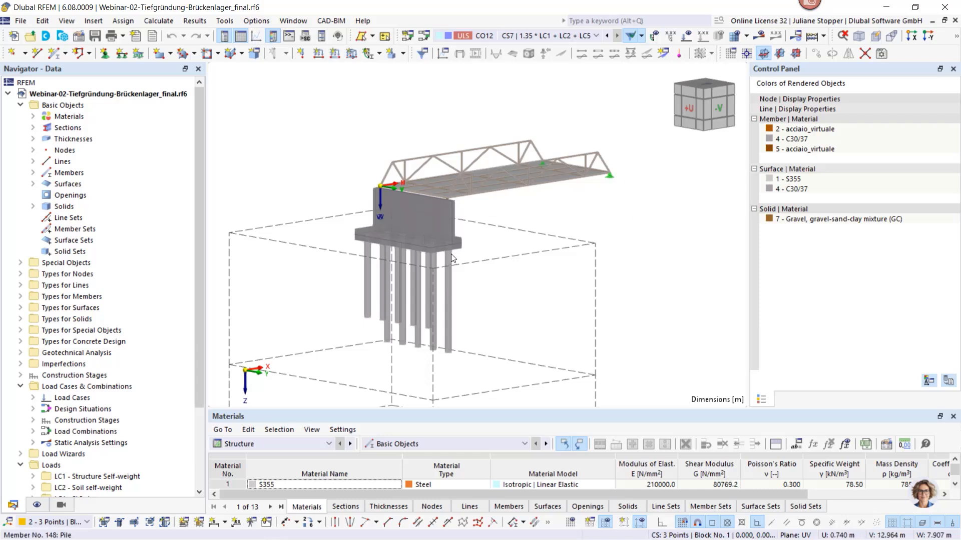
scroll(456, 177, "down", 2)
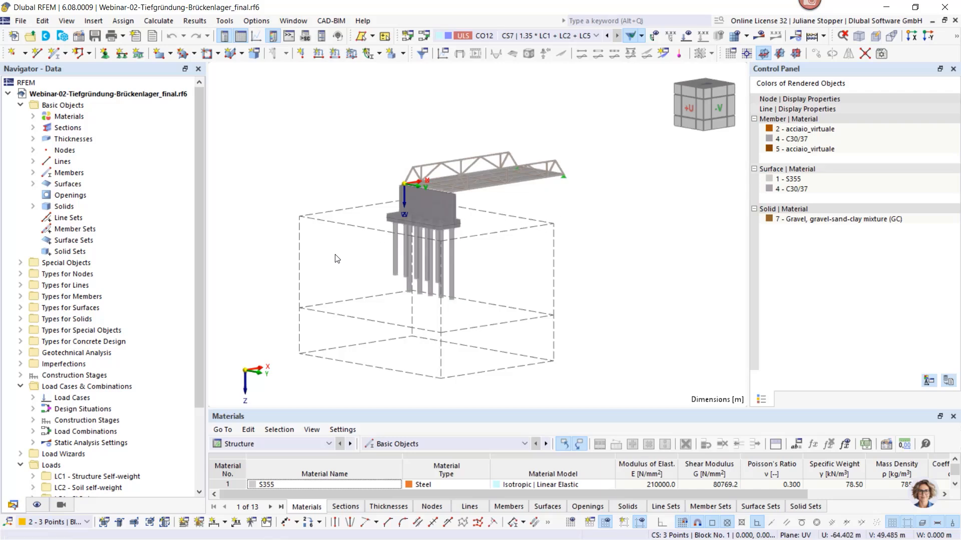
scroll(350, 263, "up", 2)
scroll(503, 281, "up", 1)
middle_click_drag(551, 257, 539, 291)
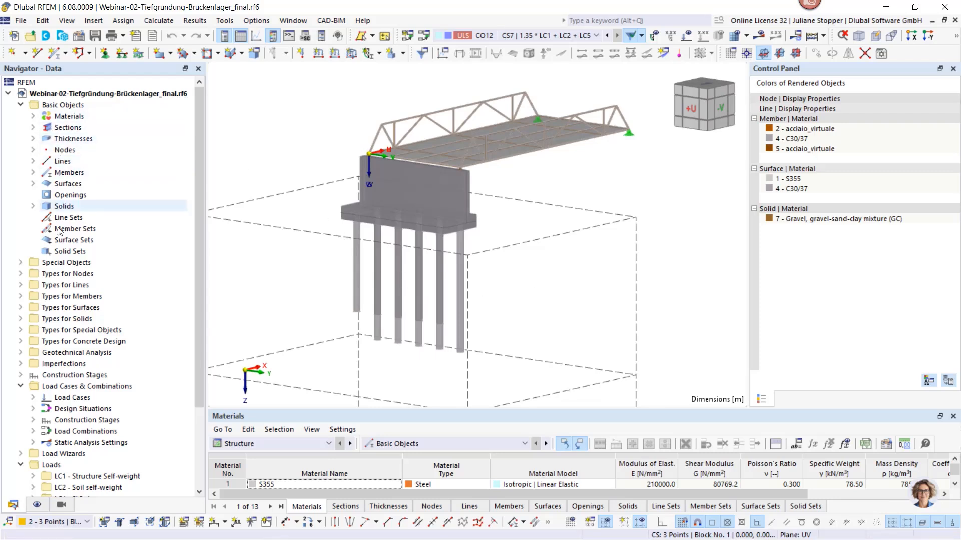
Display construction stages CS1 (initial phase), CS2 (NIL phase) and CS3 (pile activation) in turn on the model
left_click(521, 37)
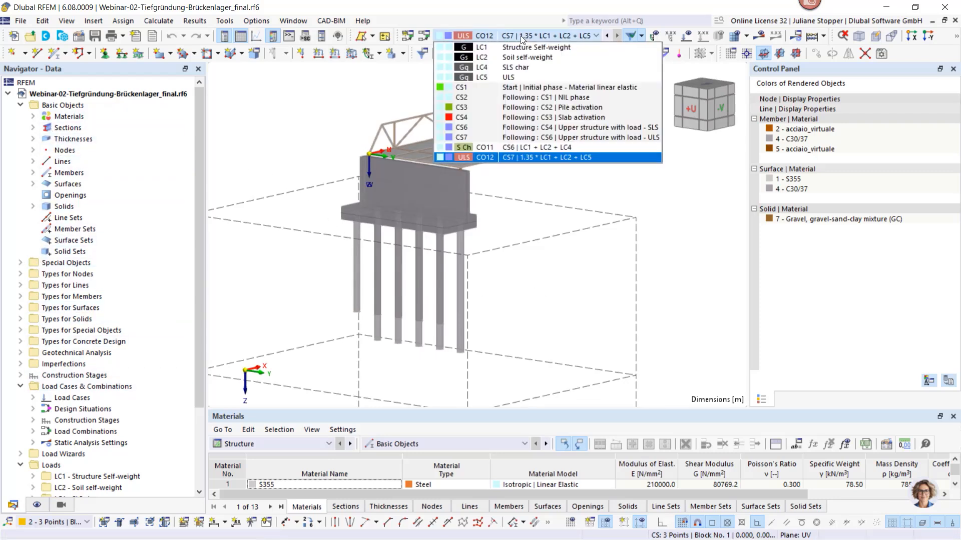
left_click(529, 87)
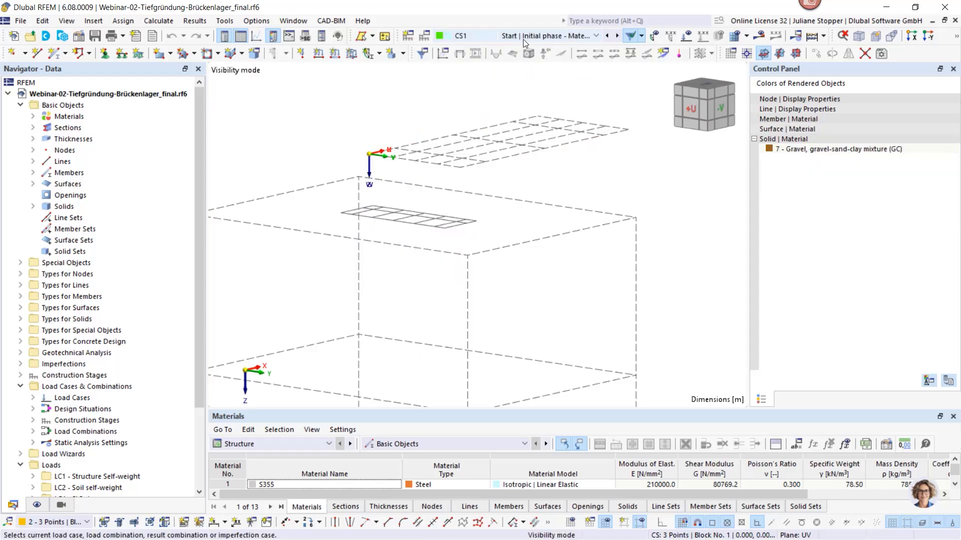
left_click(599, 35)
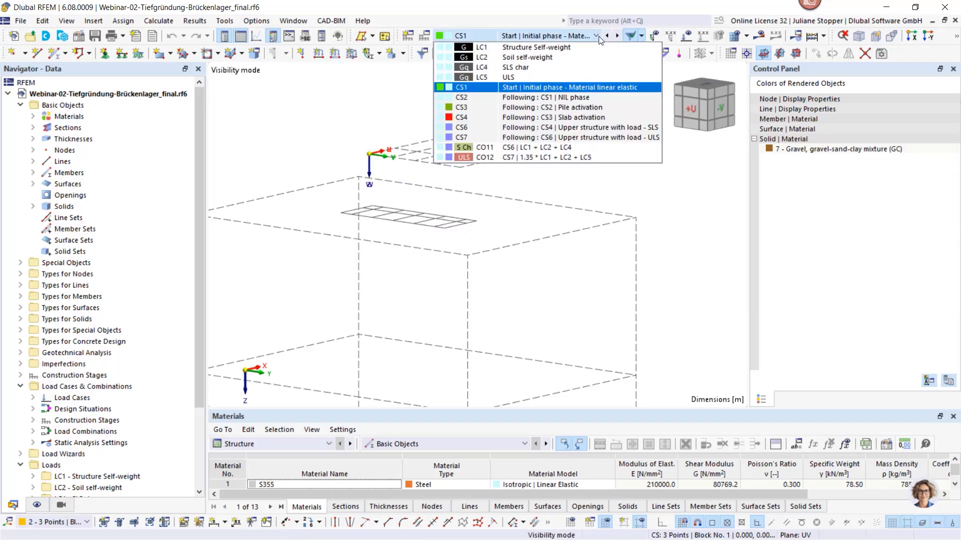
left_click(393, 100)
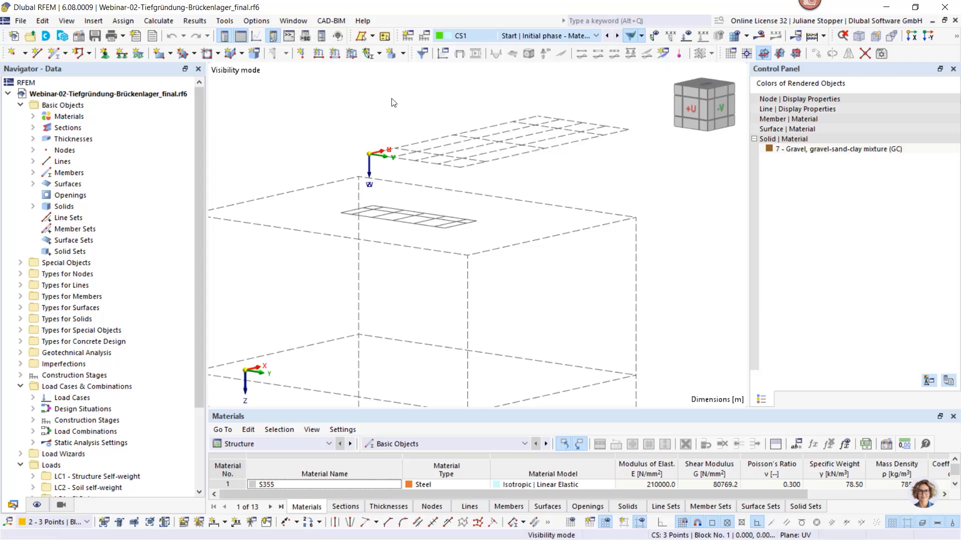
left_click(617, 36)
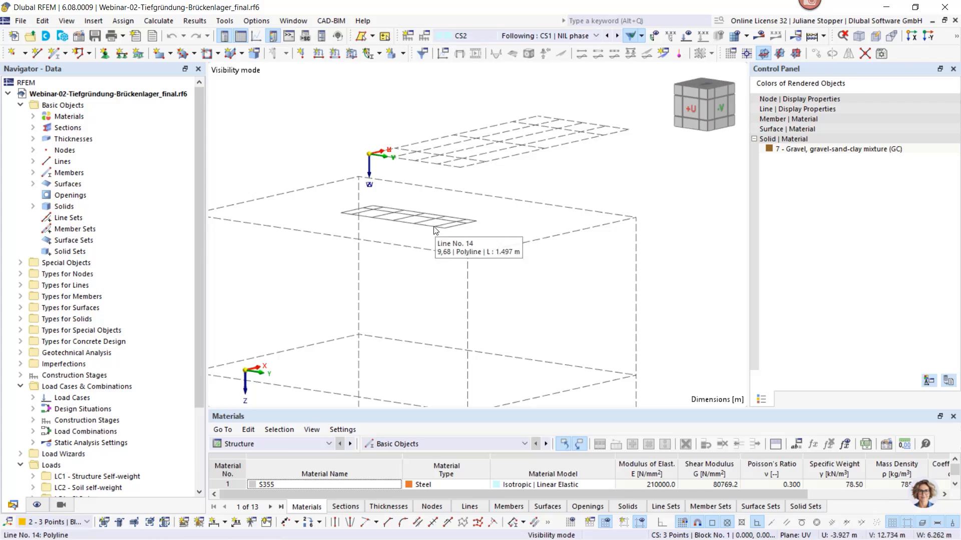
left_click(617, 36)
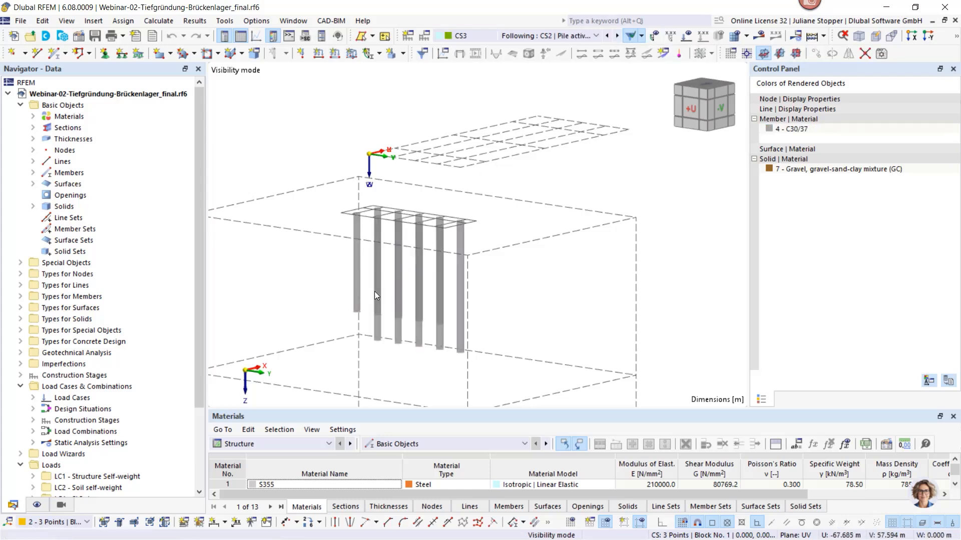
Inspect the activated piles and display construction stages CS4, CS6 and CS7 in turn, with the loads shown on the abutment
scroll(373, 172, "down", 2)
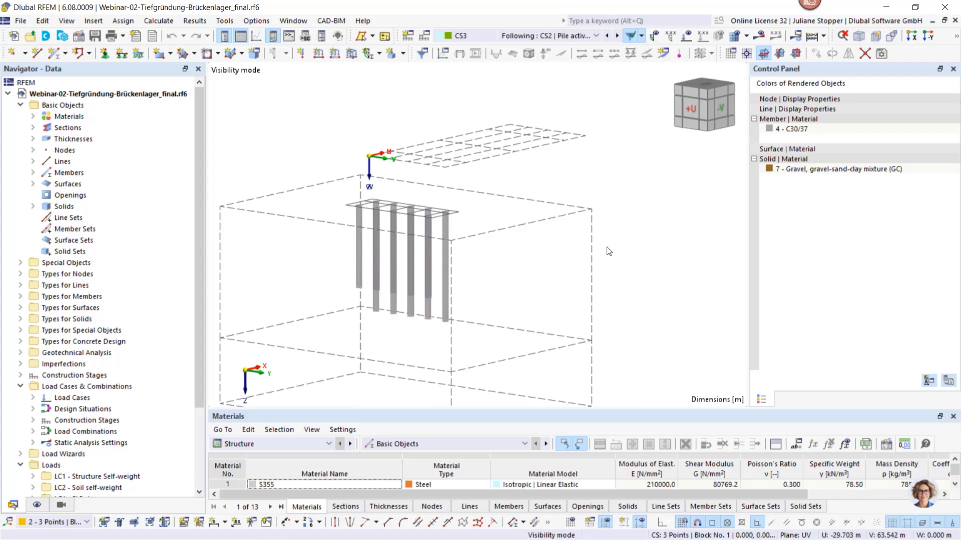
middle_click_drag(601, 248, 575, 250, "ctrl")
left_click(617, 36)
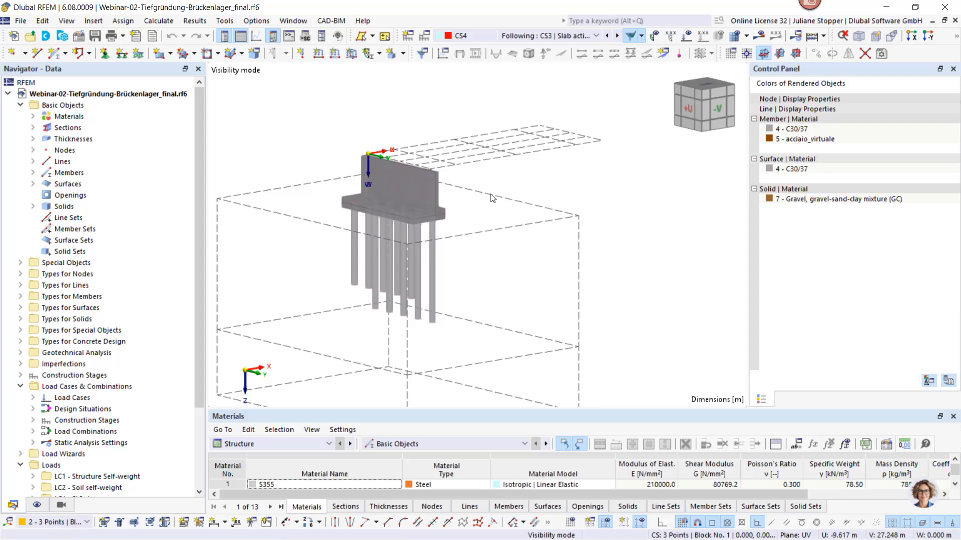
left_click(617, 36)
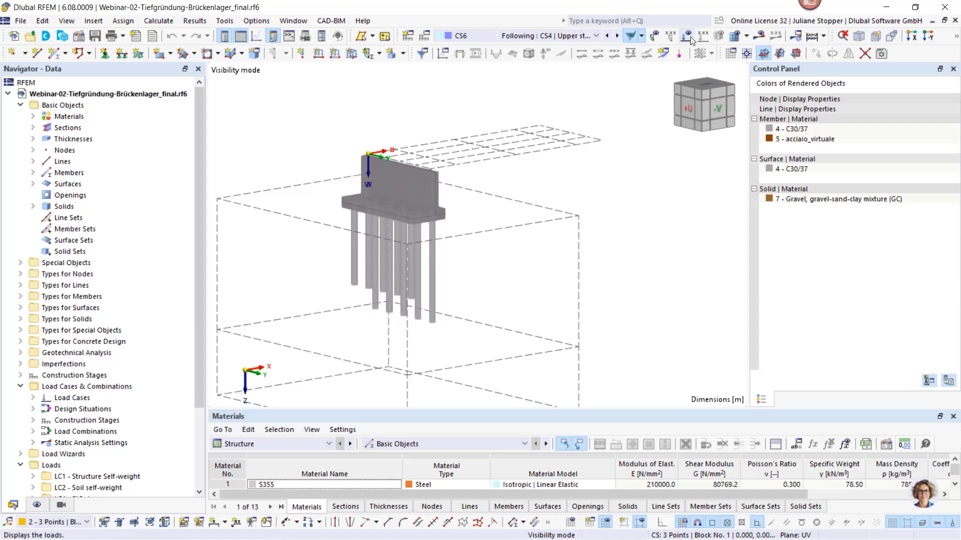
left_click(617, 36)
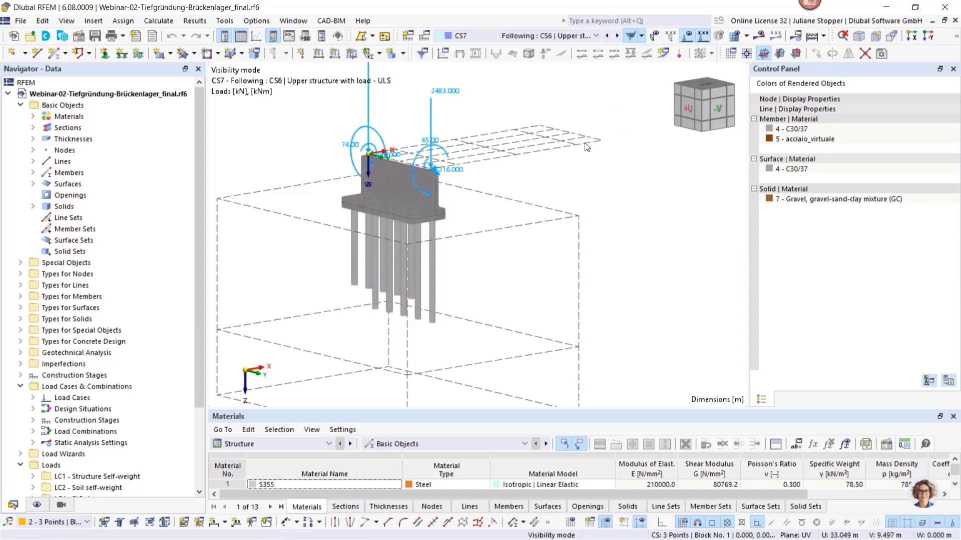
scroll(543, 168, "down", 2)
middle_click_drag(543, 168, 590, 164, "ctrl")
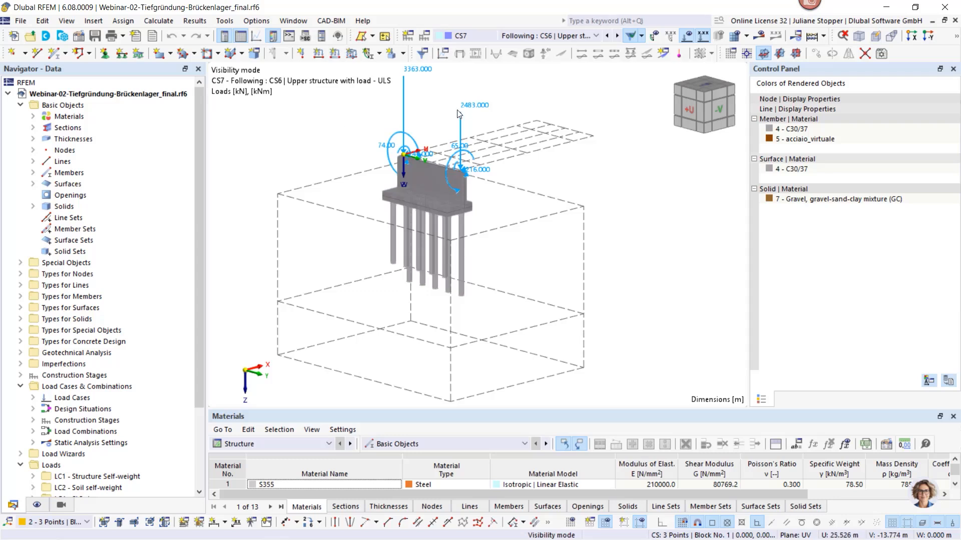
Compare construction stages CS6 and CS7, and display the global displacements |u| of load combination CO11
left_click(532, 38)
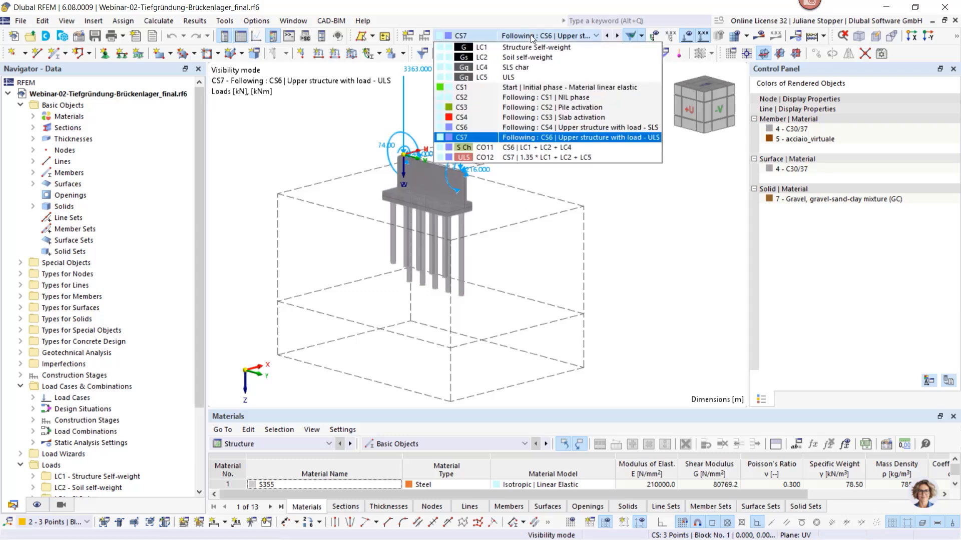
left_click(568, 126)
left_click(584, 34)
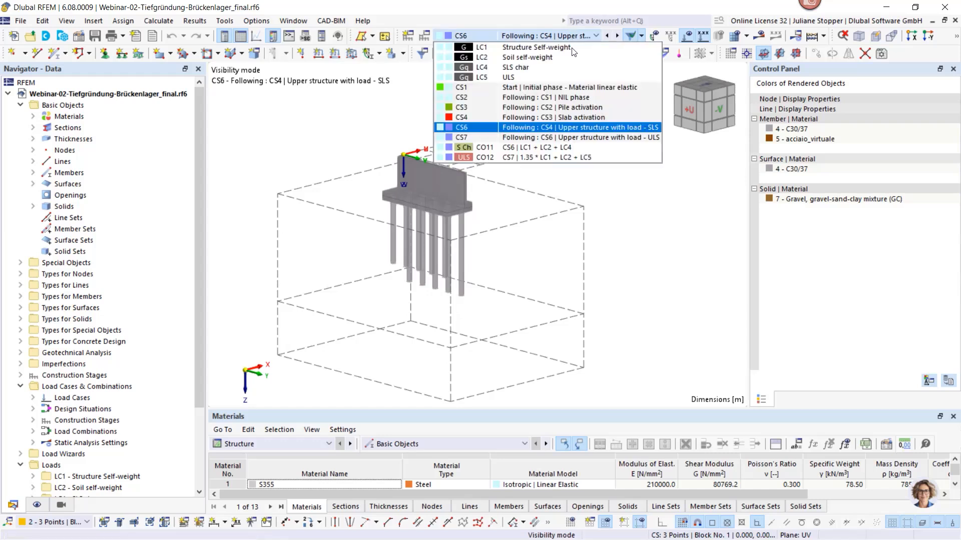
left_click(561, 36)
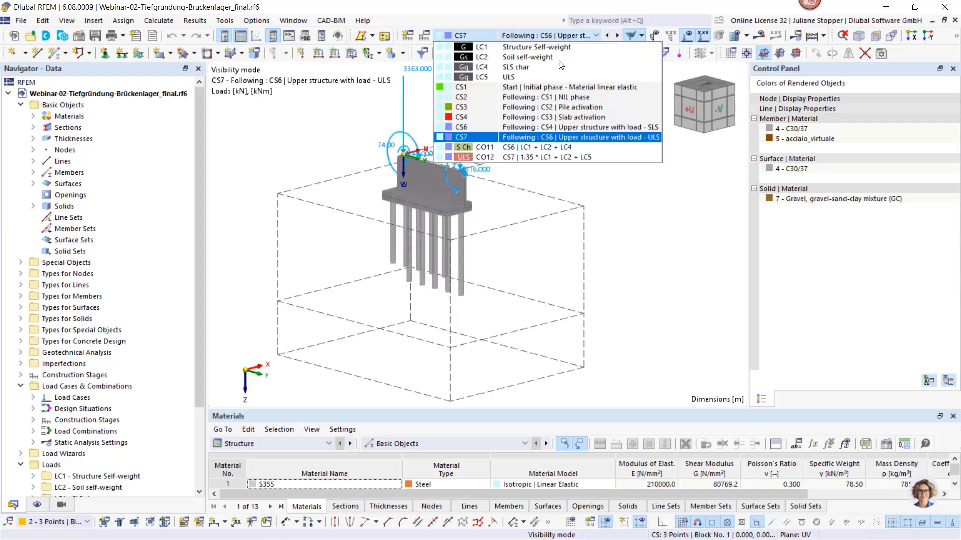
left_click(500, 156)
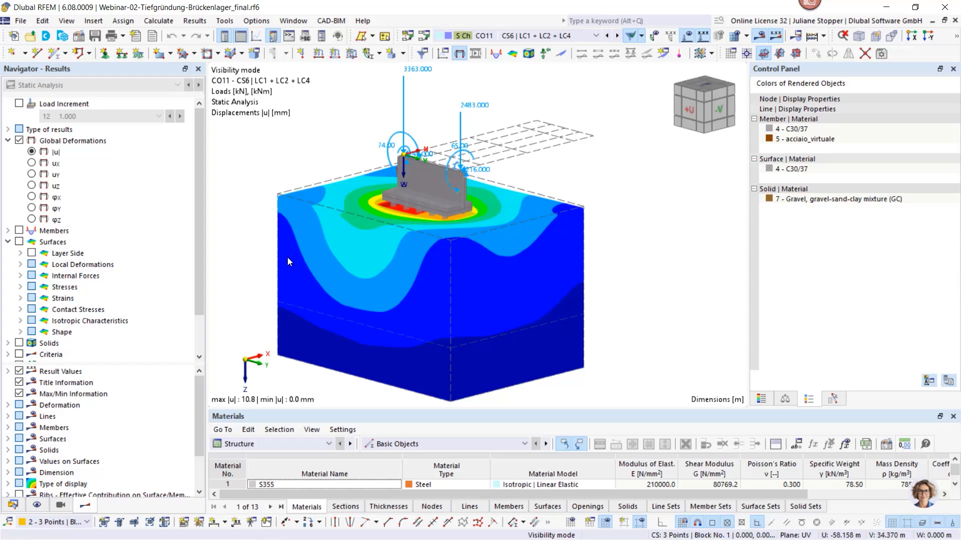
middle_click_drag(383, 247, 365, 268)
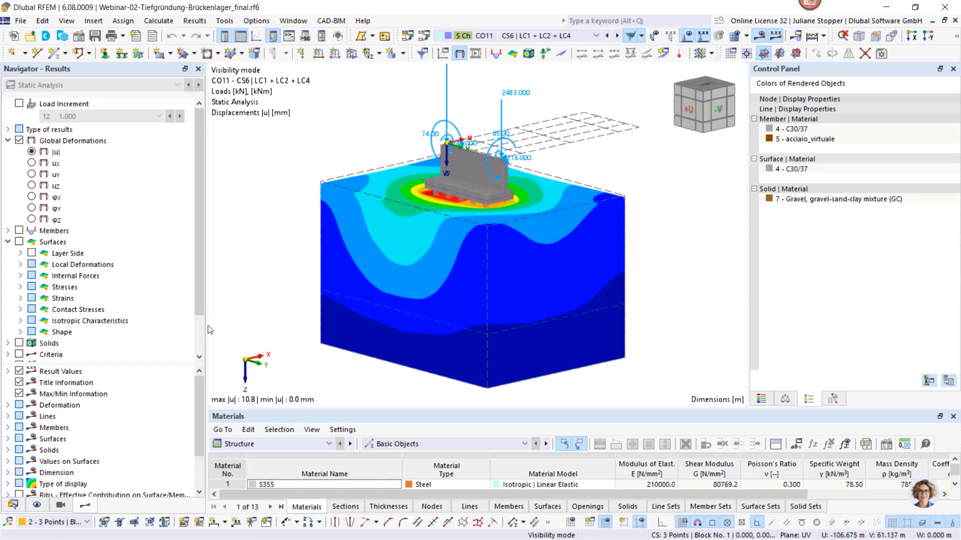
Widen the Navigator, switch it to the model data, and open printout report 1 - Pile foundation for editing
left_click_drag(203, 327, 233, 326)
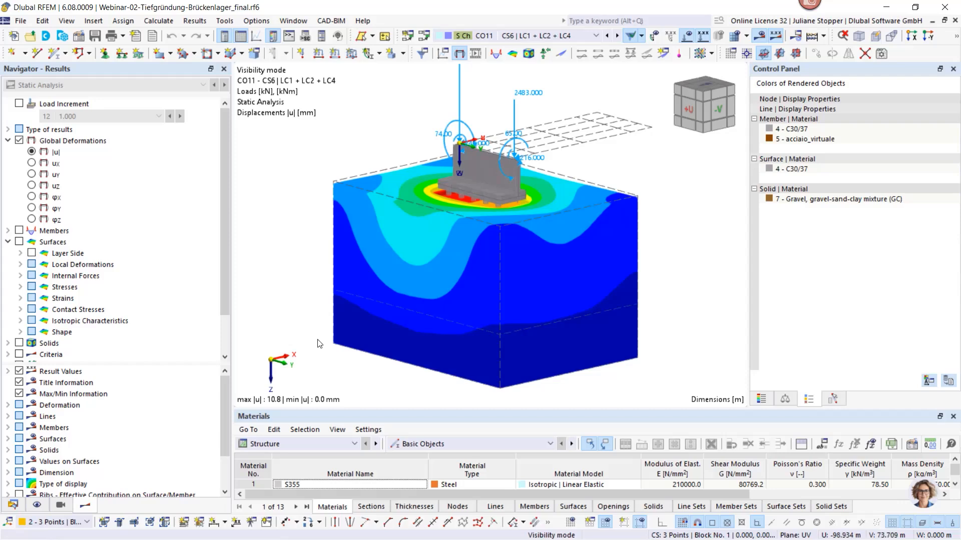
left_click(13, 506)
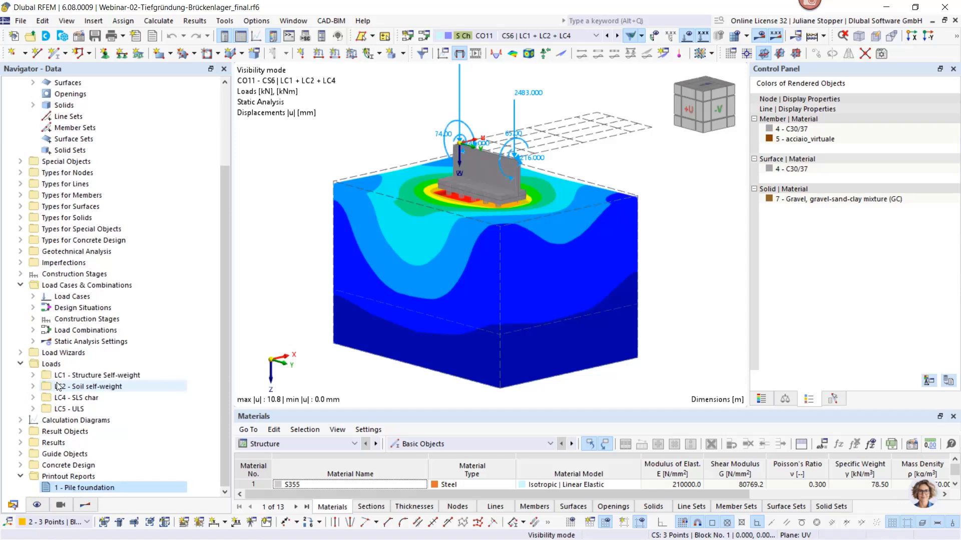
scroll(56, 384, "up", 2)
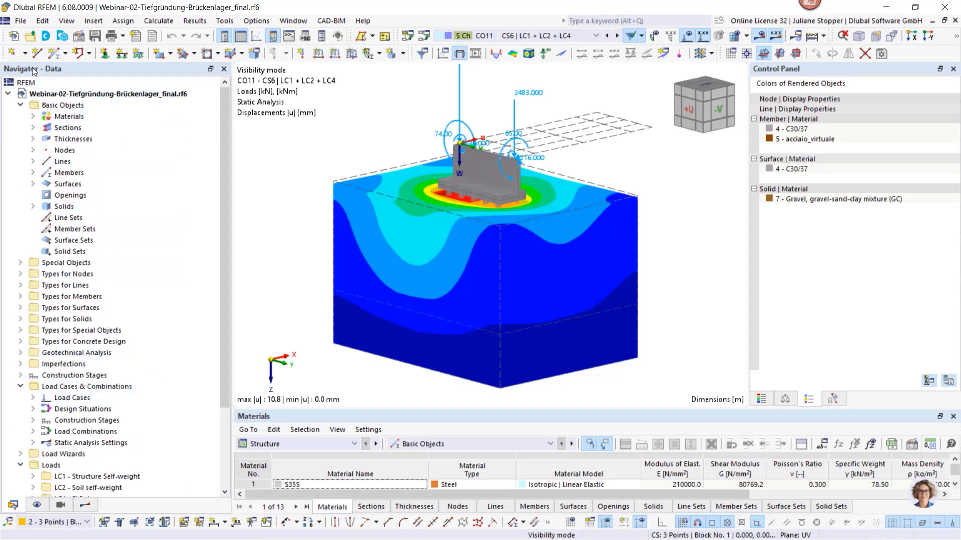
scroll(75, 230, "down", 3)
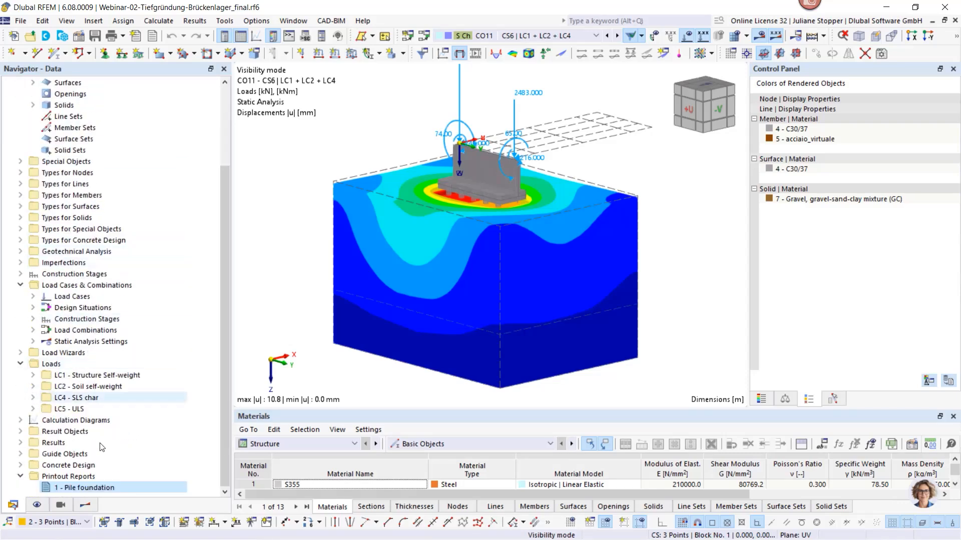
right_click(68, 488)
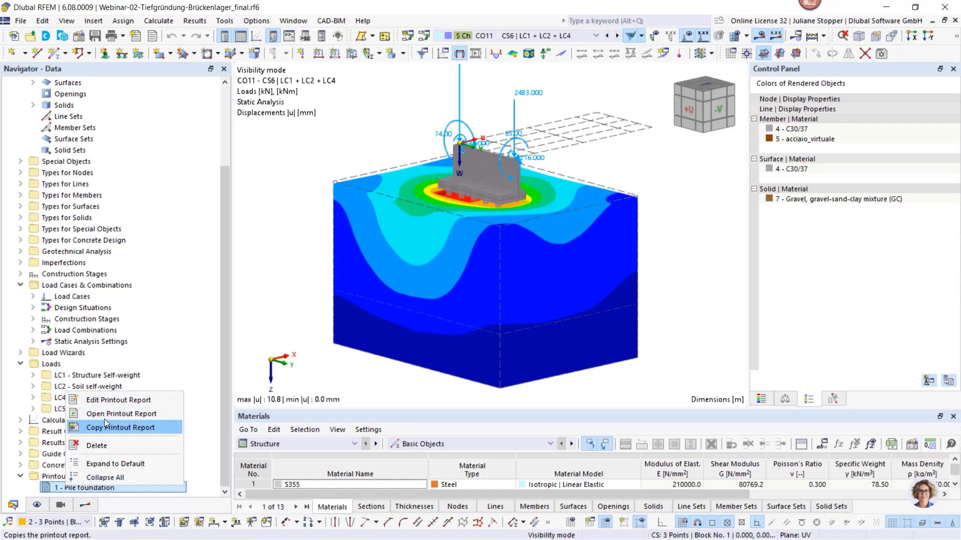
left_click(104, 401)
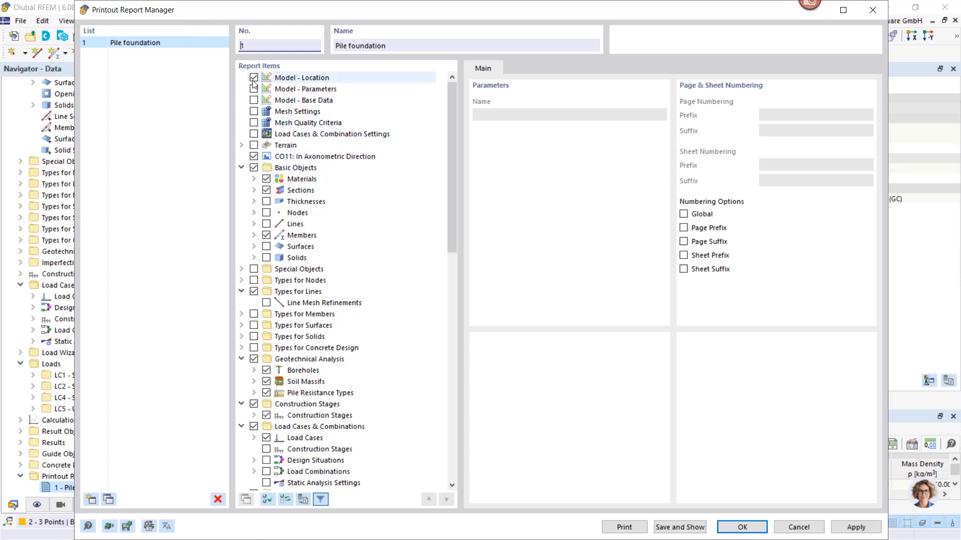
left_click_drag(451, 106, 451, 106)
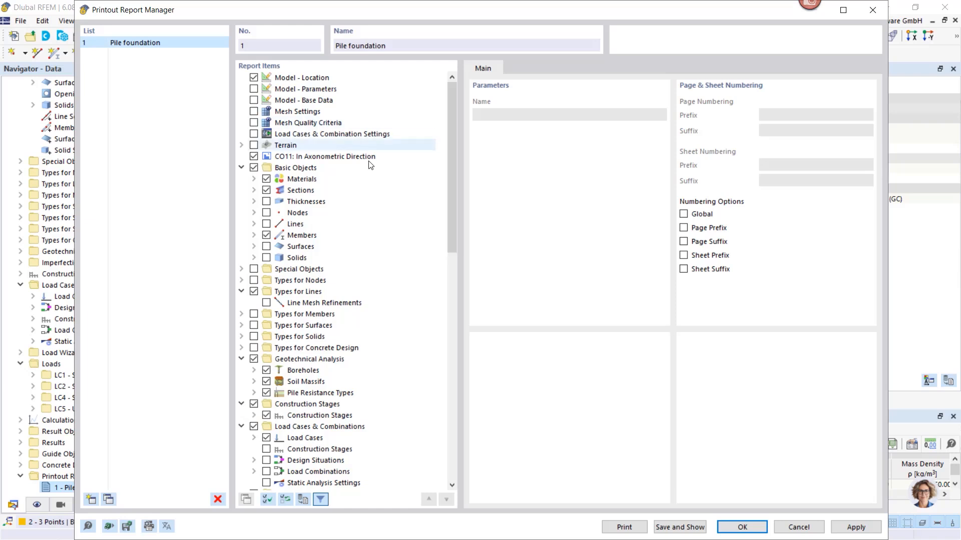
Exclude the Modified Mohr-Coulomb and Nonlinear Elastic (Solids) soil items under Materials from the Pile foundation report
left_click(254, 179)
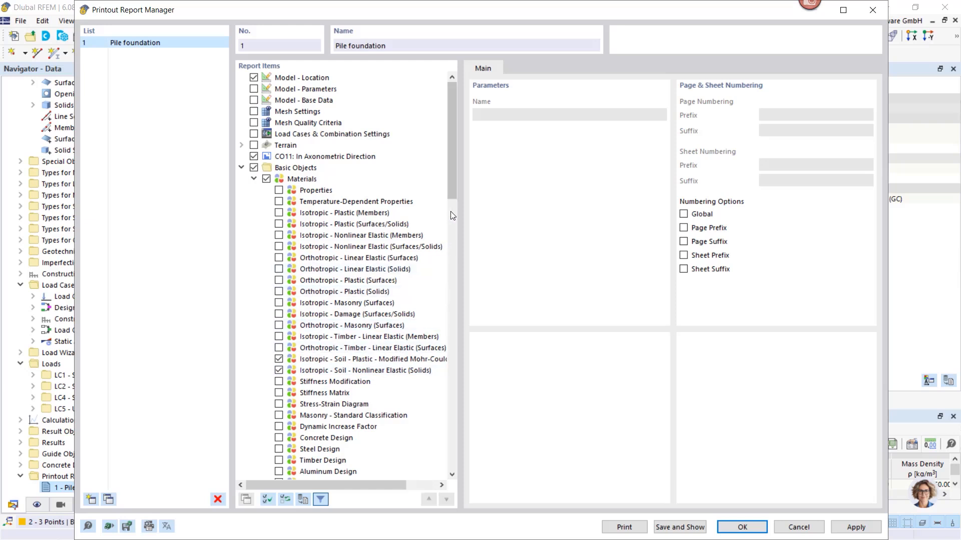
scroll(453, 216, "down", 2)
scroll(452, 235, "down", 4)
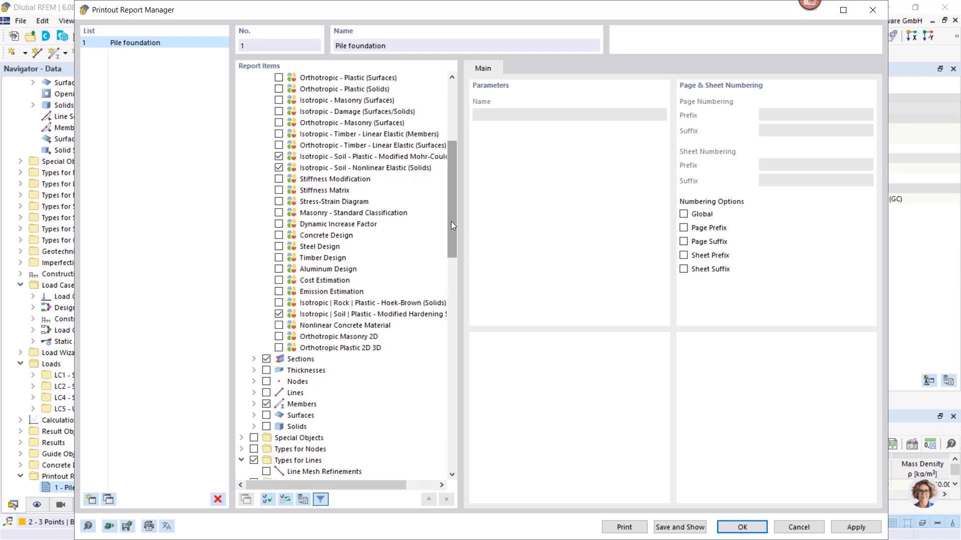
scroll(452, 225, "up", 1)
left_click(278, 167)
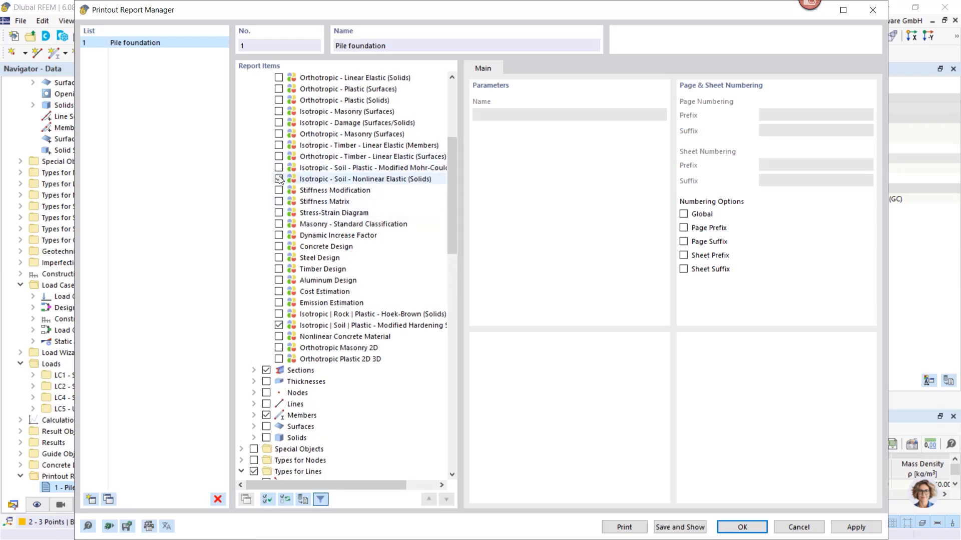
scroll(453, 200, "up", 5)
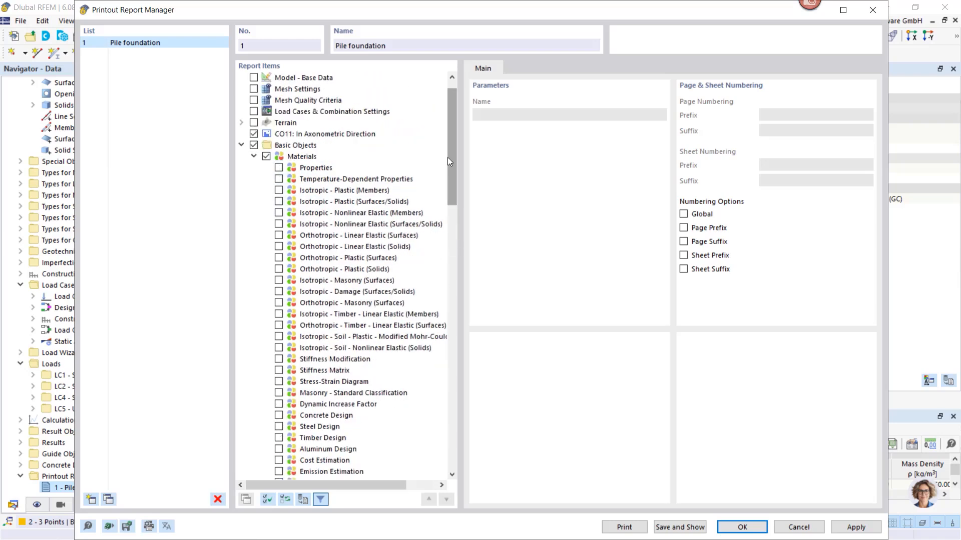
left_click(254, 156)
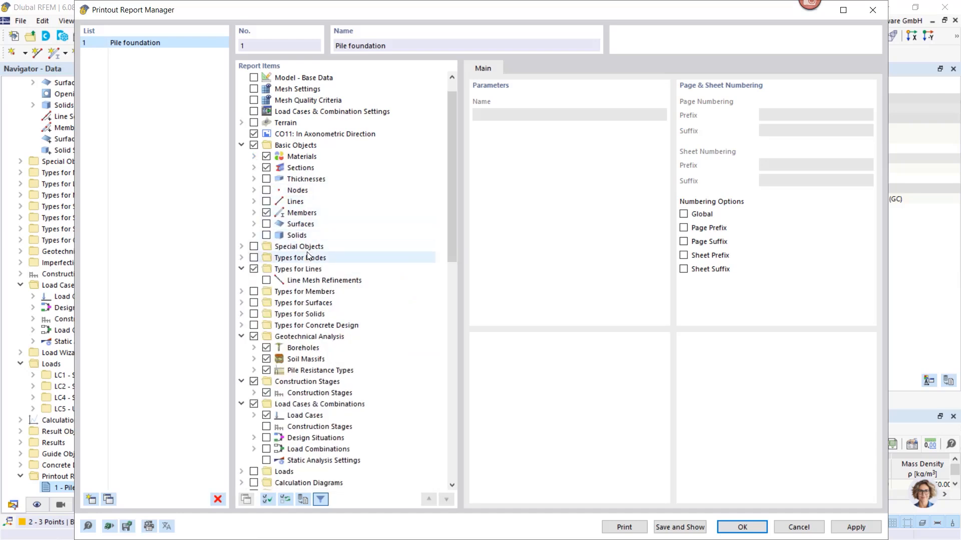
Review the remaining geotechnical, construction stage and result items of the report, and save and show it
scroll(295, 248, "down", 3)
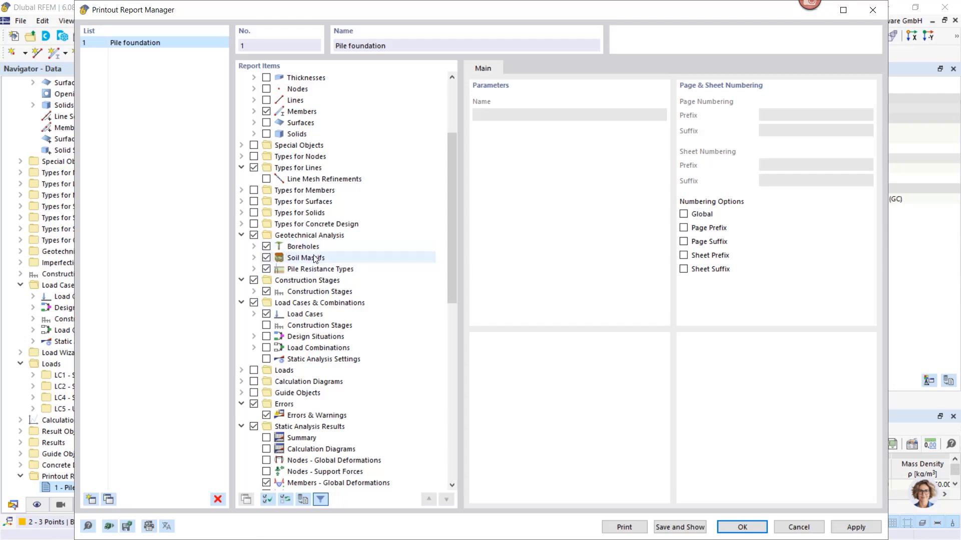
scroll(342, 309, "down", 5)
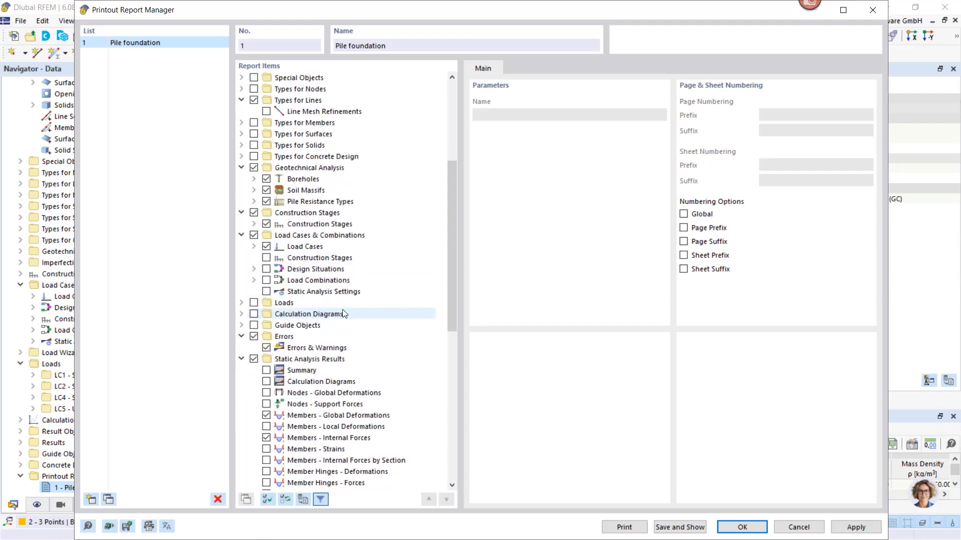
scroll(343, 313, "down", 8)
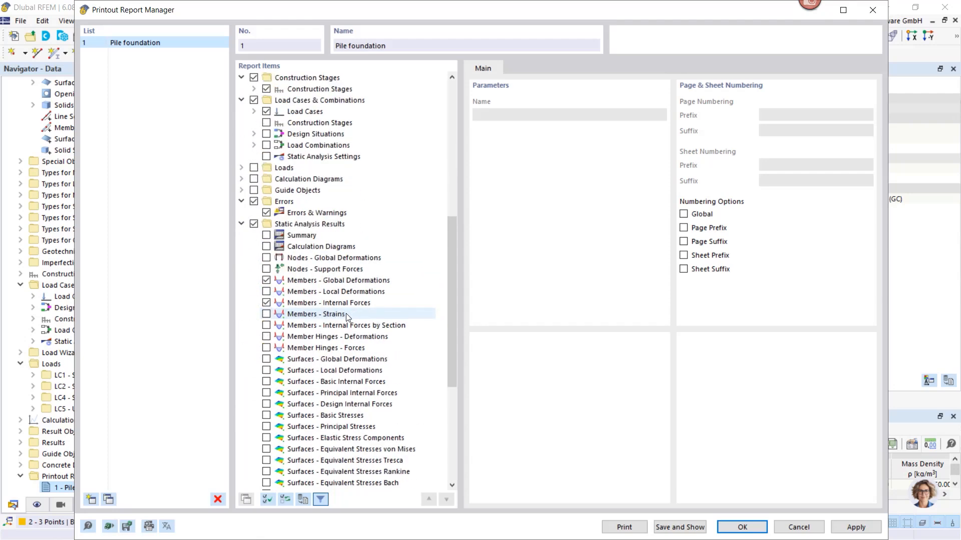
left_click(695, 528)
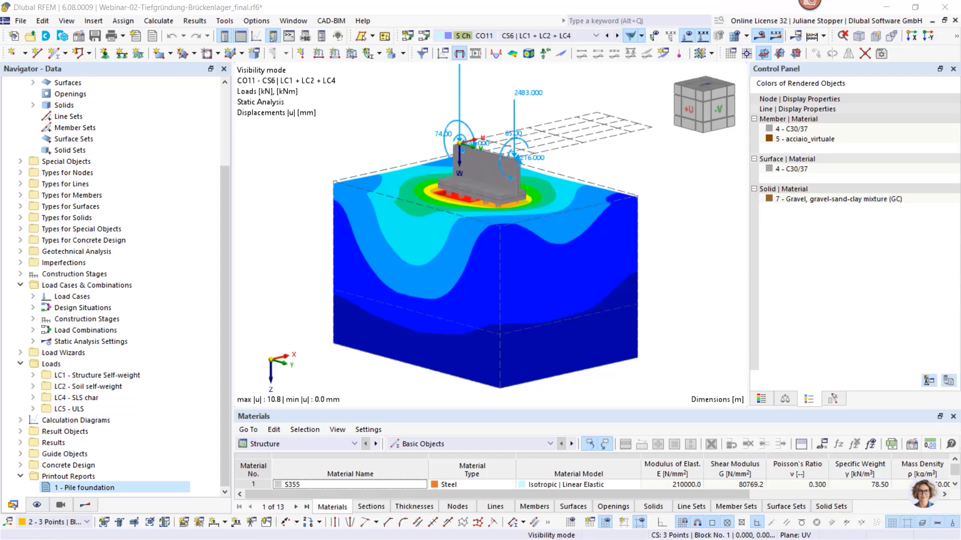
Bring the Pile foundation report into view and page through it from the cover to the member global deformations
left_click_drag(960, 159, 514, 116)
double_click(504, 112)
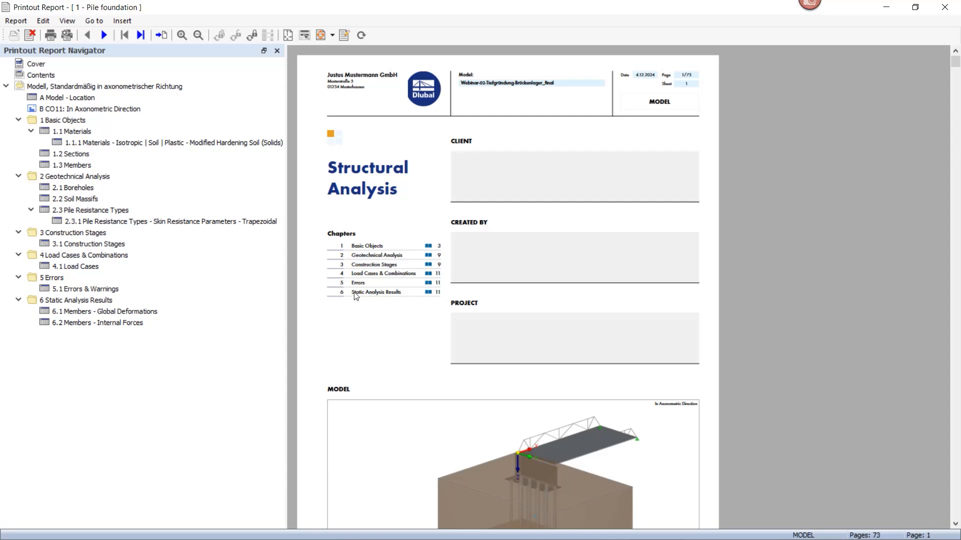
scroll(360, 293, "down", 10)
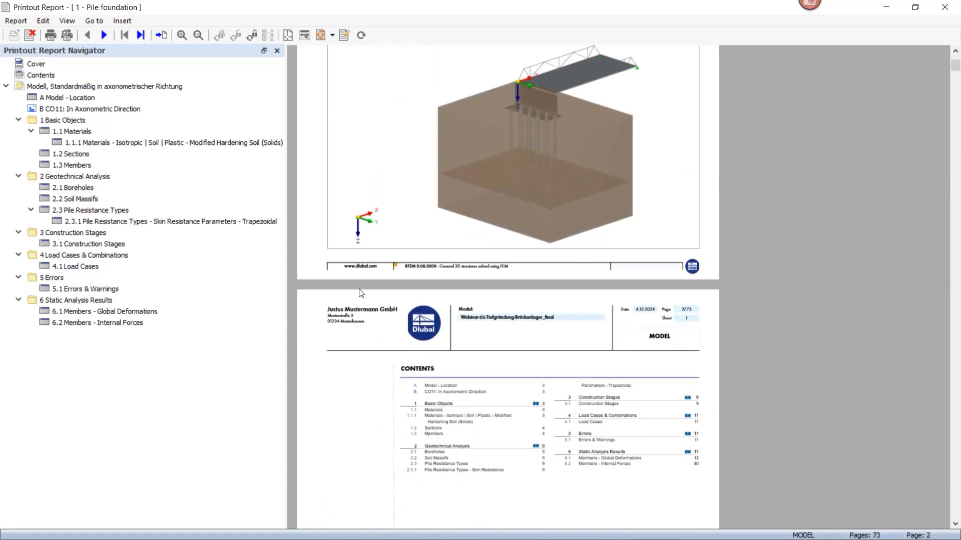
scroll(361, 293, "down", 15)
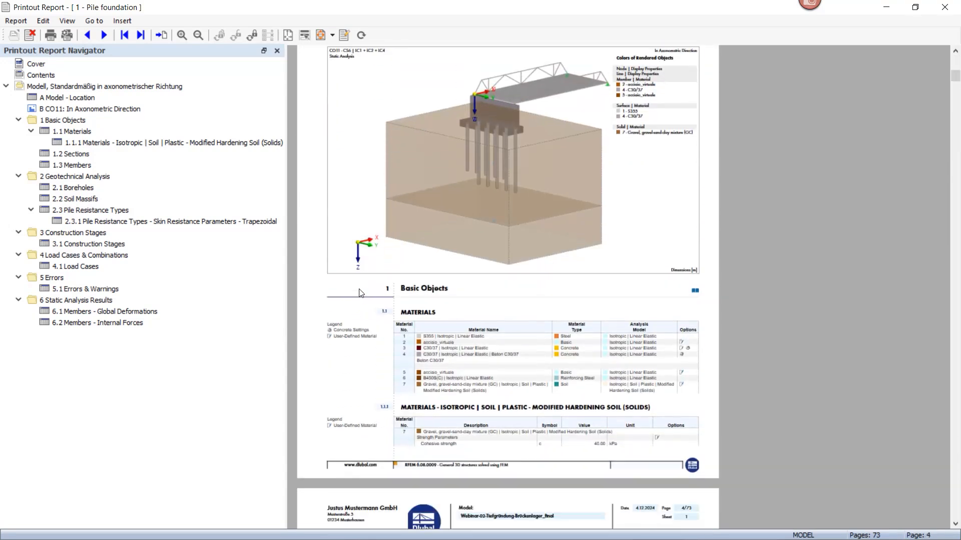
scroll(361, 294, "down", 7)
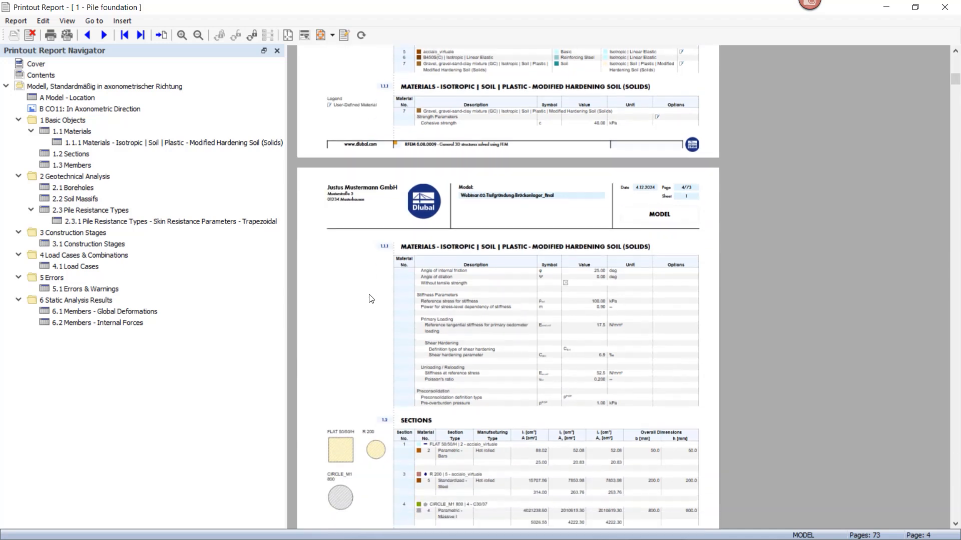
left_click_drag(951, 81, 943, 209)
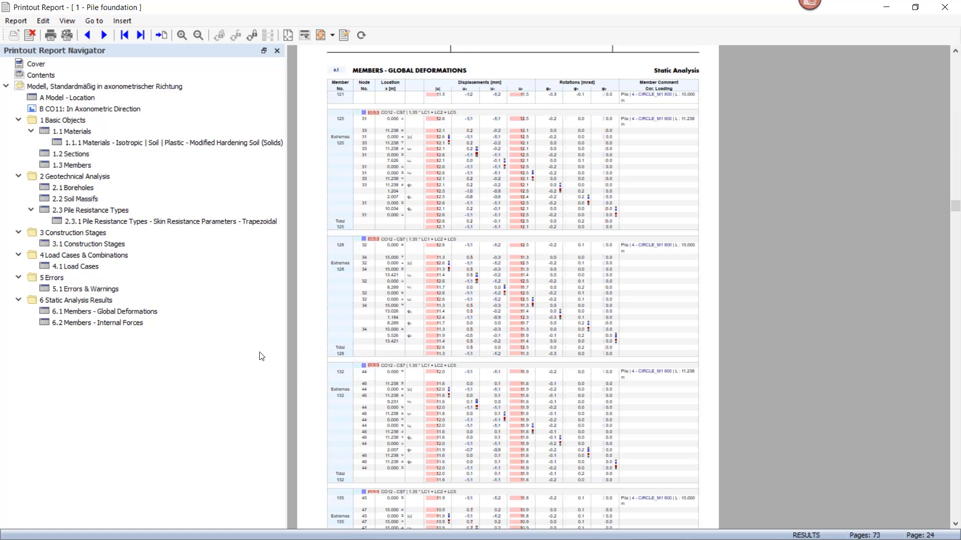
Look at the editing options of report item 2.2 Soil Massifs, and move the report window away from the model
right_click(61, 199)
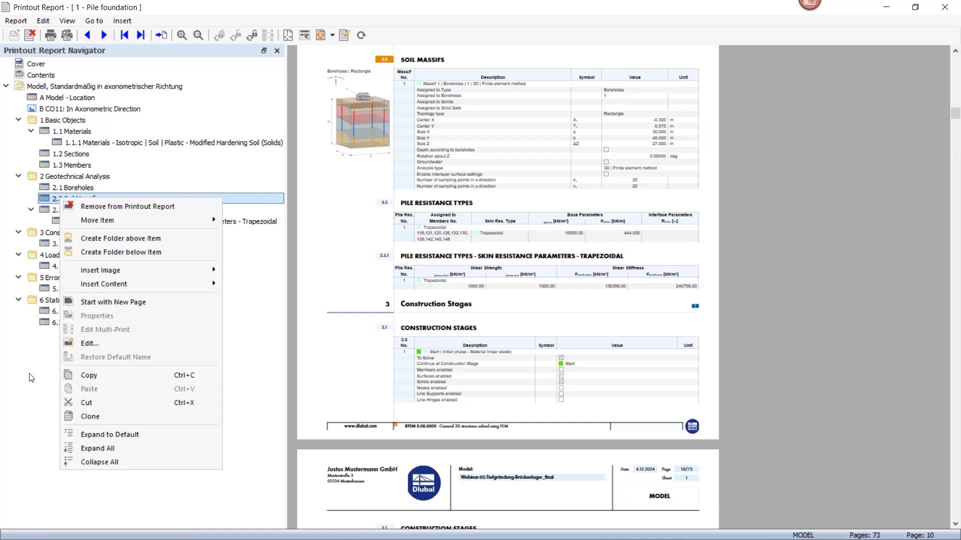
left_click(36, 358)
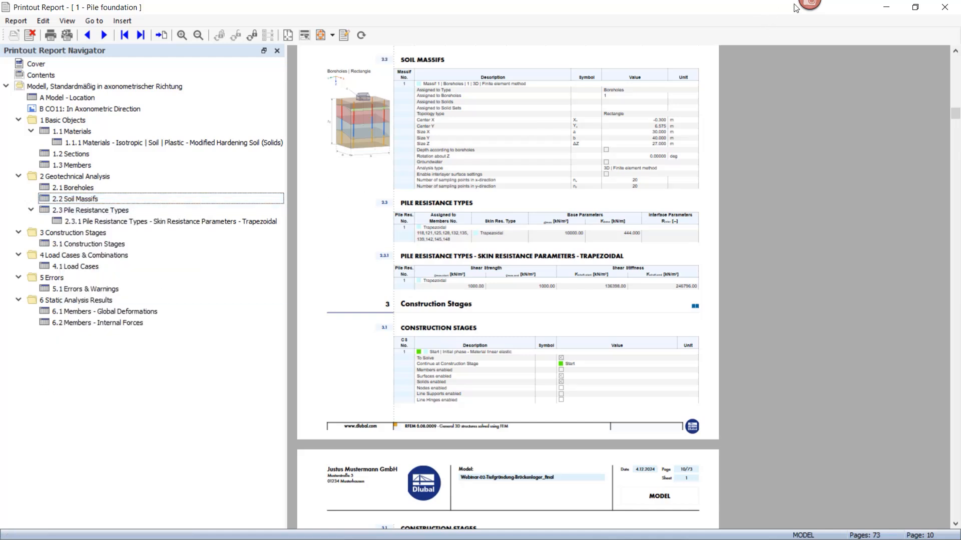
left_click_drag(574, 7, 960, 45)
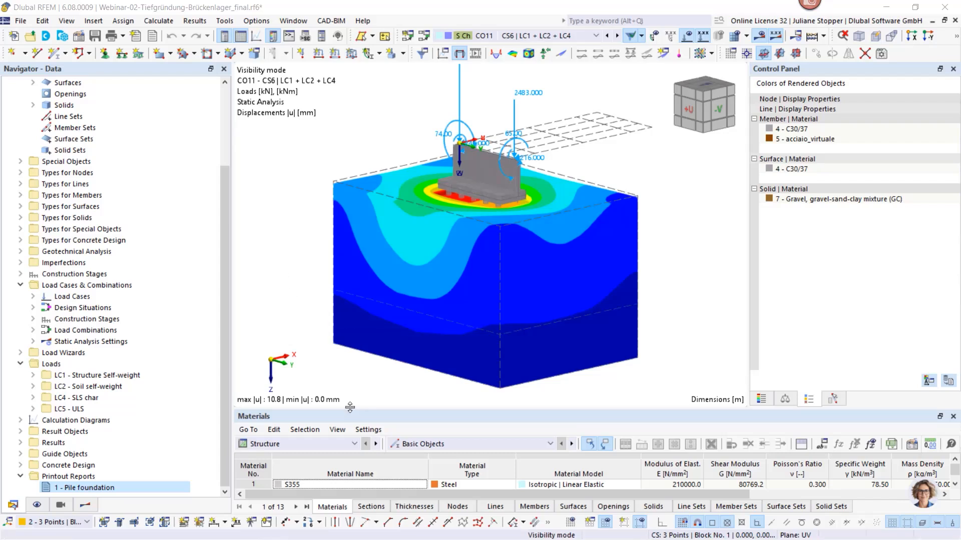
Enlarge the table area and start a new clipping plane under Guide Objects in the model data
left_click_drag(353, 410, 353, 382)
left_click(86, 505)
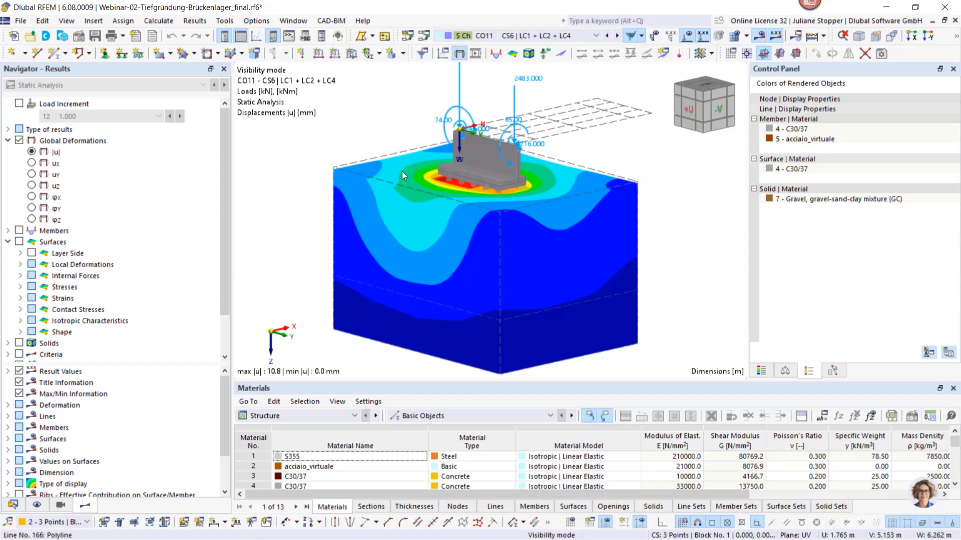
left_click(13, 506)
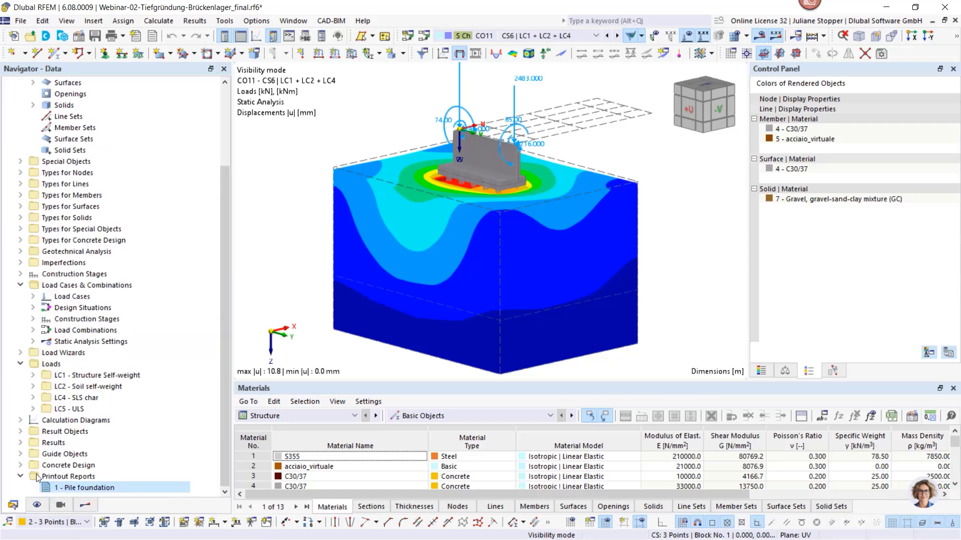
left_click(20, 453)
scroll(70, 430, "down", 2)
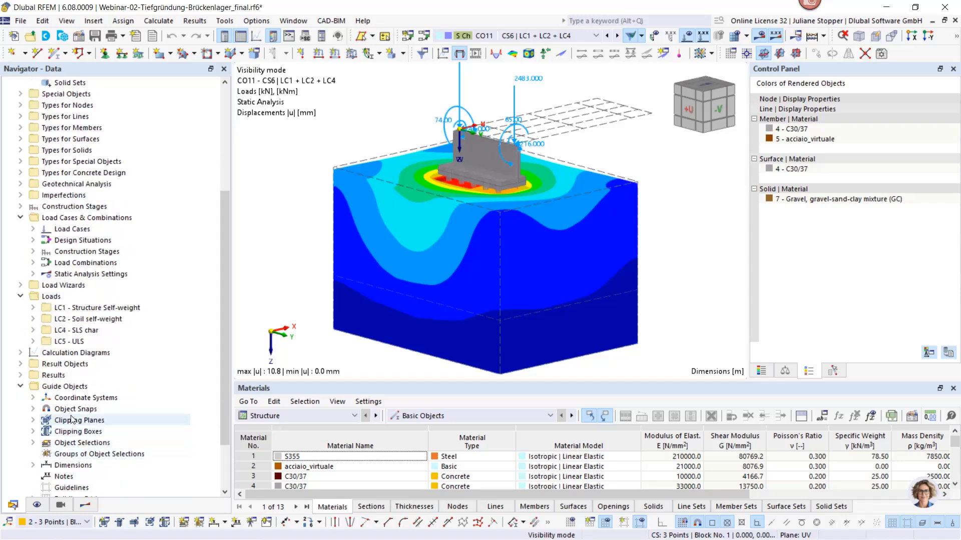
right_click(72, 420)
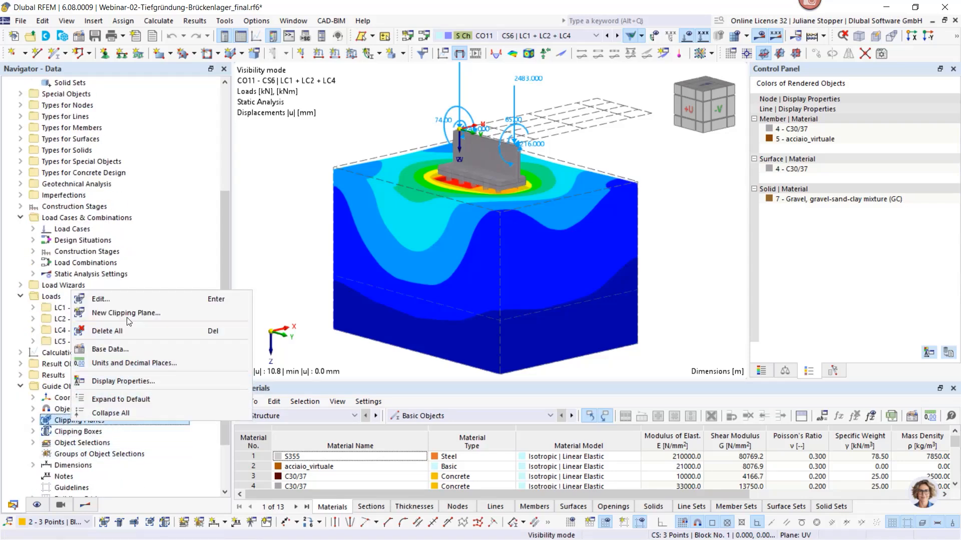
left_click(127, 312)
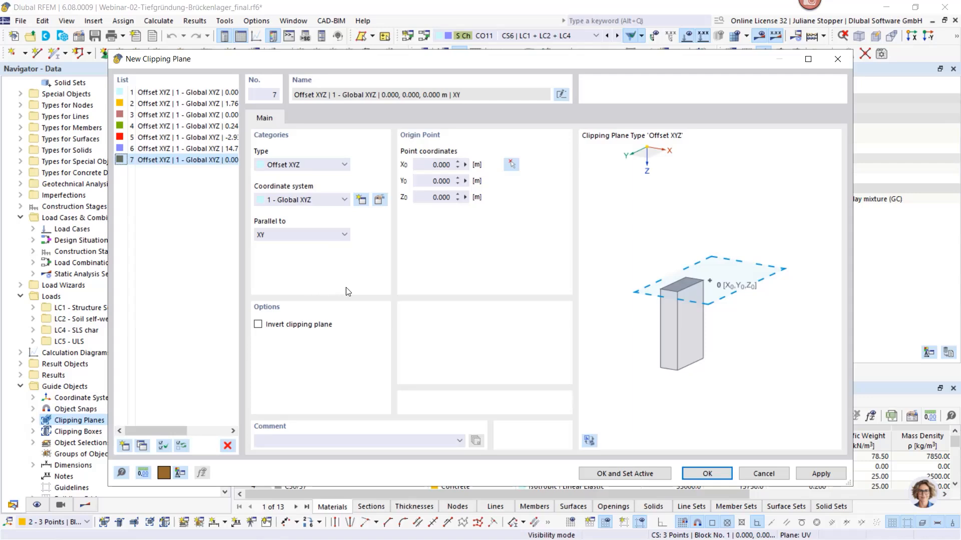
Place the clipping plane's origin at the pile-head node -2.903, 0.587, 6.262 m, parallel to YZ, and set the plane active
left_click(510, 164)
scroll(445, 180, "up", 3)
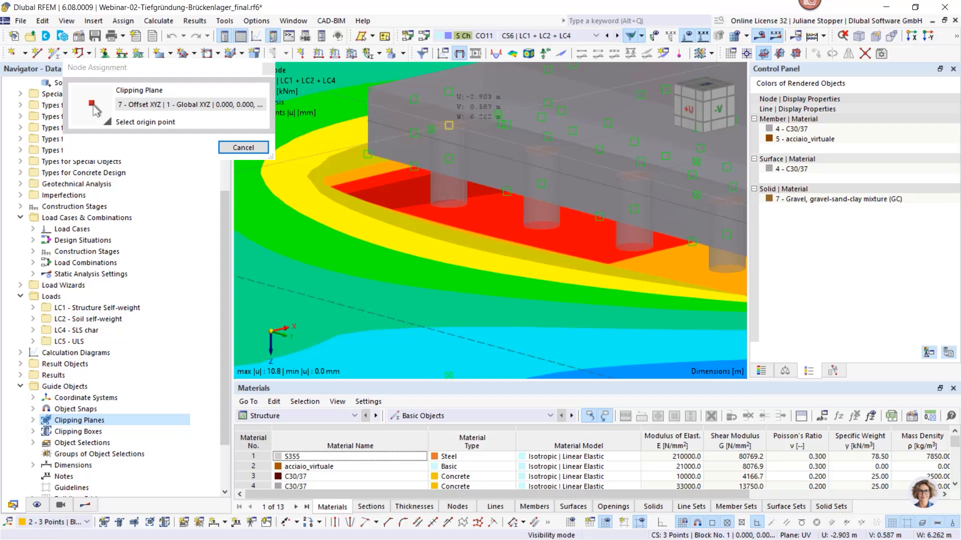
left_click(449, 125)
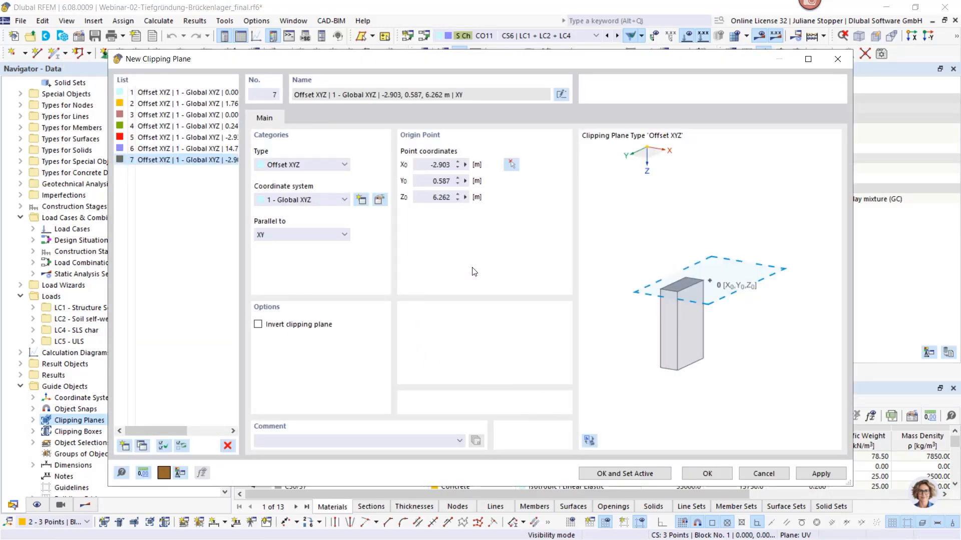
left_click(341, 235)
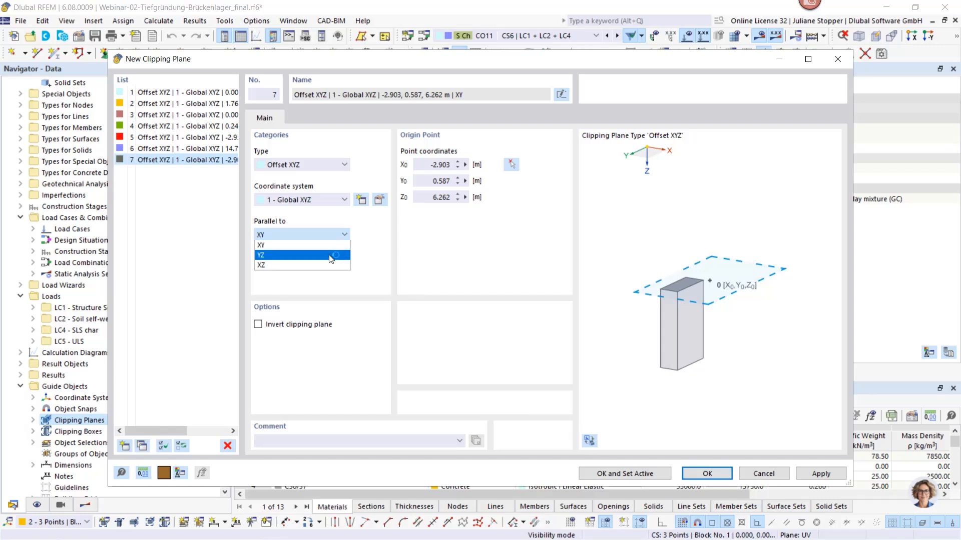
left_click(286, 256)
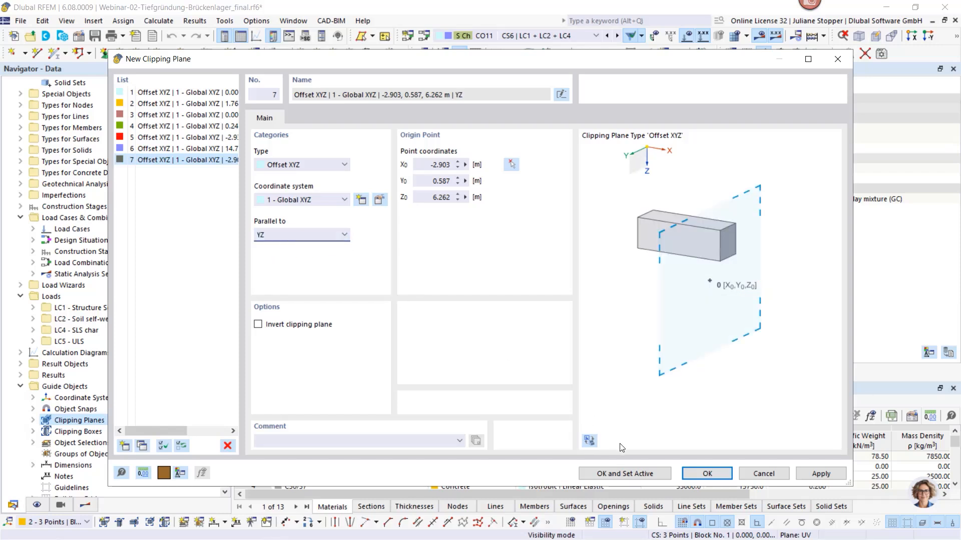
left_click(641, 476)
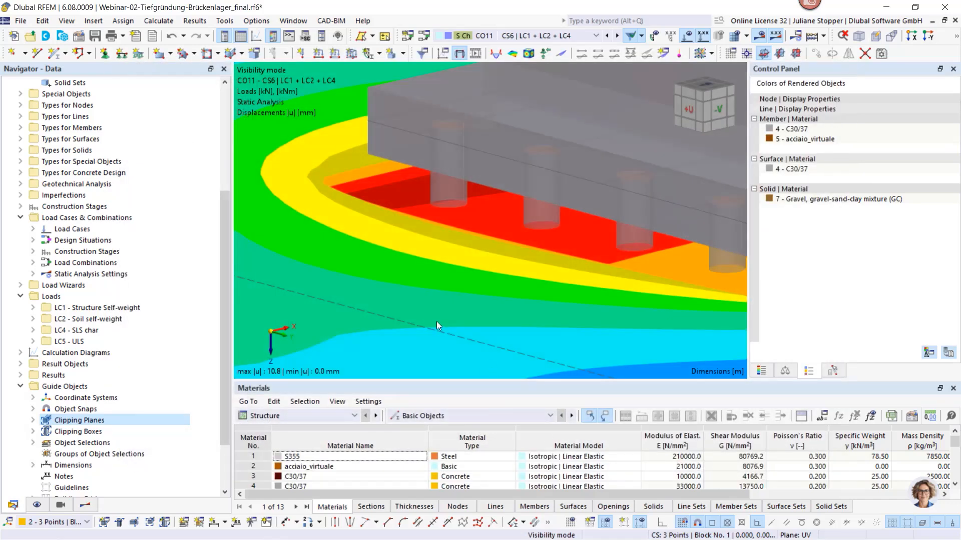
Shift the clipping plane outward through the soil block and back until it cuts the displacement field beneath the pile cap
scroll(437, 322, "down", 2)
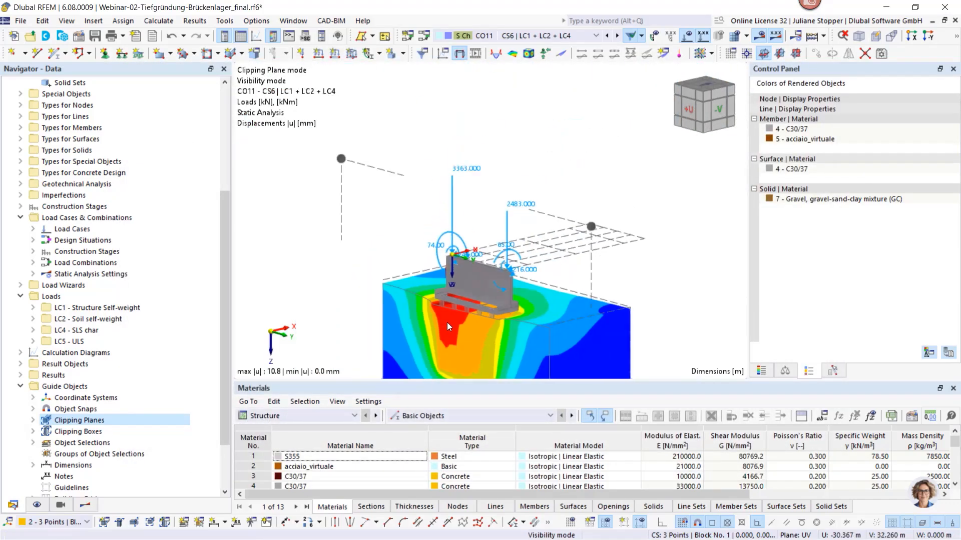
middle_click_drag(447, 322, 466, 177)
scroll(470, 184, "down", 3)
scroll(503, 251, "up", 1)
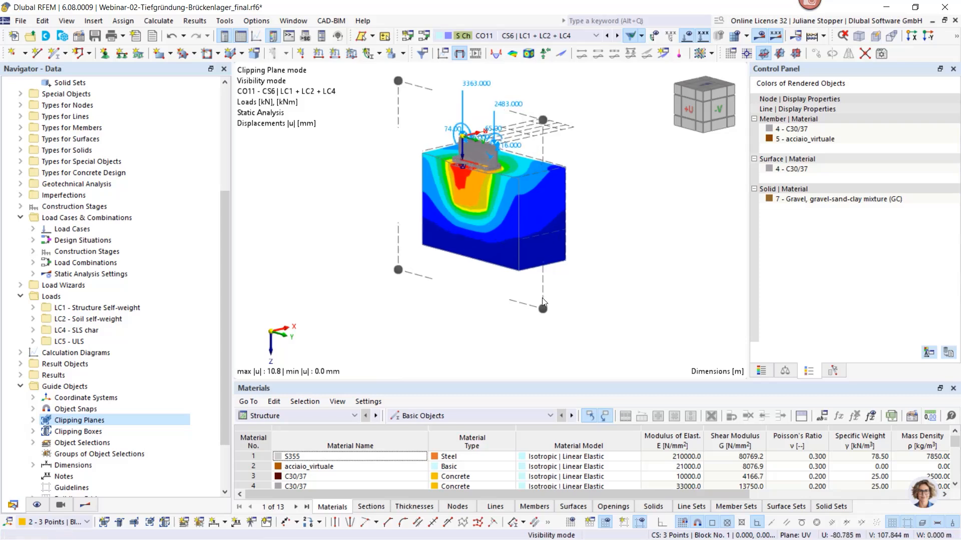
mouse_move(543, 314)
left_mouse_down()
mouse_move(576, 277)
mouse_move(519, 310)
mouse_move(554, 306)
mouse_move(538, 322)
left_mouse_up()
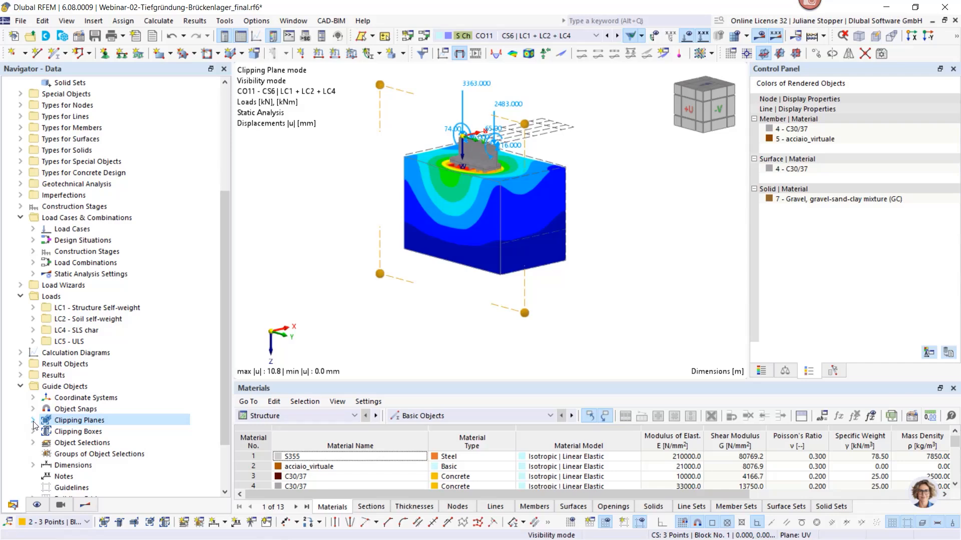
middle_click_drag(430, 279, 578, 320, "ctrl")
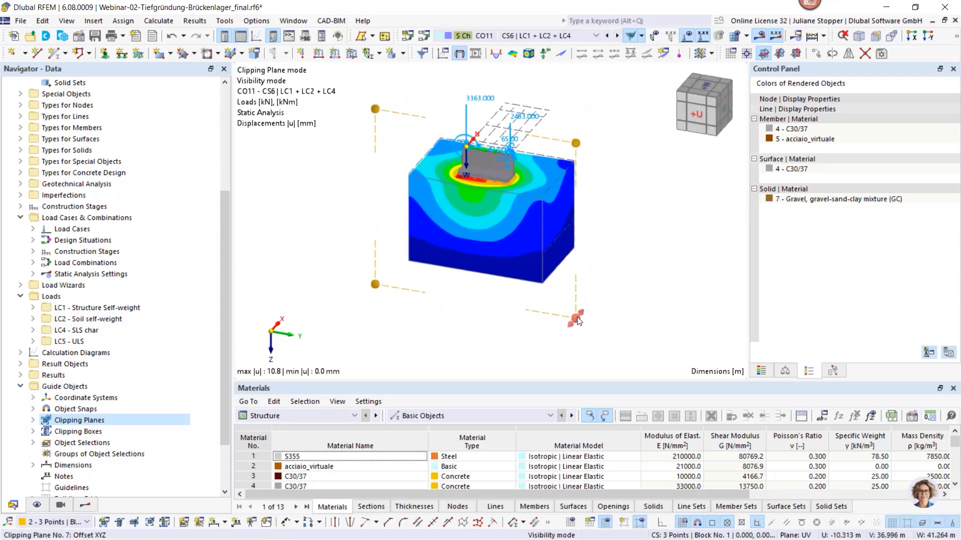
left_click_drag(578, 320, 583, 315)
scroll(500, 300, "up", 3)
middle_click_drag(499, 296, 496, 319)
scroll(504, 353, "down", 2)
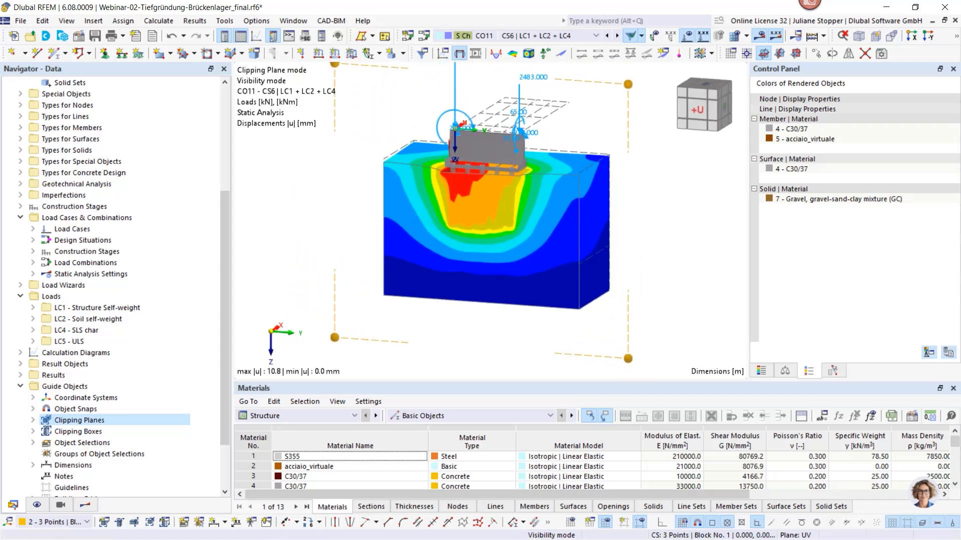
Cancel the visibility mode to show the whole bridge, and hide the loads of CO11
left_click(956, 39)
left_click(892, 52)
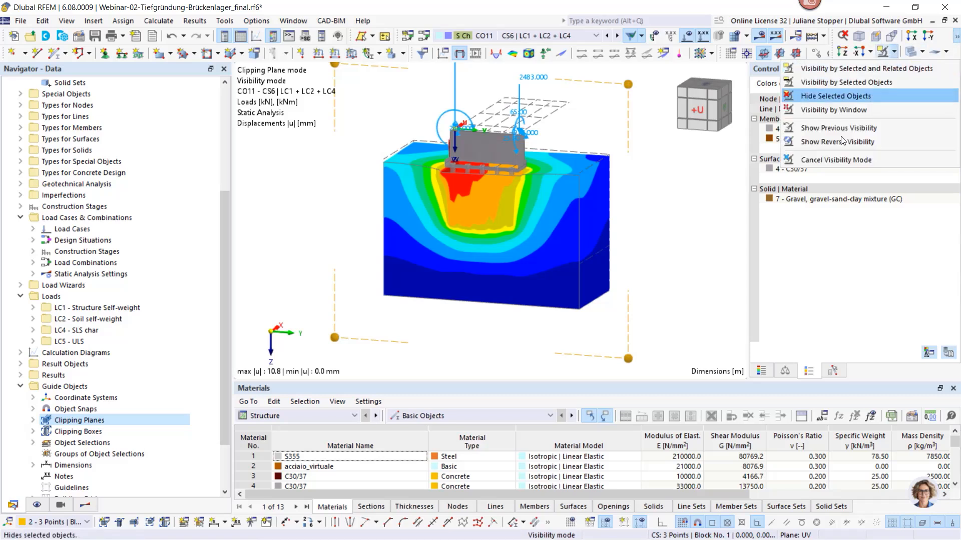
left_click(833, 160)
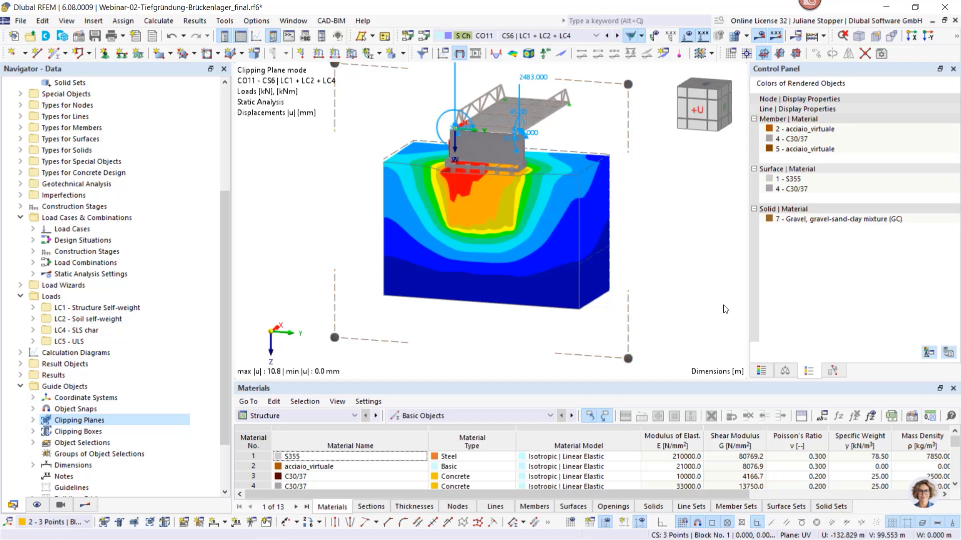
scroll(726, 309, "down", 3)
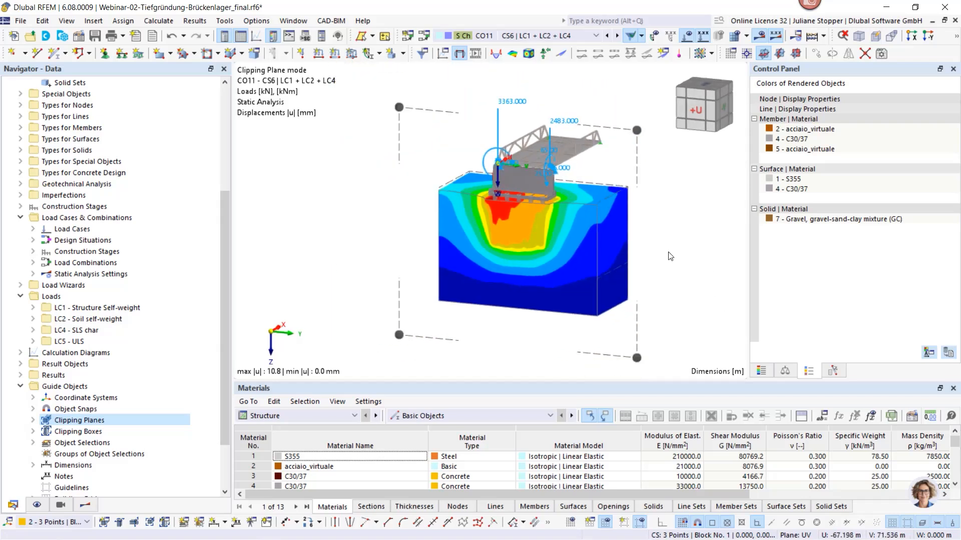
left_click(686, 36)
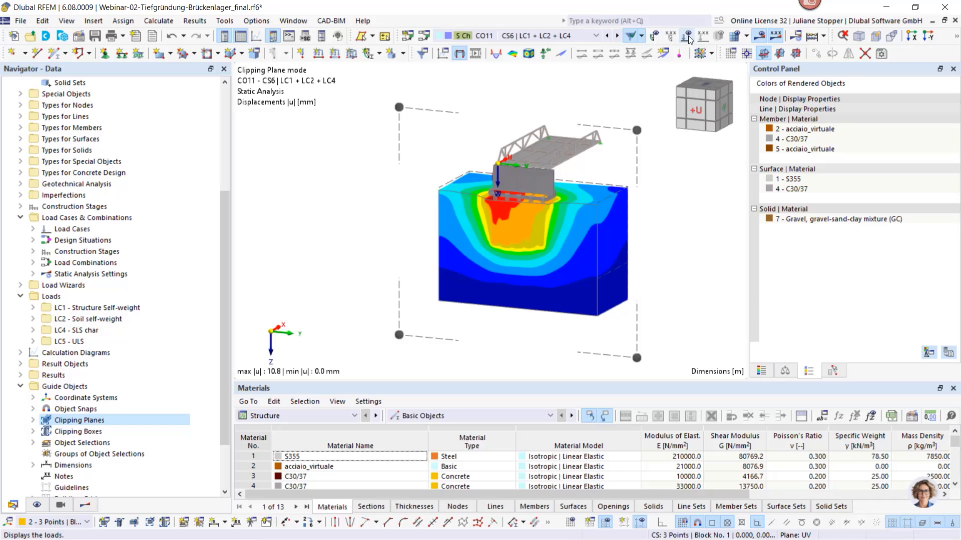
Start printing the clipped displacement view to the Pile foundation printout report, without the color panel of rendered objects
left_click(20, 22)
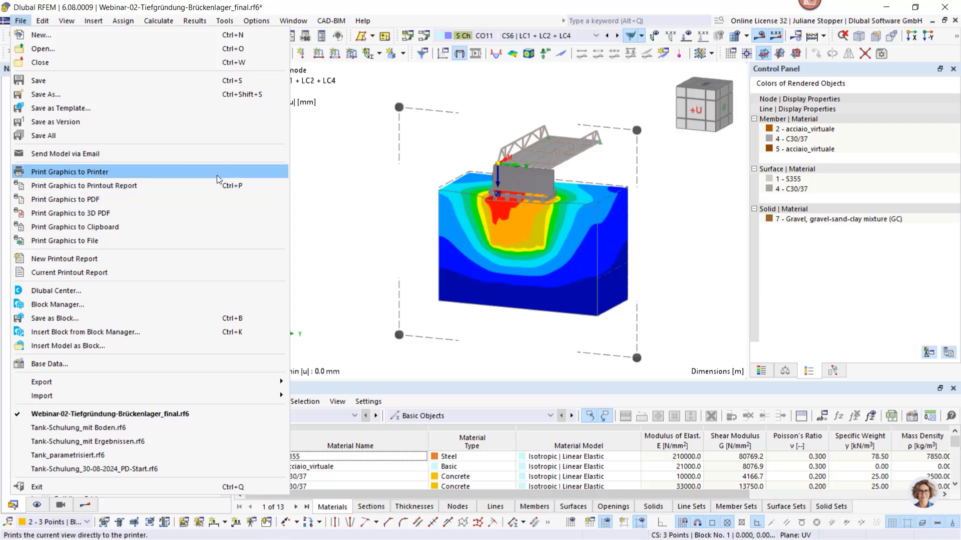
left_click(96, 186)
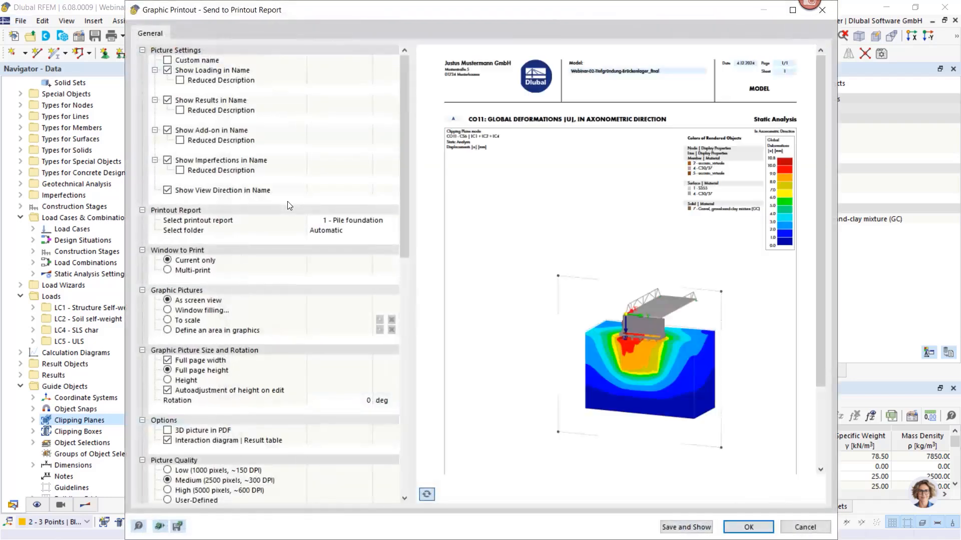
left_click_drag(404, 241, 408, 484)
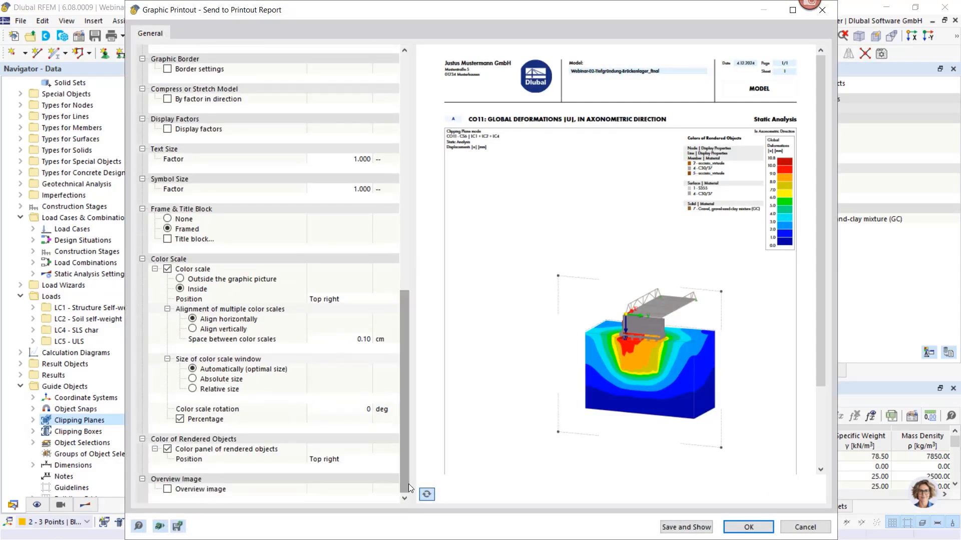
left_click(167, 449)
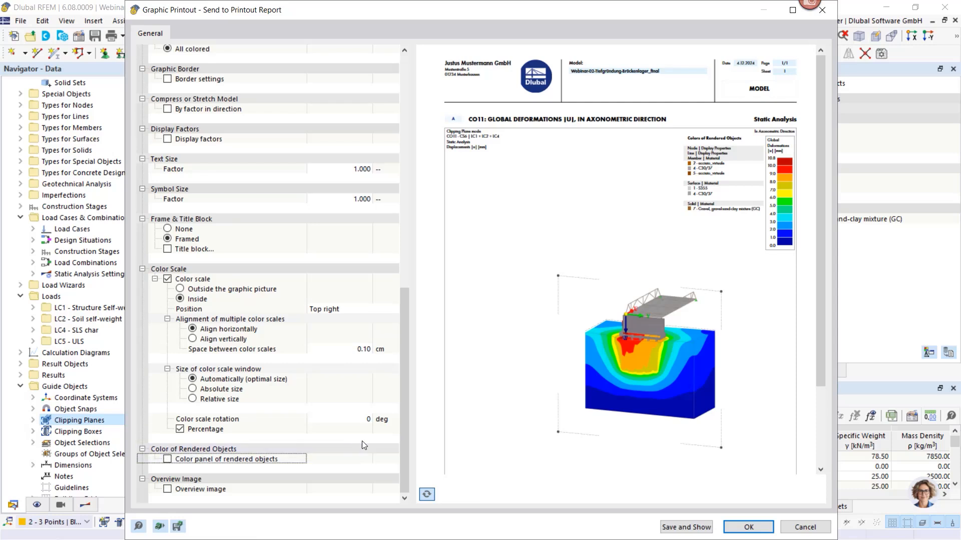
Define the printed picture's size by height instead of full page height, with a height ratio of 50 %
left_click_drag(403, 427, 403, 299)
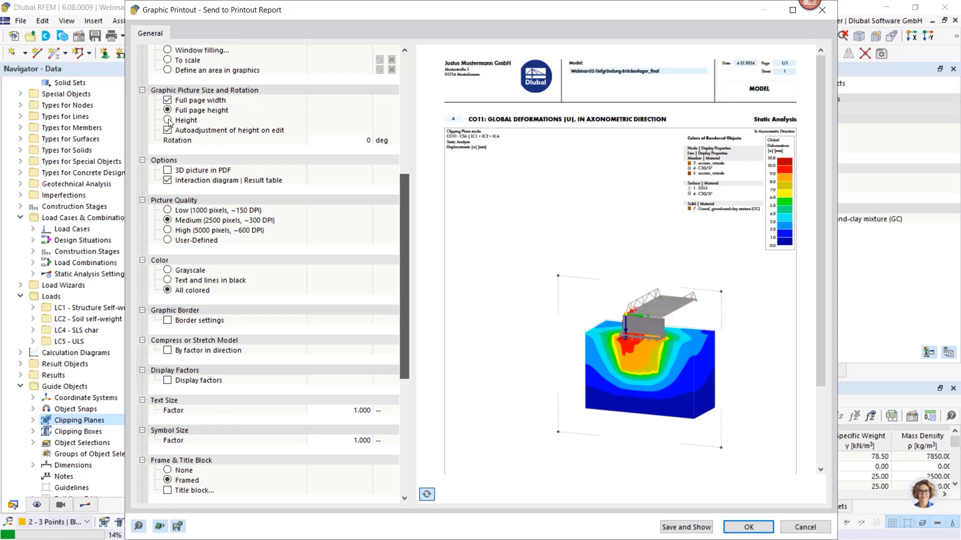
scroll(169, 123, "up", 1)
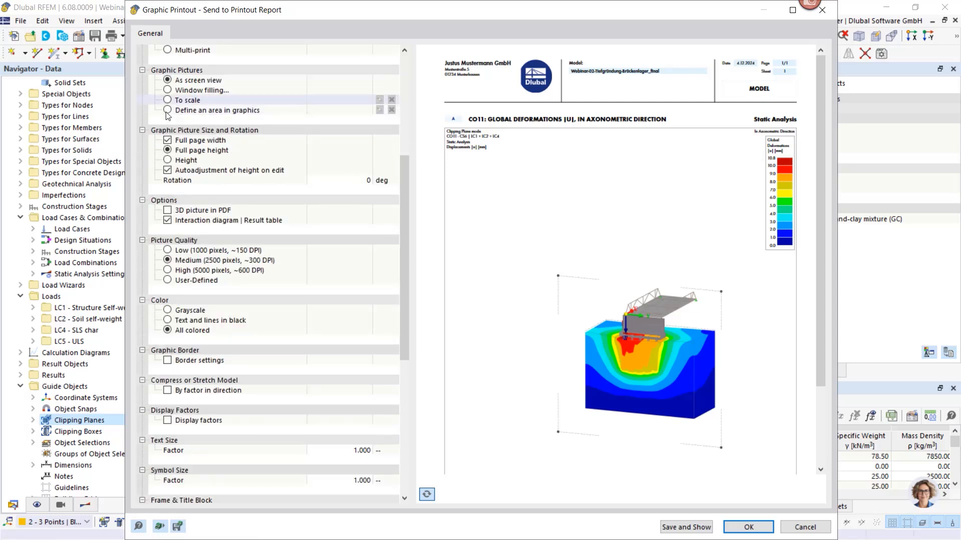
left_click(168, 160)
left_click(344, 172)
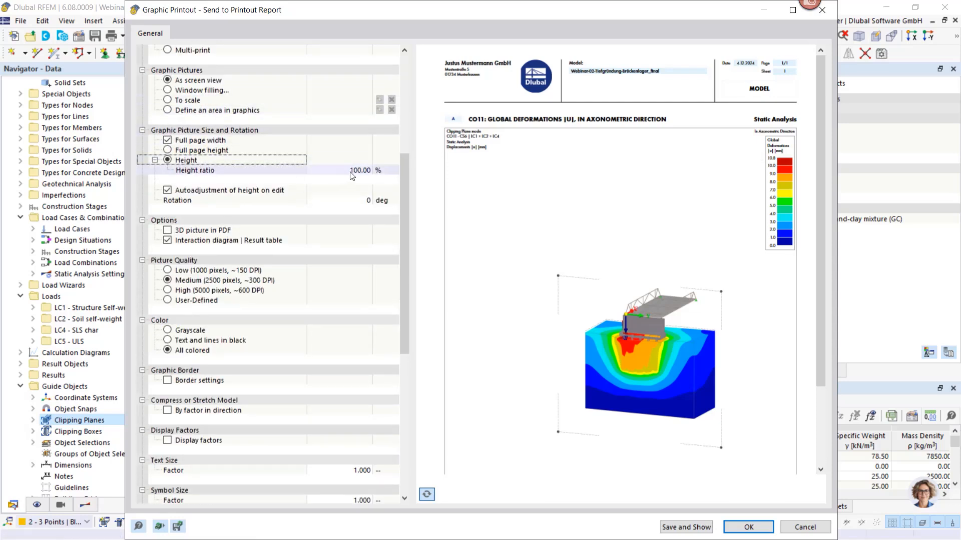
left_click(344, 173)
type("50")
key("Return")
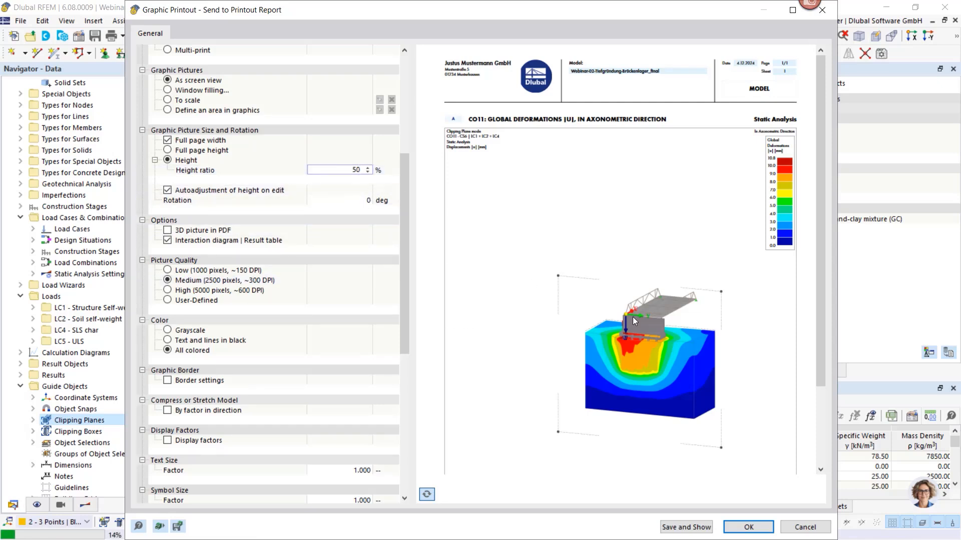
Turn off the autoadjustment of height on edit and send the 50 % high displacement picture to the printout report
key("Tab")
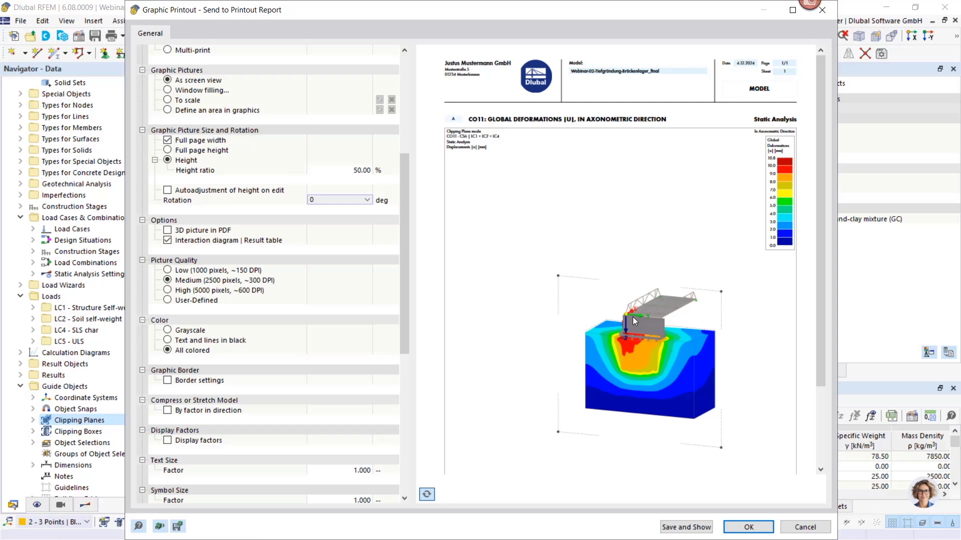
left_click(330, 182)
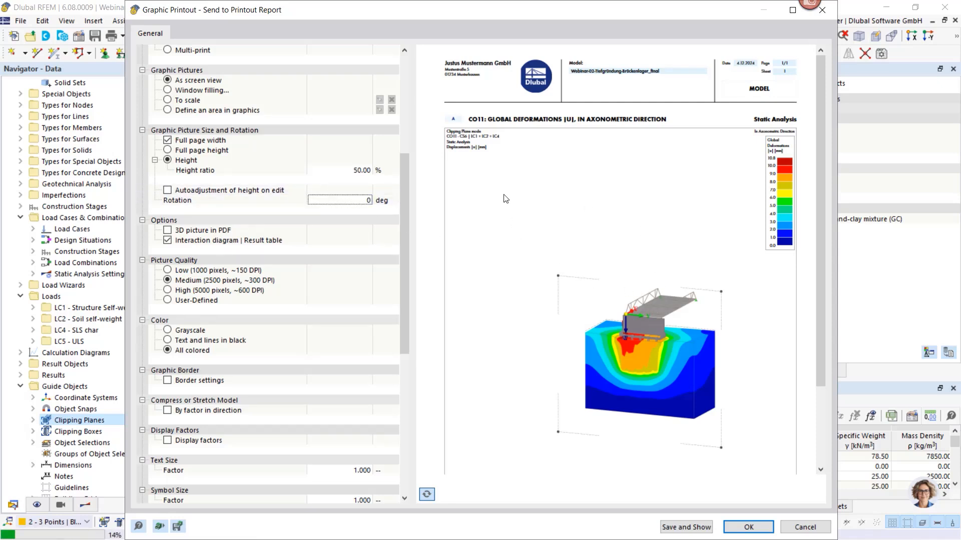
scroll(702, 487, "down", 1)
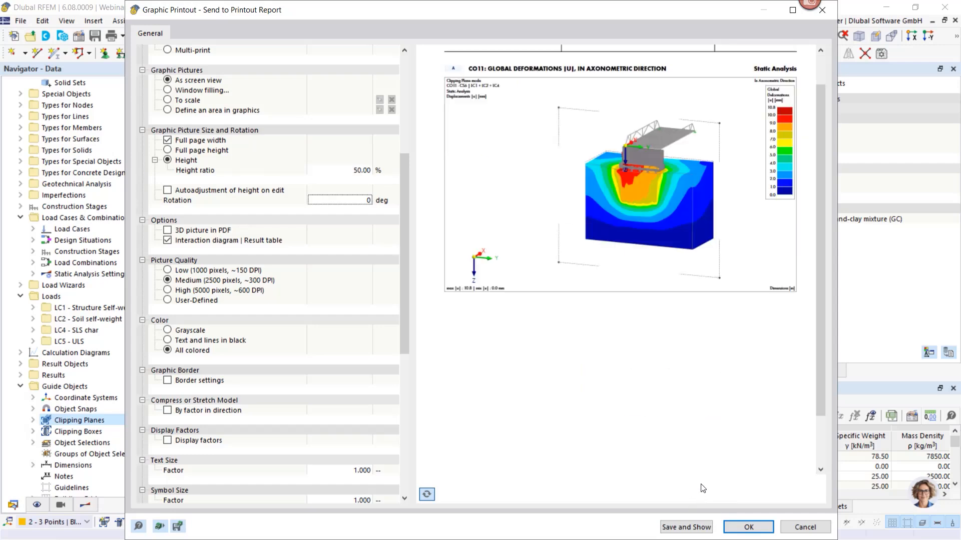
left_click(748, 526)
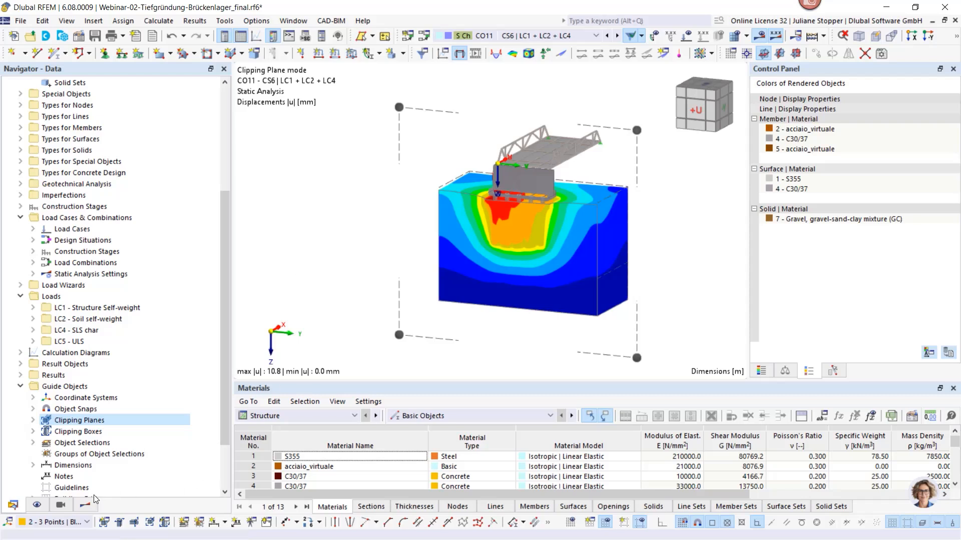
left_click(92, 508)
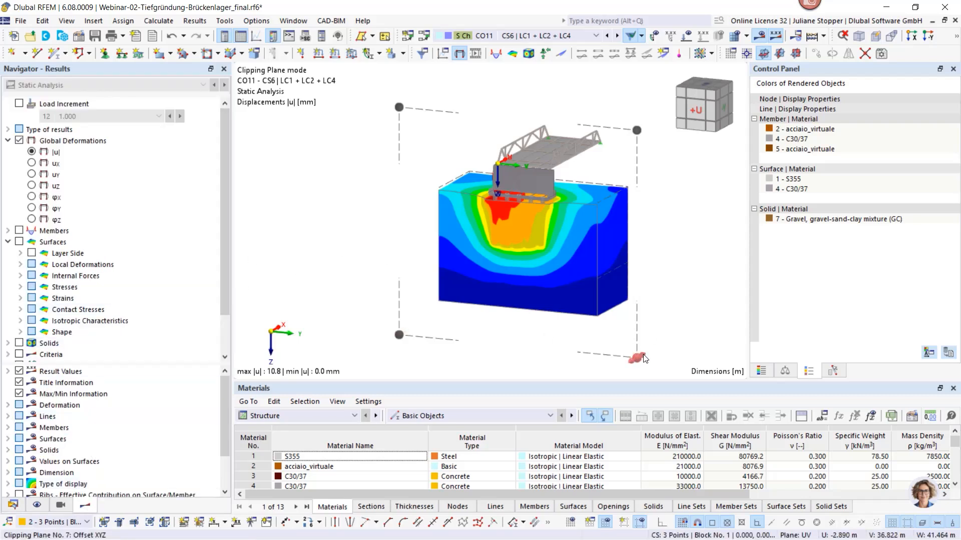
left_click_drag(643, 358, 641, 362)
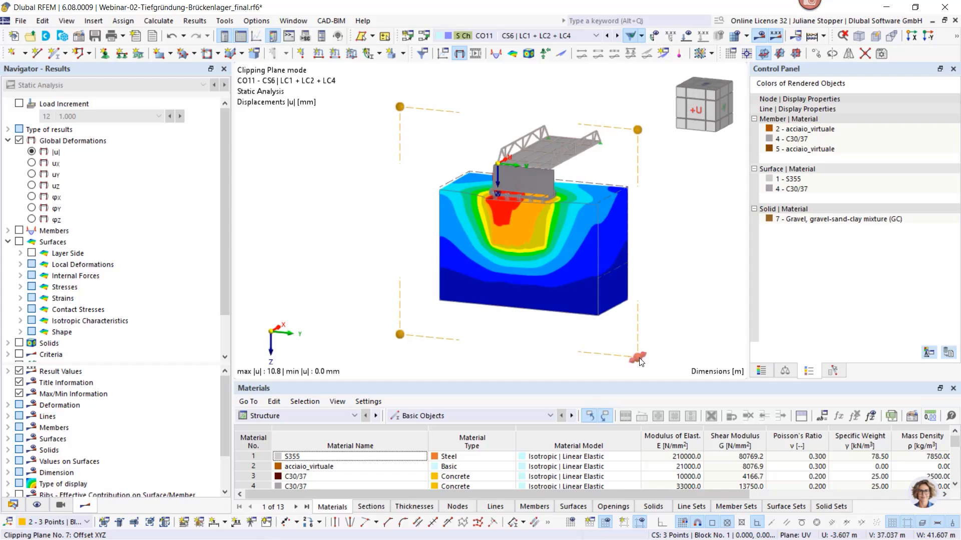
right_click(641, 362)
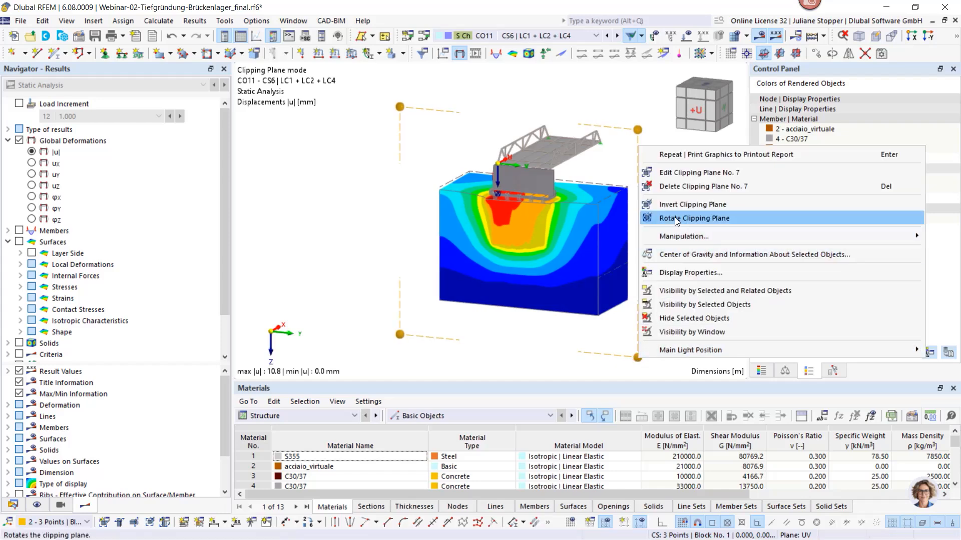
left_click(680, 173)
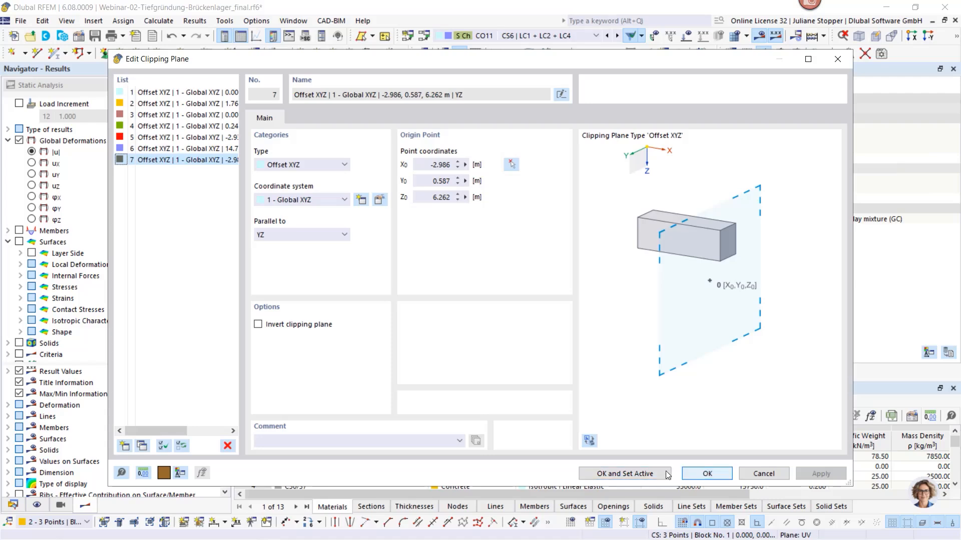
left_click(764, 473)
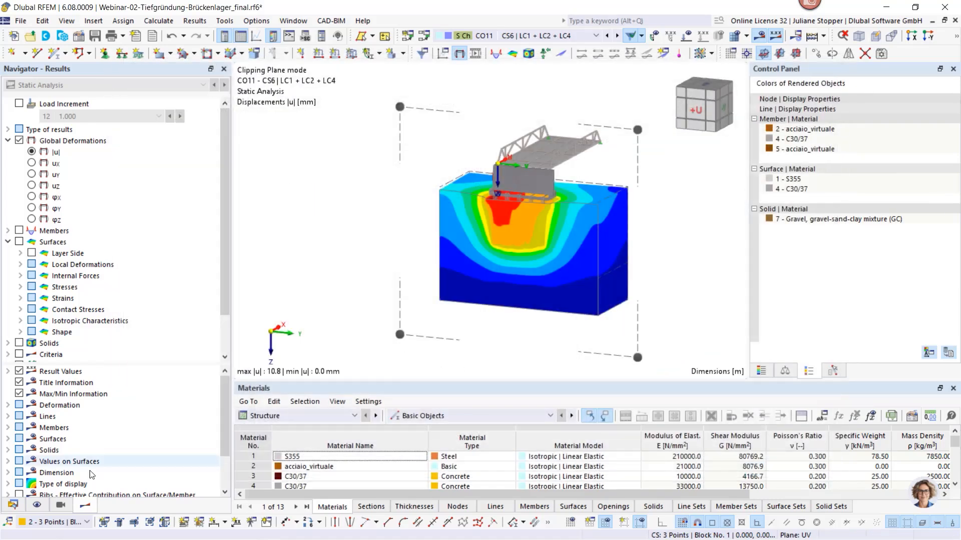
Switch off clipping plane 7 so the soil block is displayed unclipped
left_click(13, 505)
left_click(33, 420)
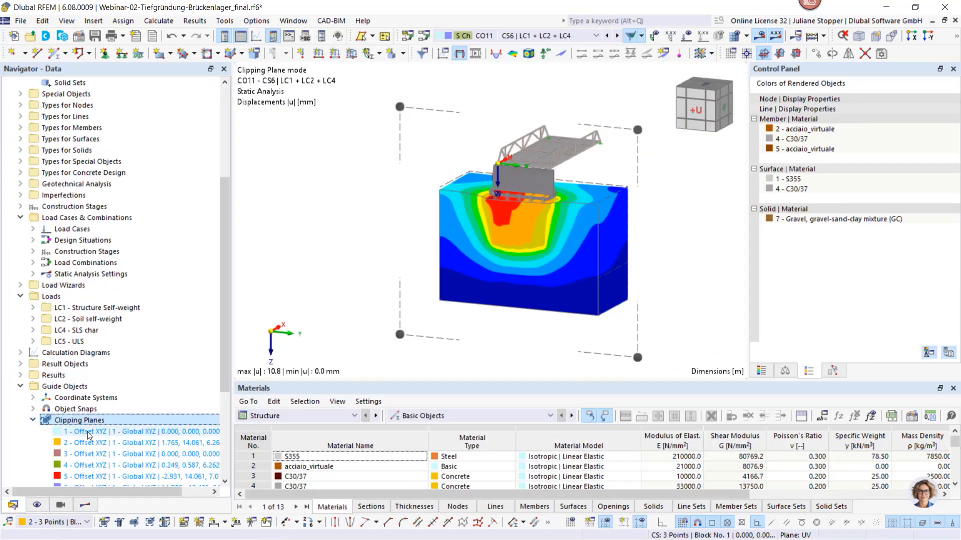
scroll(90, 401, "down", 3)
left_click(90, 398)
right_click(90, 398)
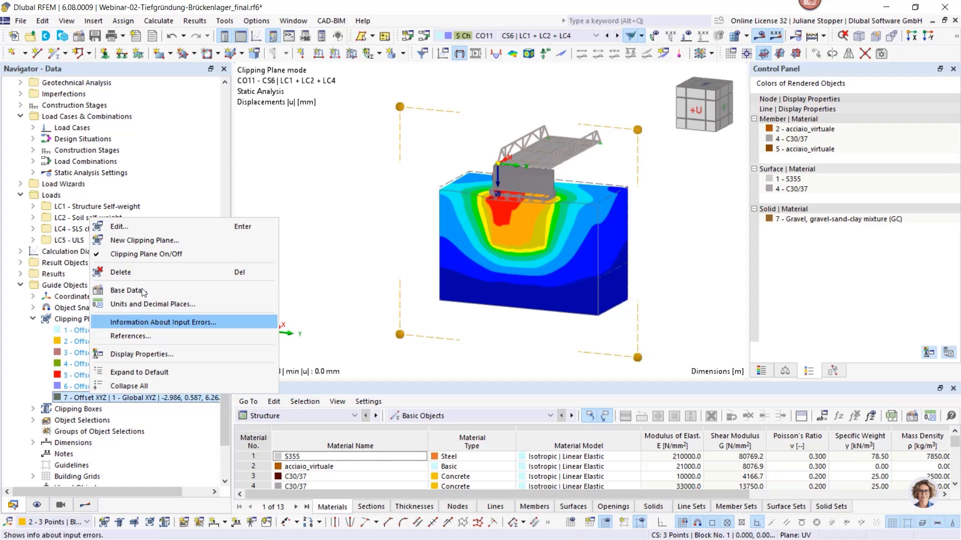
left_click(139, 254)
left_click(33, 318)
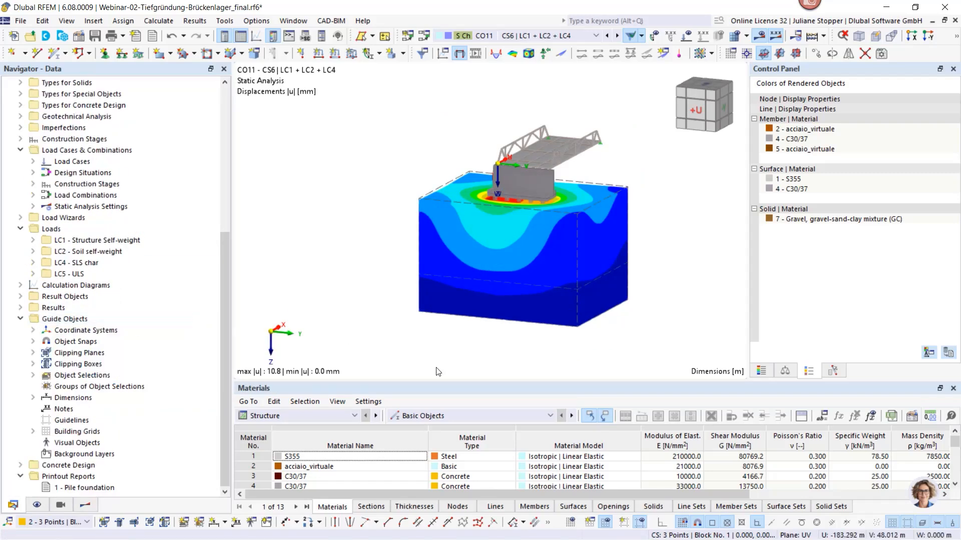
Create result section 5 projected in global Z, from -0.300, -13.425, 6.262 to -0.300, 26.575, 6.262 m, between opposite top edges of the soil block
middle_click_drag(581, 361, 547, 368, "ctrl")
scroll(593, 259, "up", 3)
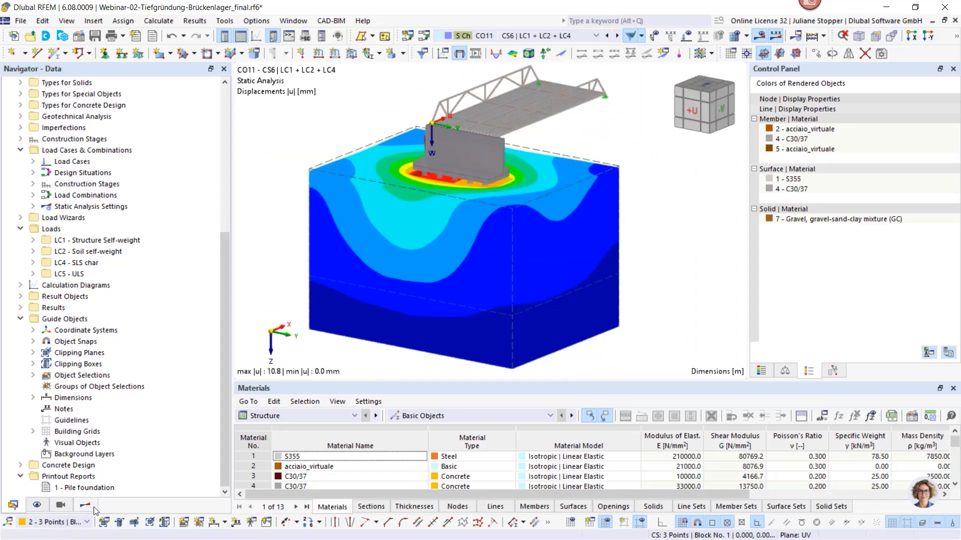
left_click(86, 505)
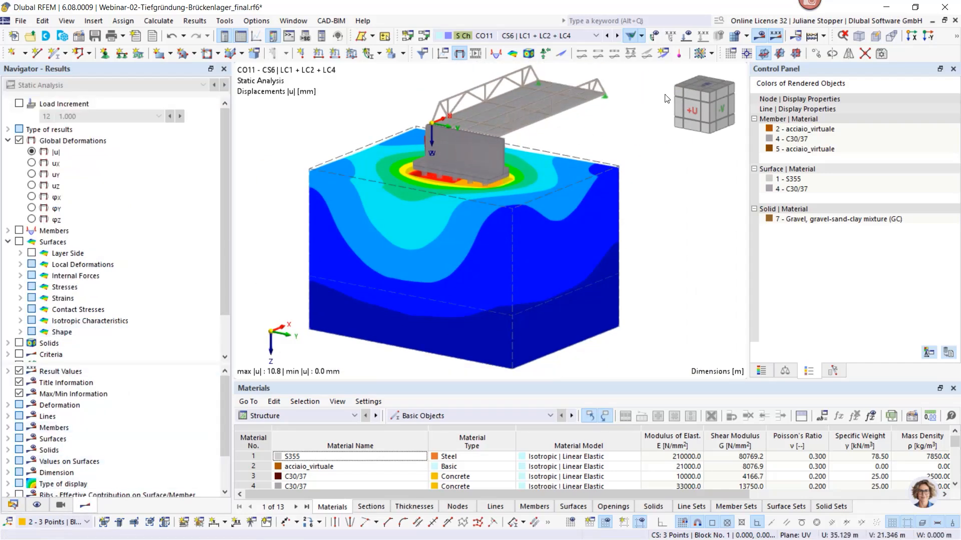
left_click(665, 53)
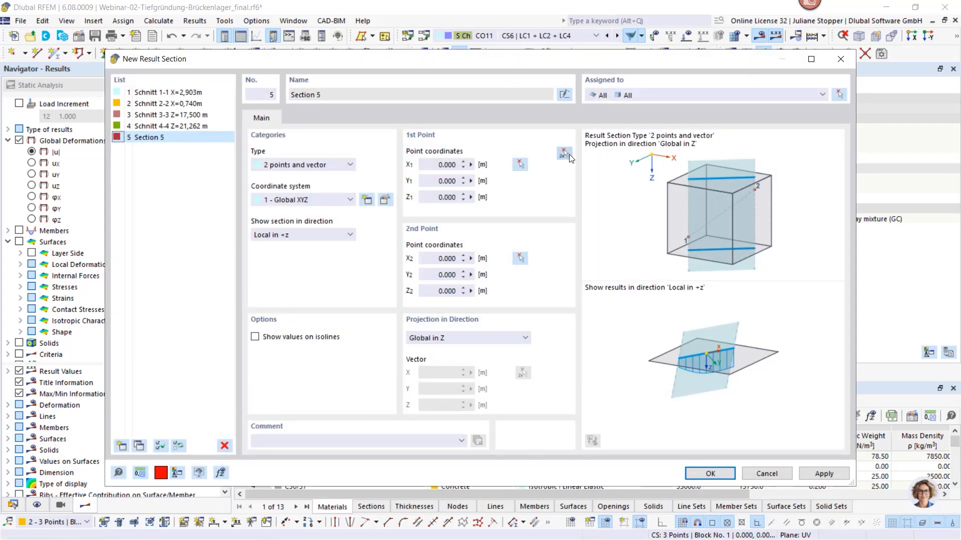
left_click(563, 154)
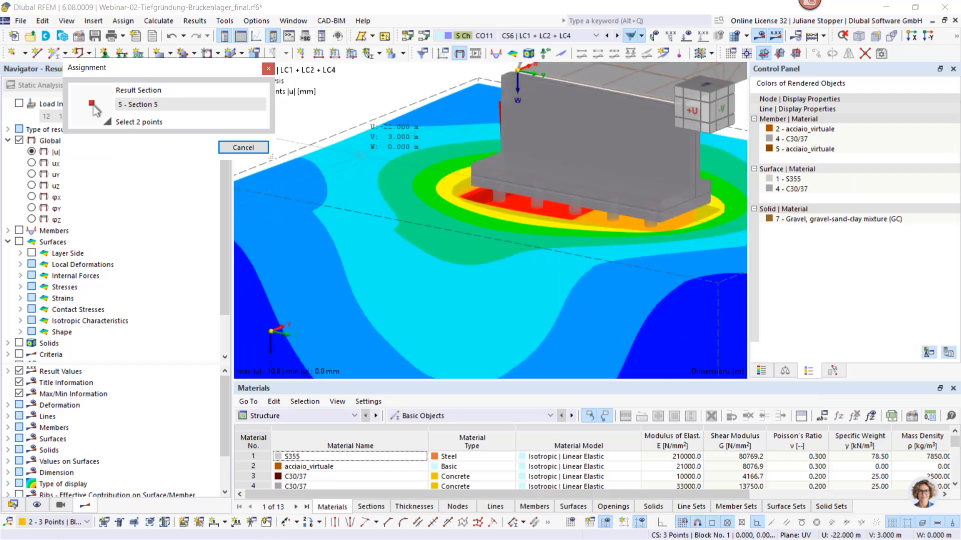
scroll(351, 133, "down", 2)
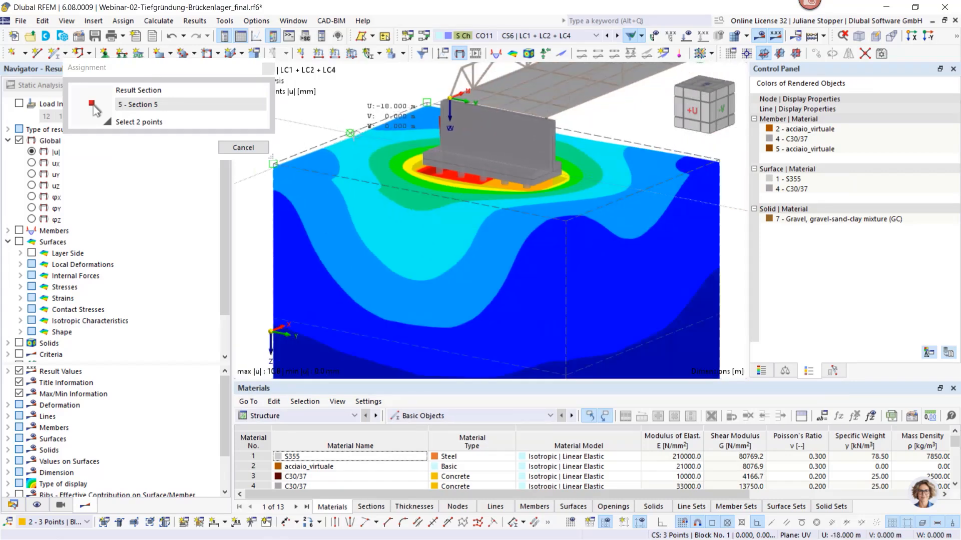
left_click(351, 133)
left_click(643, 190)
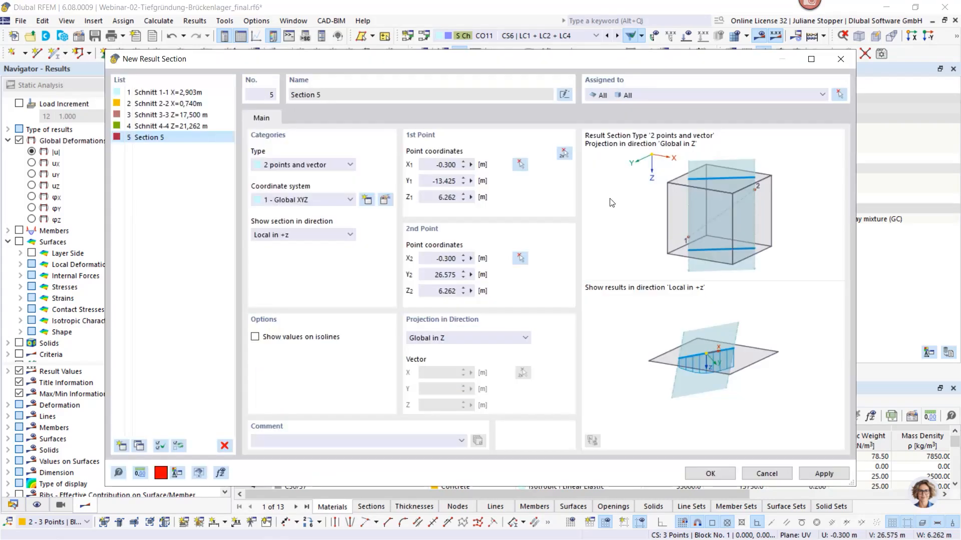
left_click(697, 474)
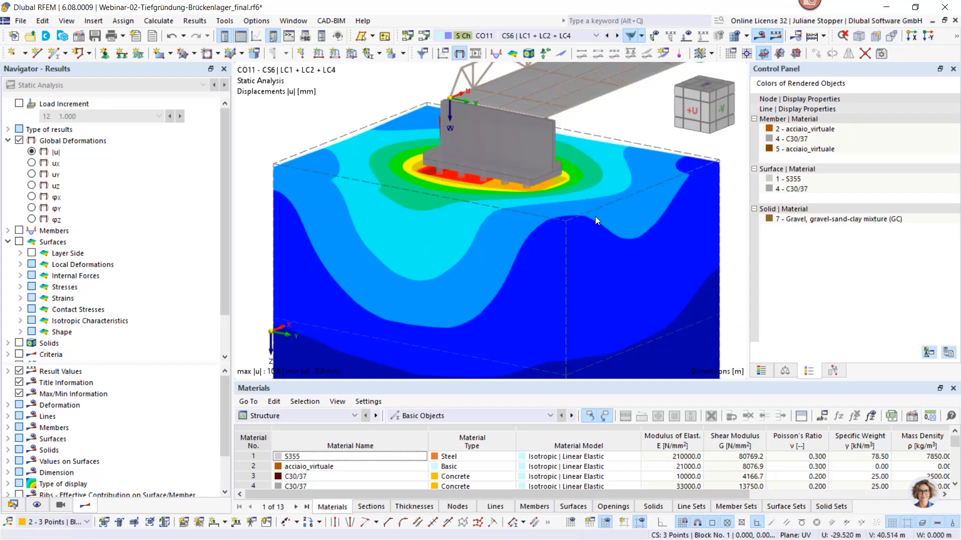
Display the result sections with the global deformations and set the type of display to Isobands
scroll(44, 276, "down", 2)
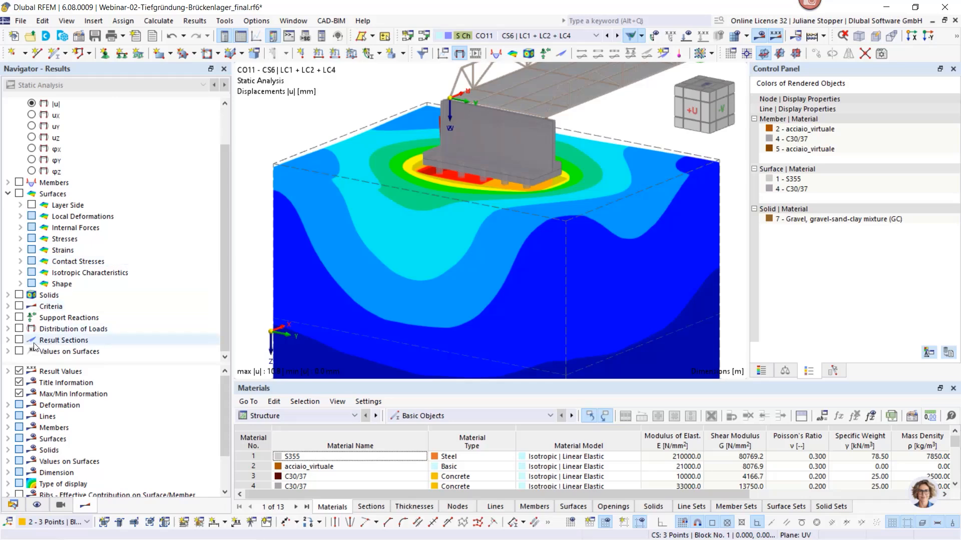
left_click(18, 343)
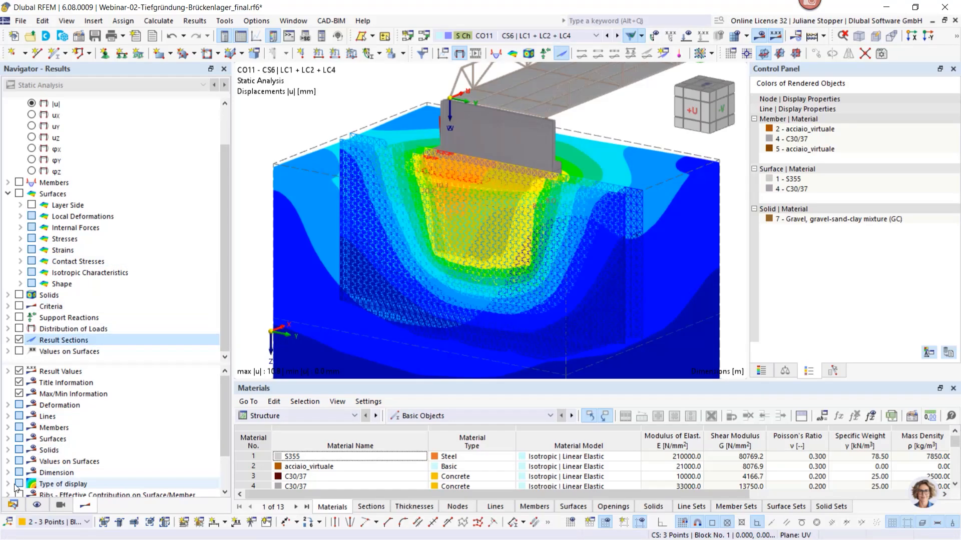
scroll(115, 406, "down", 2)
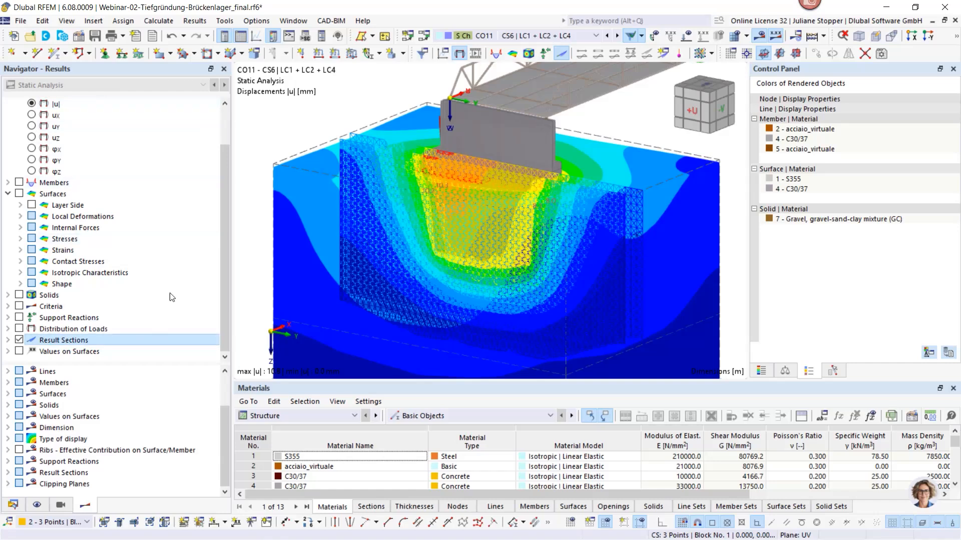
left_click_drag(222, 206, 157, 162)
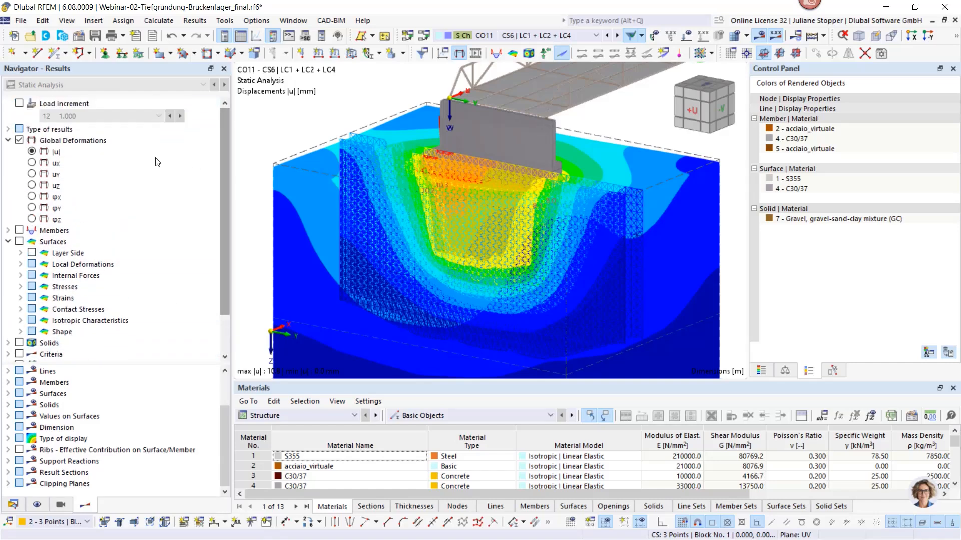
left_click(8, 140)
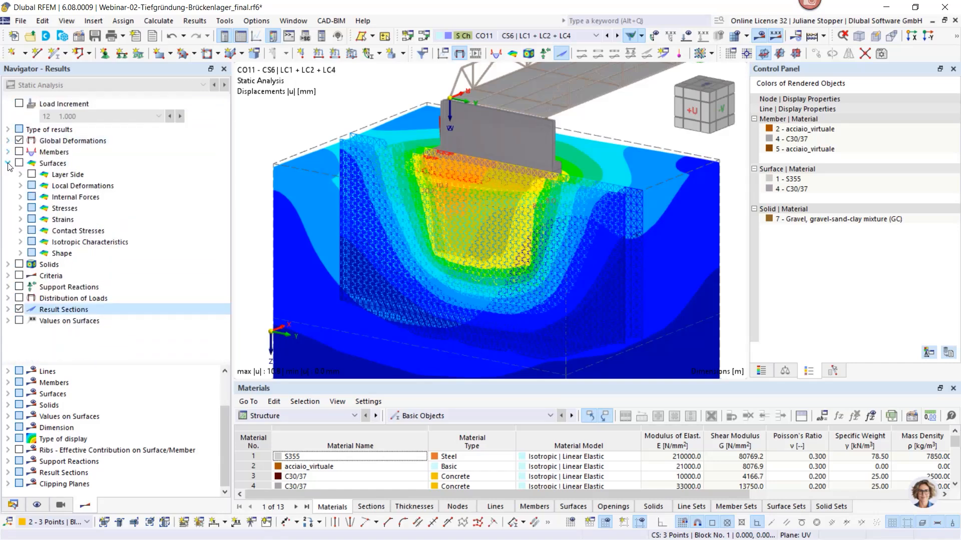
left_click(8, 164)
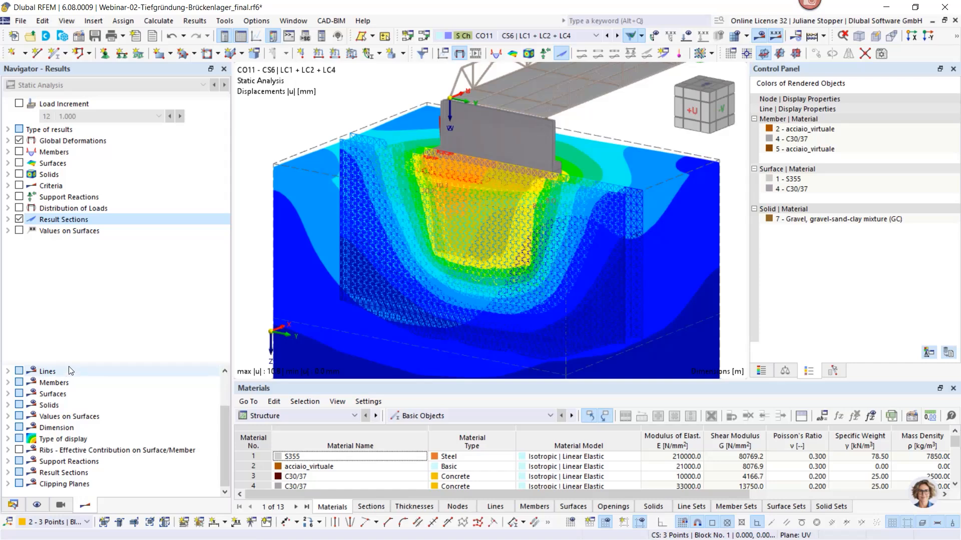
left_click(8, 438)
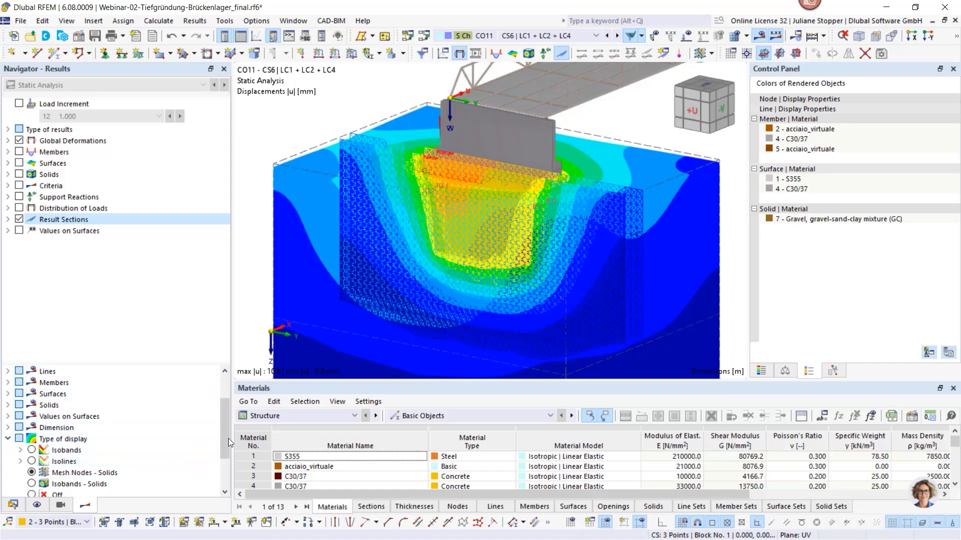
left_click_drag(160, 366, 160, 326)
left_click_drag(224, 398, 225, 420)
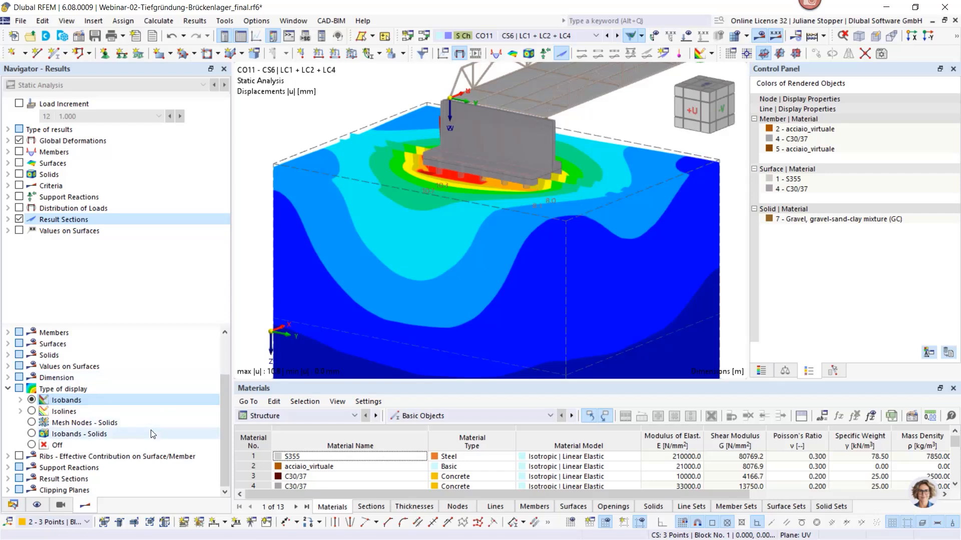
Draw the result sections in the foreground of the displacement plot
left_click(8, 478)
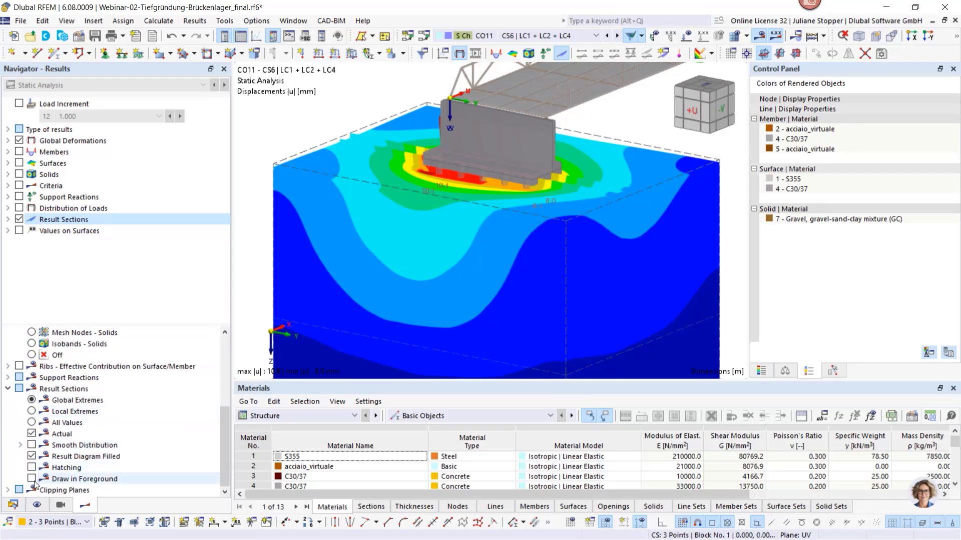
left_click(33, 479)
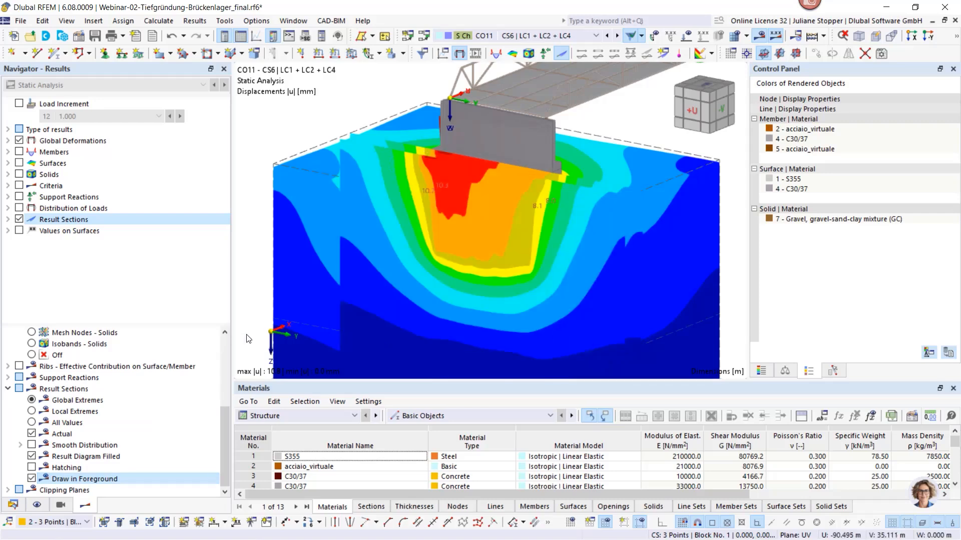
scroll(380, 232, "down", 3)
middle_click_drag(392, 255, 333, 259, "ctrl")
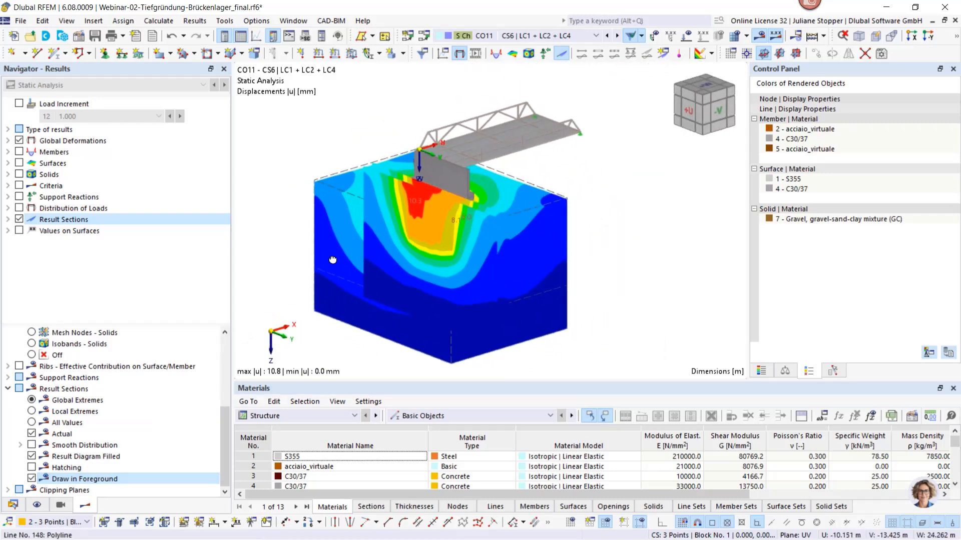
Hide result section 5 and also show sections Schnitt 2-2, Schnitt 3-3 and Schnitt 4-4
left_click(8, 220)
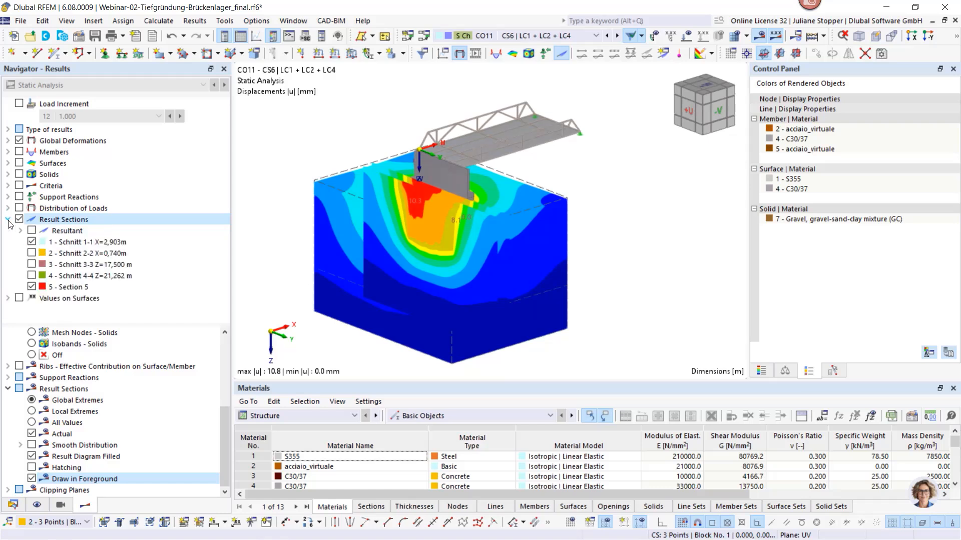
left_click(32, 288)
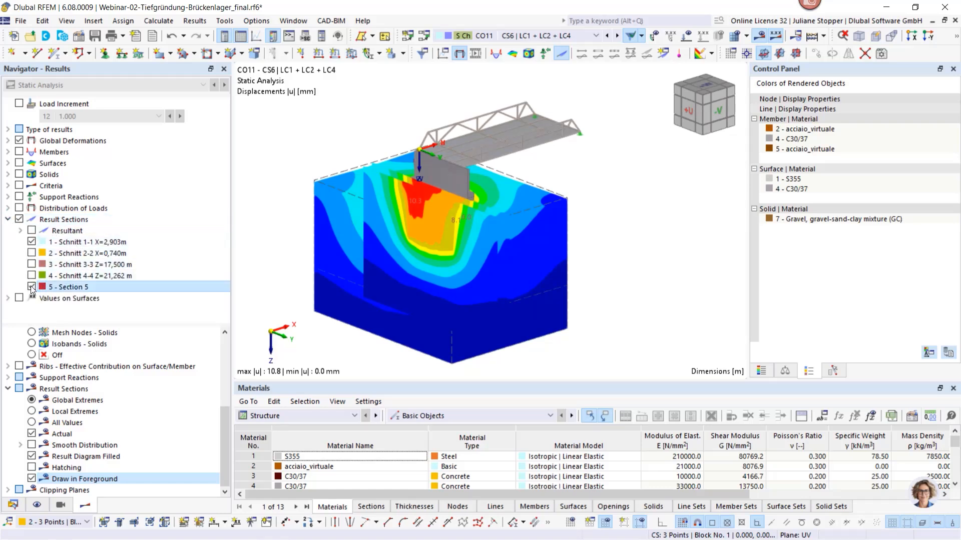
key("space")
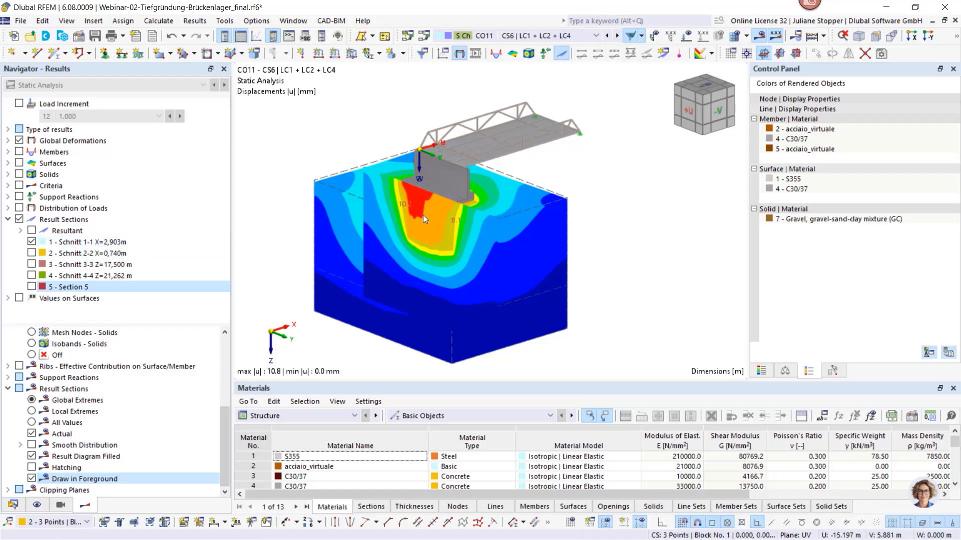
left_click(32, 254)
left_click(33, 267)
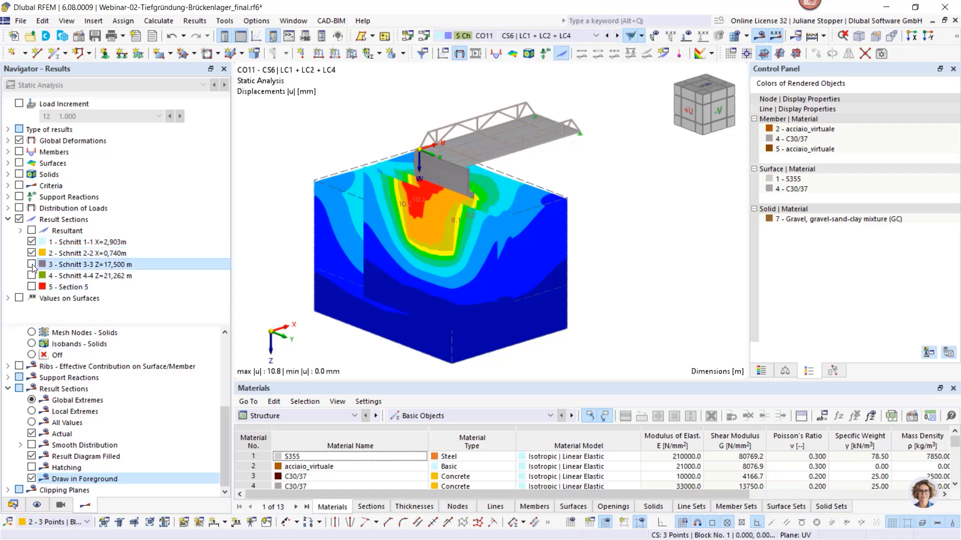
left_click(31, 276)
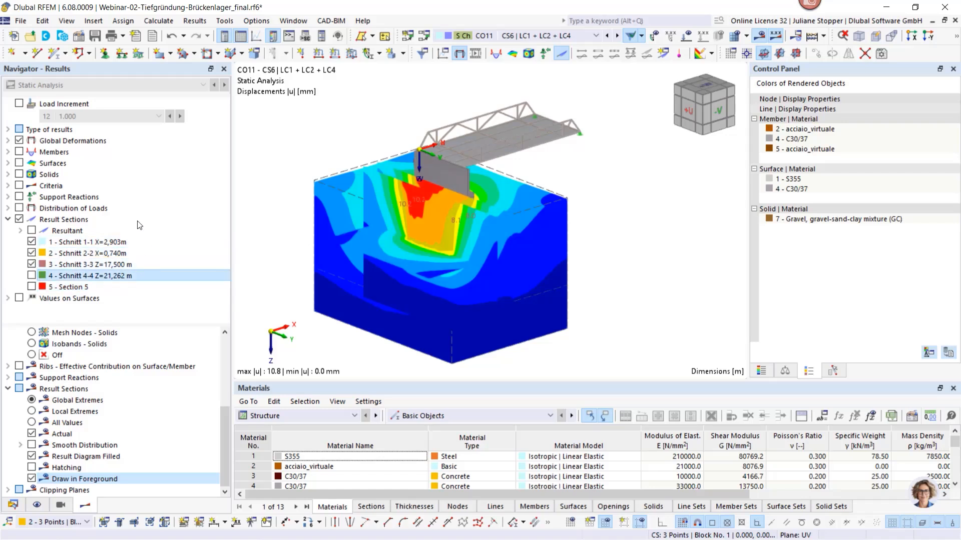
Turn off the model's global deformations and stop drawing the result sections in the foreground, leaving displacements on the sections only
left_click(19, 141)
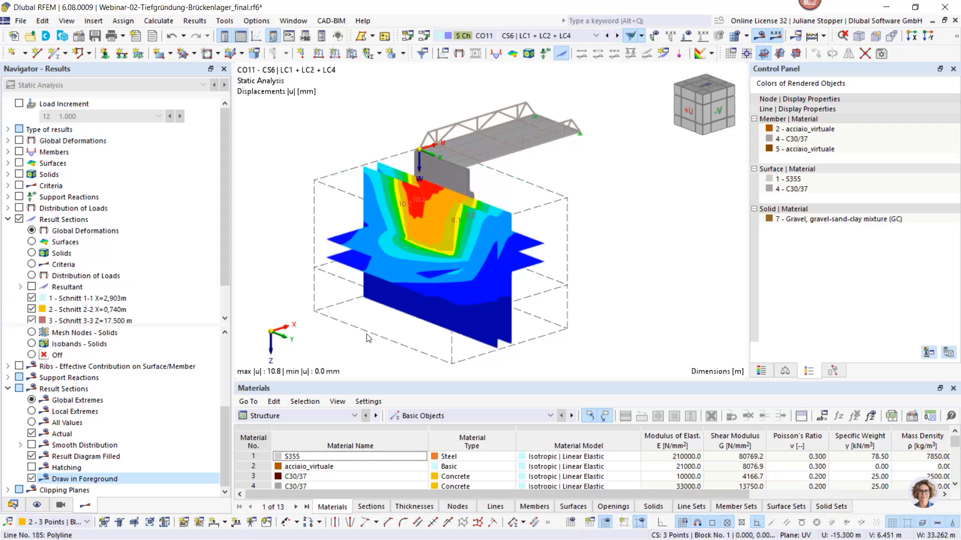
middle_click_drag(345, 328, 310, 352, "ctrl")
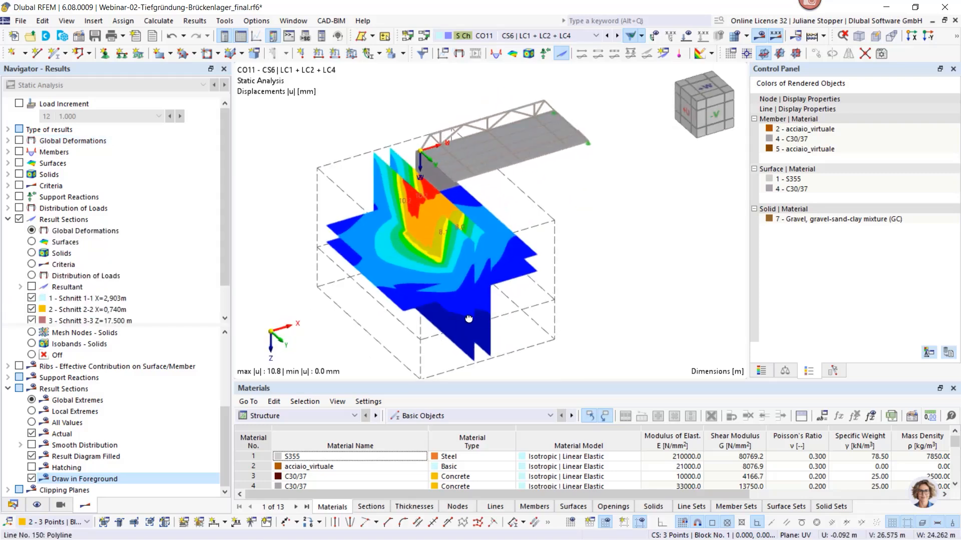
mouse_move(470, 322)
middle_mouse_down("ctrl")
mouse_move(410, 299)
mouse_move(474, 306)
middle_mouse_up("ctrl")
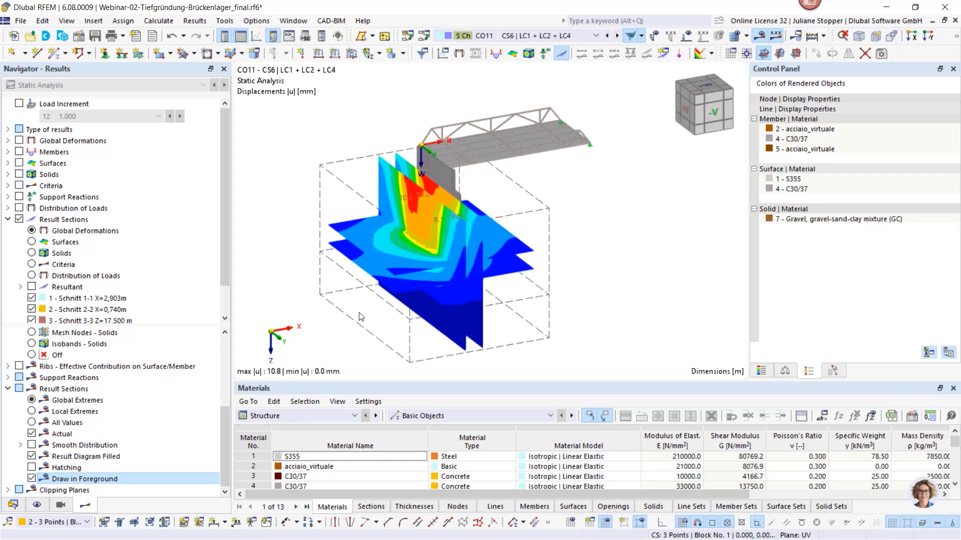
middle_click_drag(524, 281, 399, 262, "ctrl")
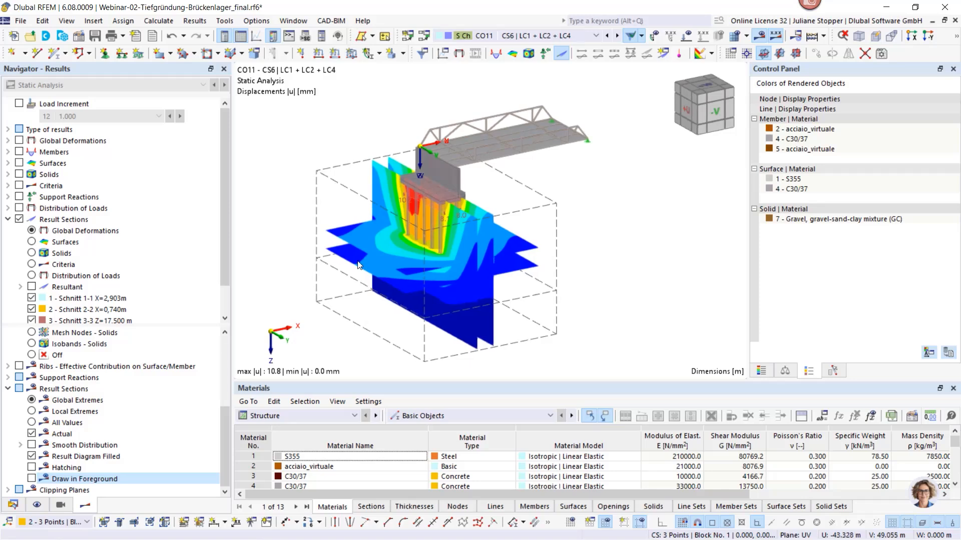
scroll(365, 261, "up", 2)
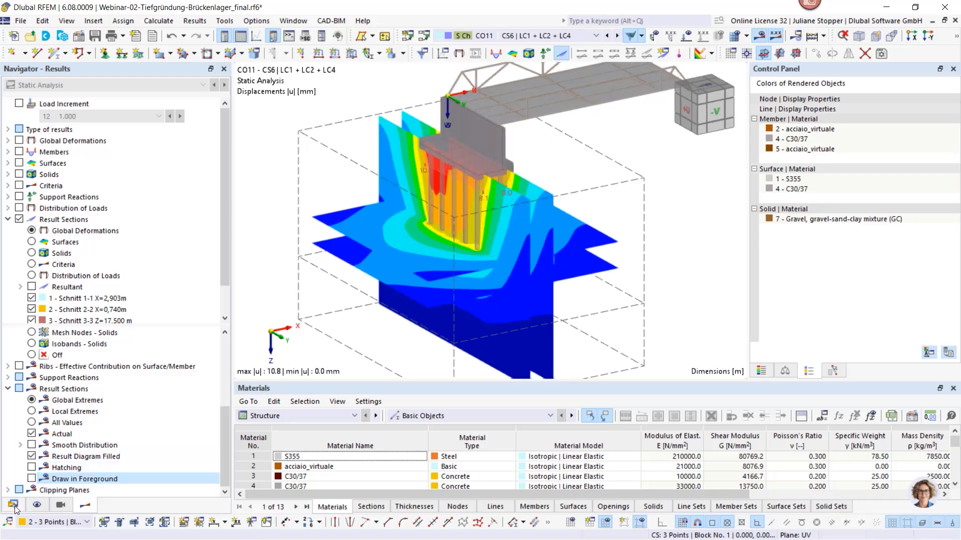
Turn on the display of result objects so the result sections are labelled in the model
left_click(36, 505)
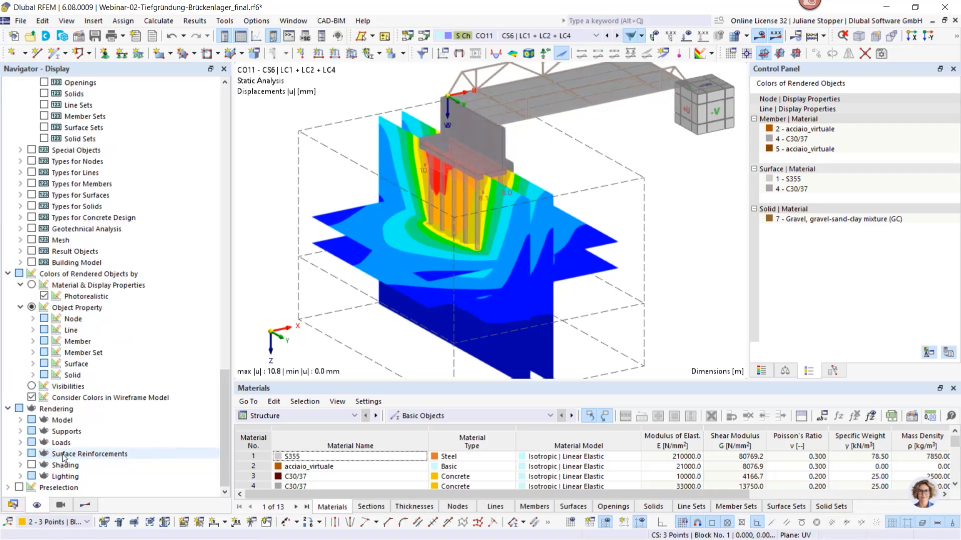
scroll(63, 457, "up", 12)
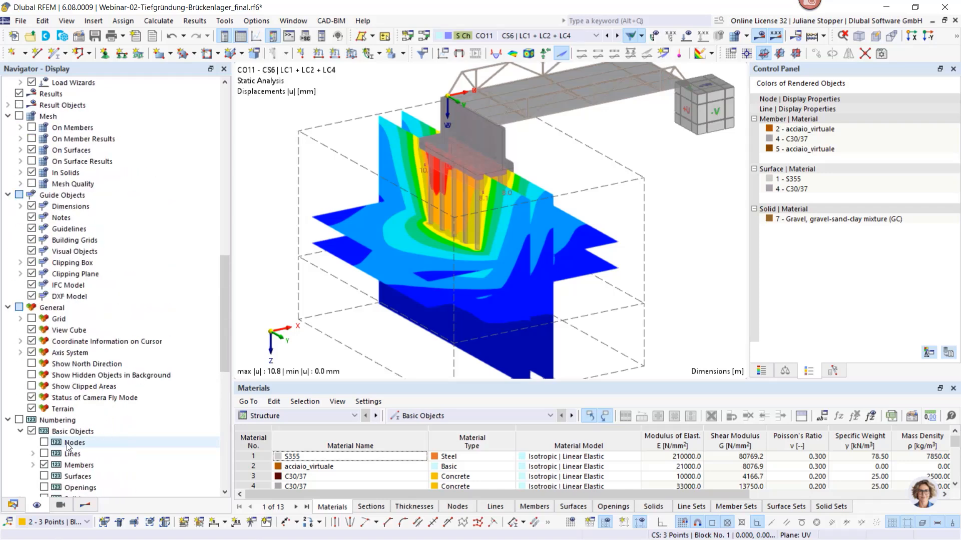
scroll(63, 280, "up", 4)
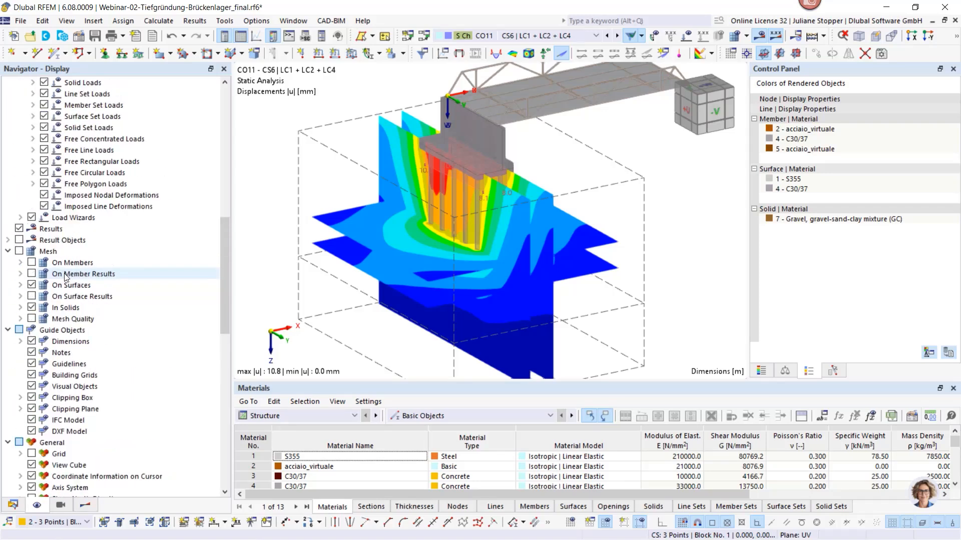
left_click(19, 240)
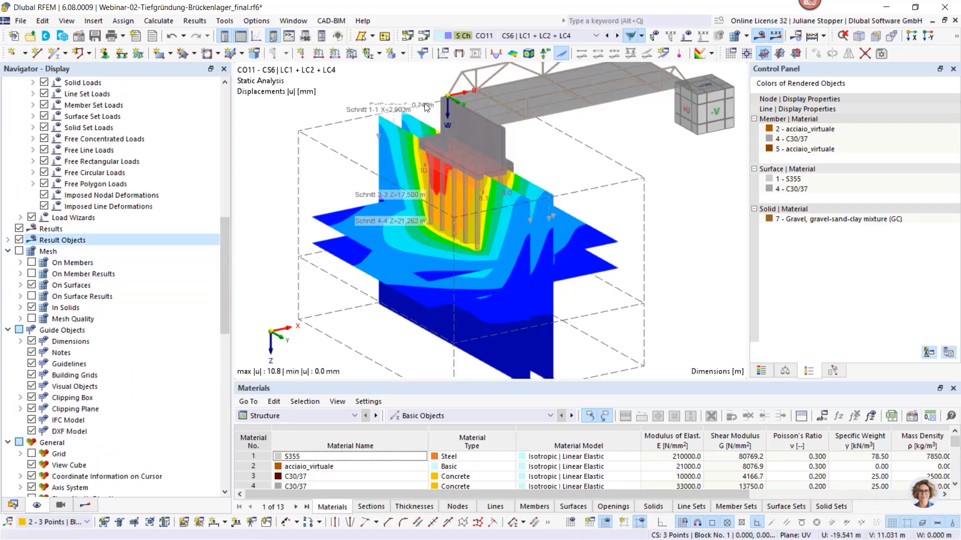
scroll(328, 229, "down", 2)
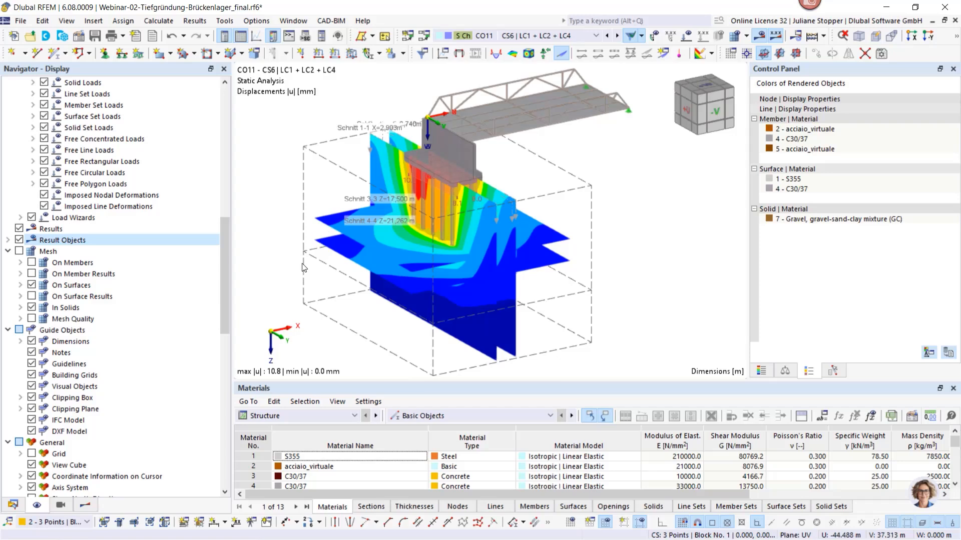
Send the current view to printout report 1 - Pile foundation with the custom name "Result section overview"
left_click(21, 20)
left_click(79, 186)
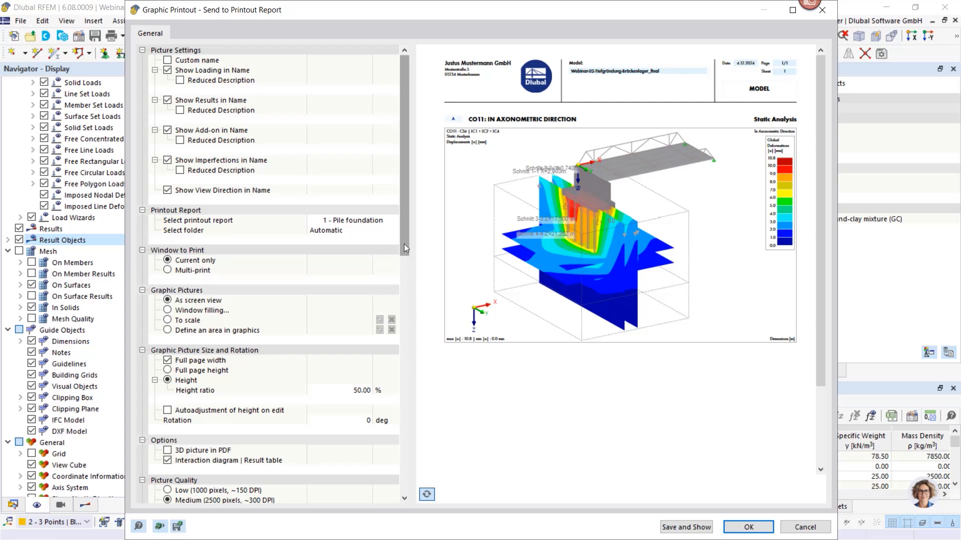
left_click(168, 60)
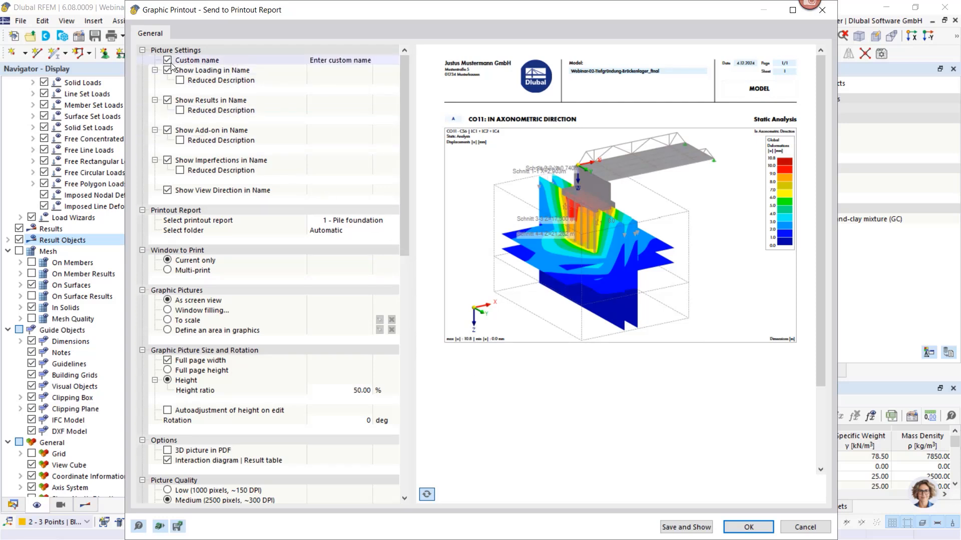
left_click(327, 60)
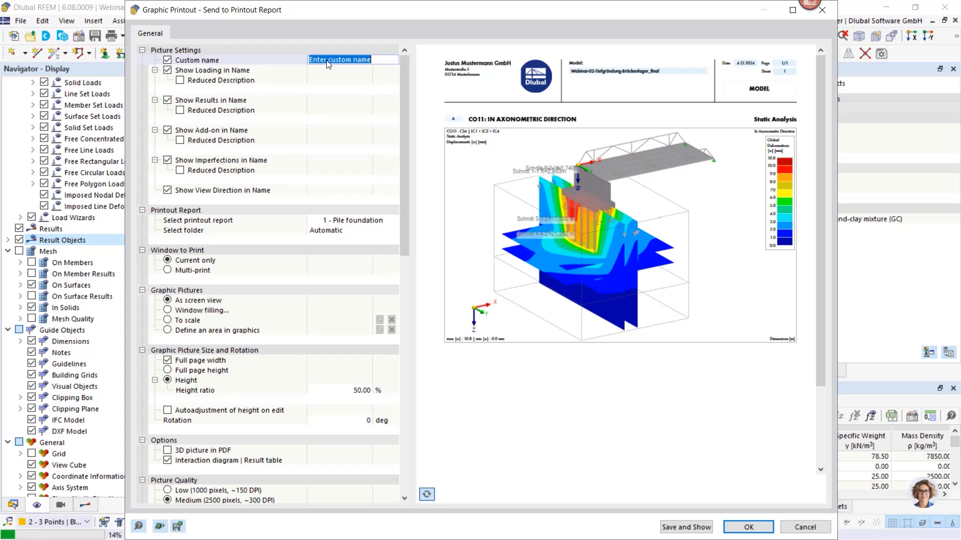
type("Result section overview")
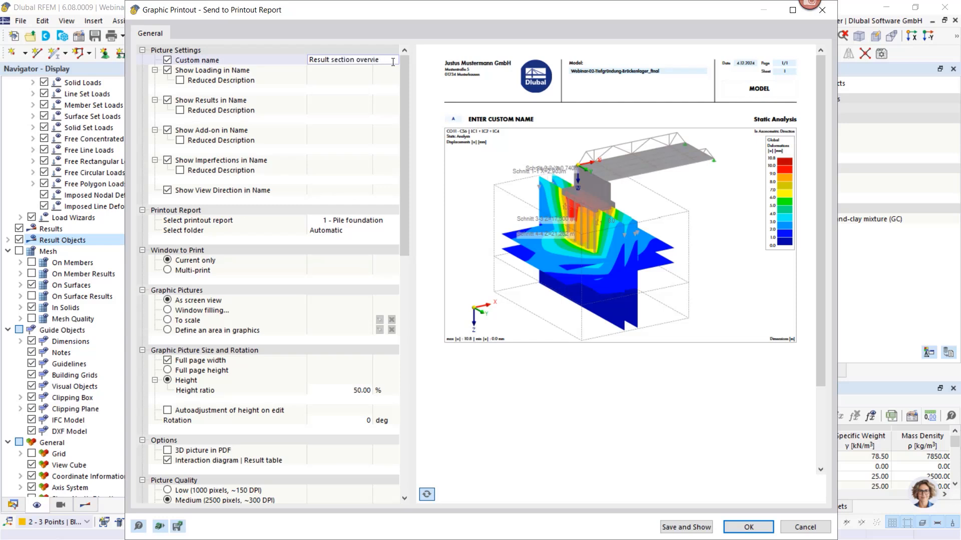
left_click(739, 531)
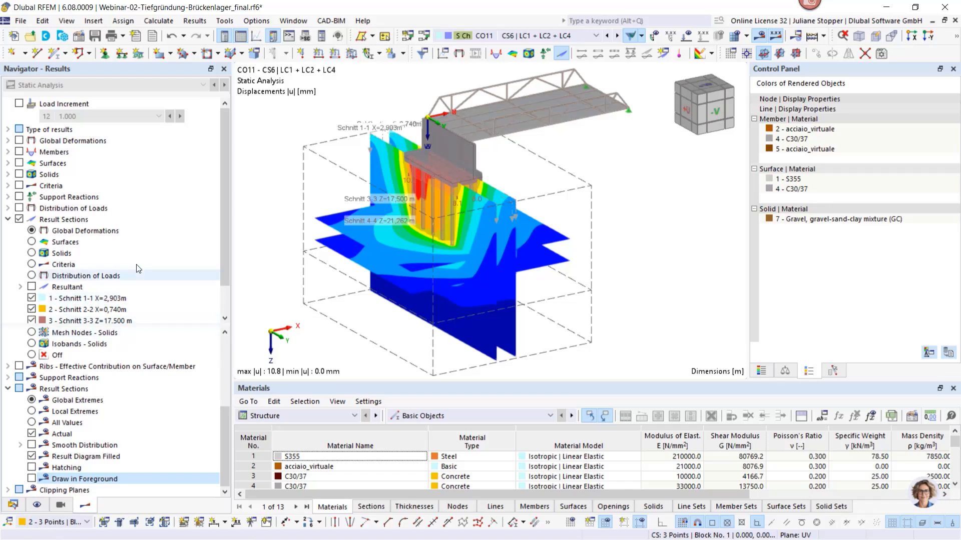
Hide result sections Schnitt 4-4, Schnitt 3-3 and Schnitt 2-2, and show the colour scale of the global deformations
scroll(31, 310, "down", 1)
left_click(31, 295)
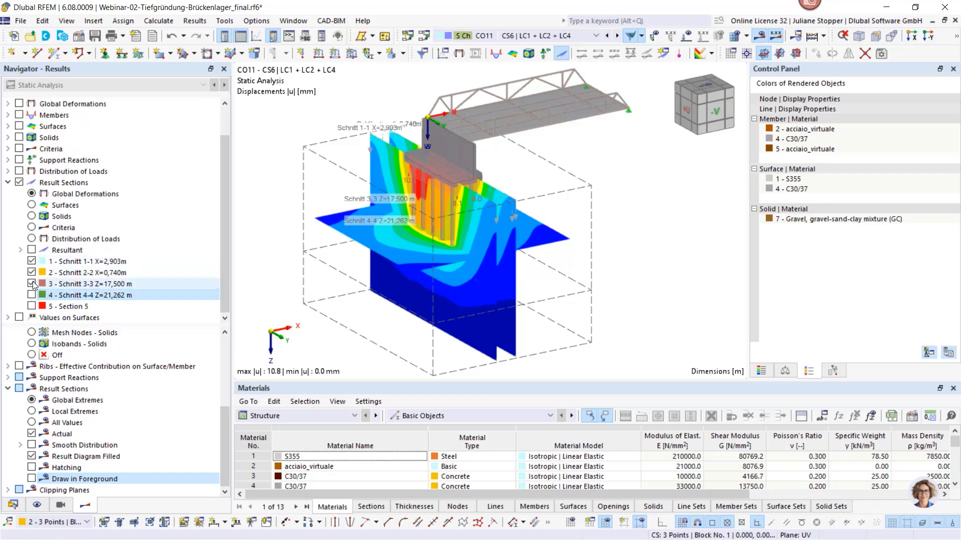
left_click(31, 283)
left_click(31, 272)
middle_click_drag(350, 290, 463, 284, "ctrl")
scroll(476, 191, "up", 2)
scroll(446, 233, "up", 3)
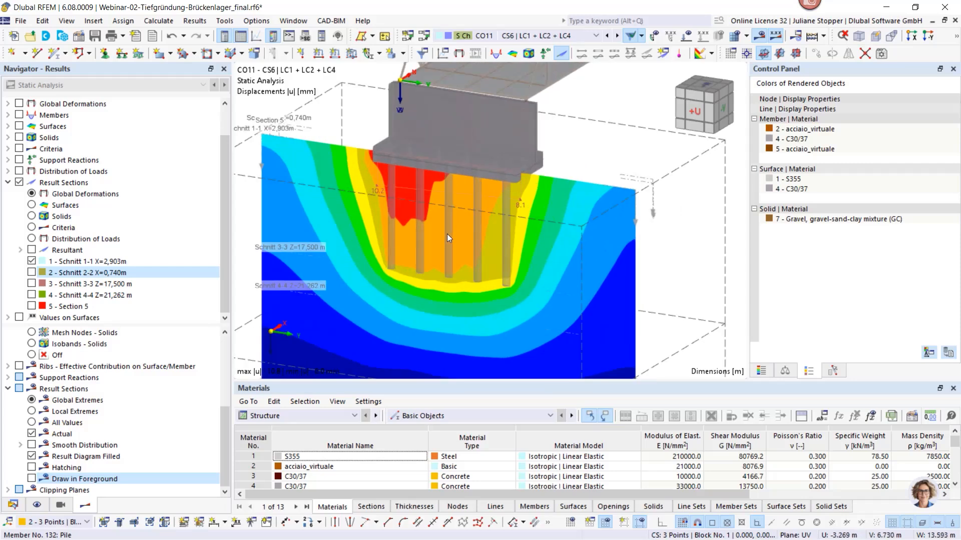
left_click(761, 371)
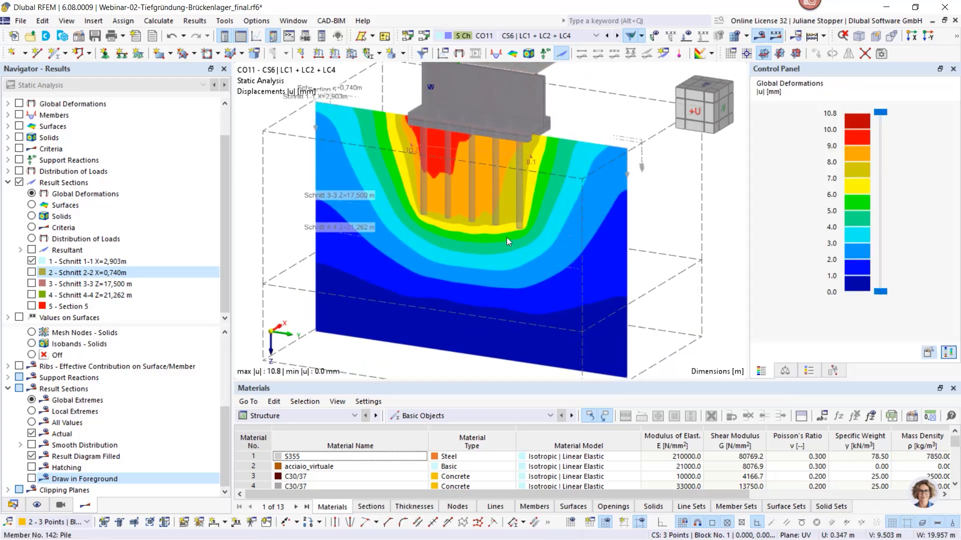
Send the Schnitt 1-1 displacement picture to printout report 1 - Pile foundation without a custom name
middle_click_drag(506, 237, 526, 241)
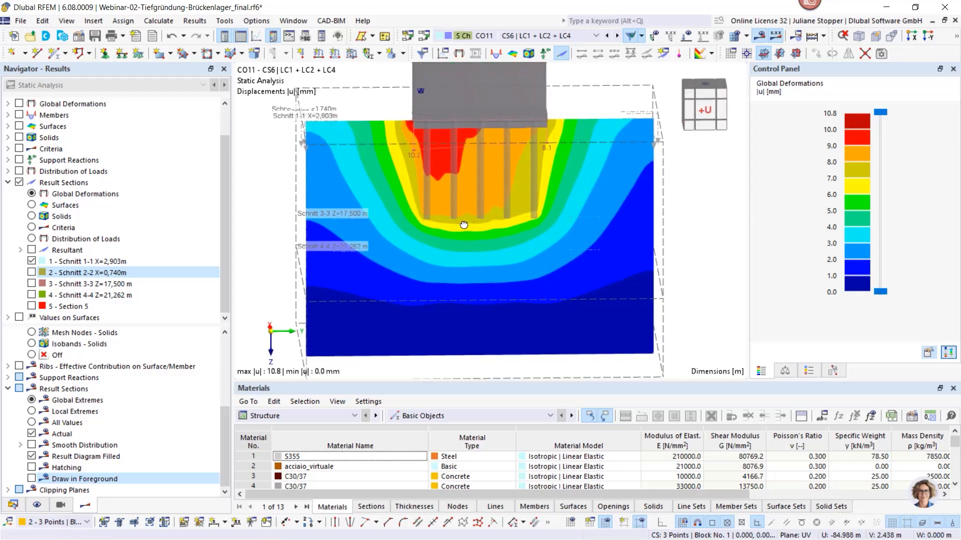
middle_click_drag(464, 225, 391, 195, "ctrl")
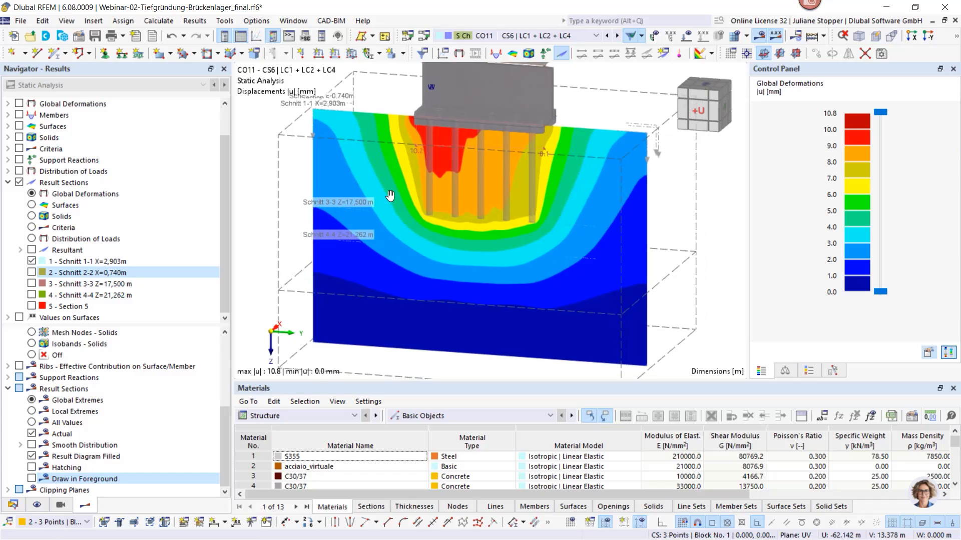
left_click(18, 21)
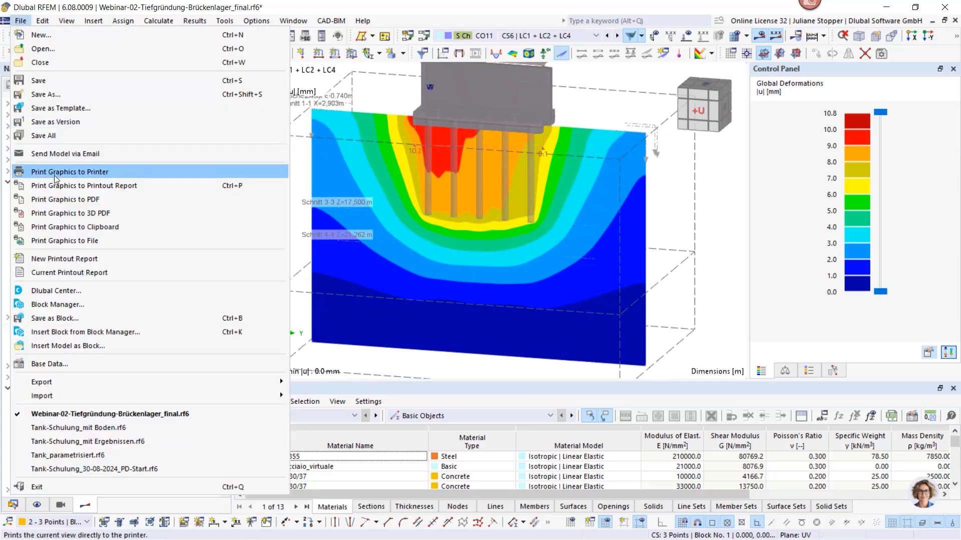
left_click(64, 185)
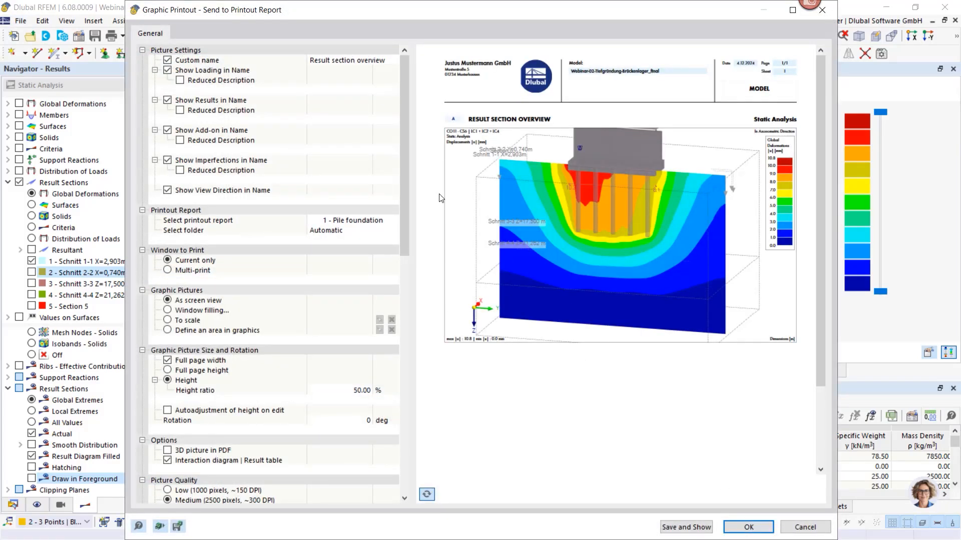
left_click(168, 60)
left_click(168, 61)
left_click(748, 528)
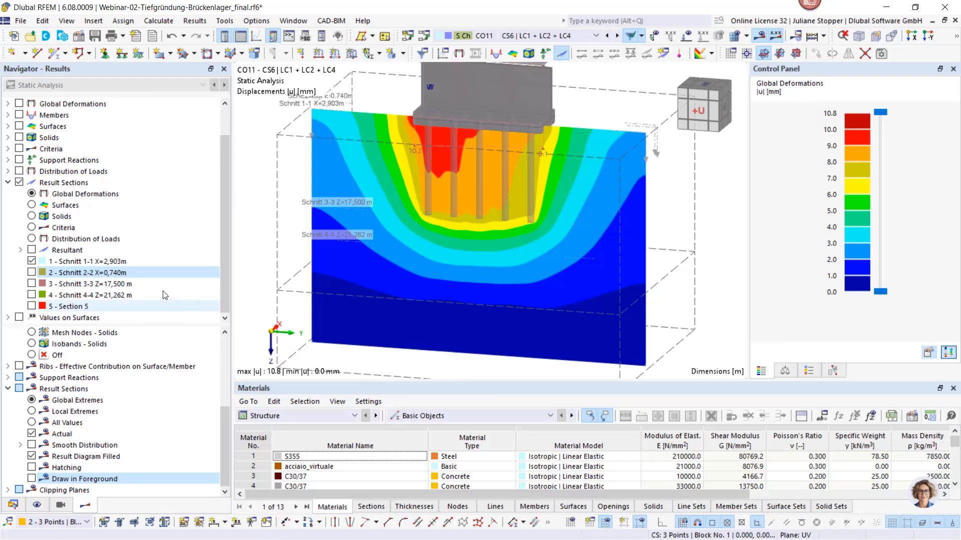
Show result section Schnitt 2-2 instead of Schnitt 1-1, seen from the opposite side with the deformation colour scale
left_click(31, 261)
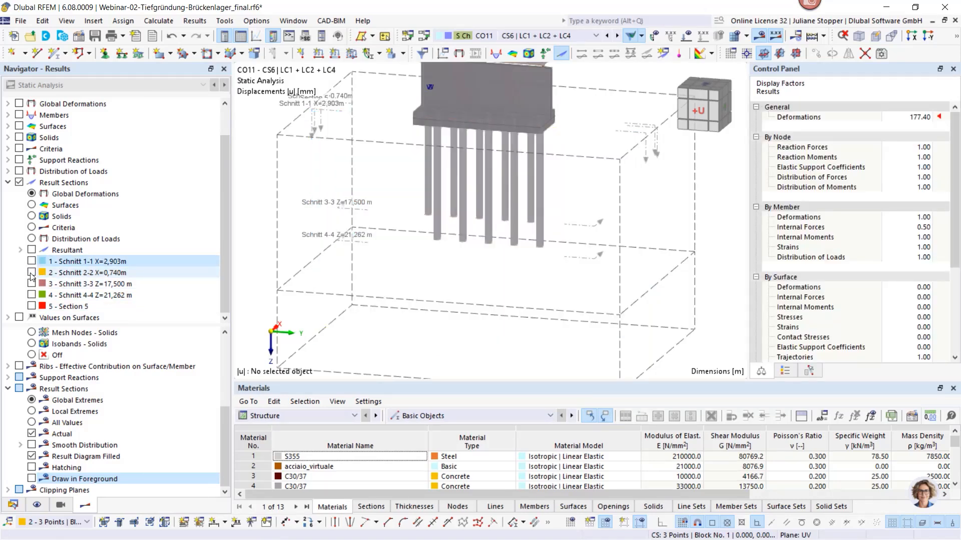
left_click(31, 273)
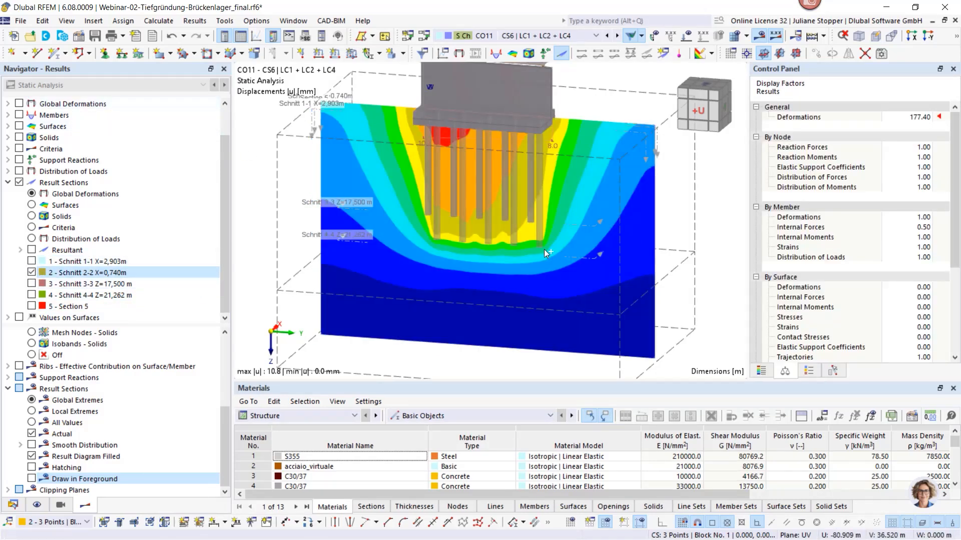
middle_click_drag(545, 249, 384, 232, "ctrl")
left_click(760, 371)
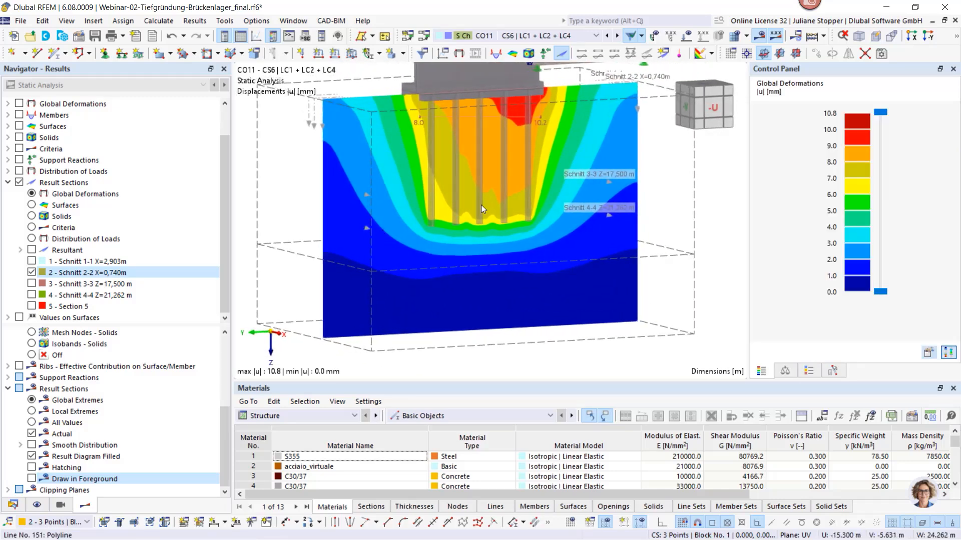
Send the Schnitt 2-2 displacement picture to printout report 1 - Pile foundation
middle_click_drag(481, 209, 412, 220, "ctrl")
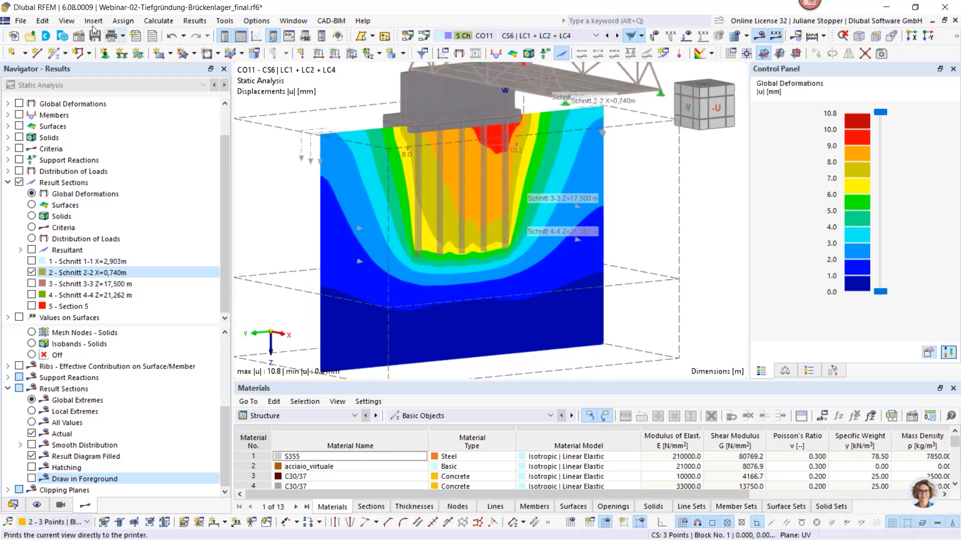
left_click(20, 23)
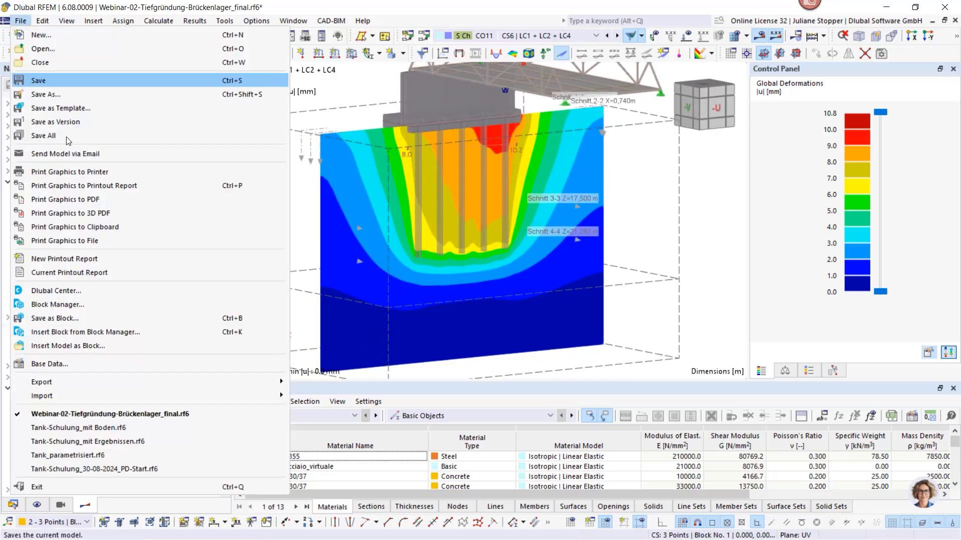
left_click(77, 185)
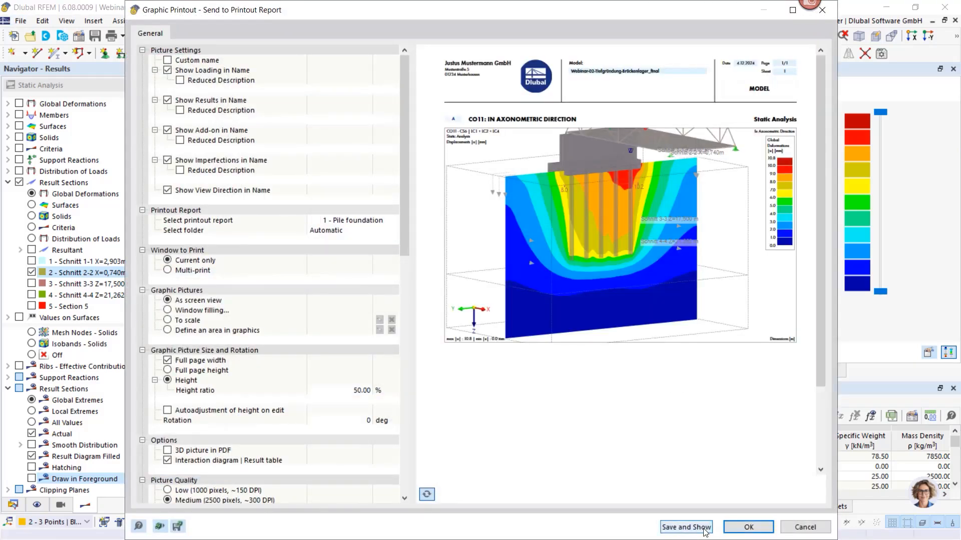
left_click(704, 531)
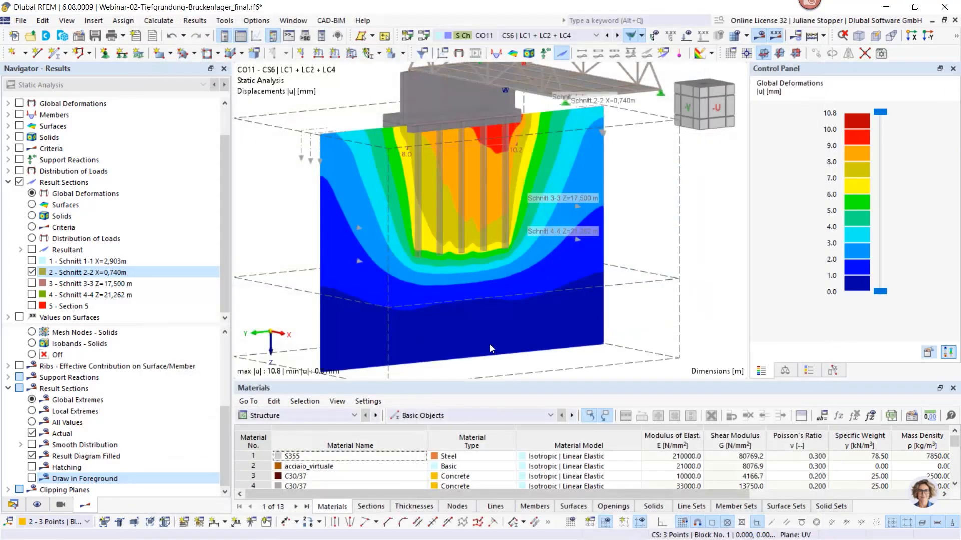
Show result section Schnitt 3-3 instead of Schnitt 2-2 and view the model from above along the Z-axis
left_click(31, 272)
left_click(32, 284)
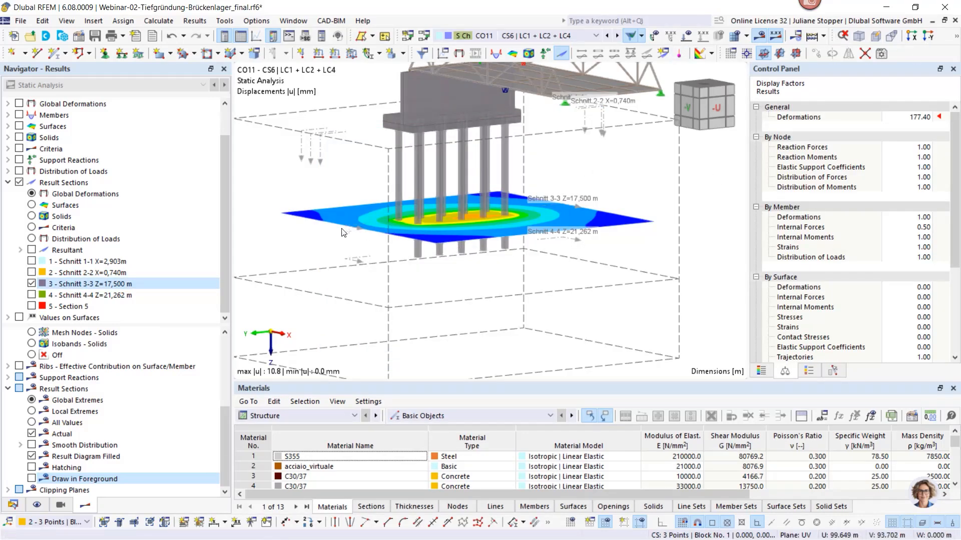
middle_click_drag(342, 229, 448, 223, "ctrl")
scroll(404, 224, "down", 1)
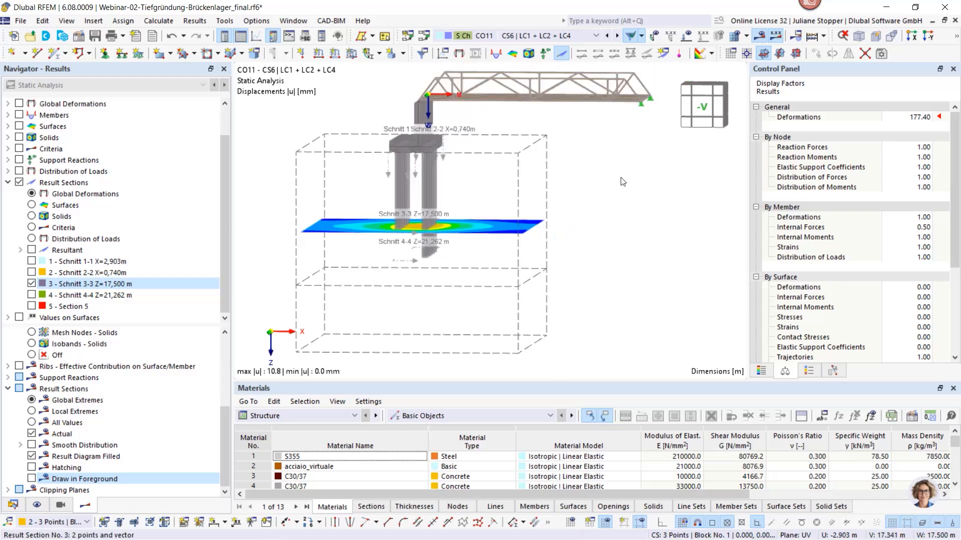
left_click(957, 40)
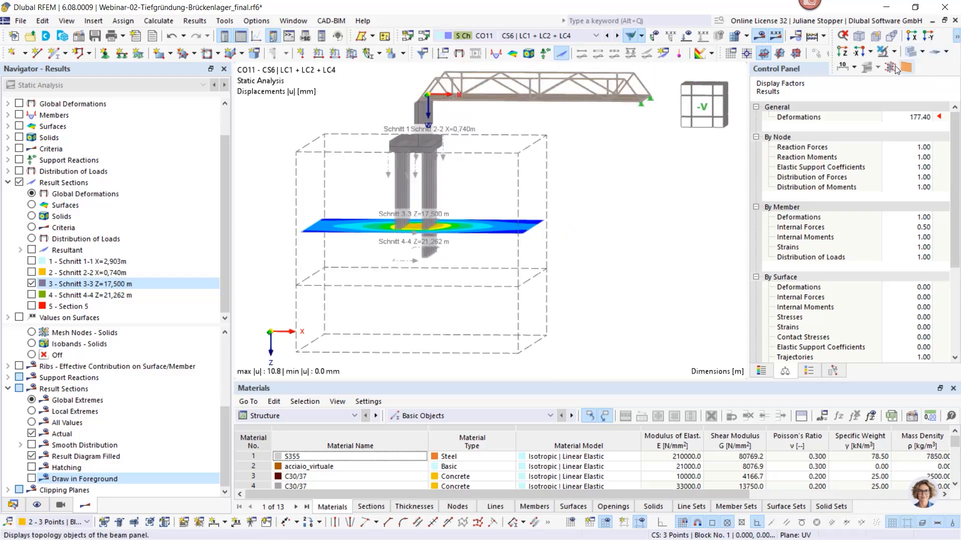
left_click(843, 53)
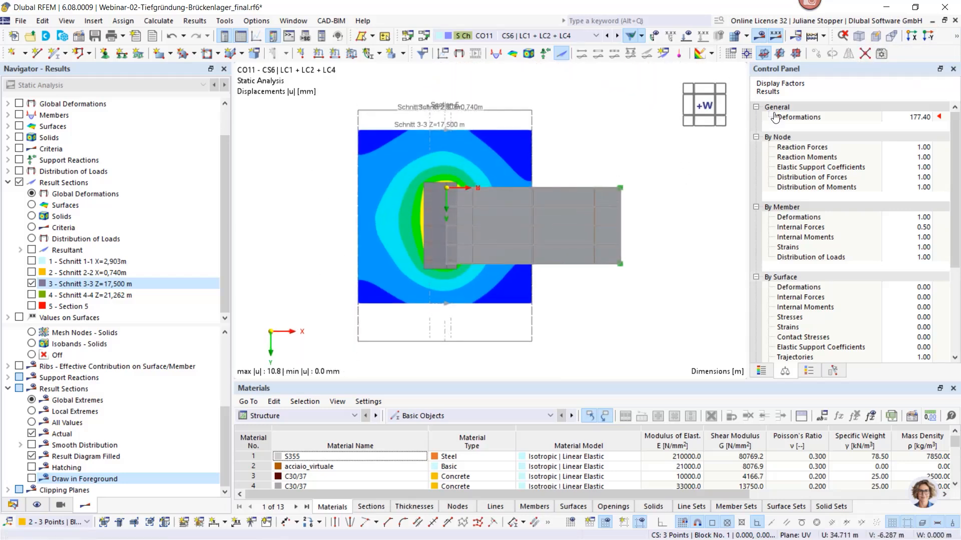
Display the model in wireframe so the Schnitt 3-3 displacements are unobstructed, enlarge the section and show the deformation colour scale
left_click(957, 40)
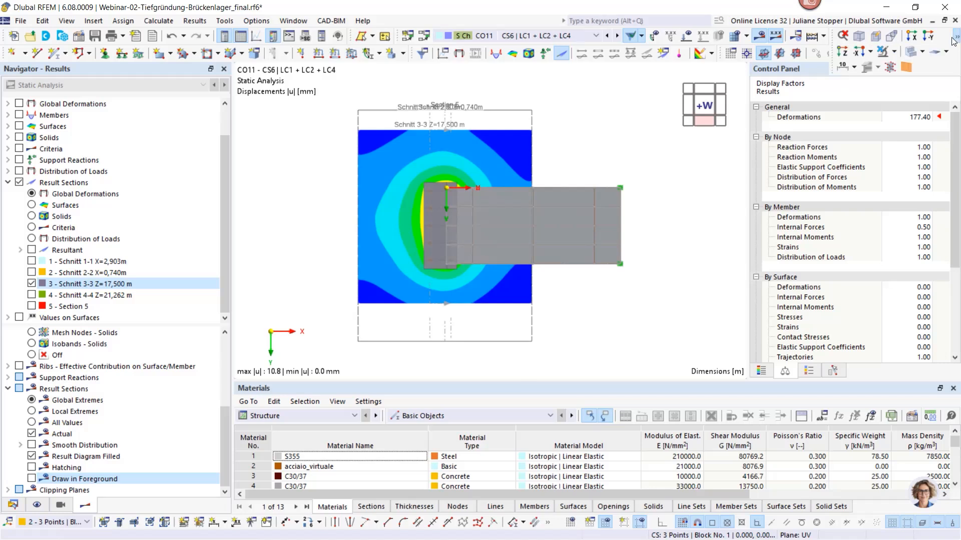
left_click(923, 52)
left_click(911, 68)
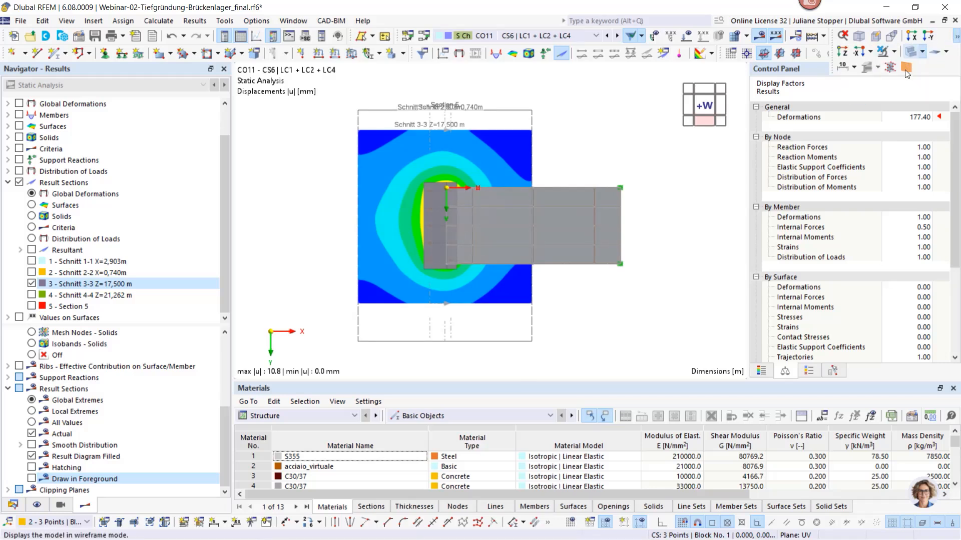
scroll(508, 247, "up", 1)
middle_click_drag(387, 224, 413, 241)
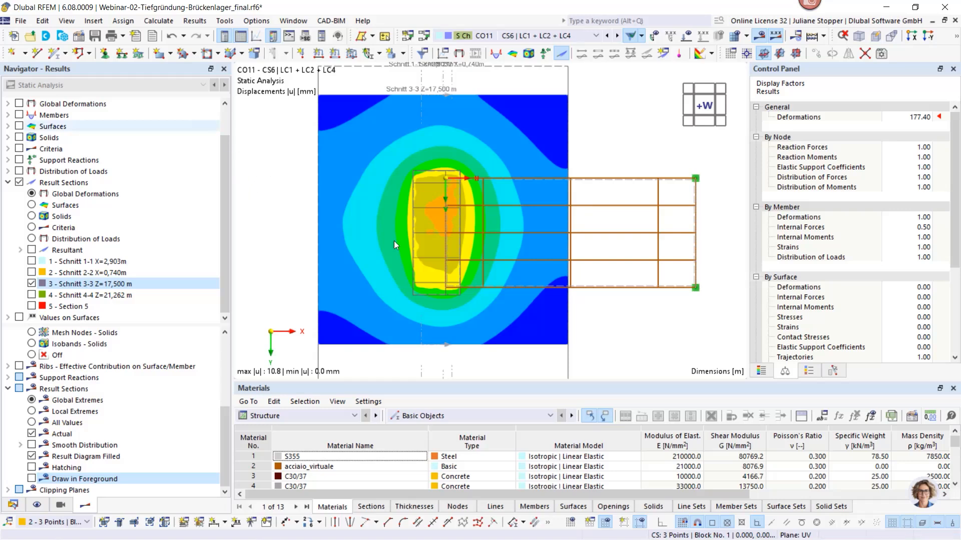
left_click(761, 372)
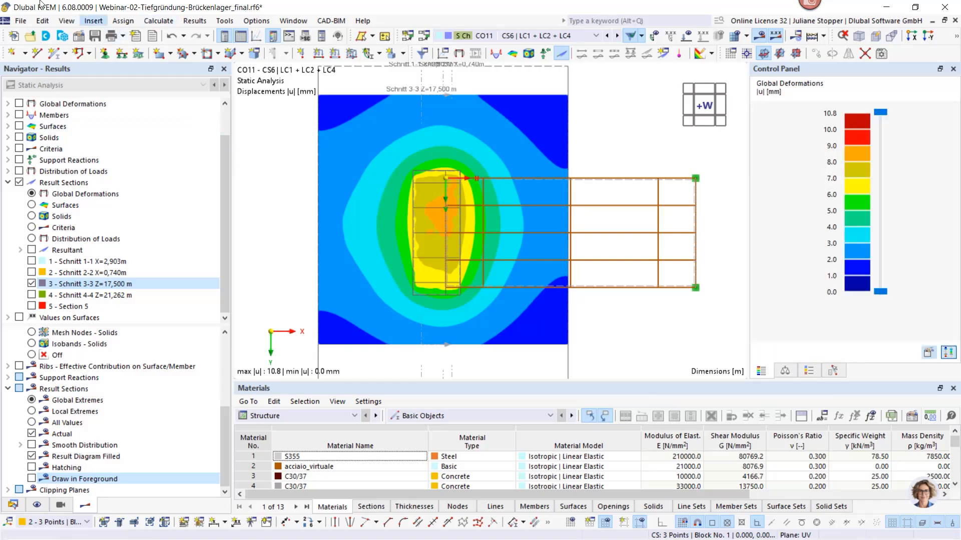
Send the Schnitt 3-3 displacement picture to printout report 1 - Pile foundation
left_click(21, 21)
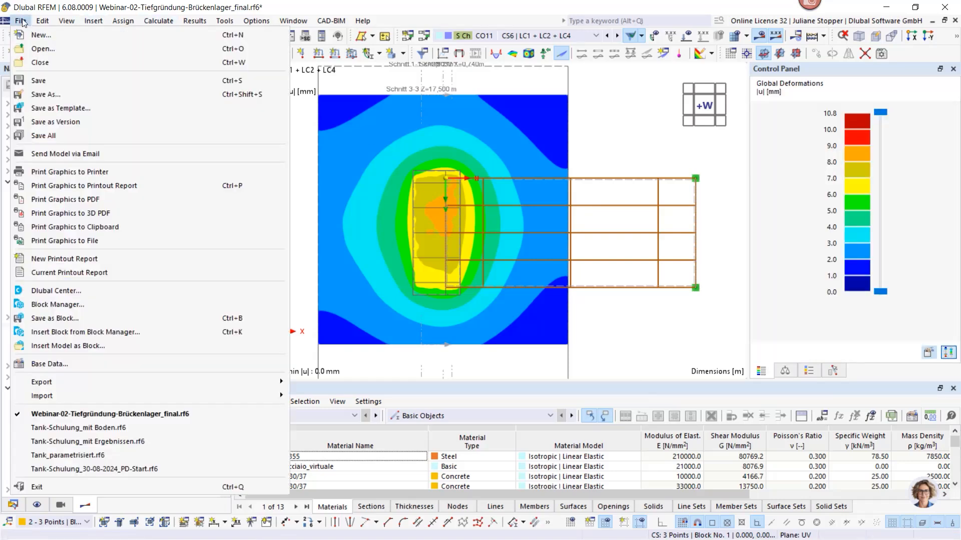
left_click(77, 185)
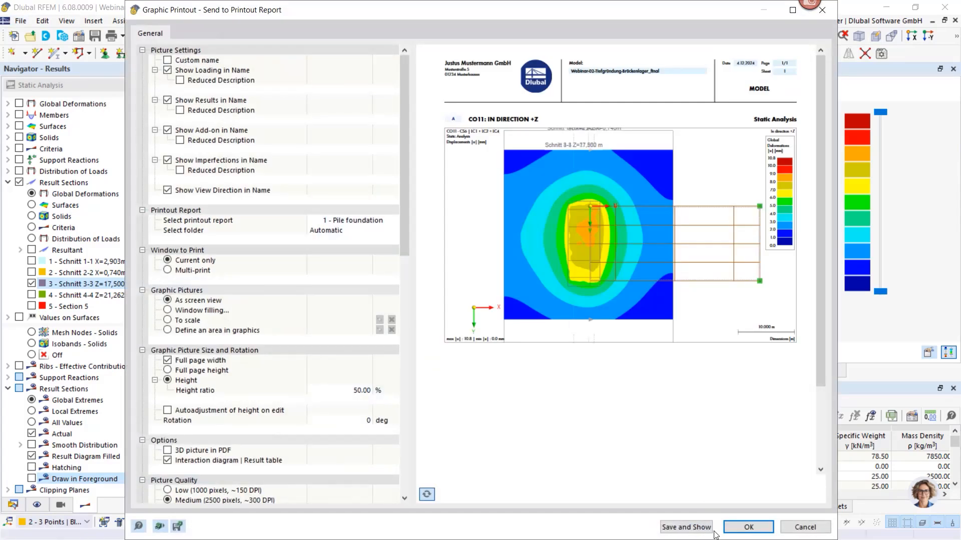
left_click(748, 526)
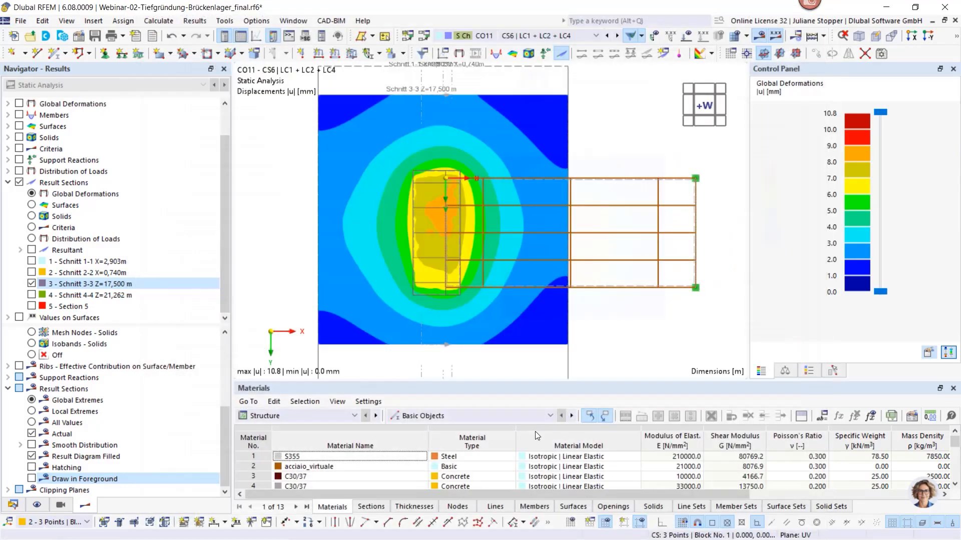
Show result section Schnitt 4-4 instead of Schnitt 3-3
left_click(32, 283)
left_click(31, 295)
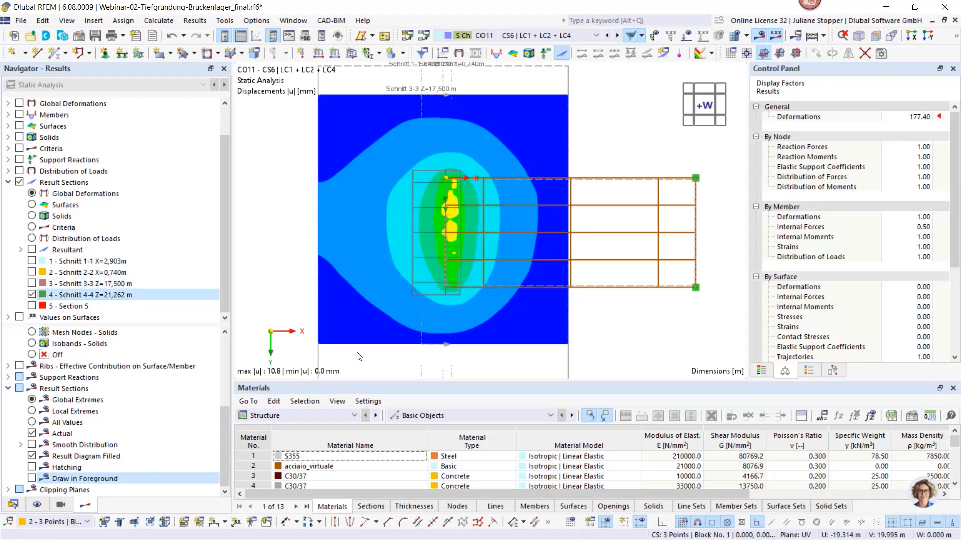
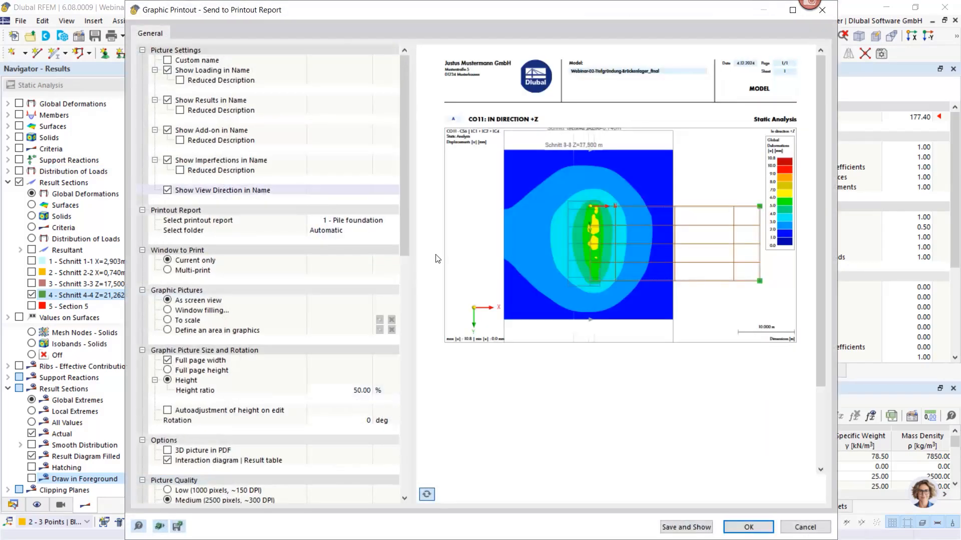
Send the Schnitt 4-4 displacement picture to printout report 1 - Pile foundation
left_click(748, 528)
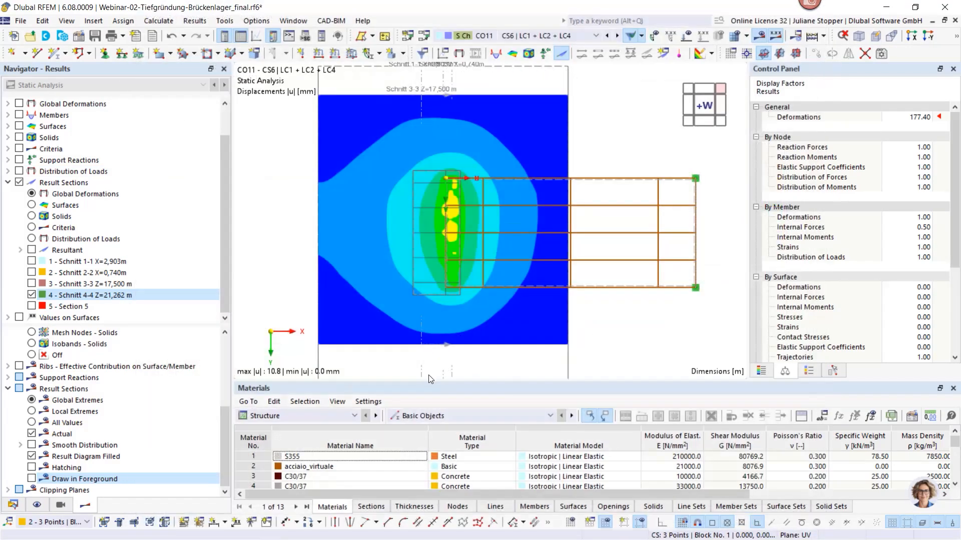
scroll(512, 328, "down", 1)
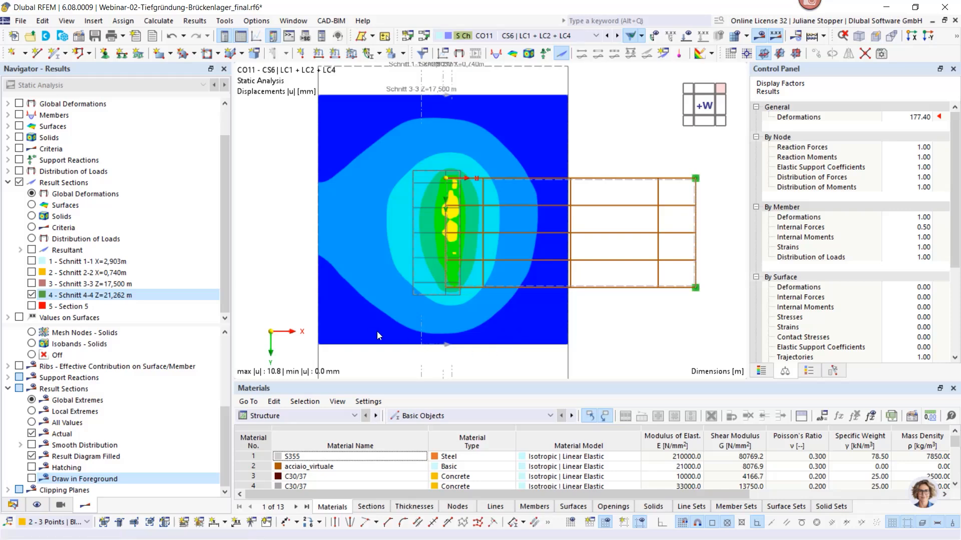
middle_click_drag(339, 342, 456, 161, "ctrl")
scroll(416, 299, "up", 3)
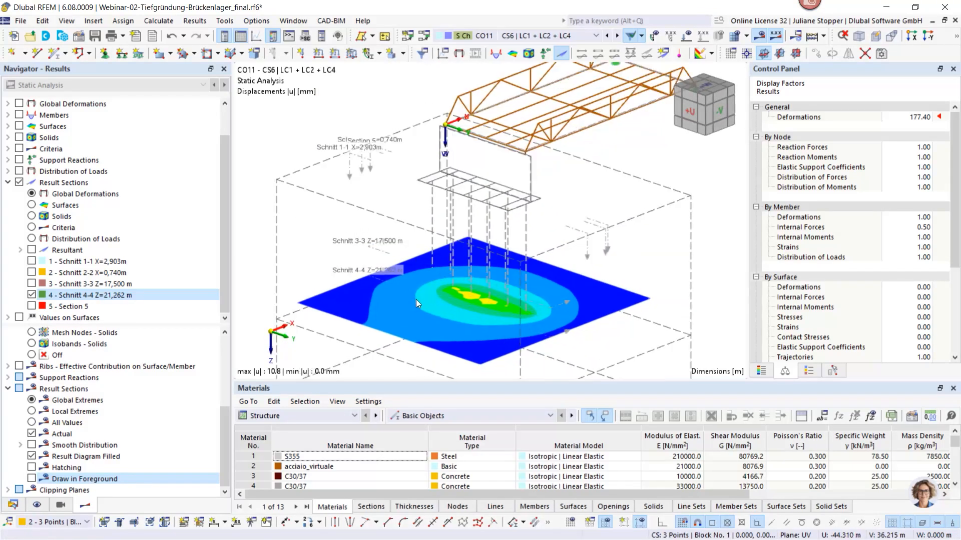
middle_click_drag(432, 343, 436, 275)
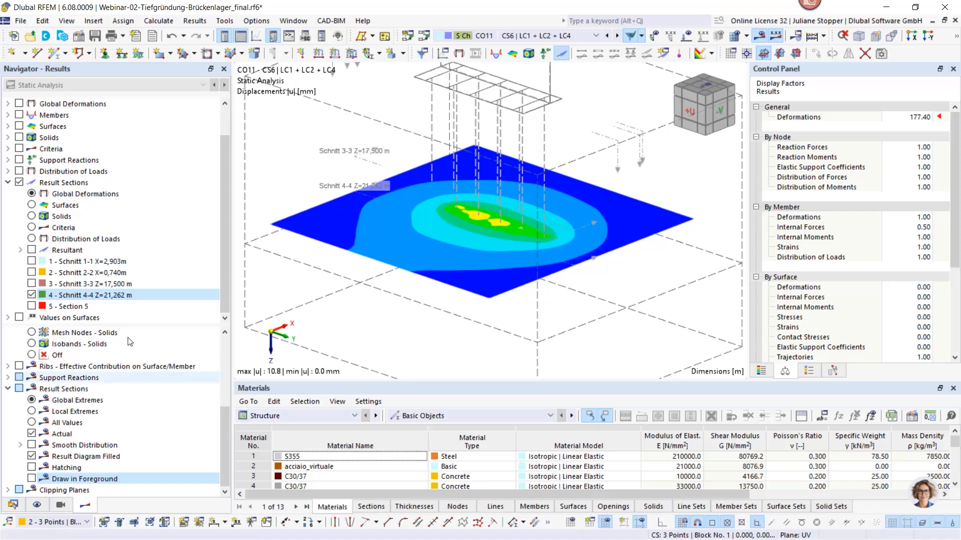
Turn off the result sections and display the global deformations of the model instead
left_click(19, 182)
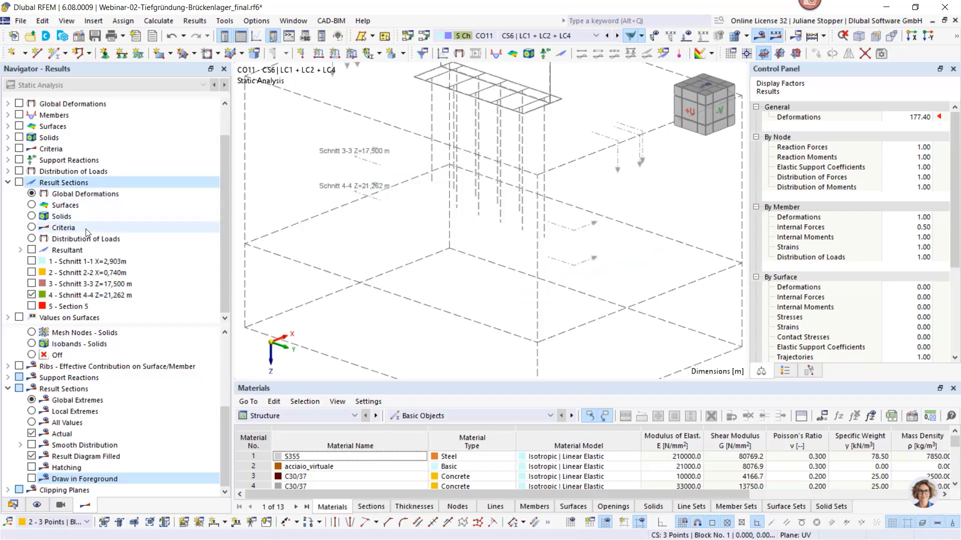
scroll(56, 189, "up", 1)
left_click(9, 153)
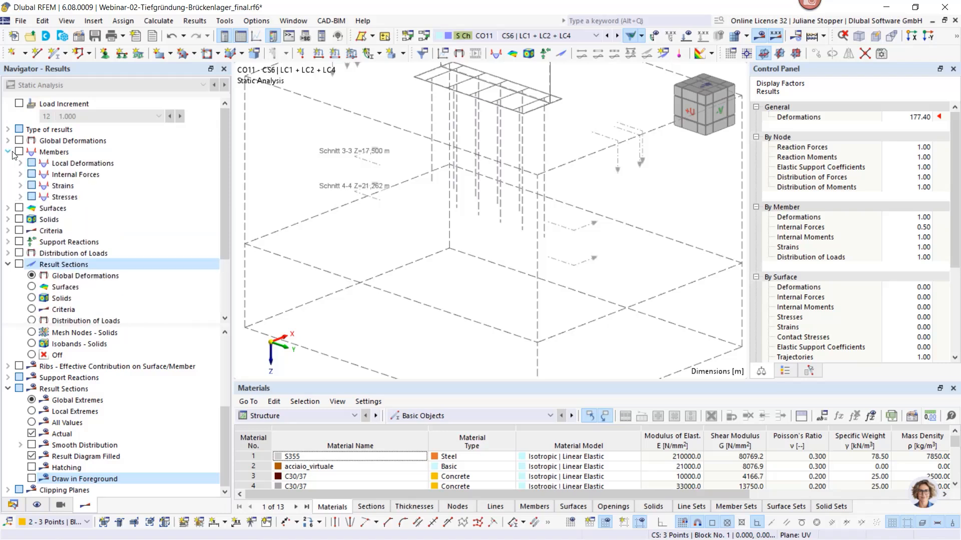
left_click(19, 152)
left_click(20, 163)
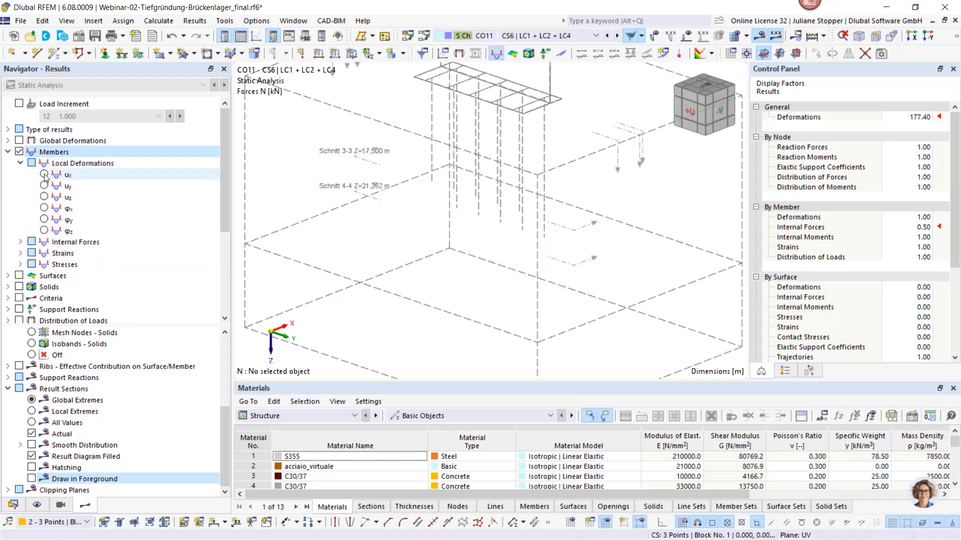
left_click(19, 152)
left_click(19, 140)
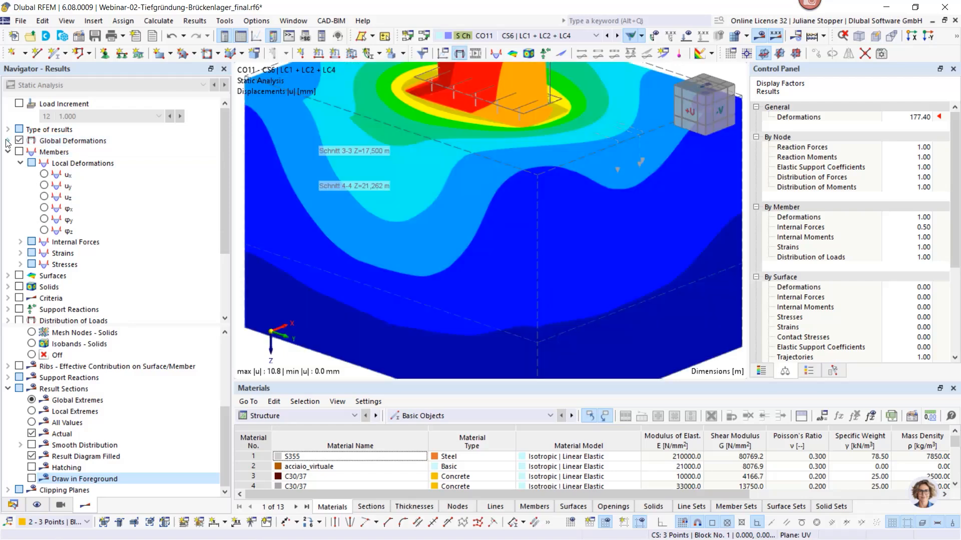
Hide the global deformation results on all solids and all surfaces
left_click(833, 371)
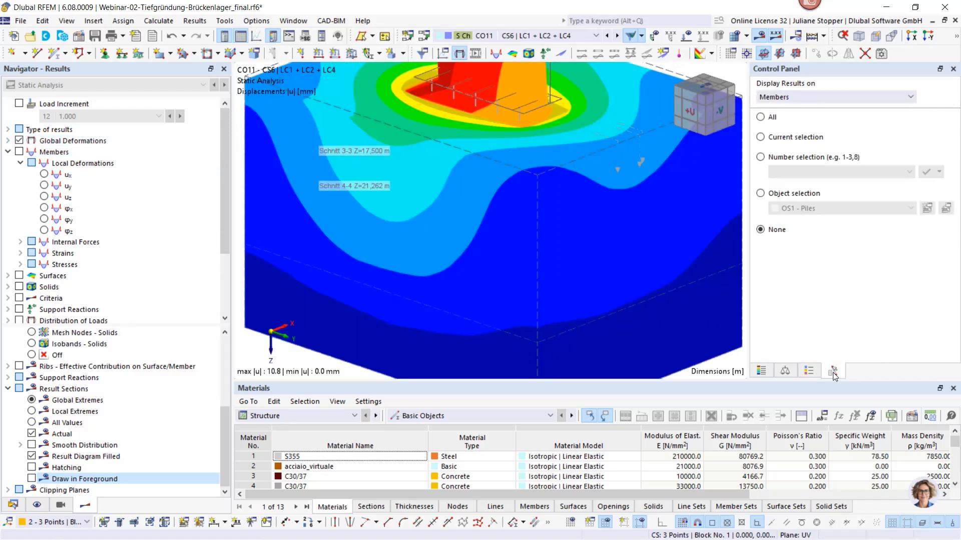
left_click(794, 98)
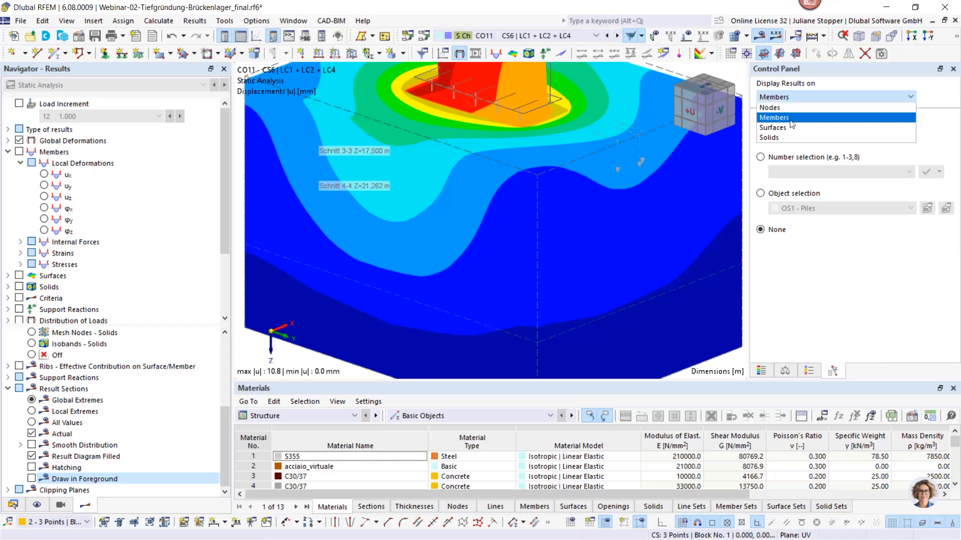
left_click(773, 137)
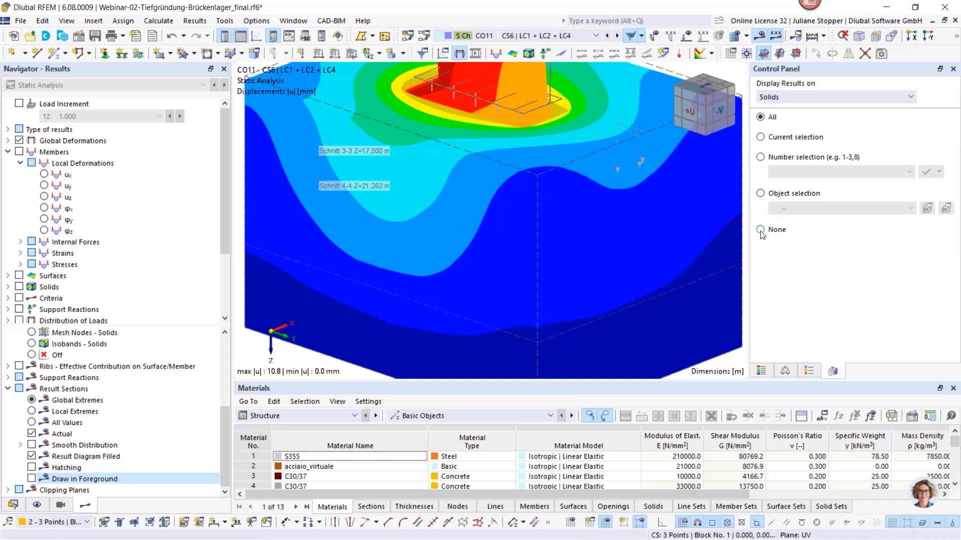
left_click(760, 231)
left_click(773, 100)
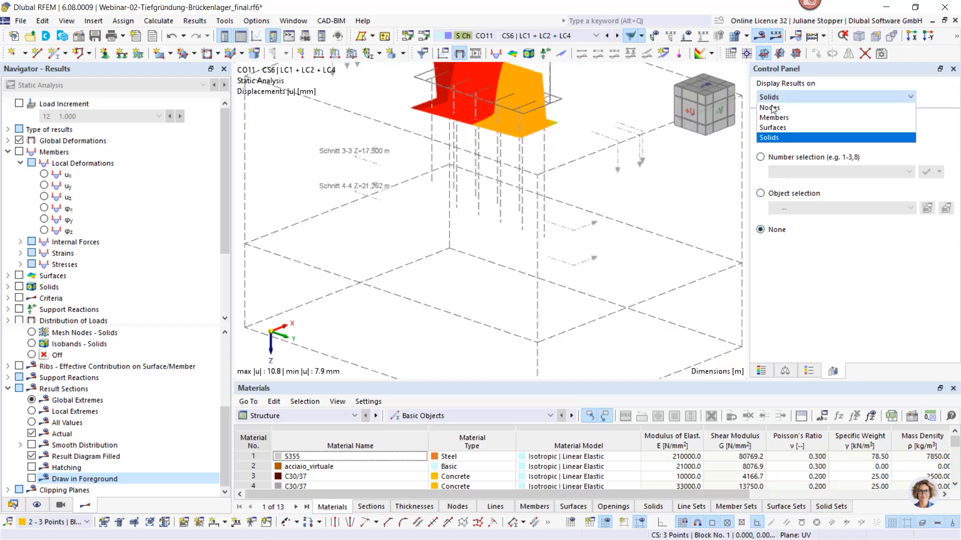
left_click(770, 131)
left_click(761, 230)
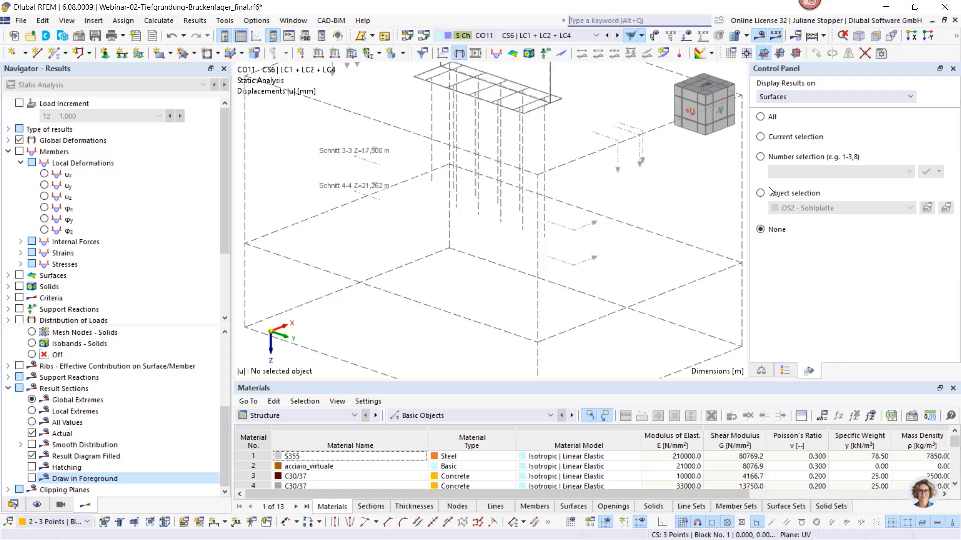
Limit the displayed member deformations to the object selection OS1 - Piles
left_click(783, 101)
left_click(779, 120)
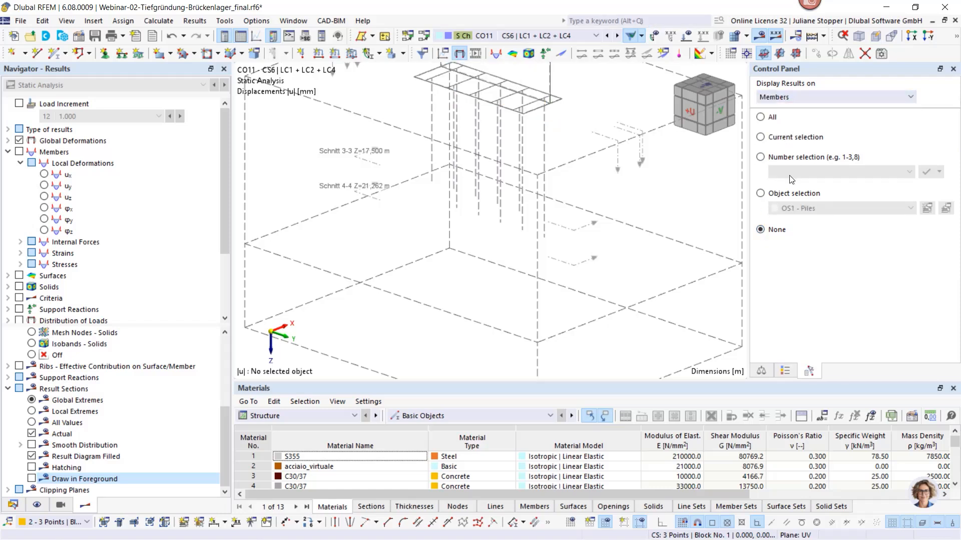
left_click(761, 194)
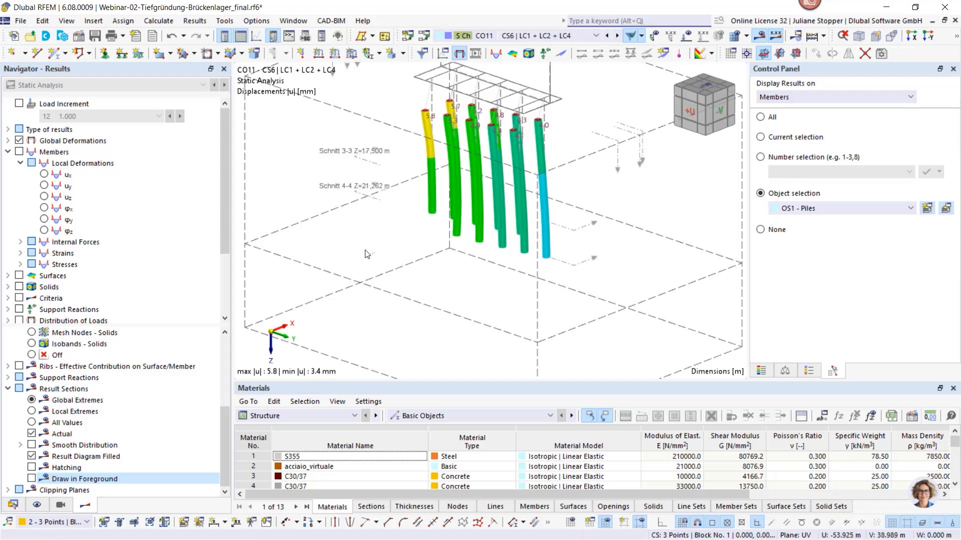
middle_click_drag(366, 255, 470, 235, "ctrl")
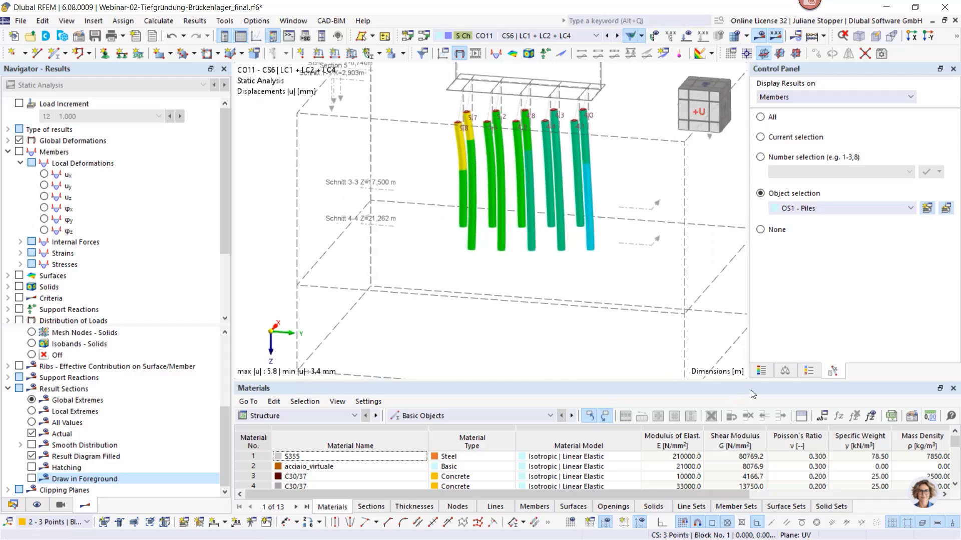
Show the deformation colour scale and send the pile displacement picture, in axonometric direction, to printout report 1 - Pile foundation
left_click(760, 373)
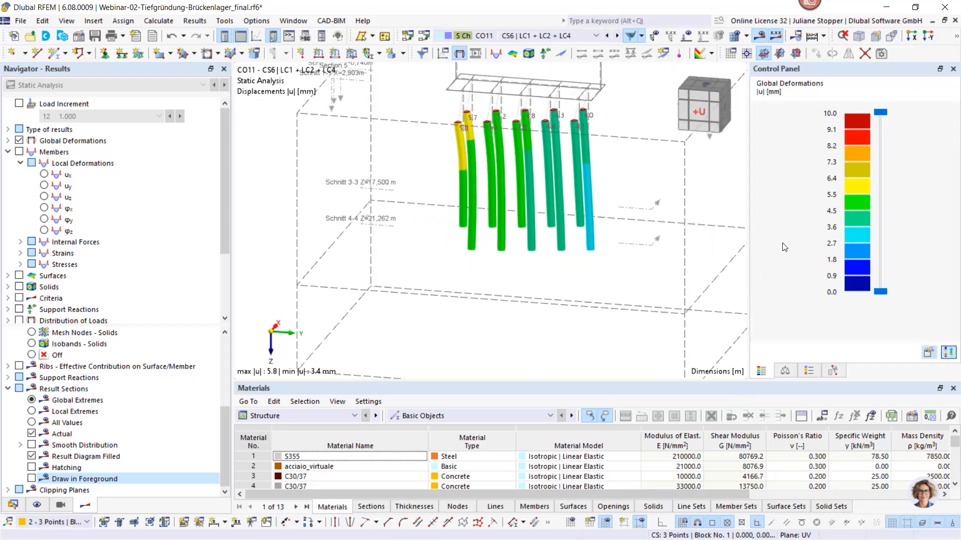
middle_click_drag(631, 306, 607, 304, "ctrl")
scroll(556, 244, "up", 2)
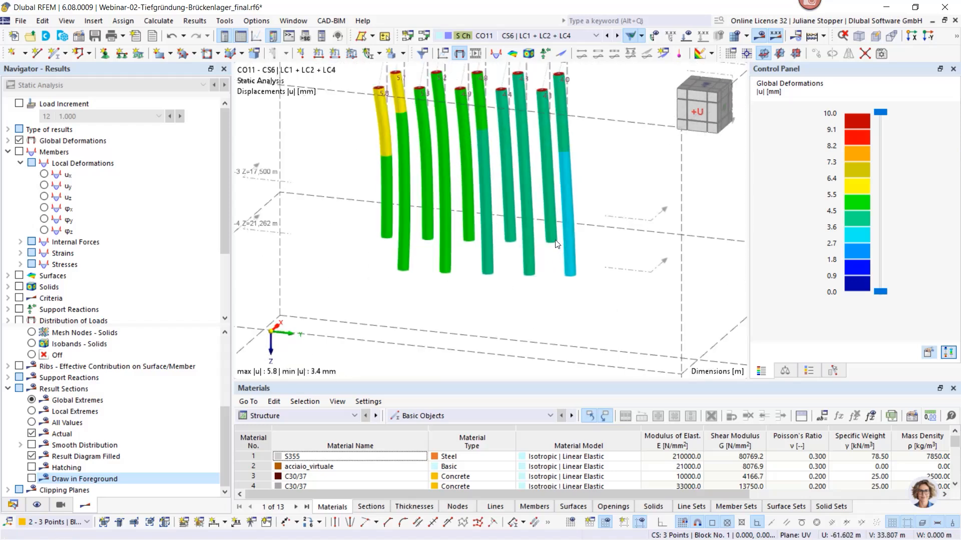
middle_click_drag(436, 221, 563, 306, "ctrl")
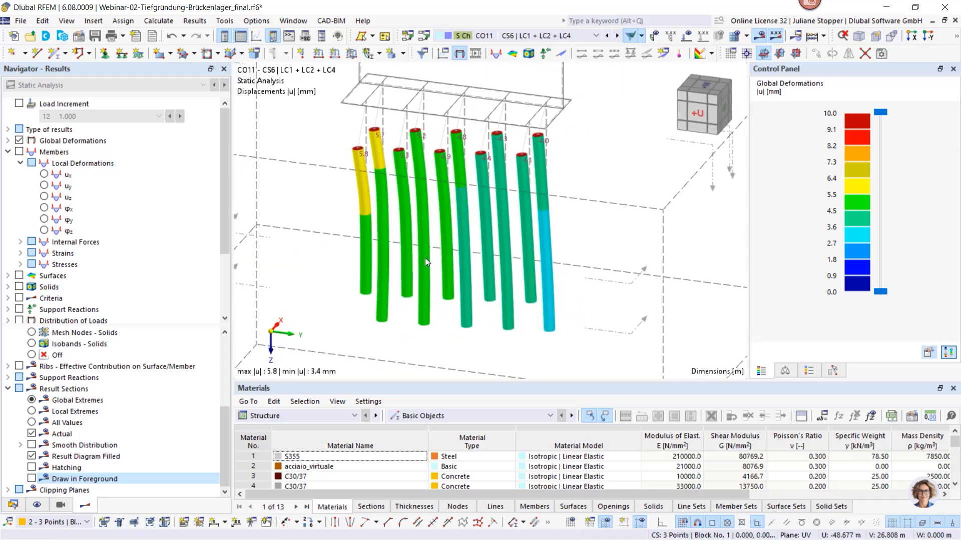
middle_click_drag(419, 234, 457, 283)
scroll(454, 296, "down", 1)
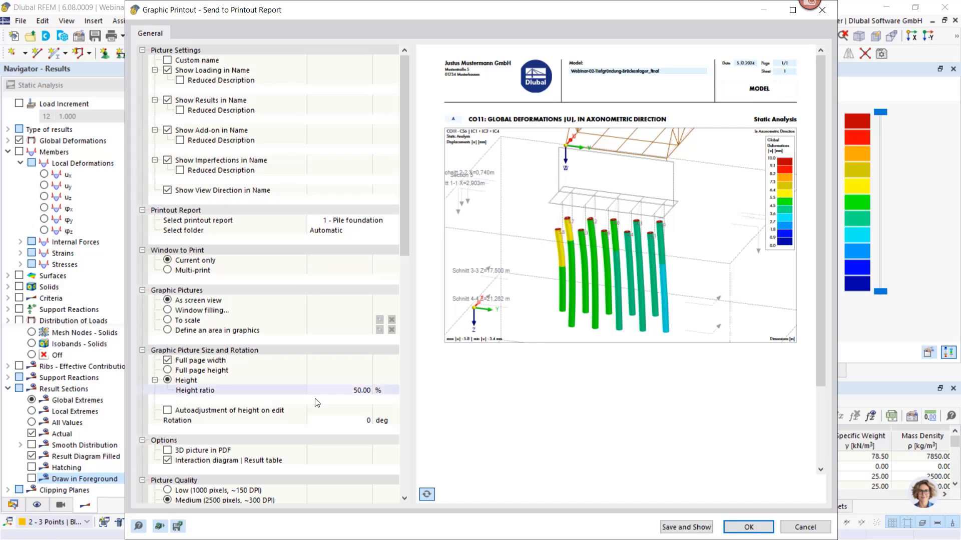
left_click(749, 528)
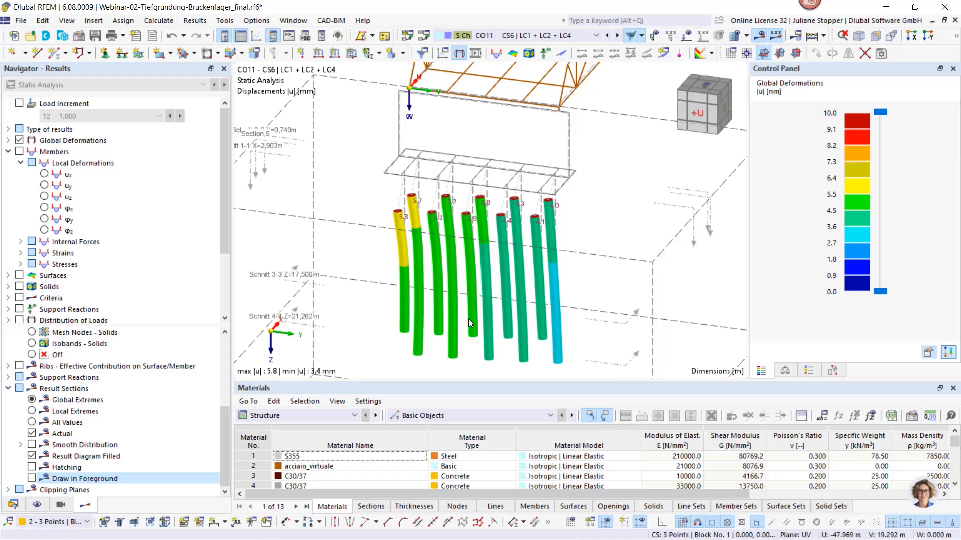
left_click(15, 506)
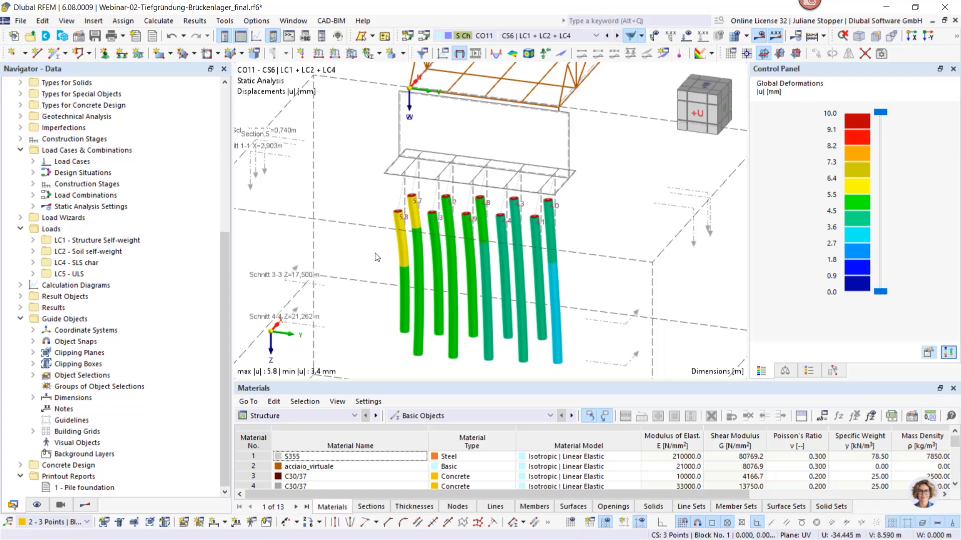
scroll(385, 288, "down", 3)
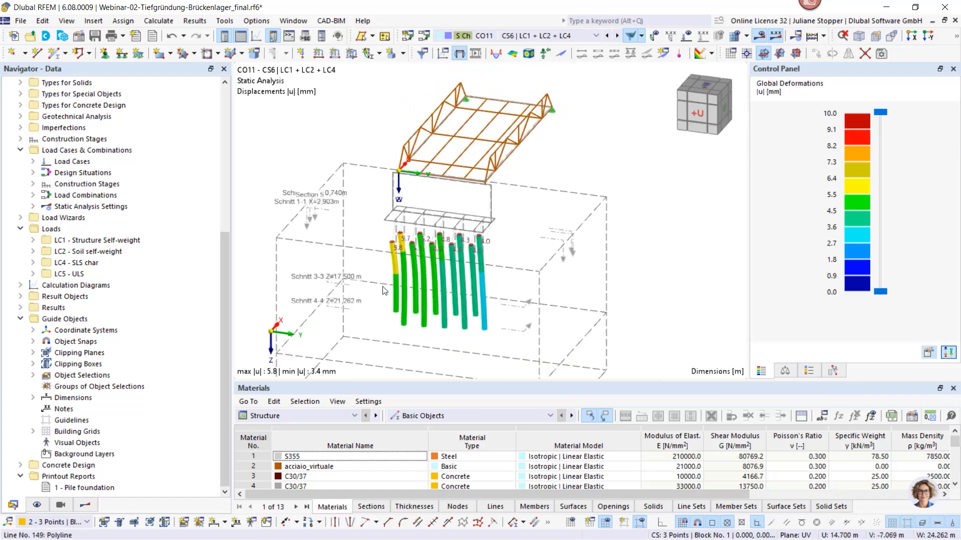
middle_click_drag(366, 297, 483, 310, "ctrl")
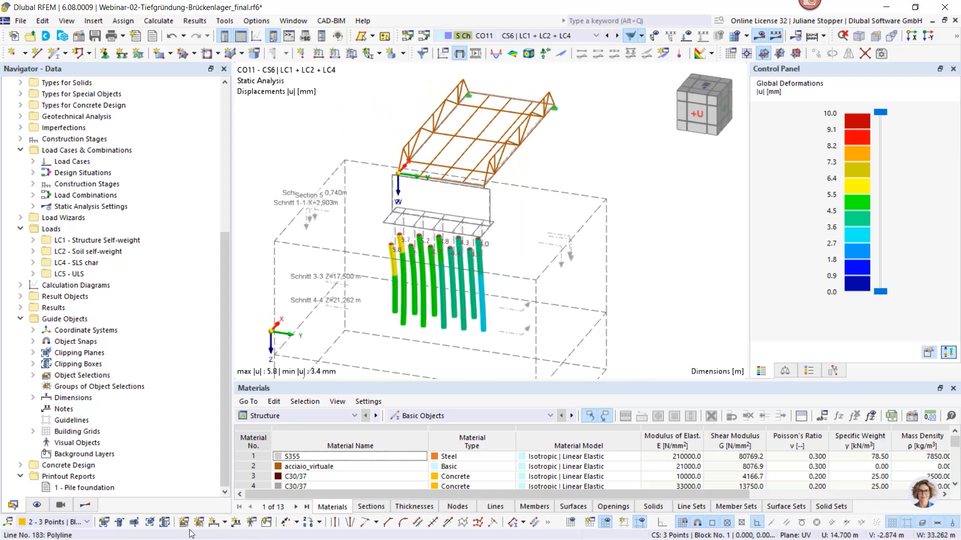
left_click(85, 505)
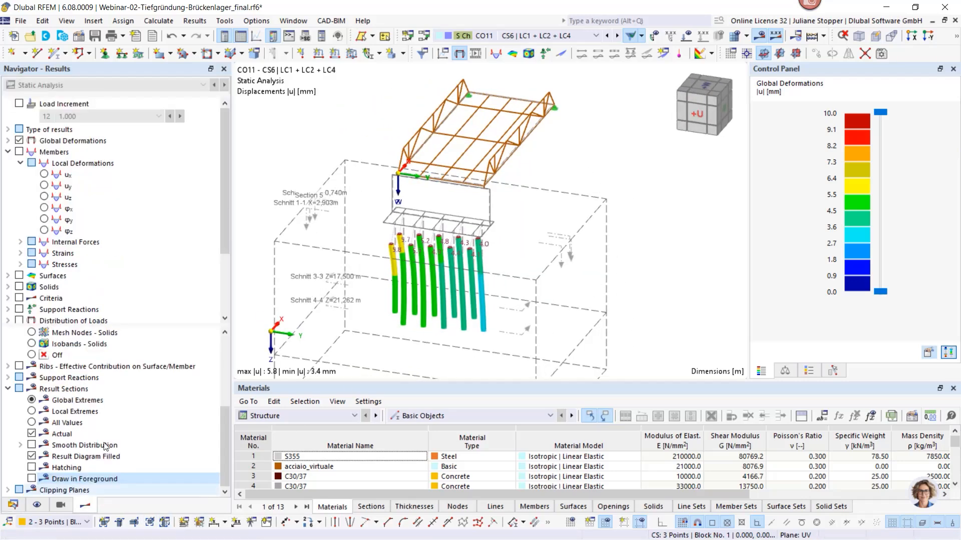
Display the axial forces N on the piles instead of the global deformations and hide the result objects
left_click(19, 151)
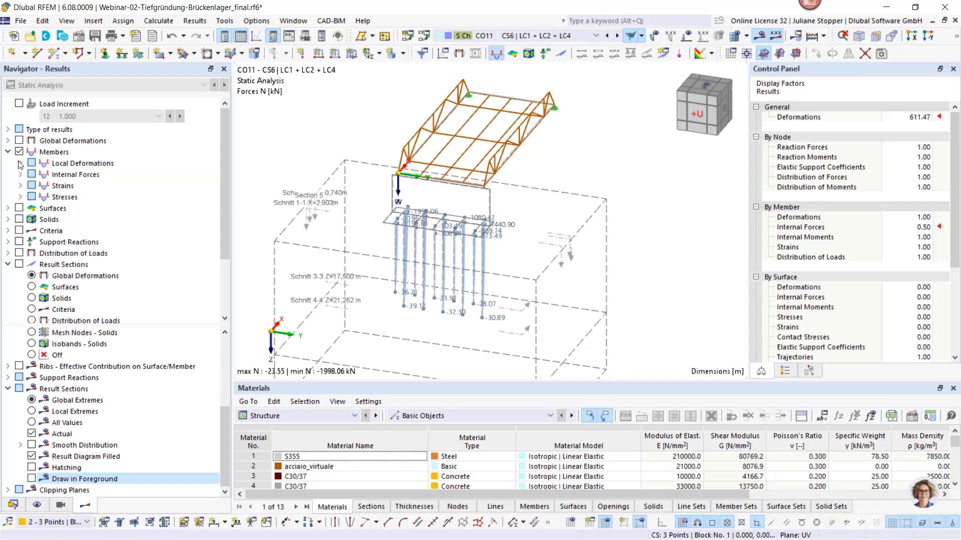
left_click(20, 175)
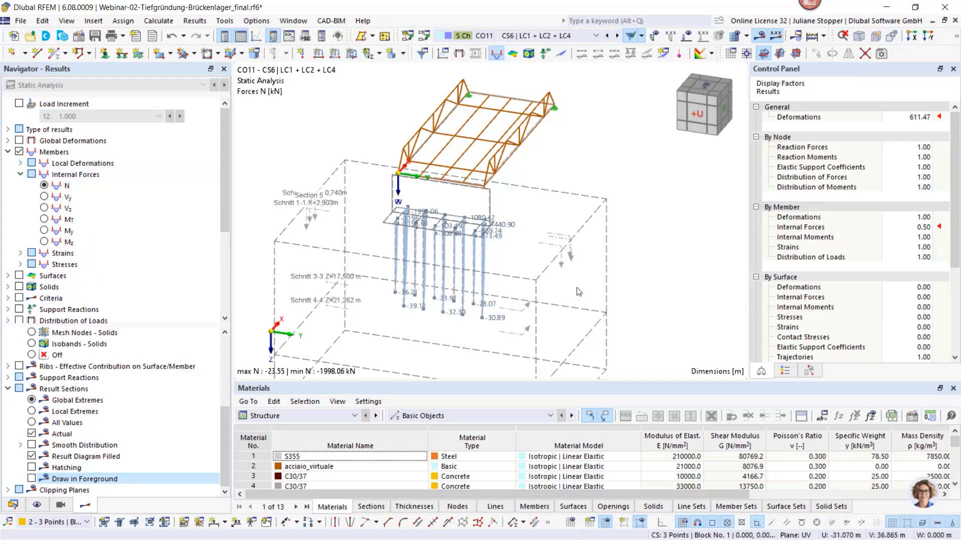
middle_click_drag(647, 281, 481, 247, "ctrl")
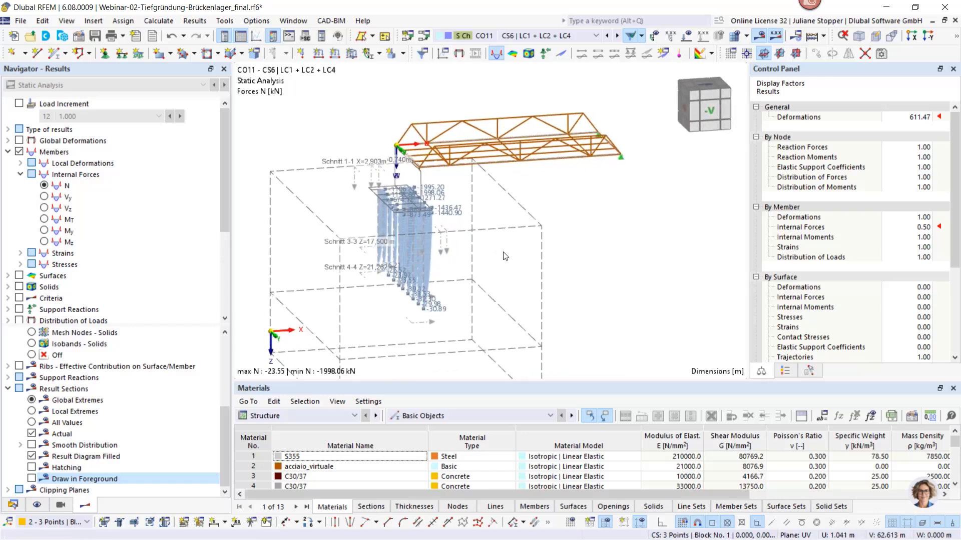
left_click(37, 505)
left_click(19, 240)
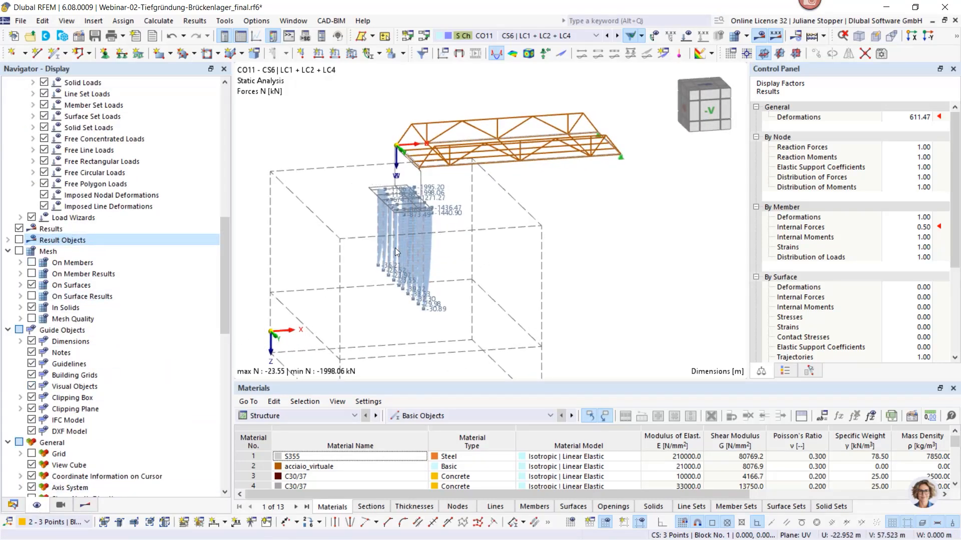
Select the five piles of the shorter row and save them as a new object selection named "Pile row short"
scroll(397, 245, "up", 6)
middle_click_drag(313, 261, 405, 262, "ctrl")
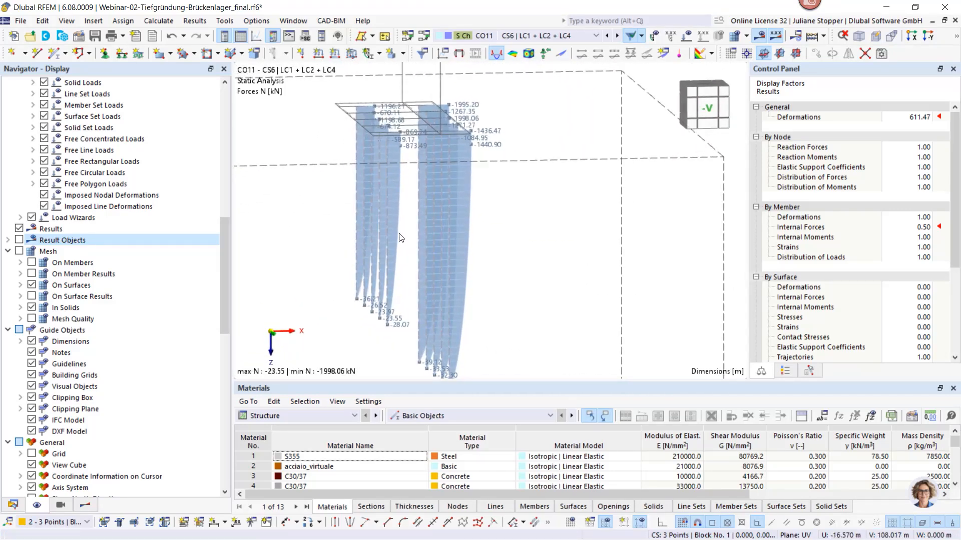
left_click_drag(370, 247, 332, 250)
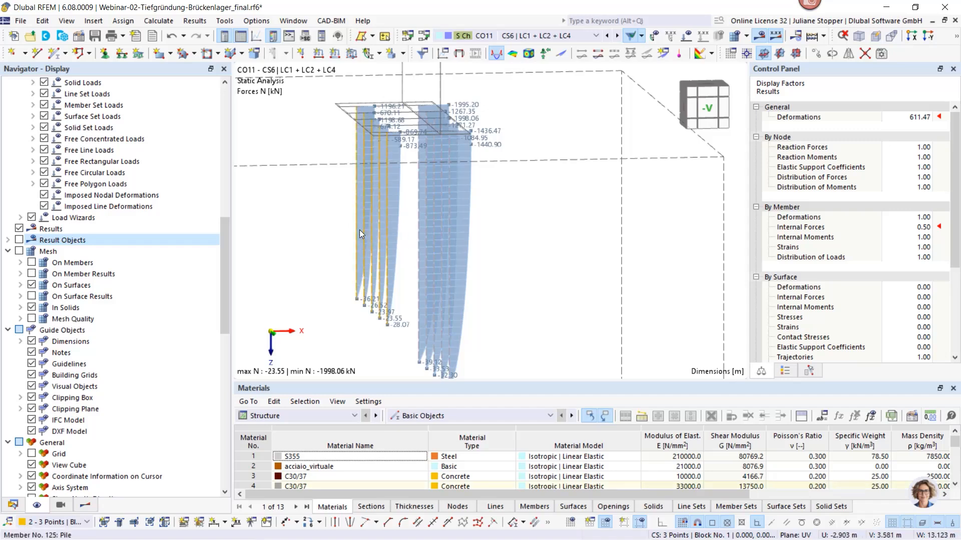
right_click(355, 232)
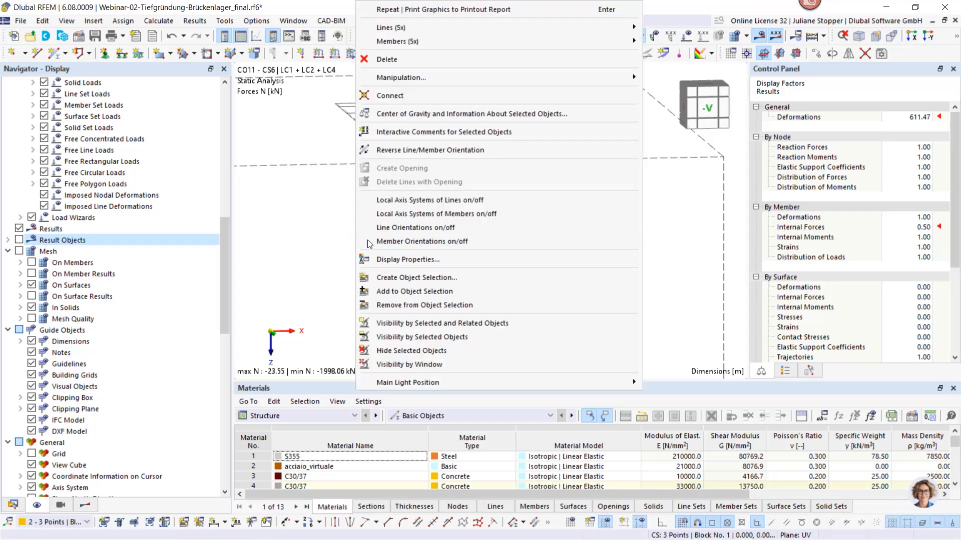
left_click(406, 279)
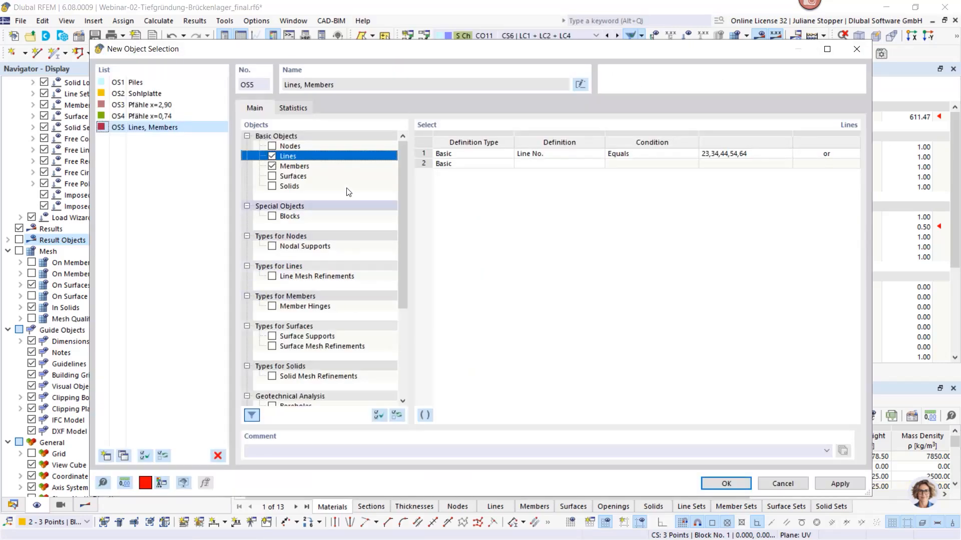
left_click(580, 85)
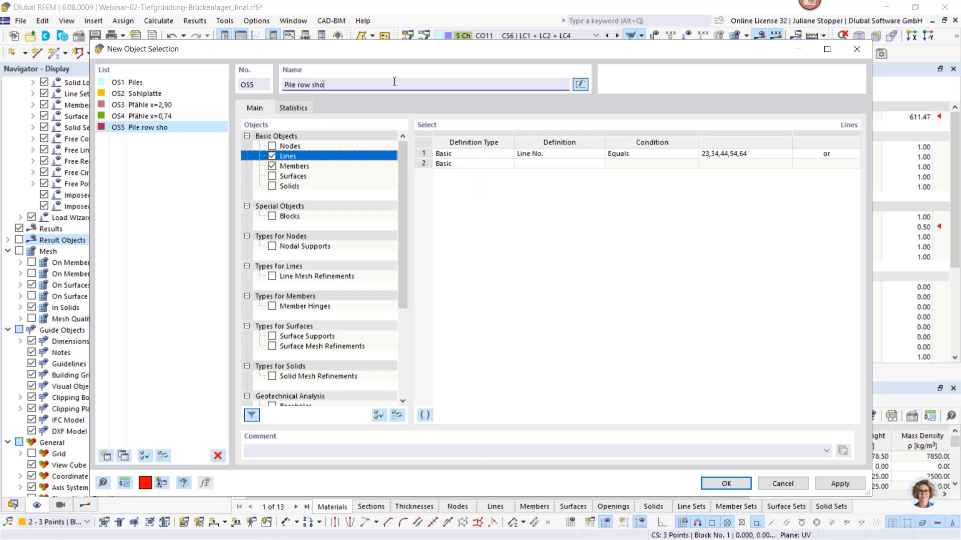
left_click(726, 483)
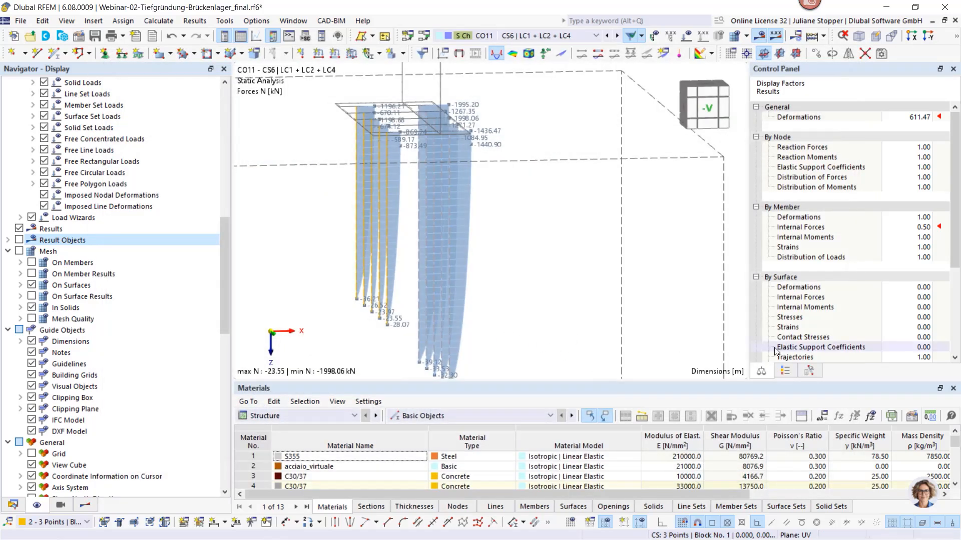
Limit the displayed member results to the object selection OS5 - Pile row short
left_click(808, 371)
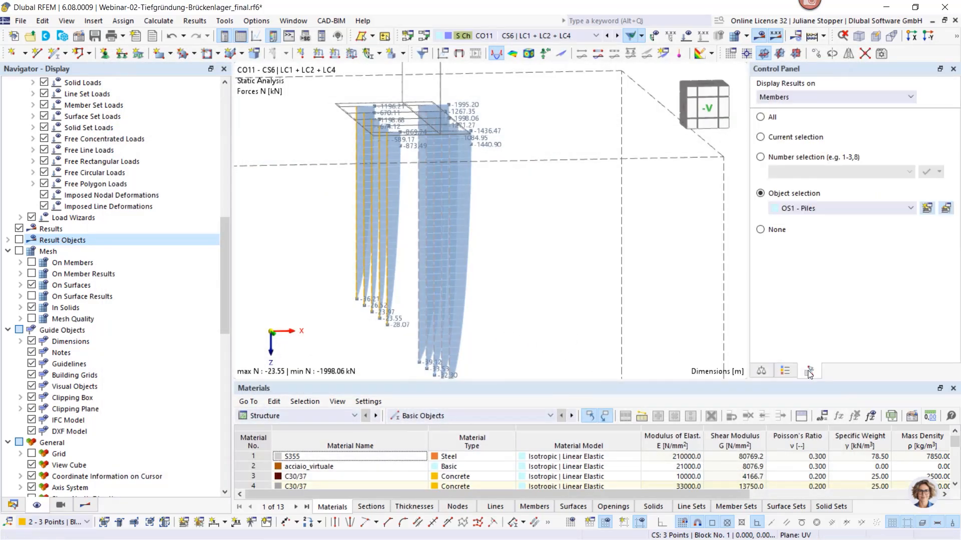
left_click(832, 211)
left_click(808, 267)
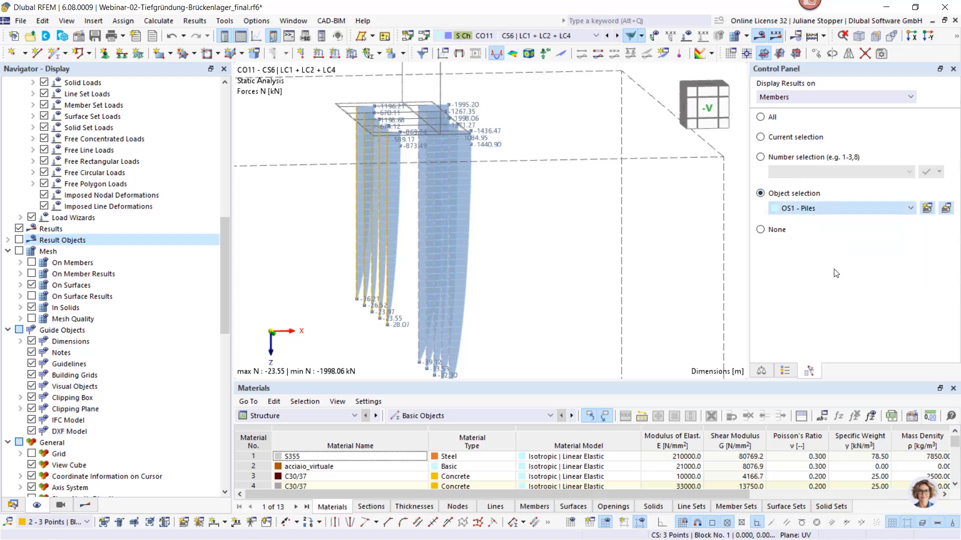
middle_click_drag(449, 293, 469, 312, "ctrl")
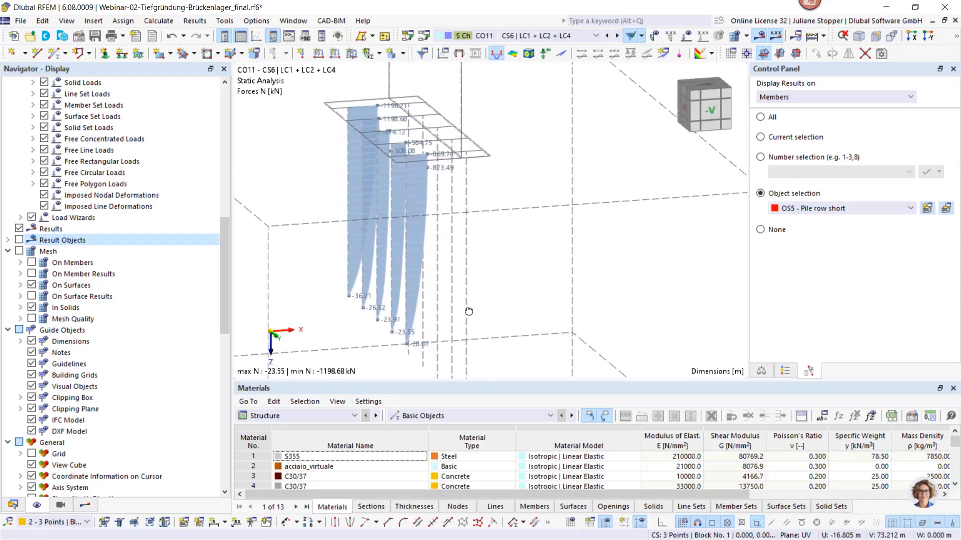
Change the member result display from two-colored to With Diagram for the axial forces on the piles
left_click(85, 506)
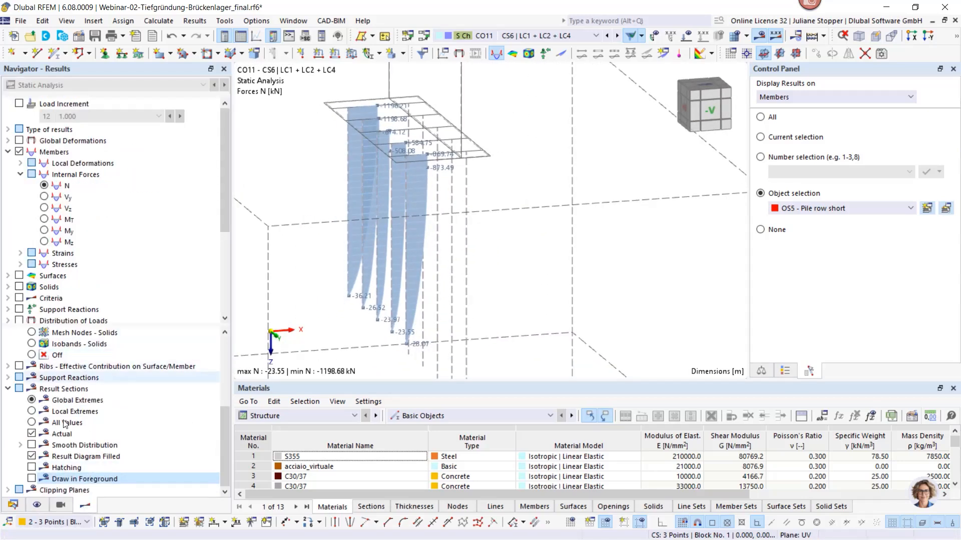
left_click(7, 389)
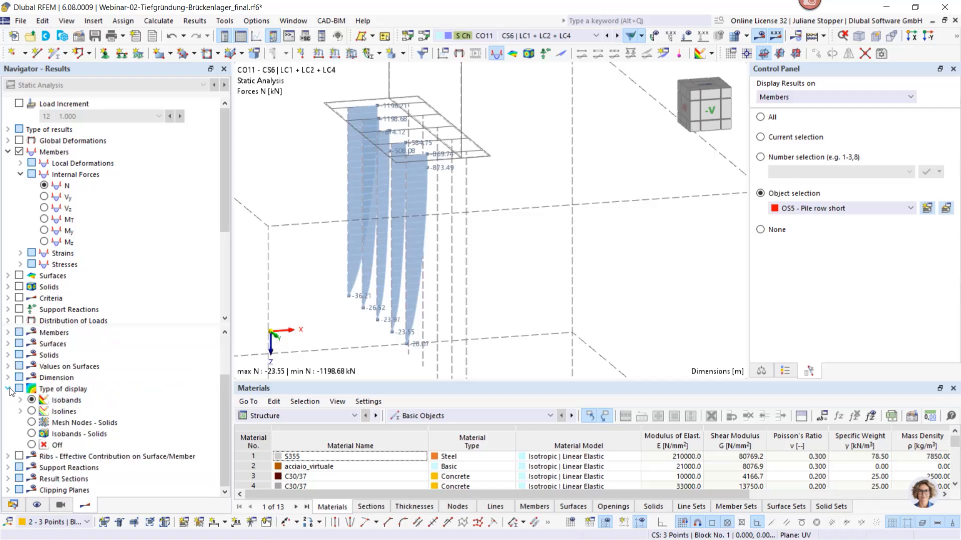
scroll(95, 412, "up", 2)
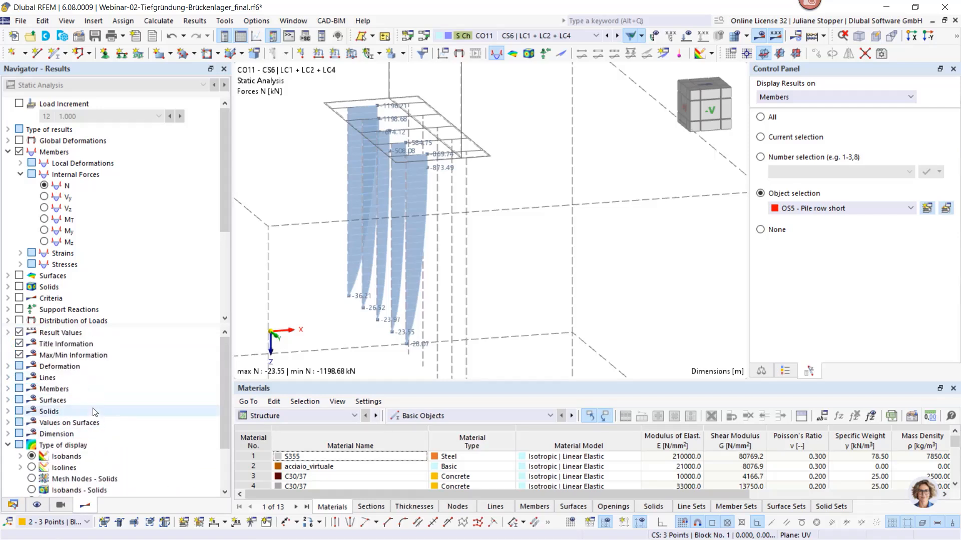
left_click(8, 389)
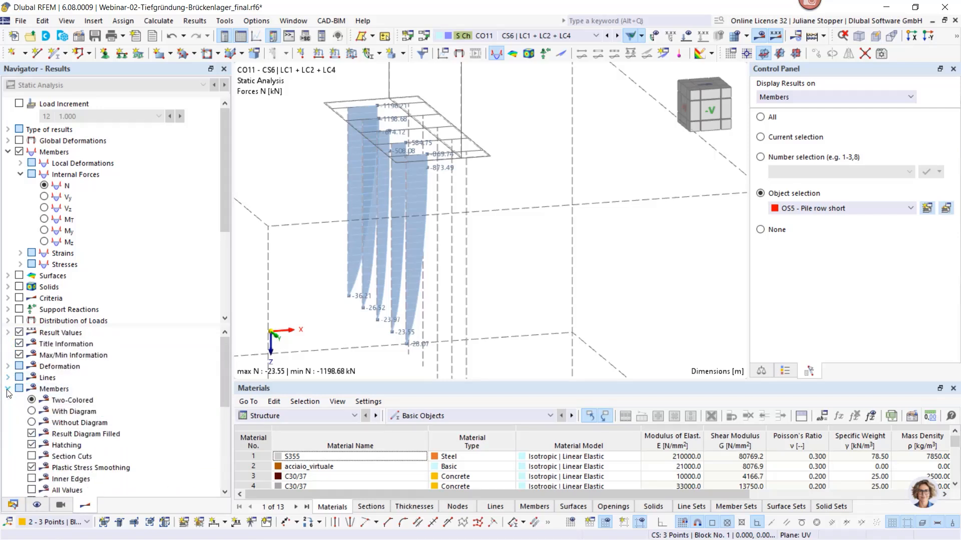
scroll(62, 416, "down", 1)
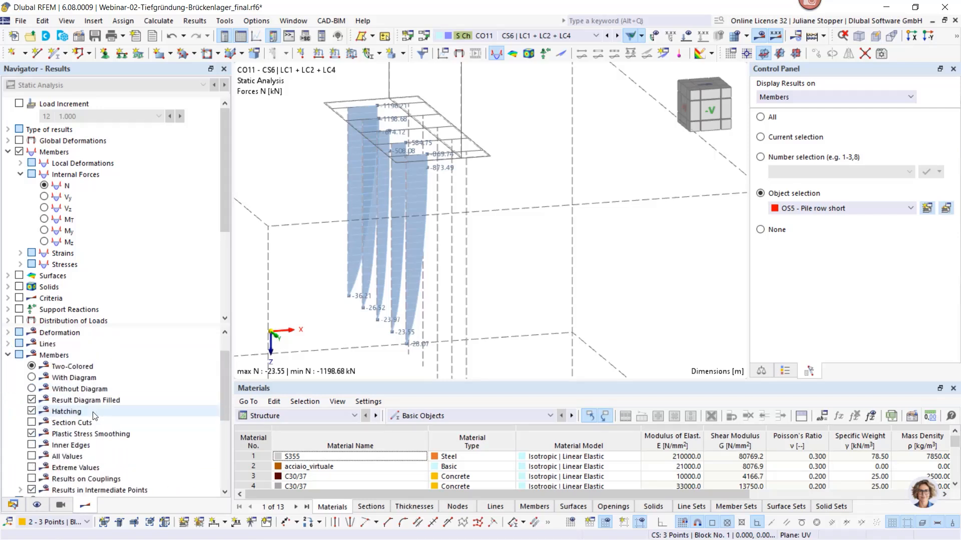
left_click(31, 378)
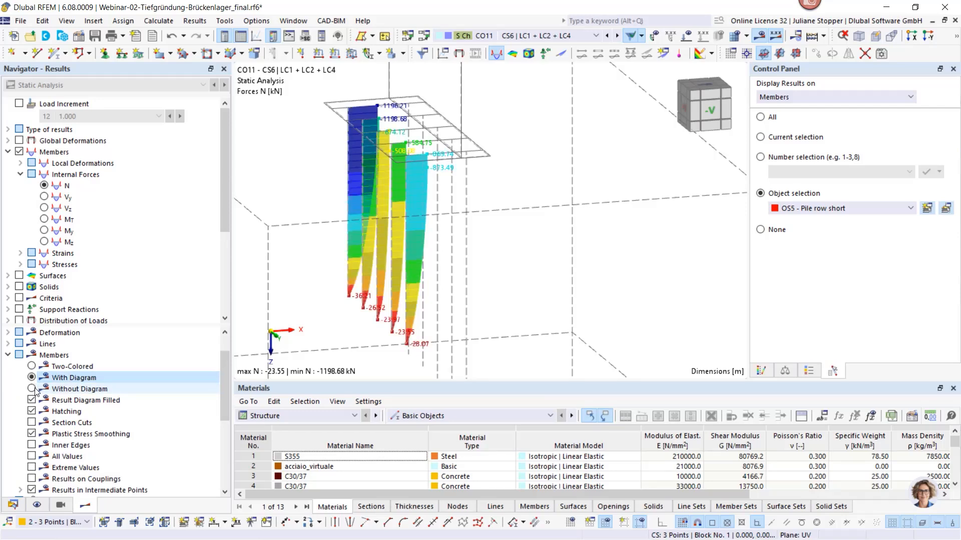
Set up a graphic printout of the short pile row to printout report 1 - Pile foundation as a multi-print
middle_click_drag(317, 289, 334, 298, "ctrl")
scroll(335, 297, "down", 1)
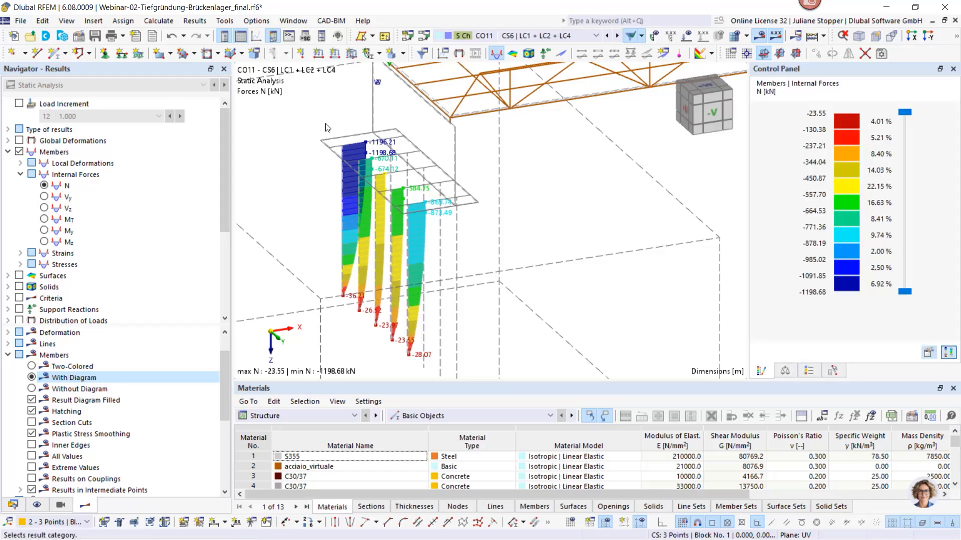
middle_click_drag(432, 191, 466, 203, "ctrl")
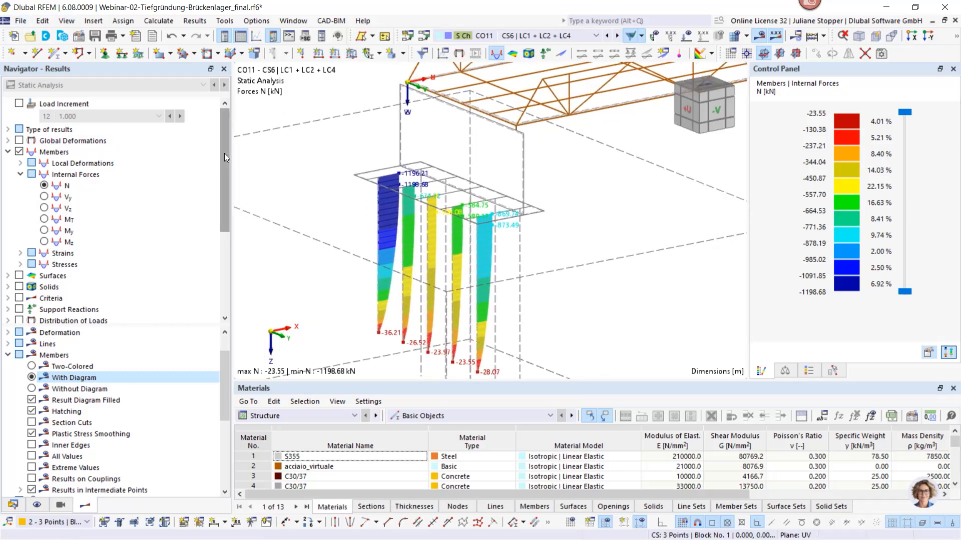
key("ctrl+p")
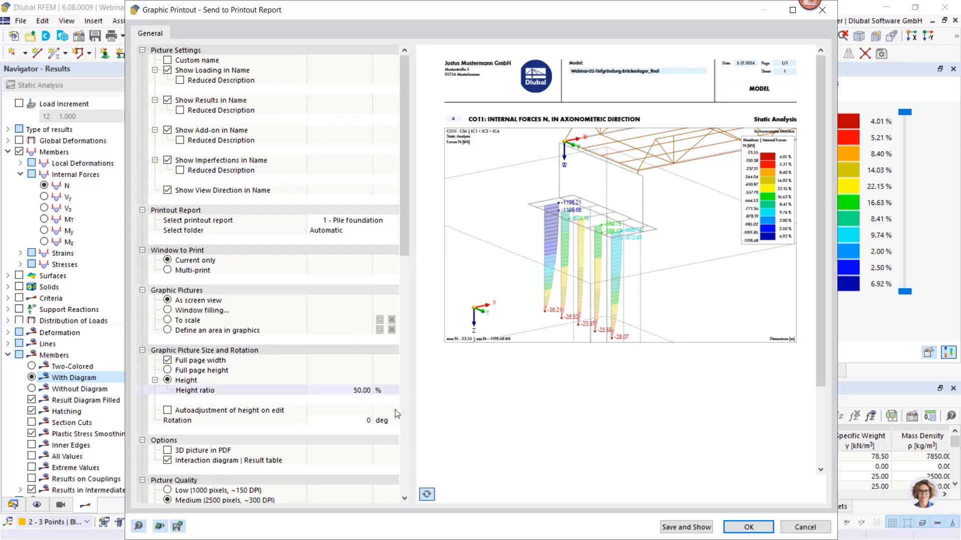
left_click(427, 494)
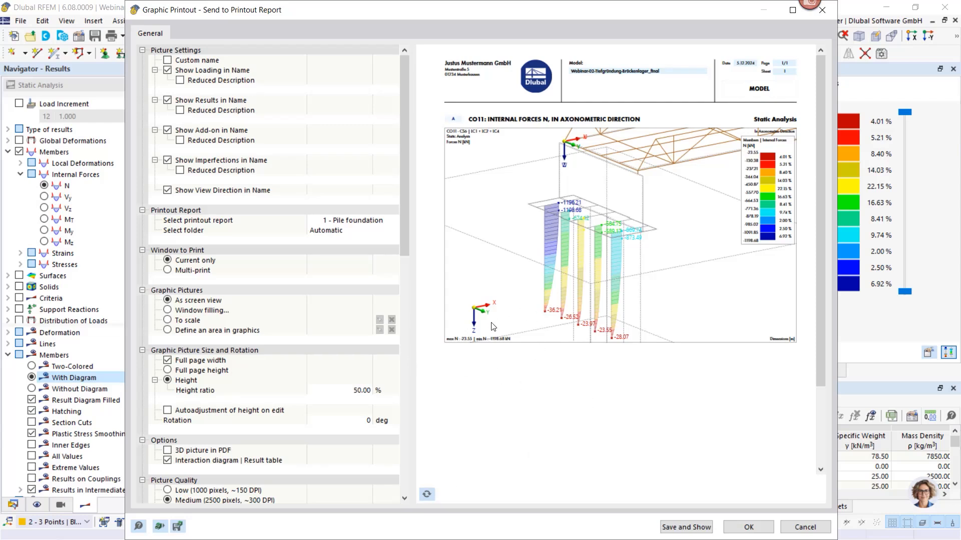
left_click(167, 272)
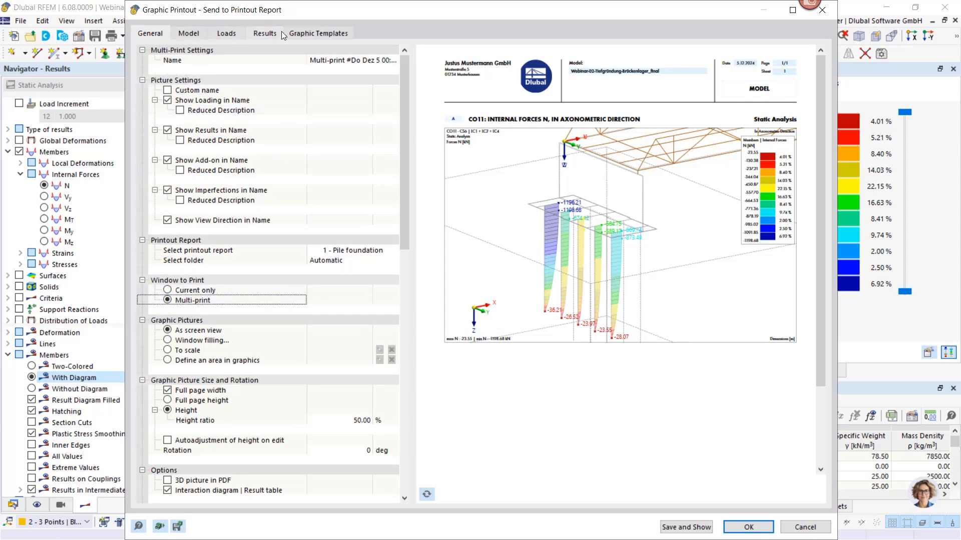
Exclude the model views and the load cases and combinations from the multi-print
left_click(188, 34)
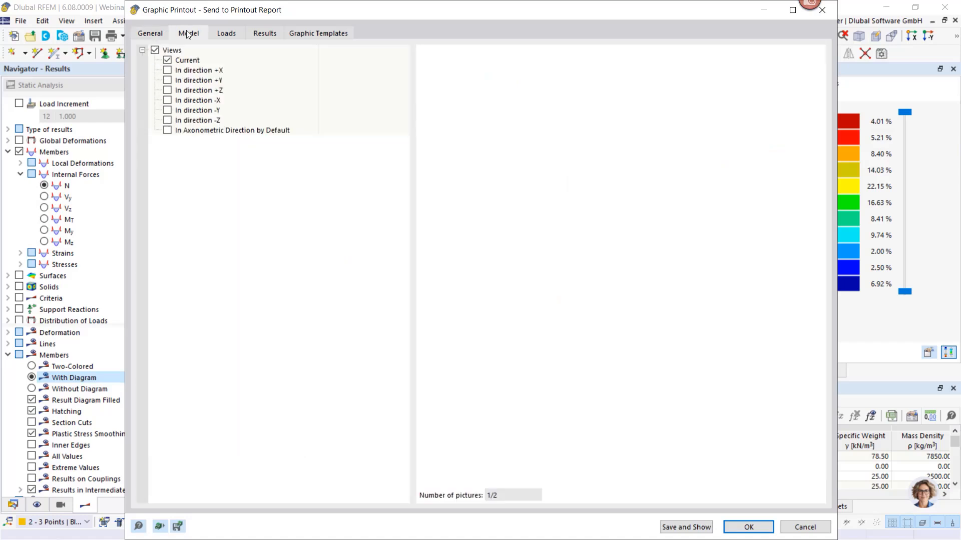
left_click(155, 51)
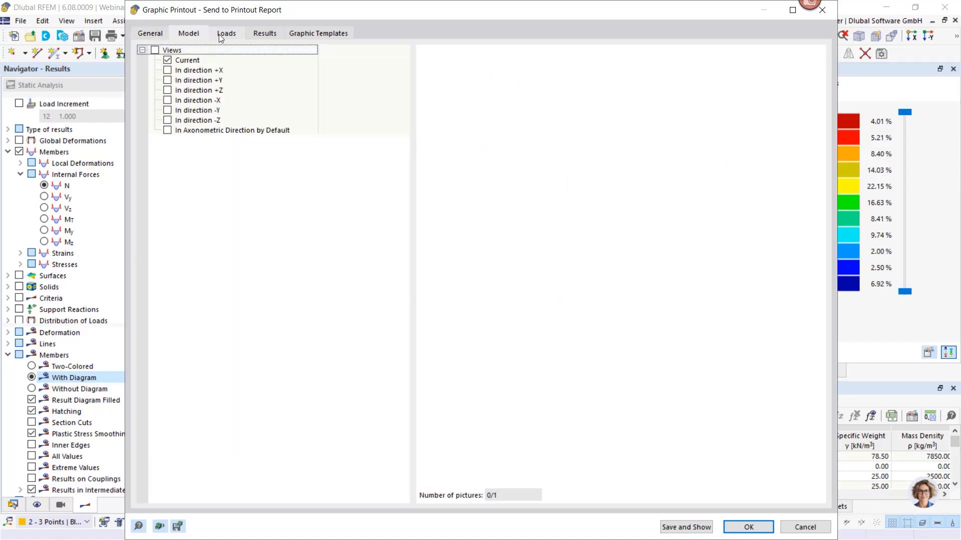
left_click(223, 33)
left_click(154, 50)
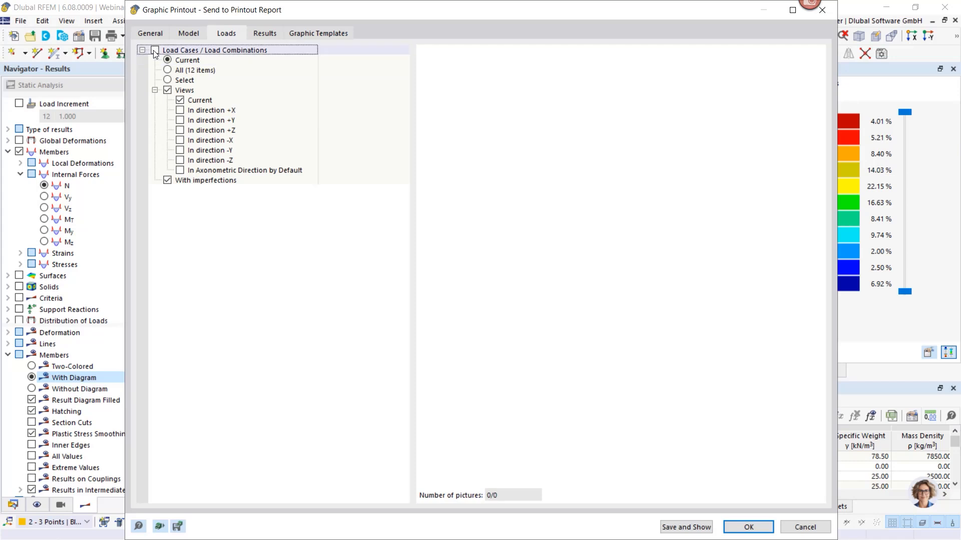
Include the current load combination's member internal forces N, Vy, Vz, My and Mz in the multi-print and send the short pile row's pictures to the report
left_click(265, 33)
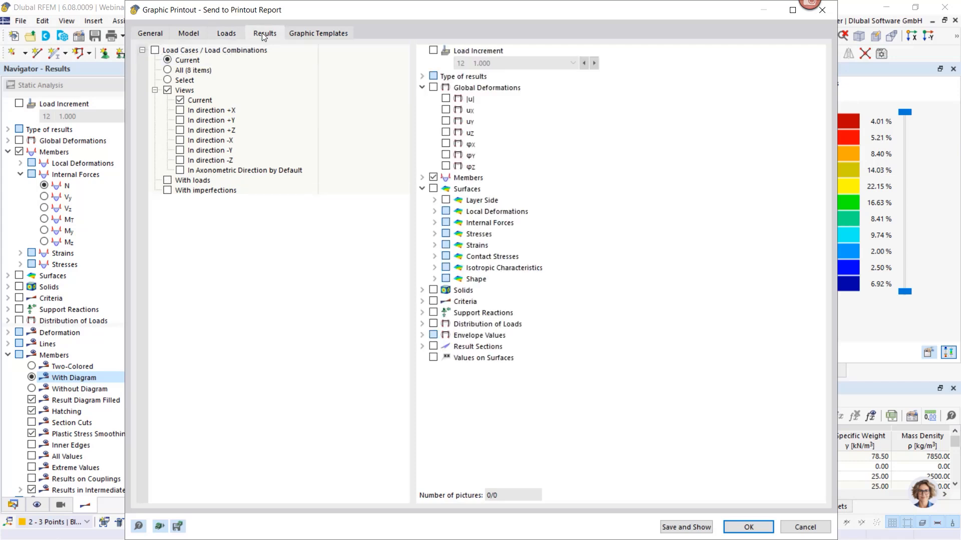
left_click(155, 51)
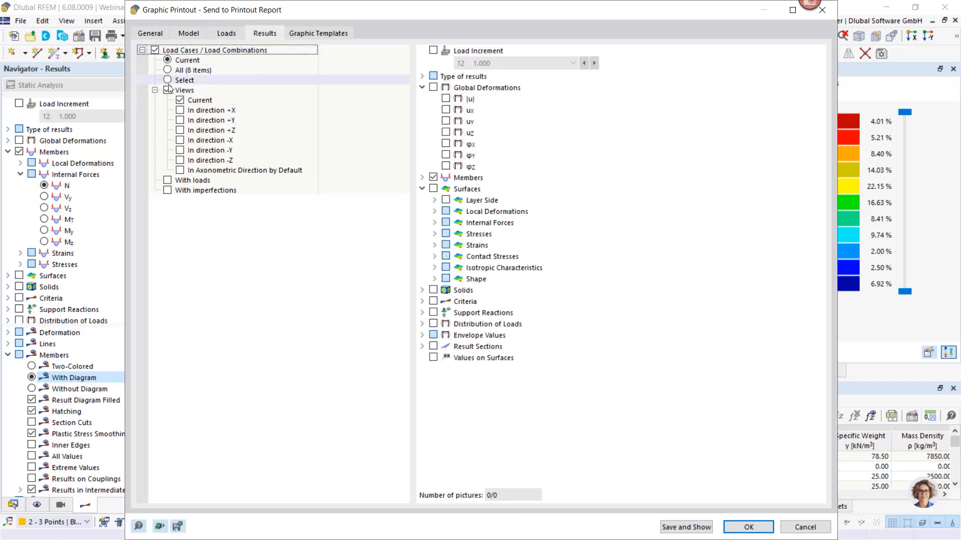
left_click(421, 178)
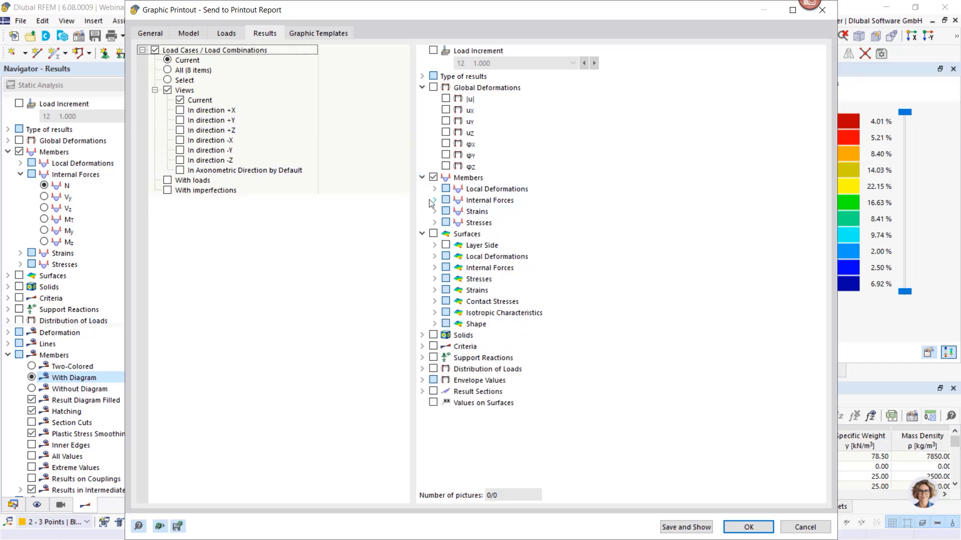
left_click(434, 200)
left_click(458, 210)
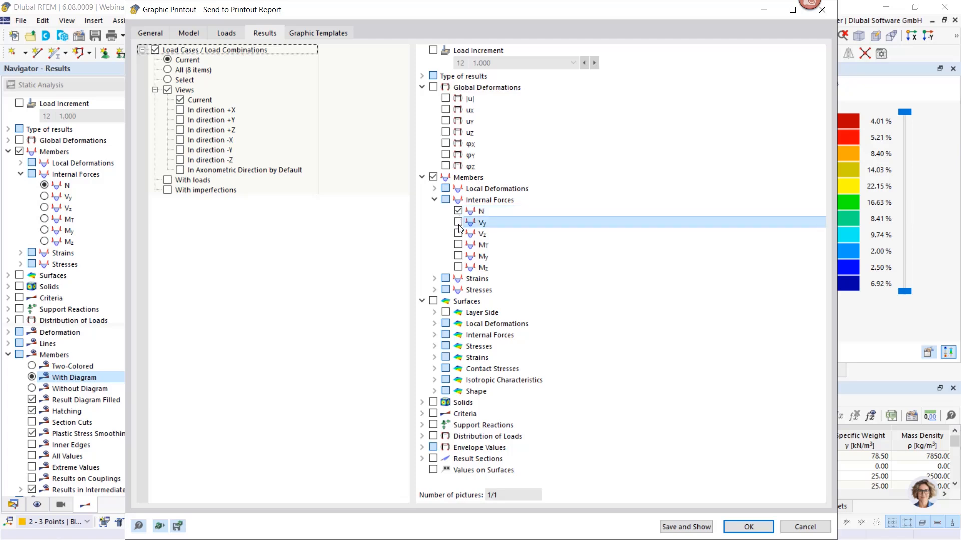
left_click(458, 222)
left_click(458, 234)
left_click(458, 256)
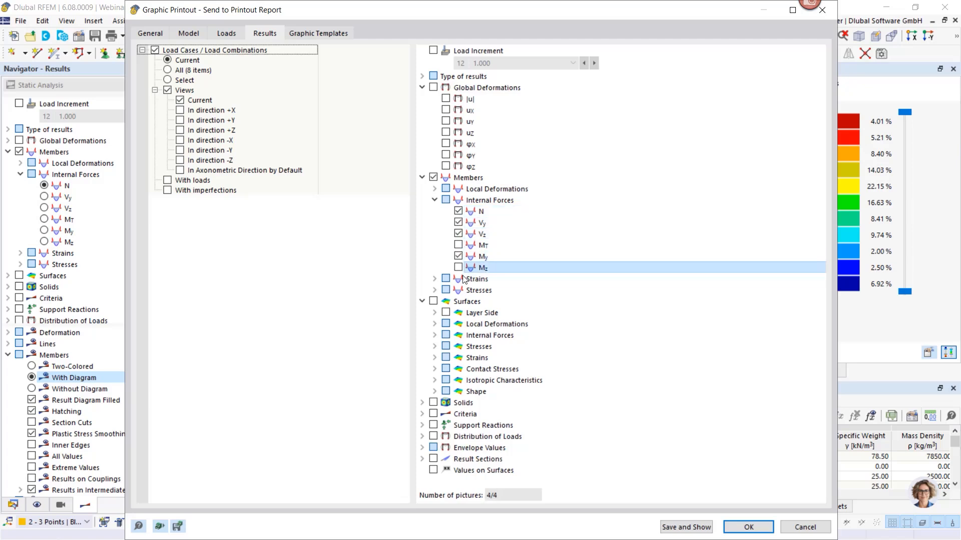
left_click(458, 267)
left_click(746, 528)
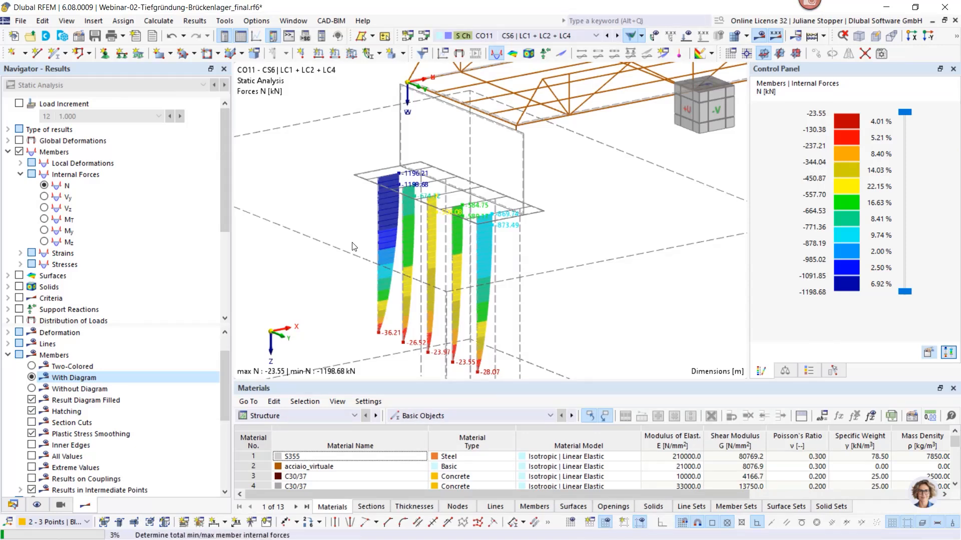
Limit the displayed member results to the object selection OS4 - Pfähle x=0,74
left_click(832, 370)
left_click(853, 211)
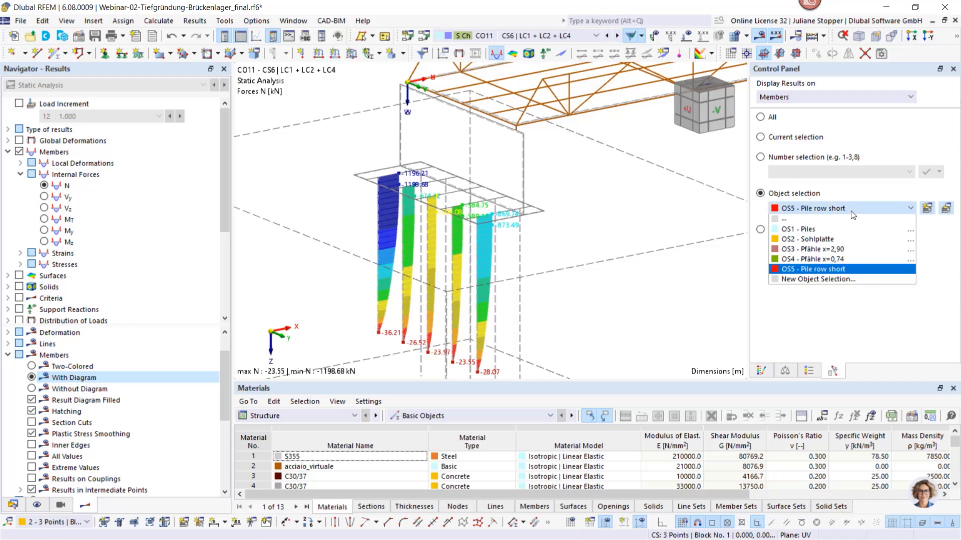
left_click(841, 249)
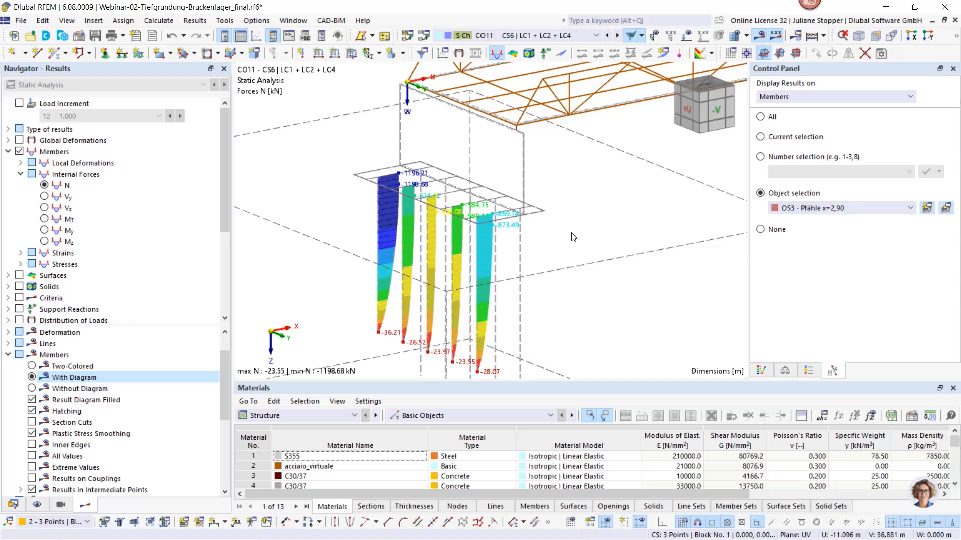
left_click(865, 213)
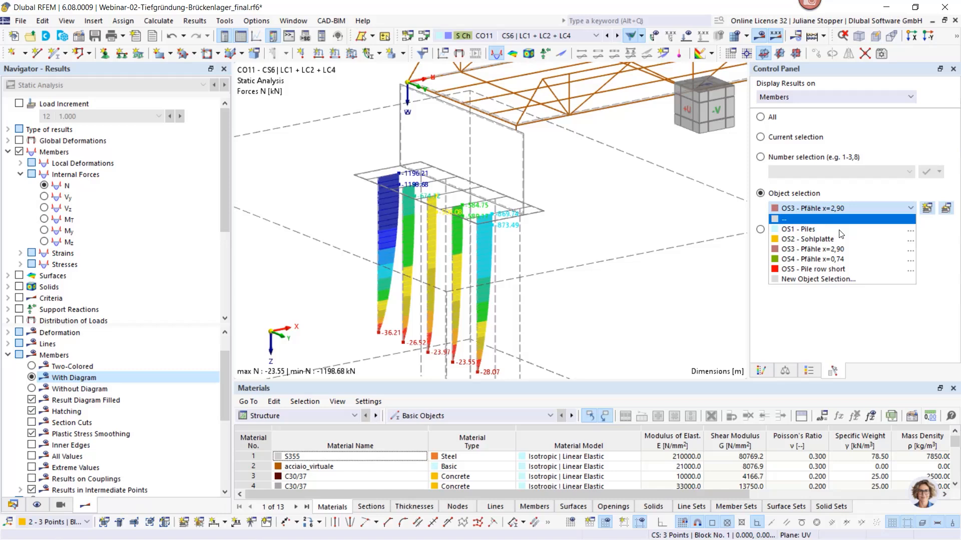
left_click(821, 261)
Prepare a multi-print of the x=0,74 pile row for report 1 - Pile foundation, excluding the model views and load cases and combinations
middle_click_drag(588, 237, 585, 207)
scroll(586, 213, "down", 3)
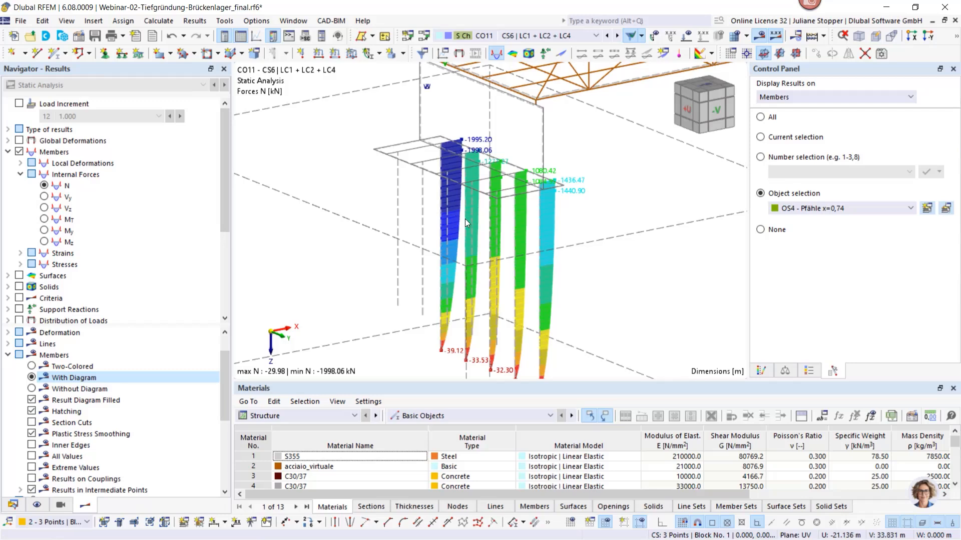
scroll(461, 216, "up", 3)
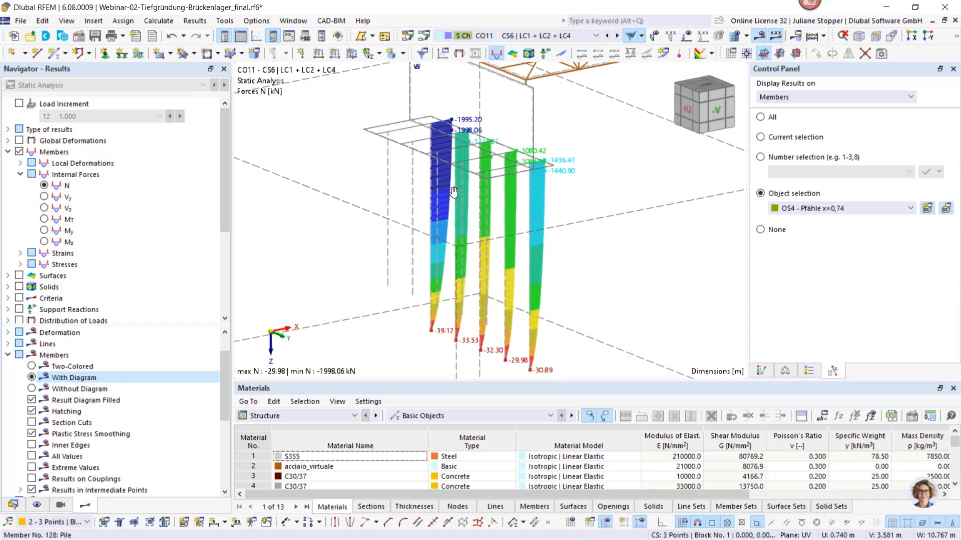
left_click(21, 21)
left_click(89, 184)
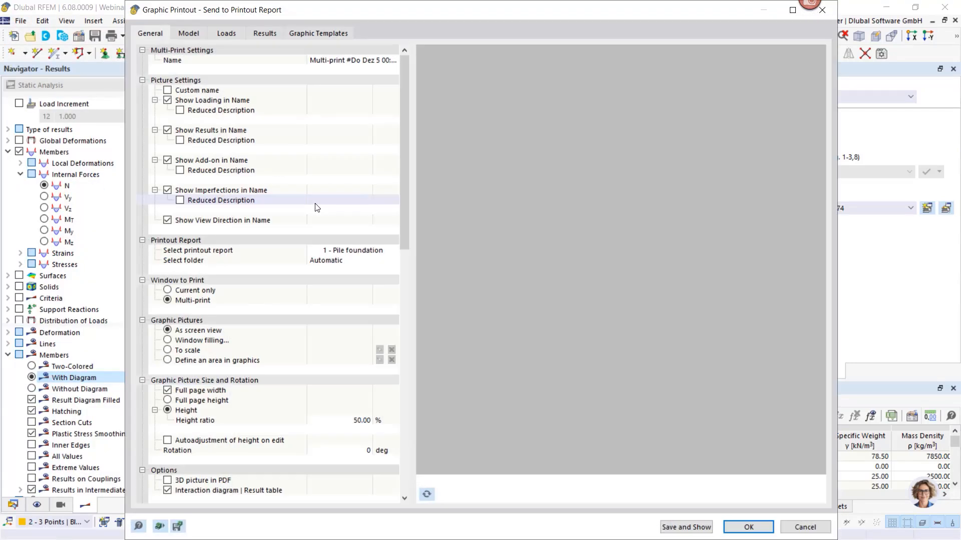
left_click(189, 33)
left_click(226, 33)
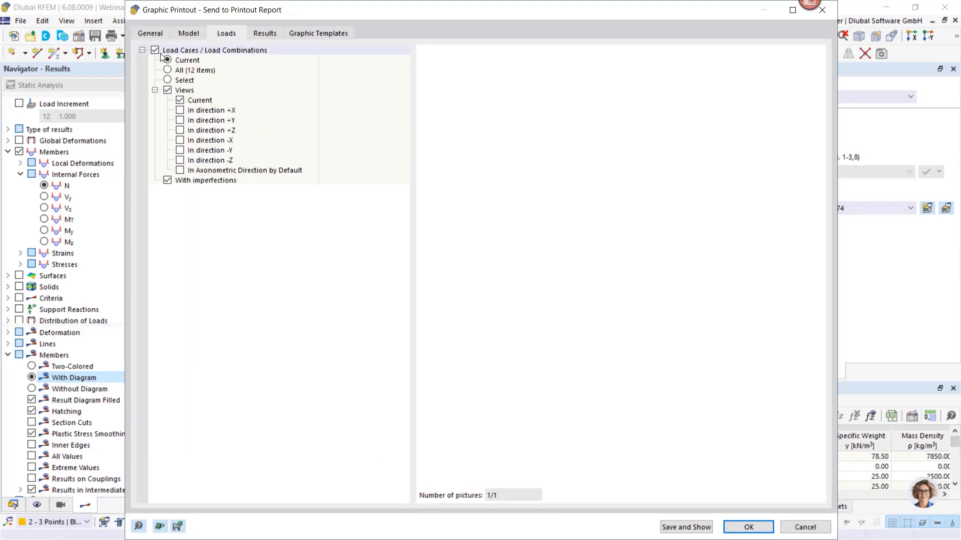
Include the current results for member forces N, Vy, Vz, My and Mz and send the x=0,74 pile row's pictures to the report
left_click(266, 33)
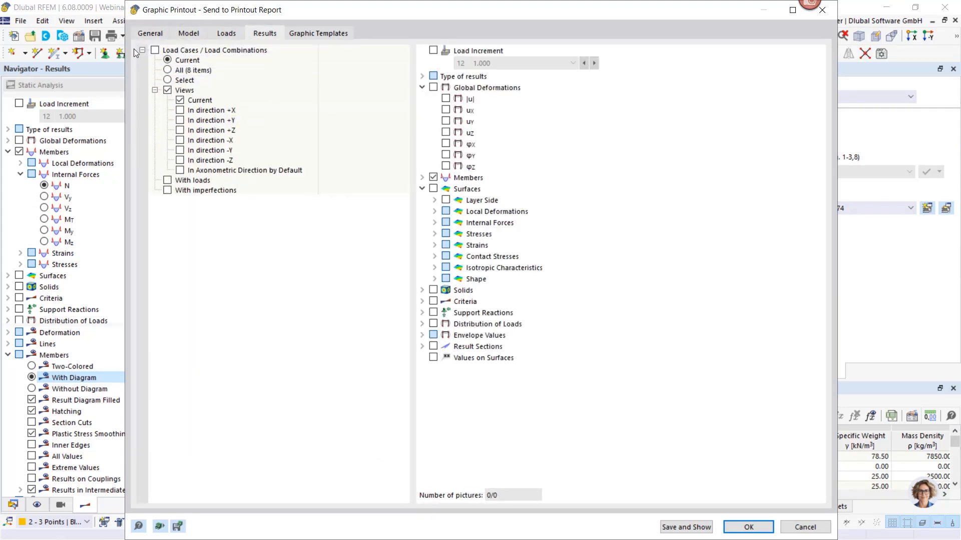
left_click(155, 50)
left_click(421, 177)
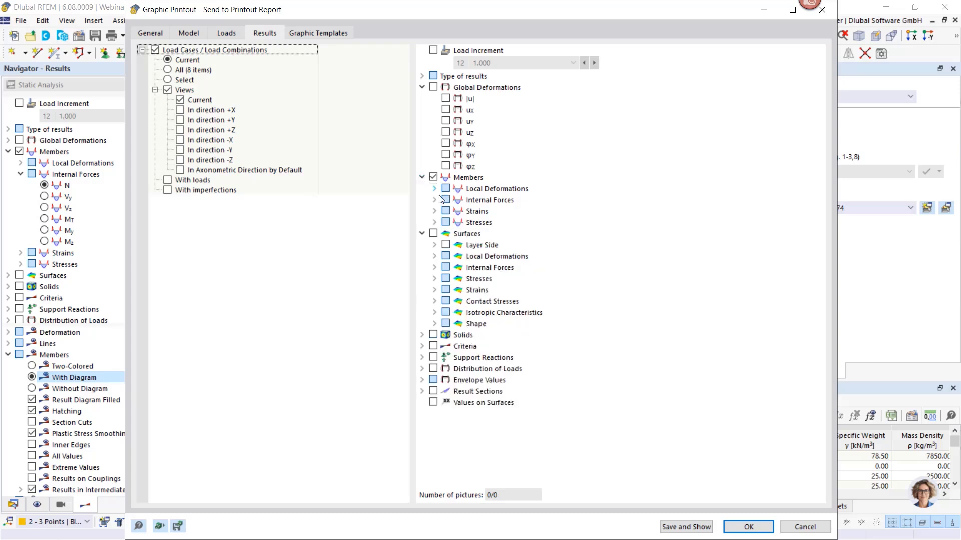
left_click(434, 200)
left_click(458, 211)
left_click(458, 222)
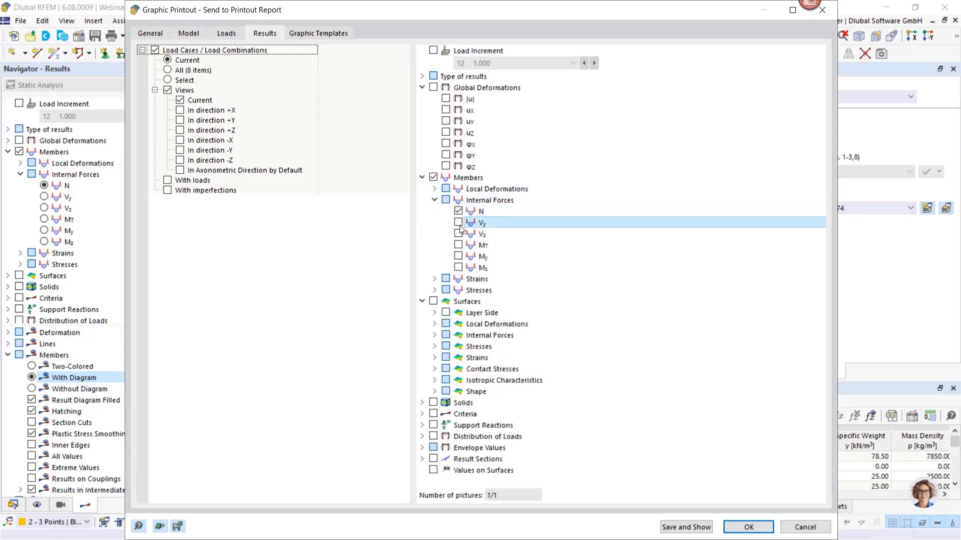
left_click(457, 233)
left_click(458, 257)
left_click(458, 267)
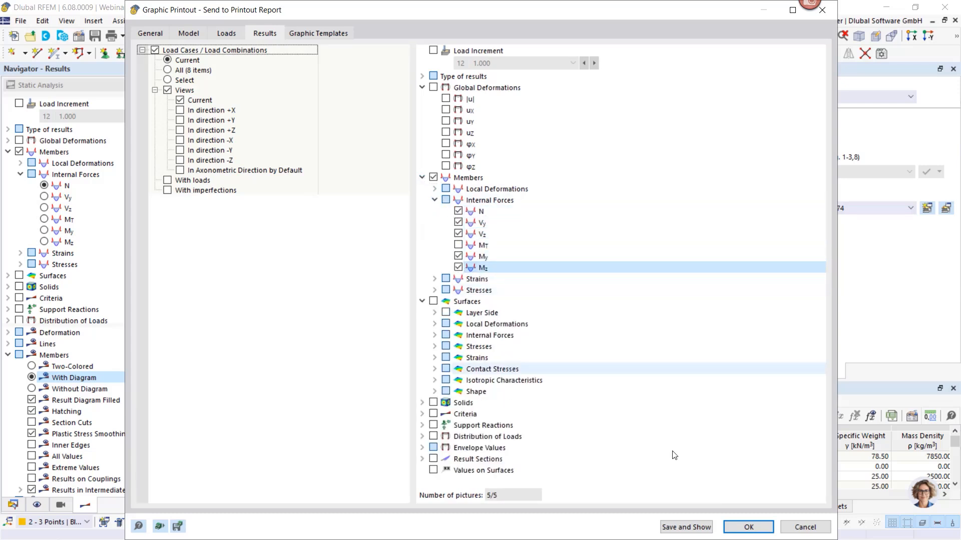
left_click(750, 531)
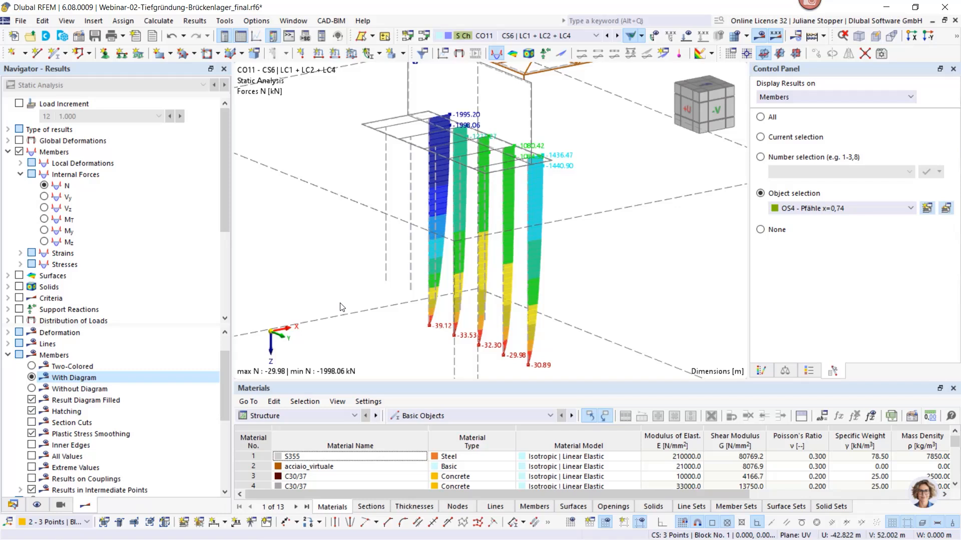
Open the result diagrams of member 121, the outermost pile with the largest compression in the x=0,74 row
scroll(354, 317, "down", 1)
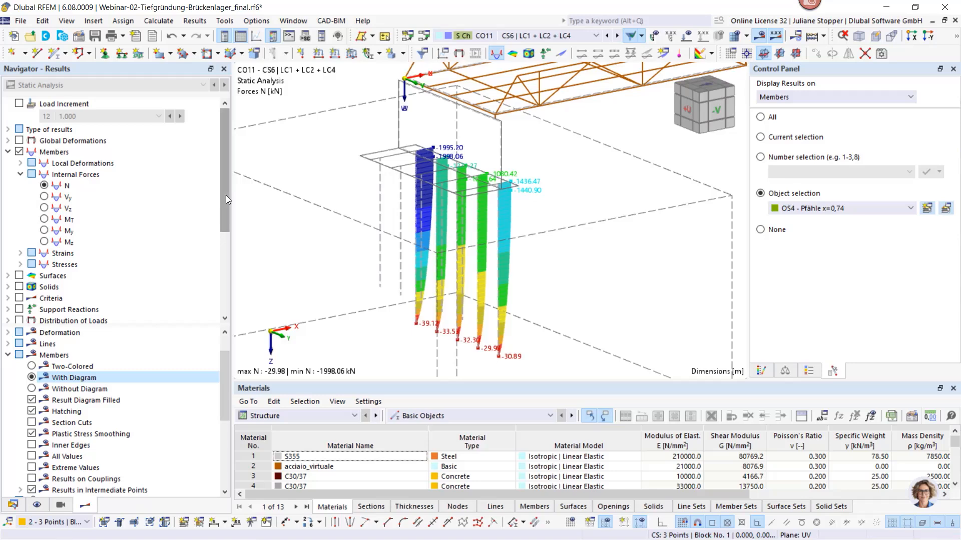
left_click(8, 152)
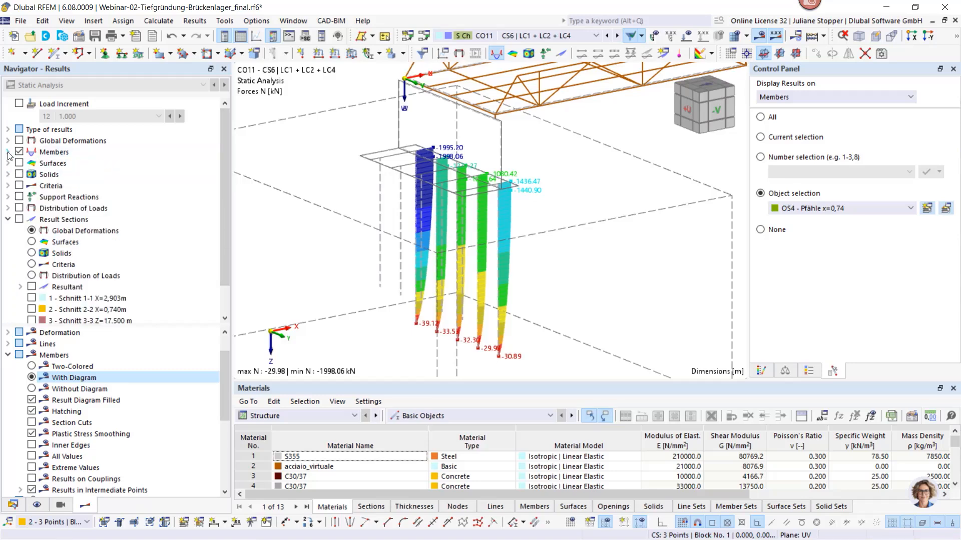
scroll(420, 212, "up", 2)
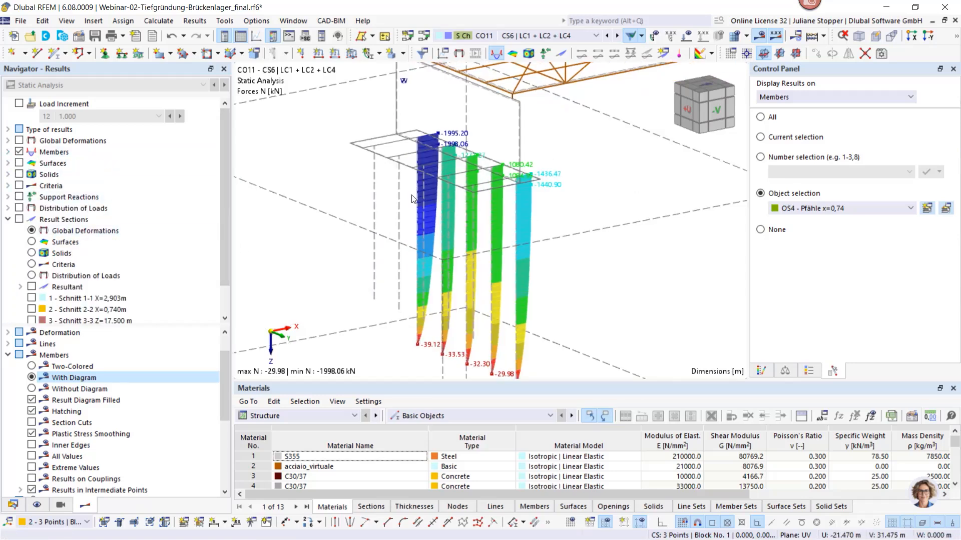
scroll(419, 212, "up", 1)
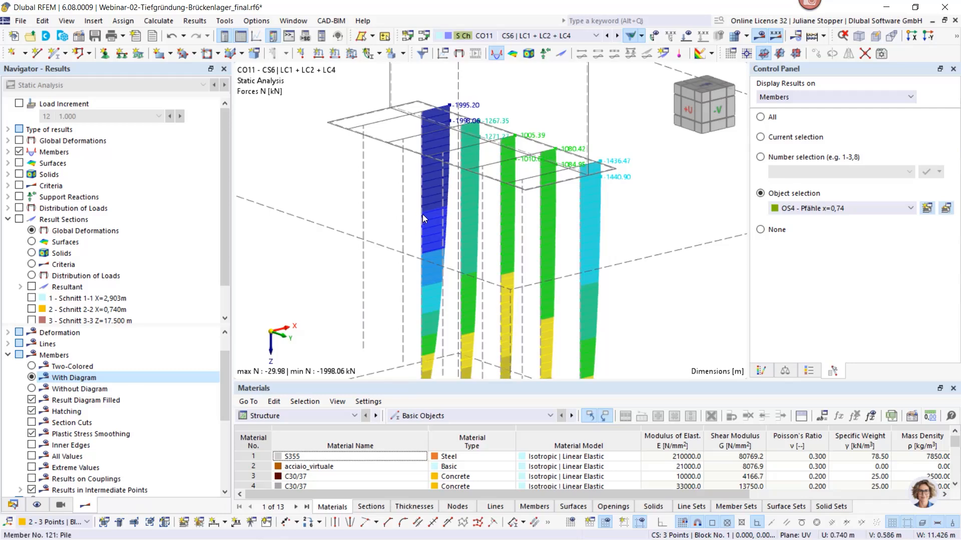
right_click(422, 214)
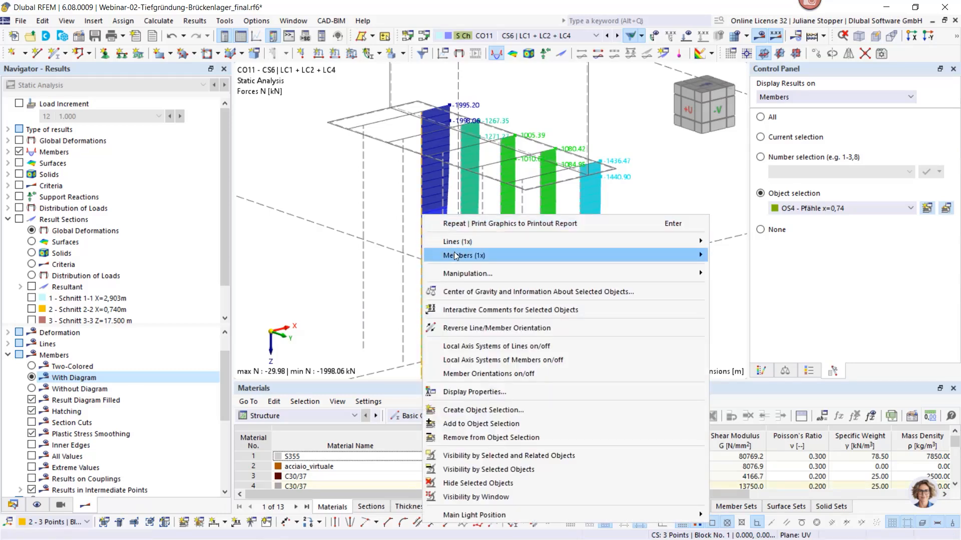
mouse_move(456, 257)
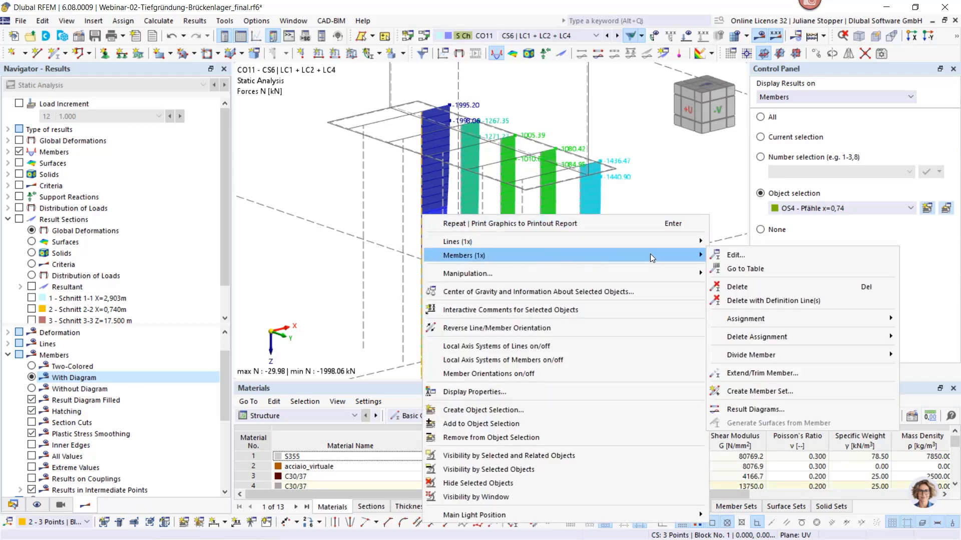
left_click(756, 410)
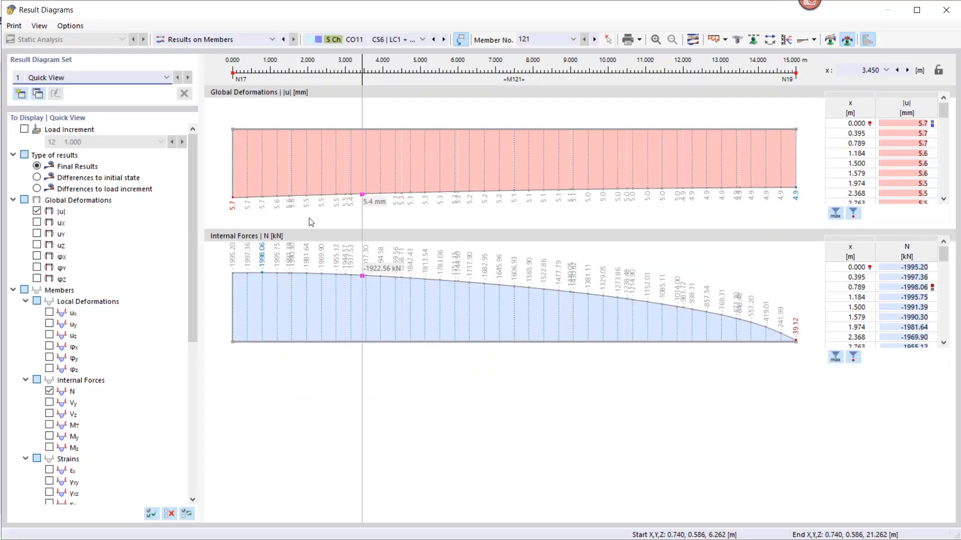
Show the pile's internal force diagrams N, Vy, Vz, My and Mz without the global deformation |u|
left_click(37, 212)
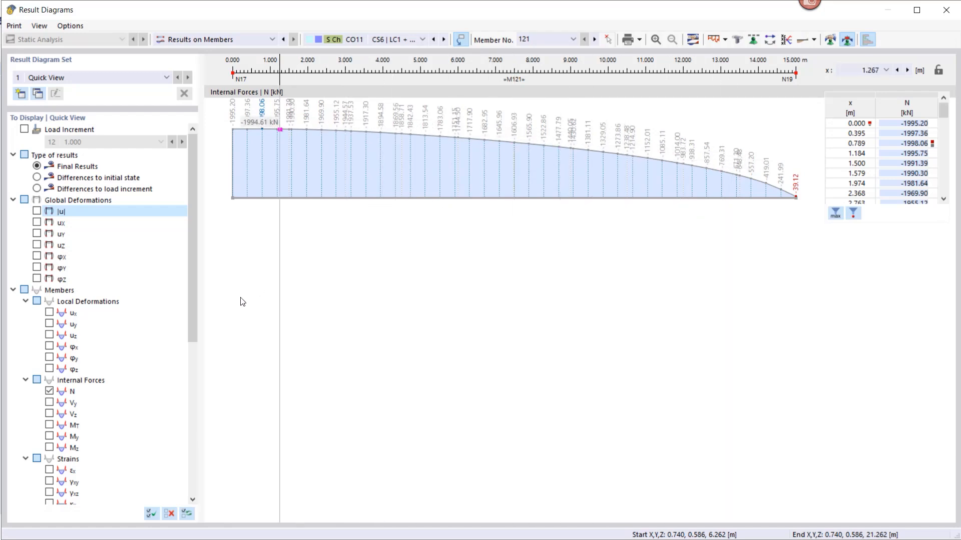
left_click(49, 403)
left_click(49, 414)
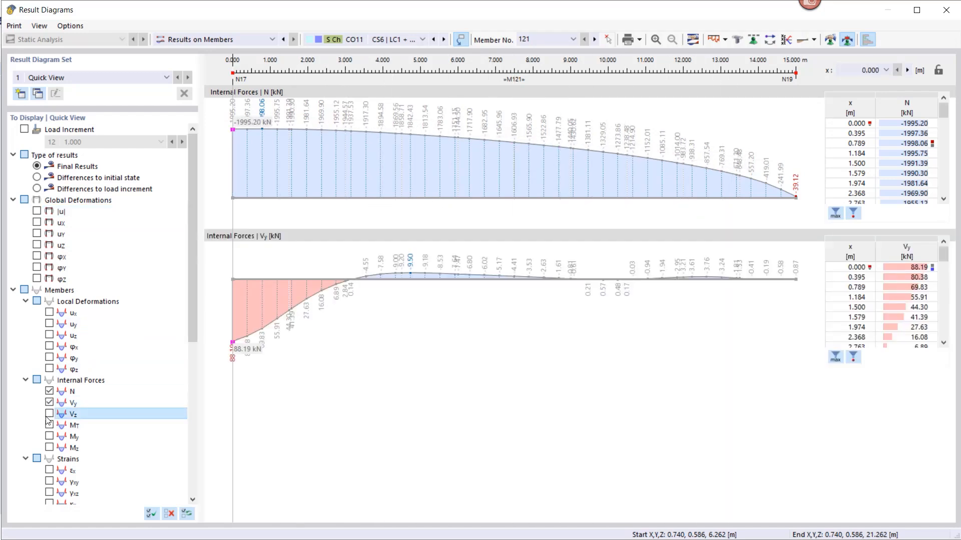
left_click(49, 436)
left_click(49, 447)
scroll(388, 322, "down", 5)
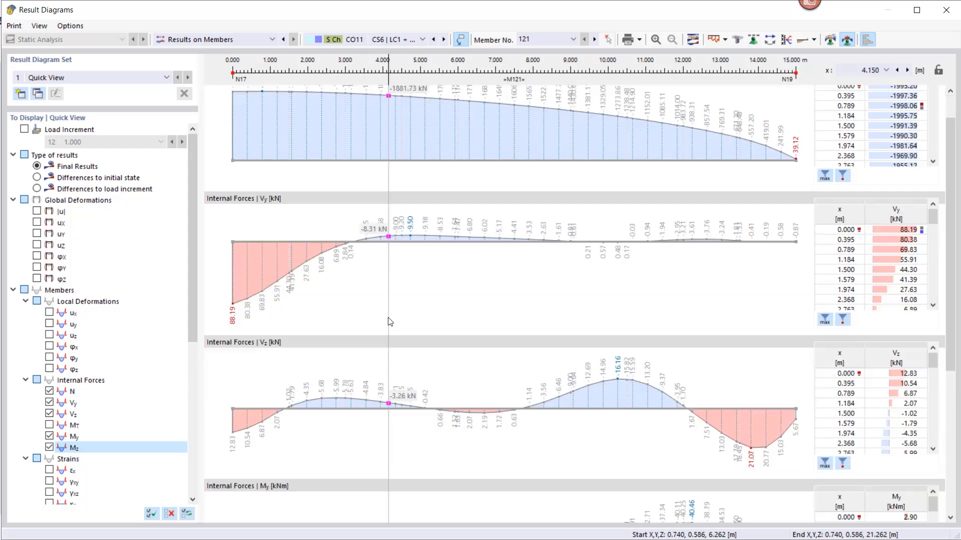
scroll(395, 327, "up", 3)
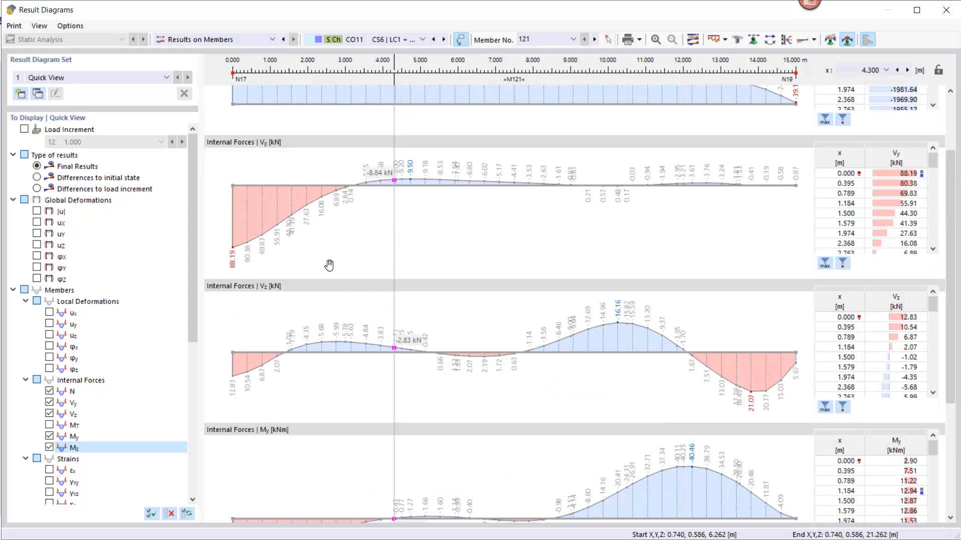
Send the pile's result diagrams to printout report 1 - Pile foundation and close the diagrams
left_click(14, 26)
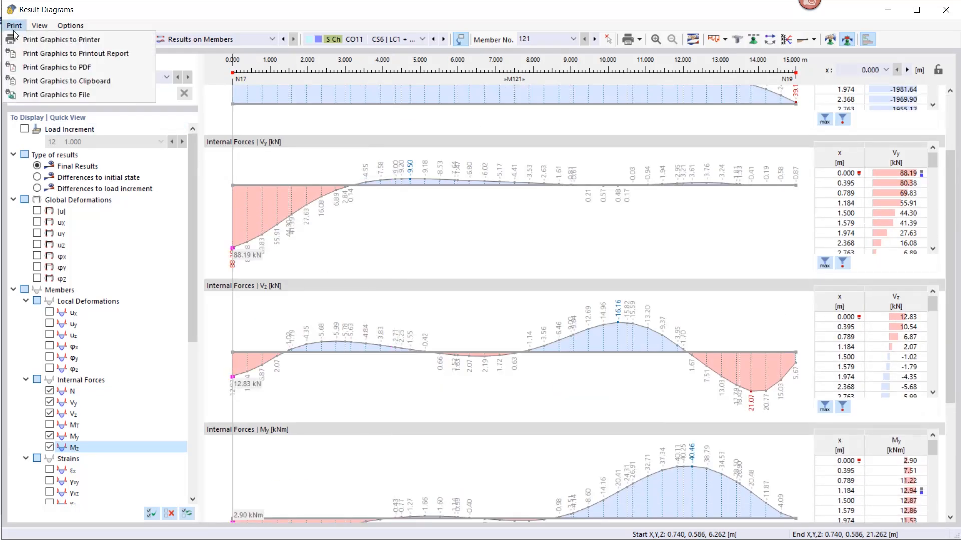
left_click(42, 54)
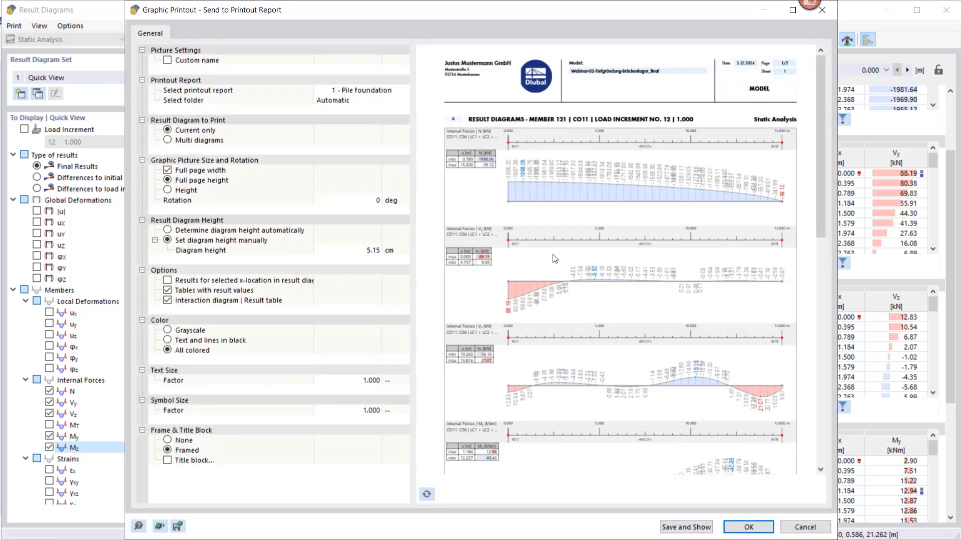
scroll(555, 258, "down", 3)
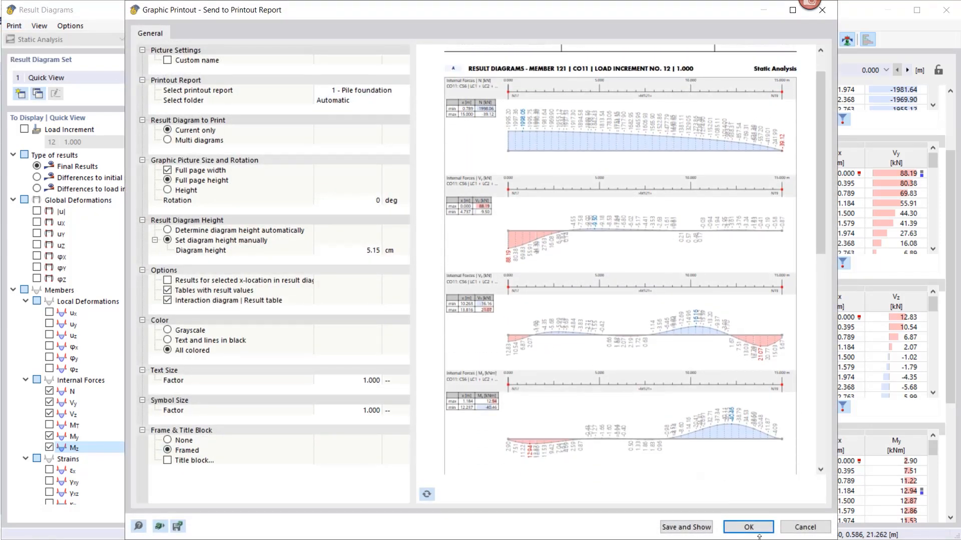
left_click(759, 529)
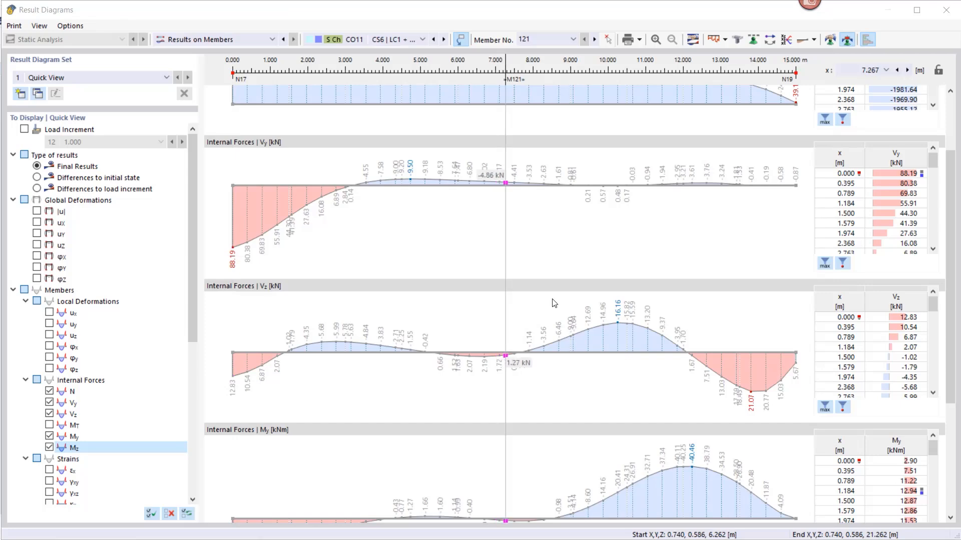
left_click(946, 13)
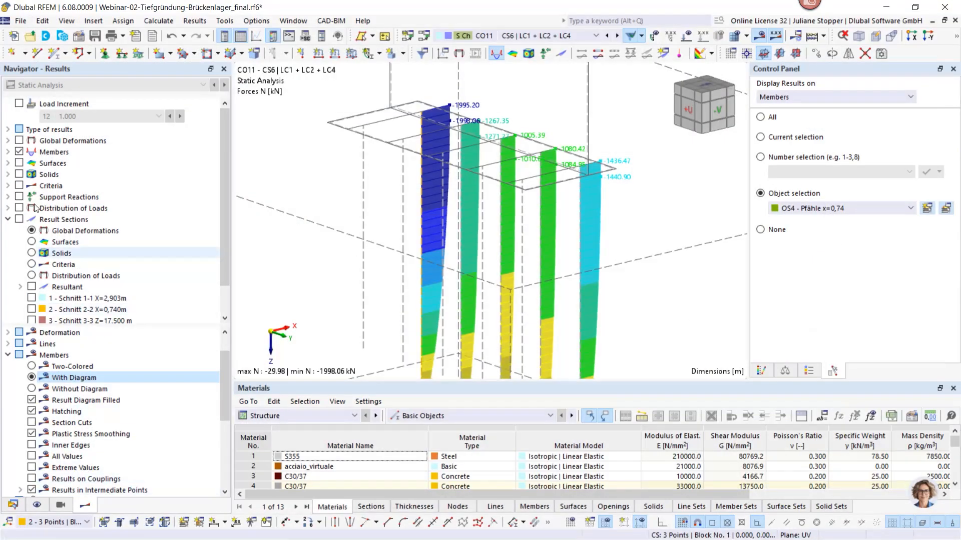
Turn off the member results and display the solids' principal stress σ3 instead
left_click(19, 151)
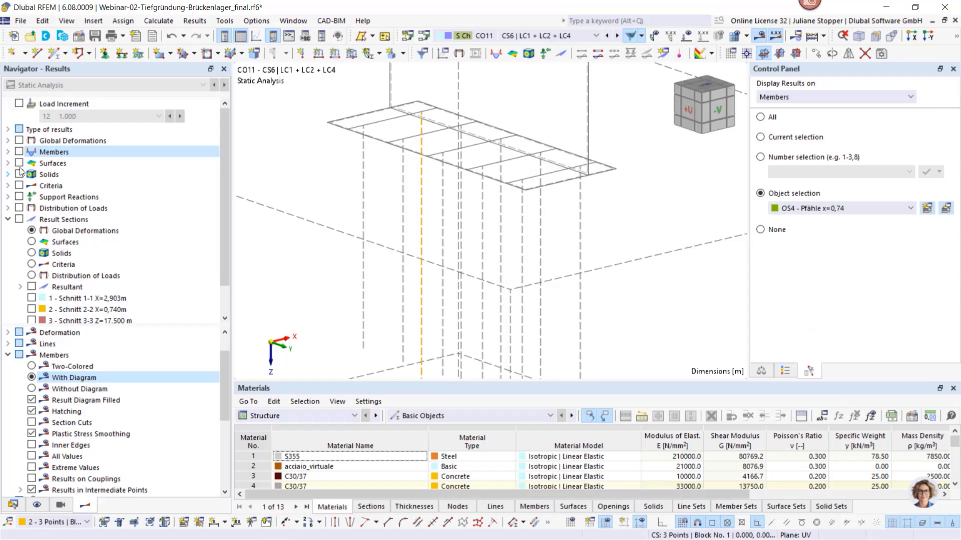
left_click(8, 174)
left_click(19, 174)
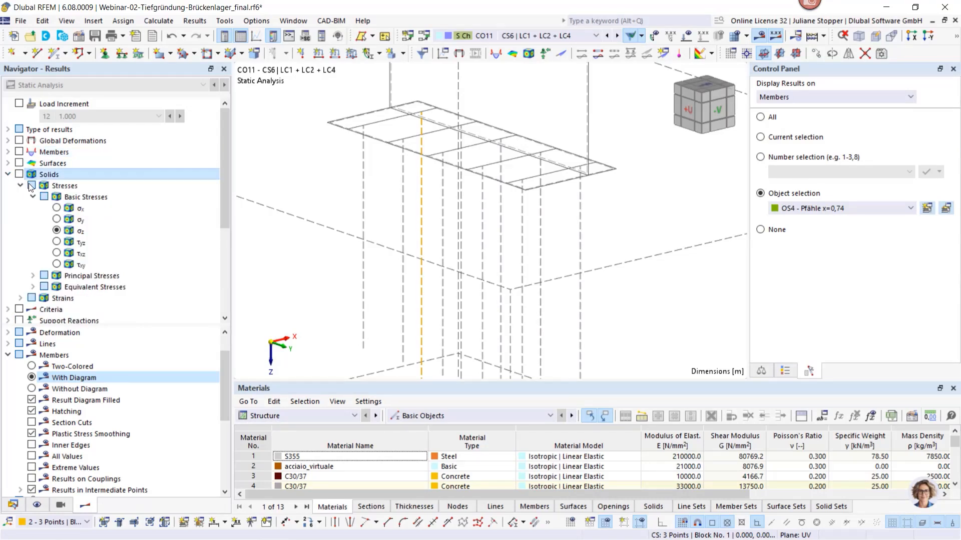
left_click(32, 275)
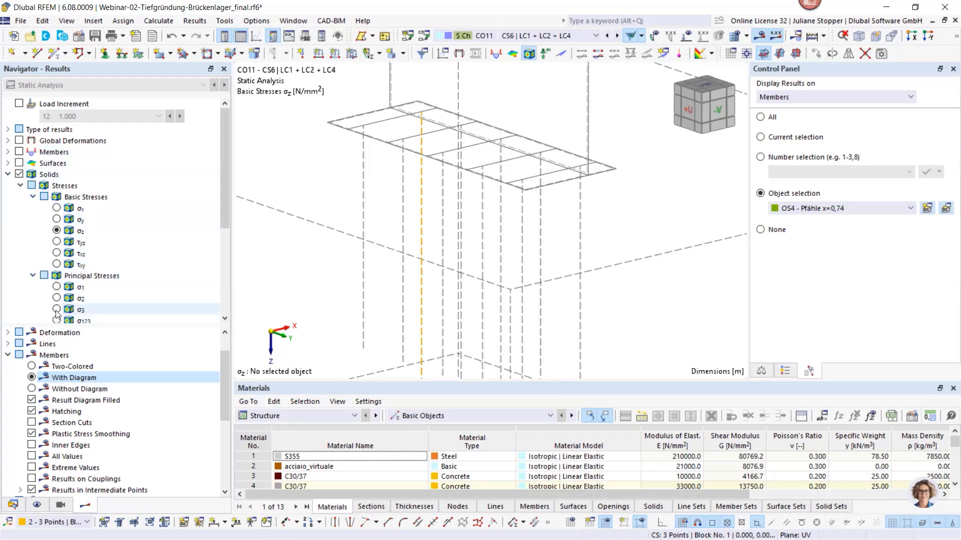
left_click(56, 309)
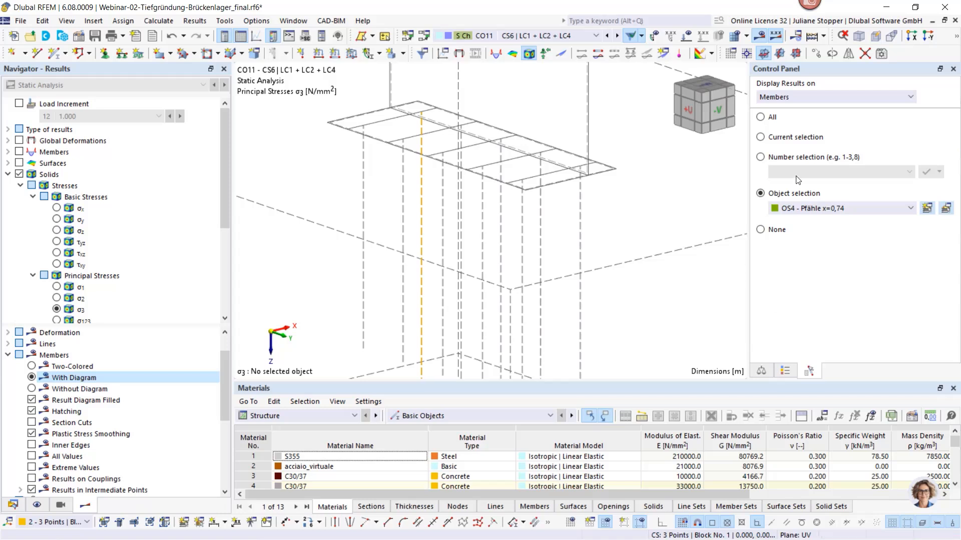
Display the results on all solids and set the type of display to Isobands - Solids
left_click(816, 97)
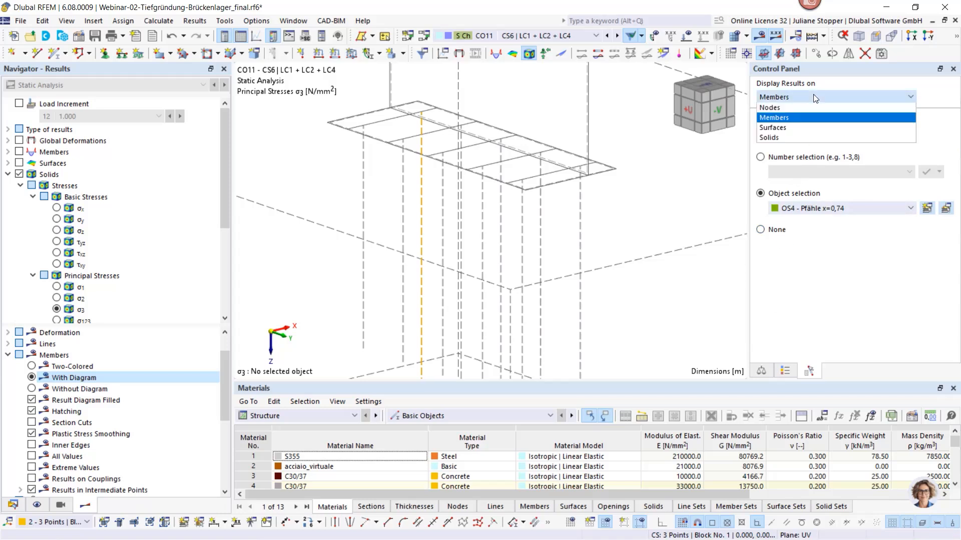
left_click(782, 137)
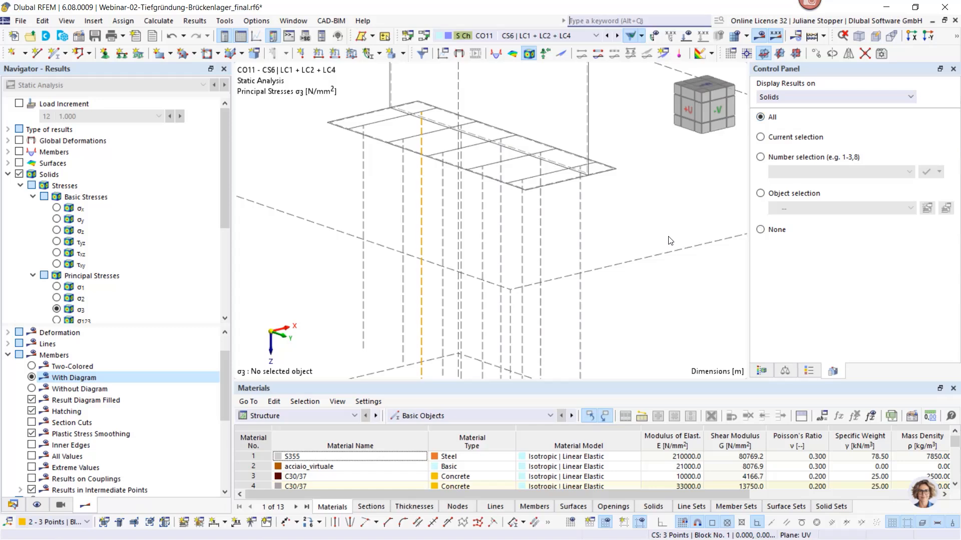
scroll(666, 236, "down", 4)
scroll(571, 193, "down", 4)
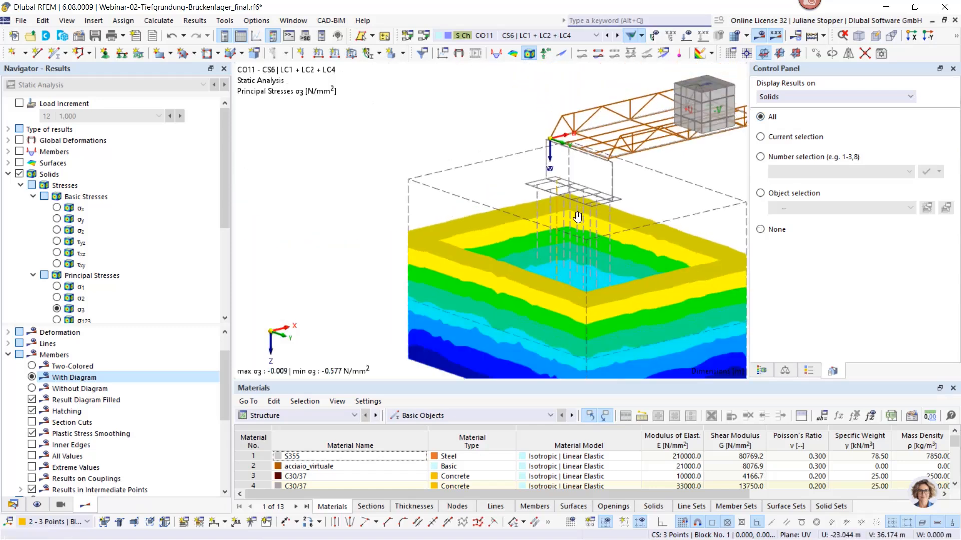
left_click(7, 355)
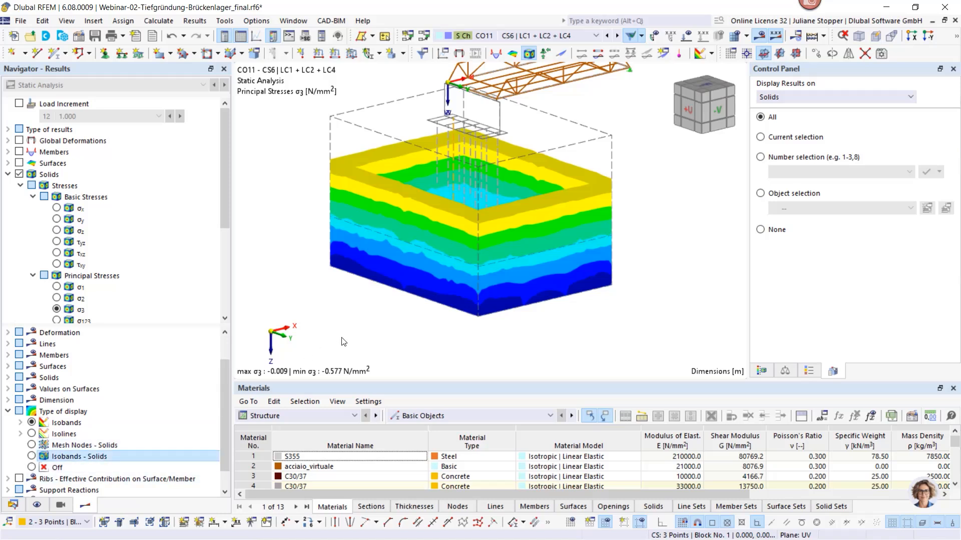
left_click(80, 456)
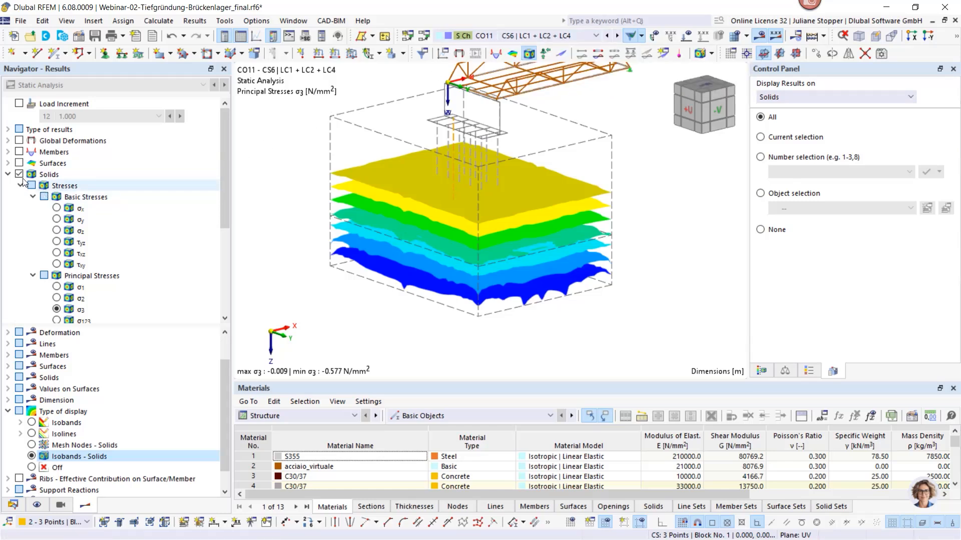
Show σ3 as differences to the initial state and hide the color scale range from 0.000 to -0.006 N/mm²
left_click(8, 129)
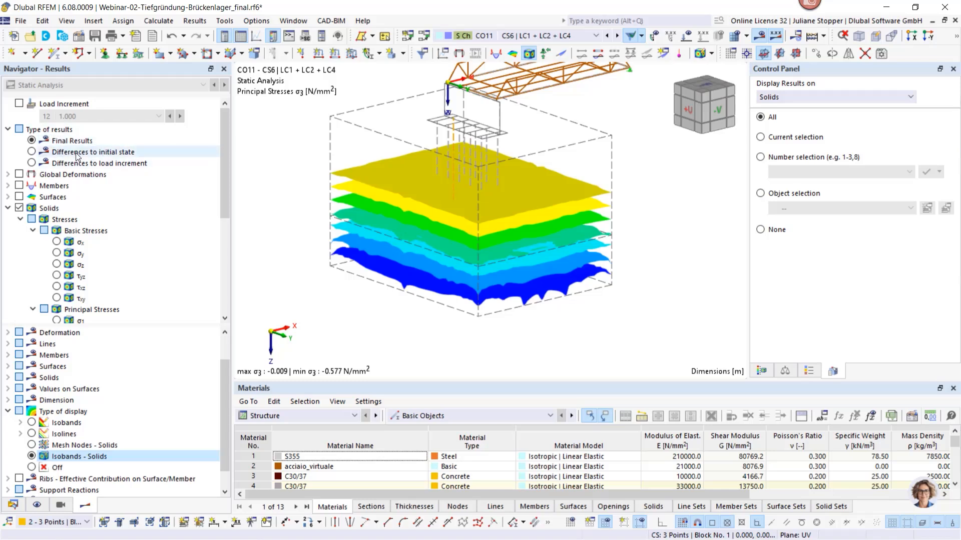
left_click(33, 152)
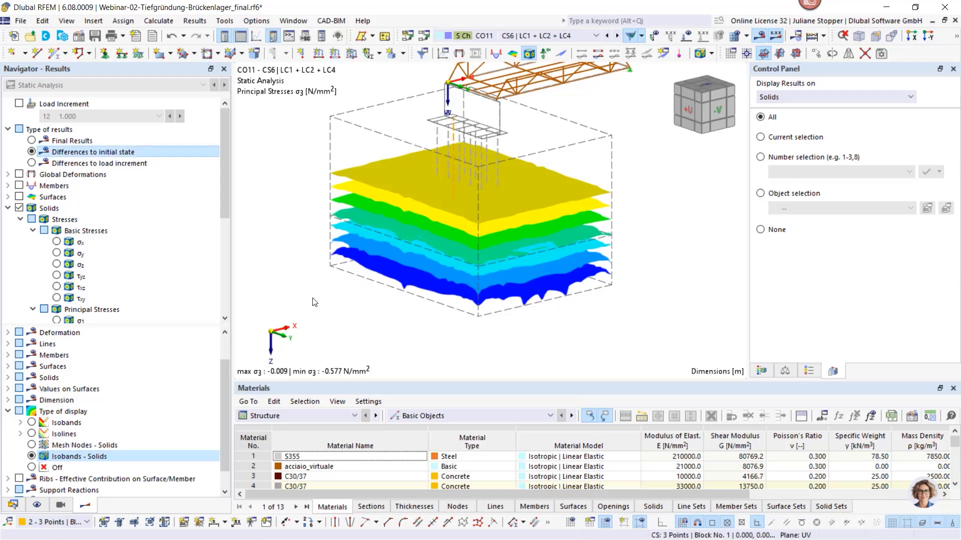
left_click(762, 371)
left_click_drag(902, 160, 896, 112)
mouse_move(694, 274)
middle_mouse_down("ctrl")
mouse_move(628, 262)
mouse_move(581, 204)
mouse_move(485, 223)
mouse_move(494, 267)
mouse_move(610, 302)
mouse_move(693, 275)
middle_mouse_up("ctrl")
left_click_drag(896, 112, 899, 125)
middle_click_drag(562, 226, 505, 186, "ctrl")
left_click_drag(902, 128, 903, 145)
middle_click_drag(455, 218, 323, 261, "ctrl")
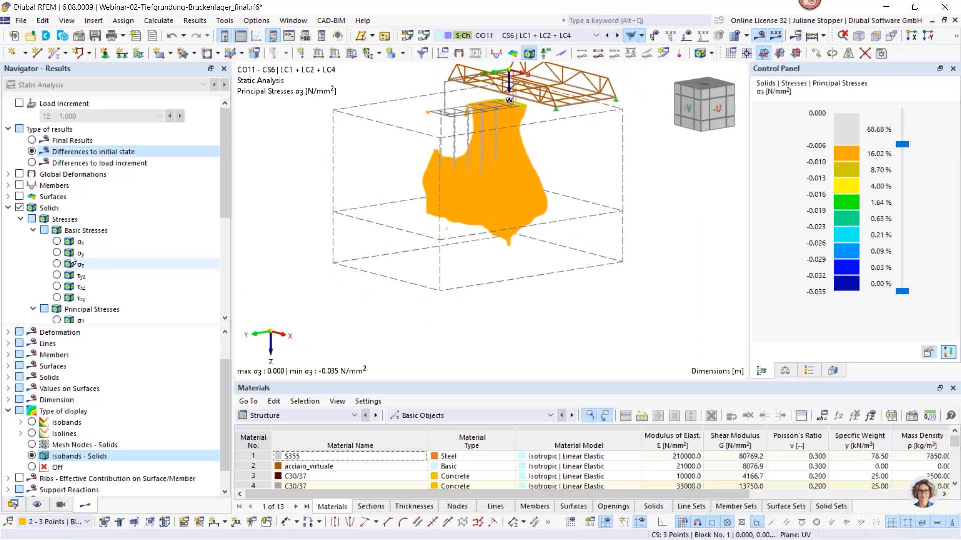
Turn on clipping plane 7 from the guide objects to cut through the soil stress results
left_click(14, 506)
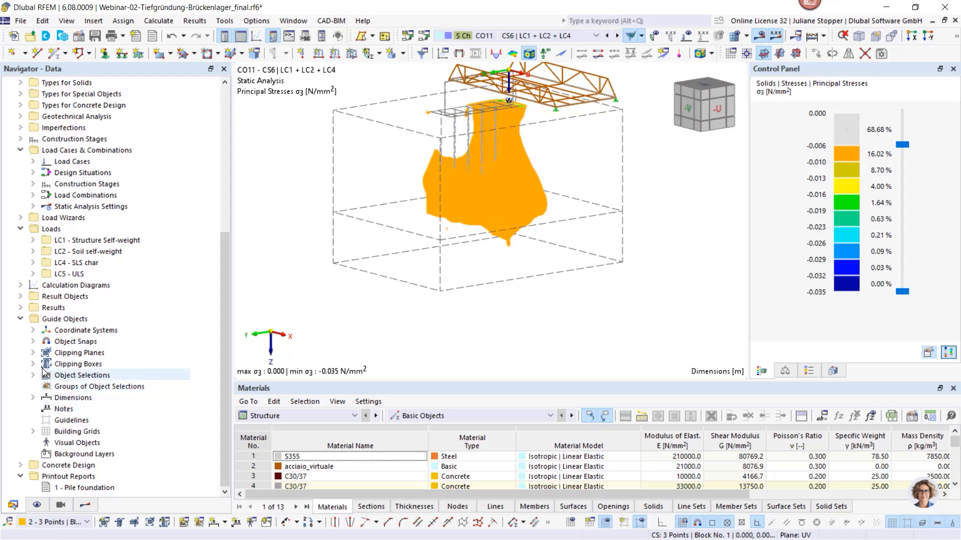
left_click(33, 353)
right_click(82, 434)
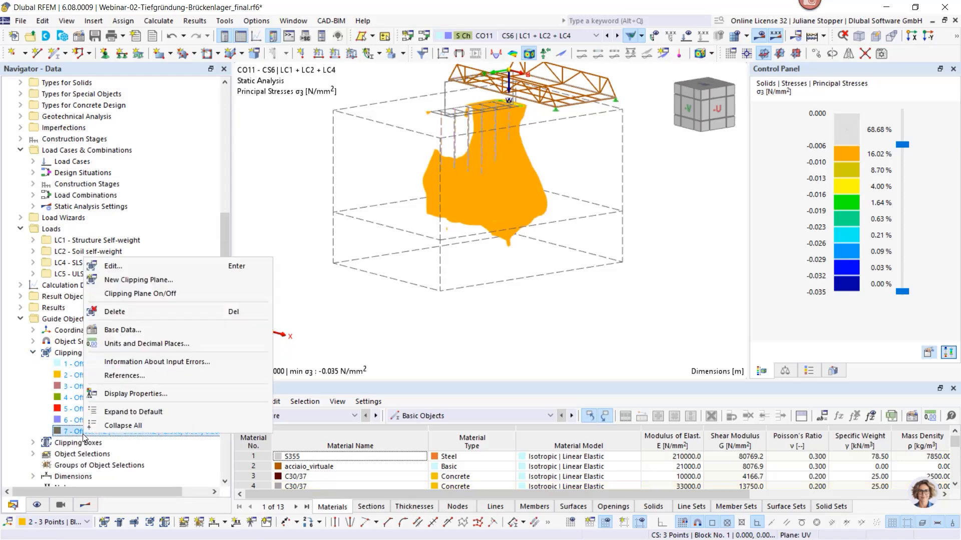
left_click(145, 293)
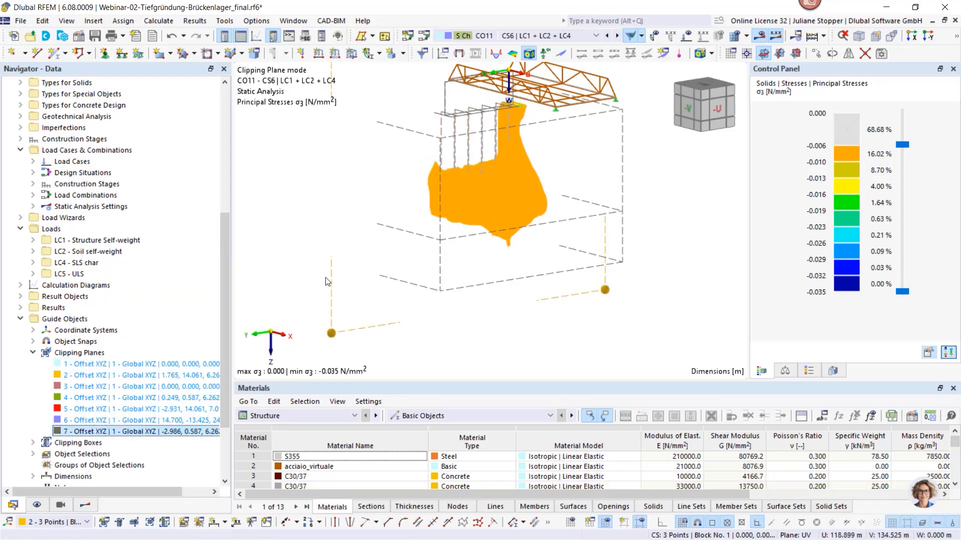
Move clipping plane 7 to about x = 0.640 and limit the hidden color range to 0.000 to -0.003 N/mm²
scroll(289, 307, "down", 1)
middle_click_drag(289, 306, 539, 344, "ctrl")
mouse_move(552, 357)
left_mouse_down()
mouse_move(575, 358)
mouse_move(558, 363)
left_mouse_up()
left_click_drag(898, 138, 901, 127)
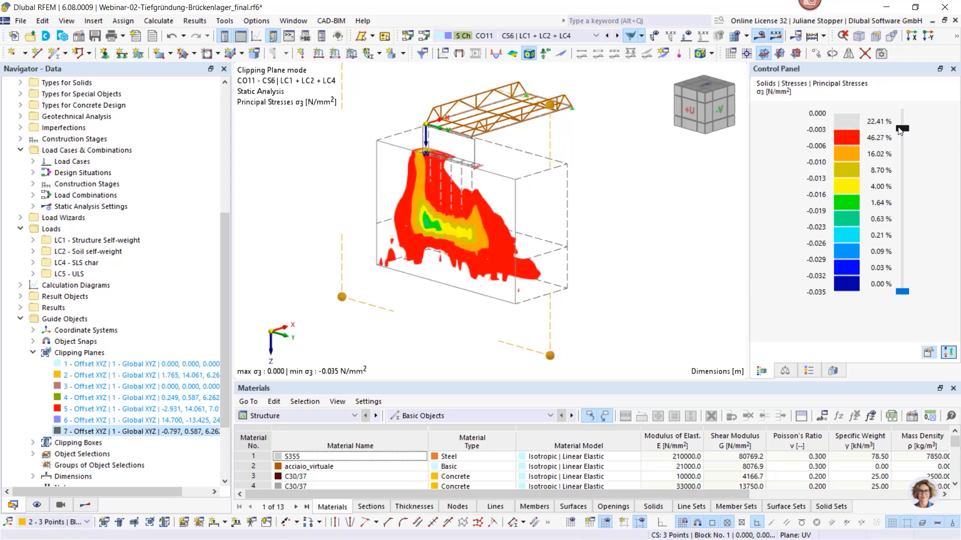
left_click_drag(550, 360, 545, 352)
middle_click_drag(349, 332, 538, 327, "ctrl")
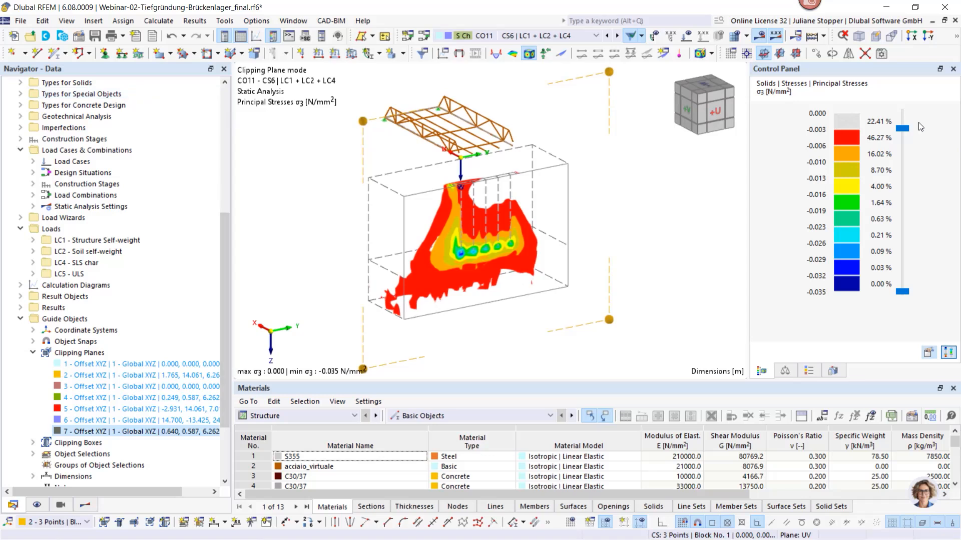
Switch the model display from wireframe to a rendered view showing the piles and bridge as full bodies
left_click(956, 36)
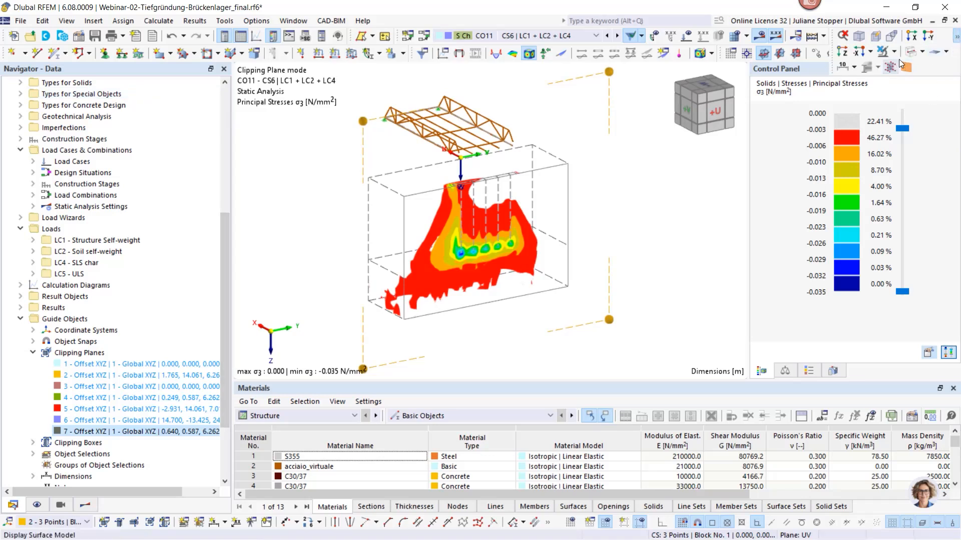
left_click(912, 53)
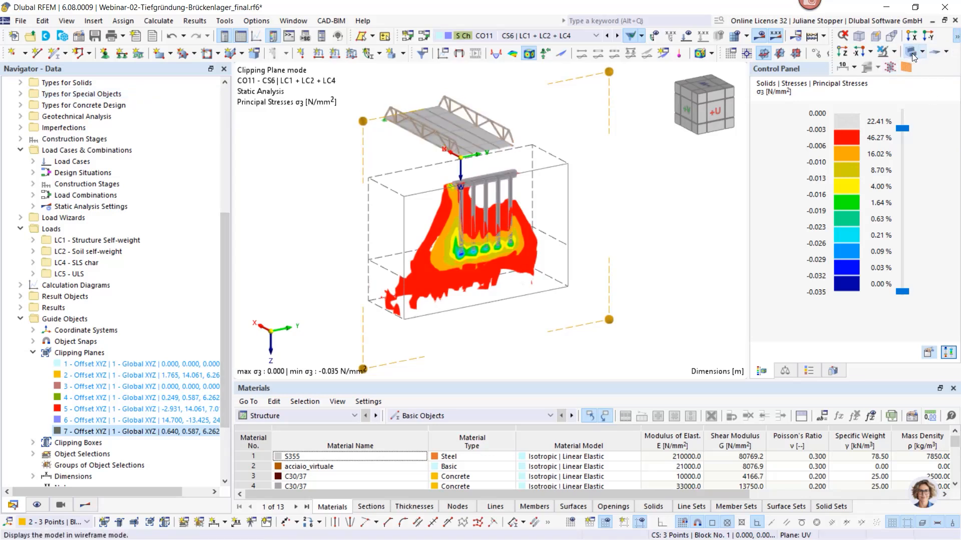
Send the clipped σ3 stress view with the rendered piles to the Pile foundation printout report, printing the current window only
middle_click_drag(658, 285, 623, 261, "ctrl")
left_click(18, 23)
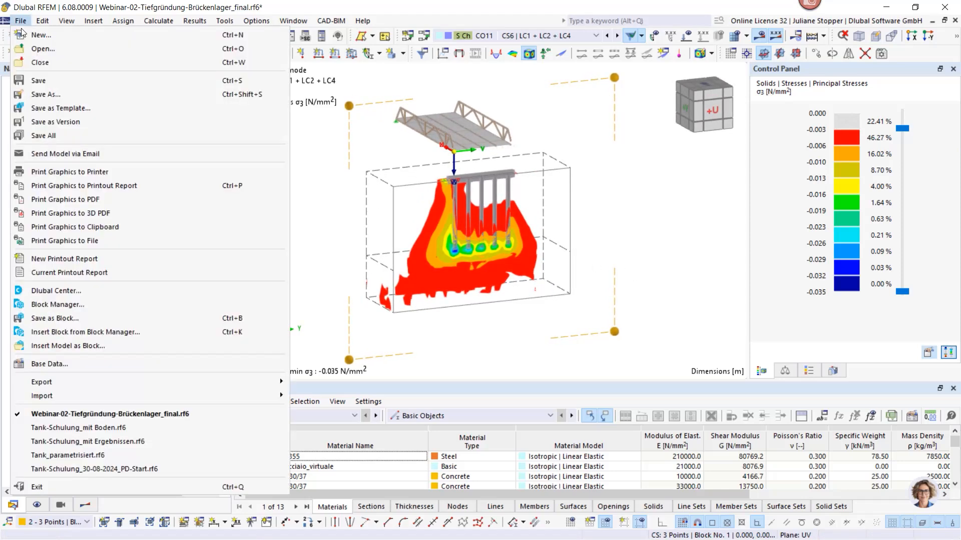
left_click(98, 195)
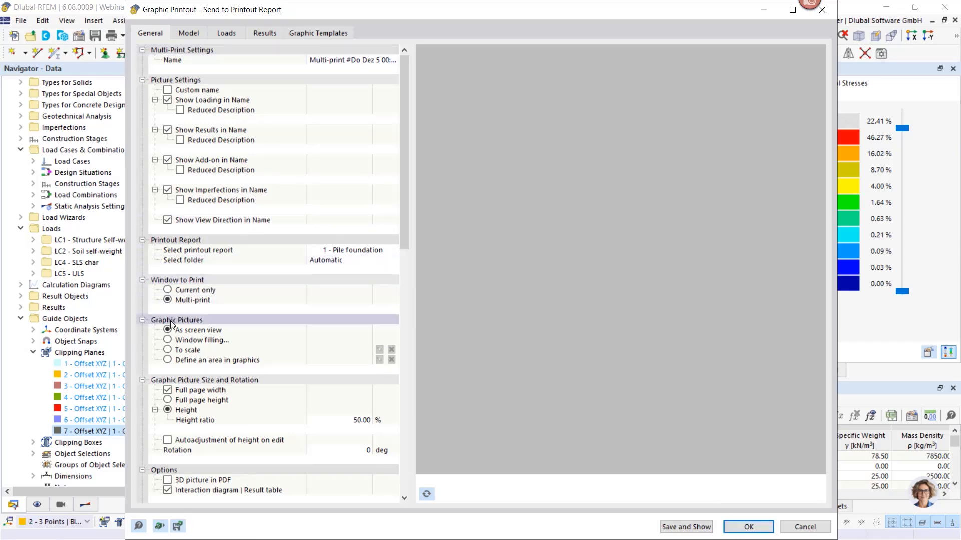
left_click(169, 291)
left_click(168, 290)
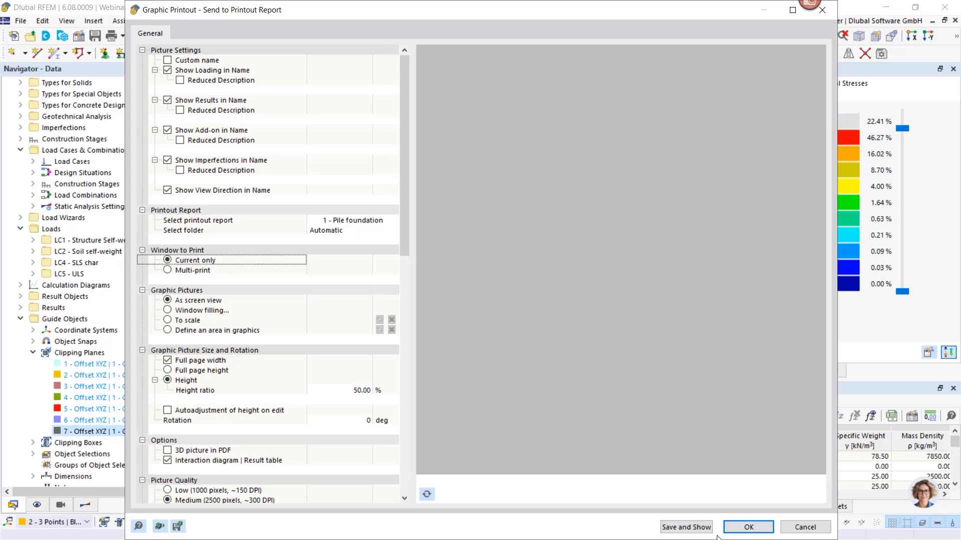
left_click(739, 526)
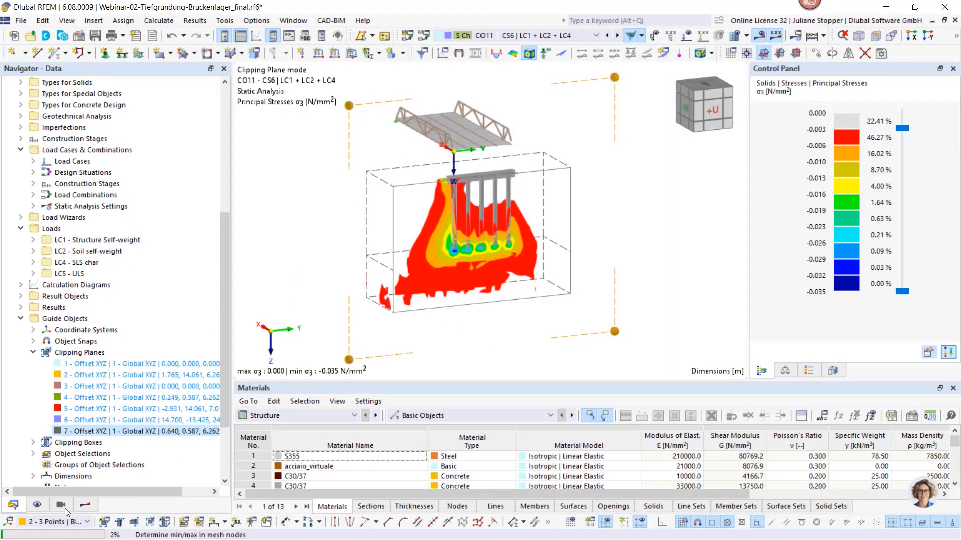
Display the principal stresses σ123 of the soil solids instead of σ3
left_click(85, 505)
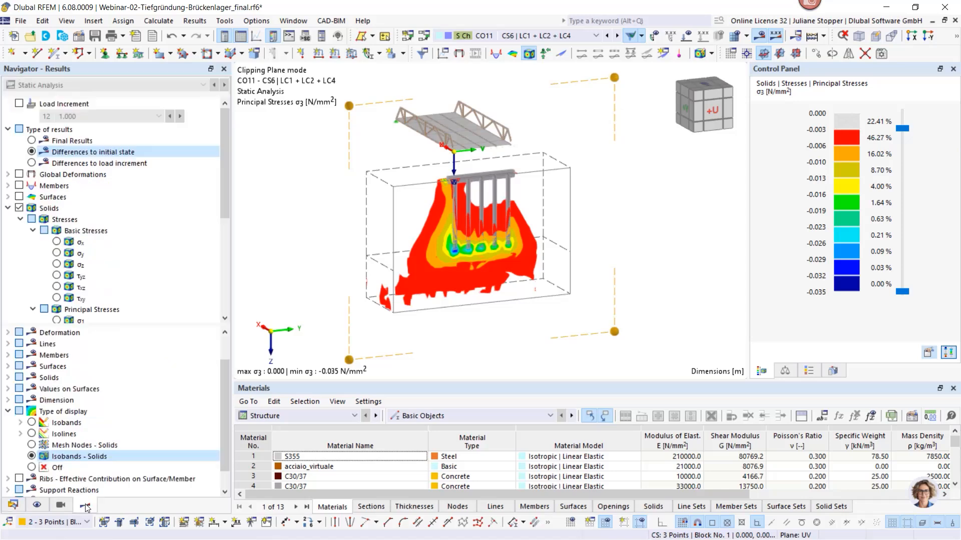
scroll(74, 197, "down", 4)
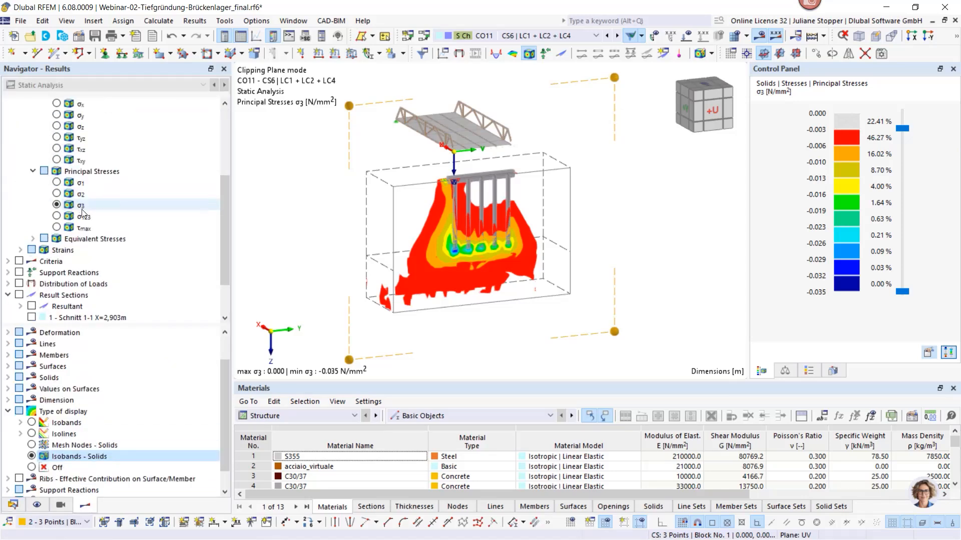
left_click(58, 219)
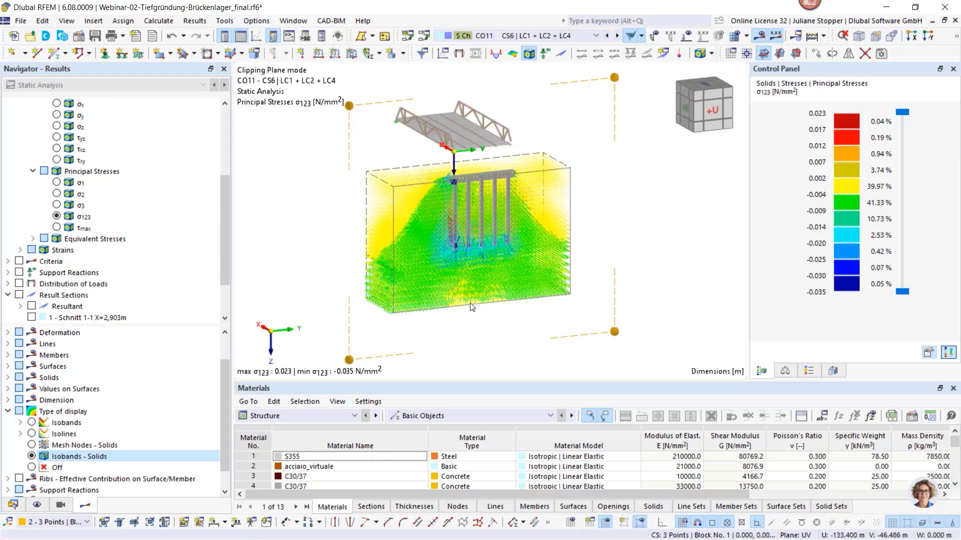
middle_click_drag(575, 314, 635, 315, "ctrl")
scroll(542, 269, "down", 2)
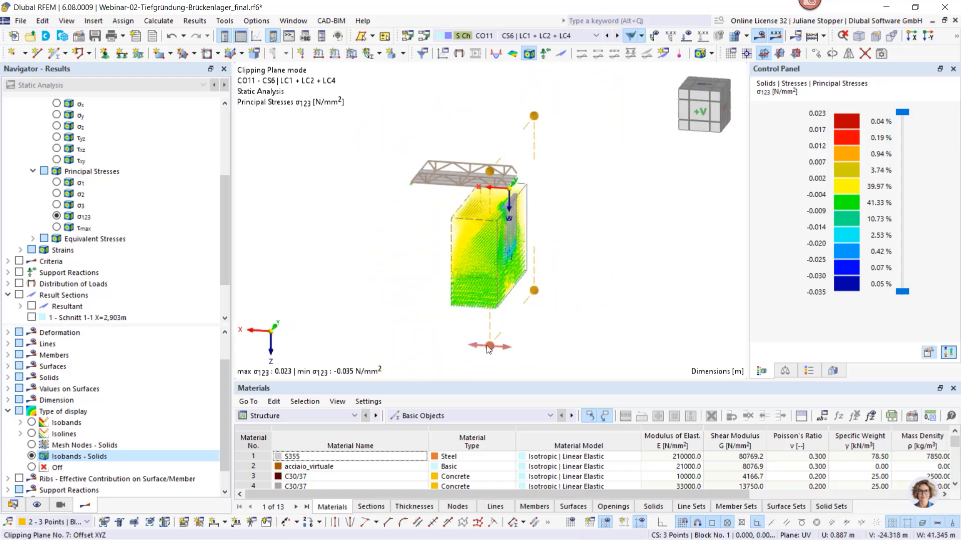
middle_click_drag(511, 356, 360, 314, "ctrl")
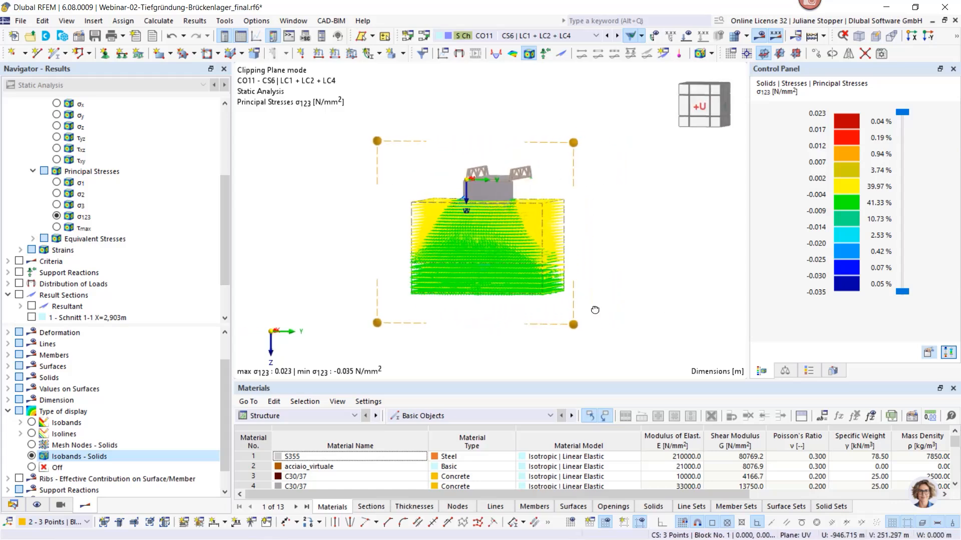
middle_click_drag(594, 311, 445, 312, "ctrl")
scroll(468, 230, "up", 3)
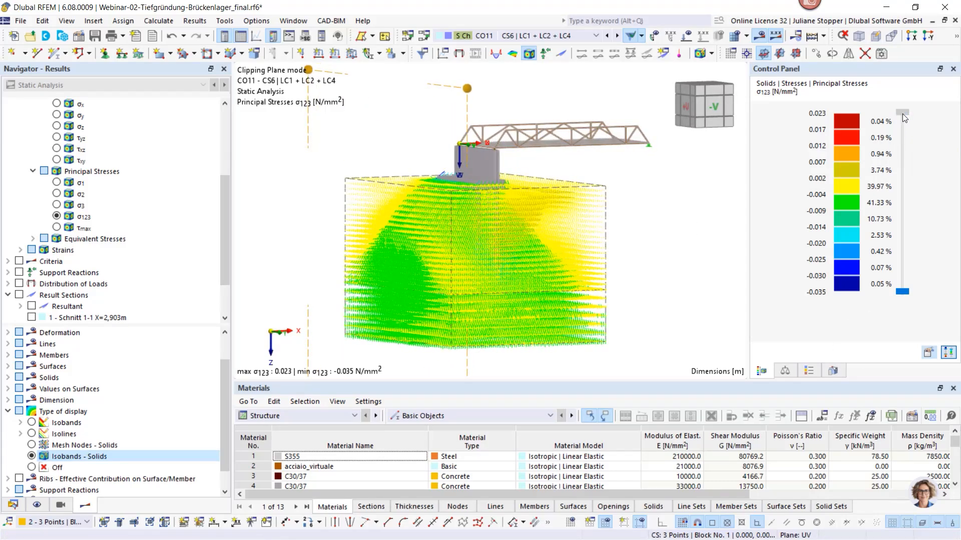
Filter the σ123 trajectories progressively down to values below -0.014 N/mm² on the color scale and restore the full range
left_click(902, 160)
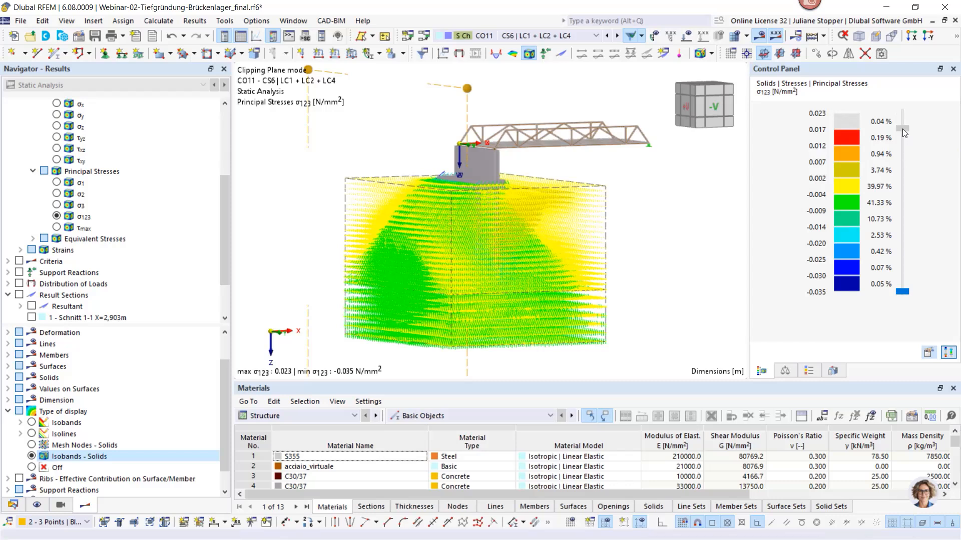
left_click_drag(902, 128, 899, 162)
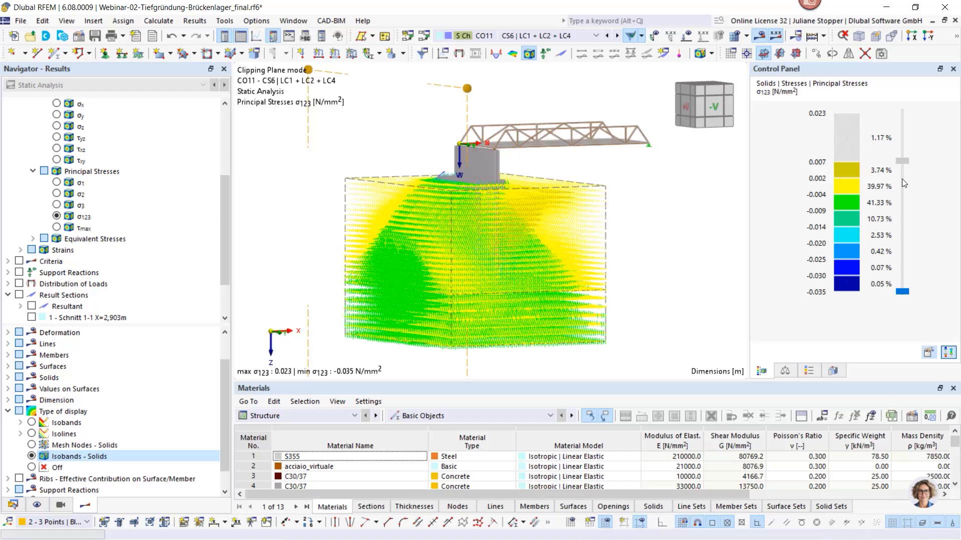
left_click_drag(902, 161, 901, 177)
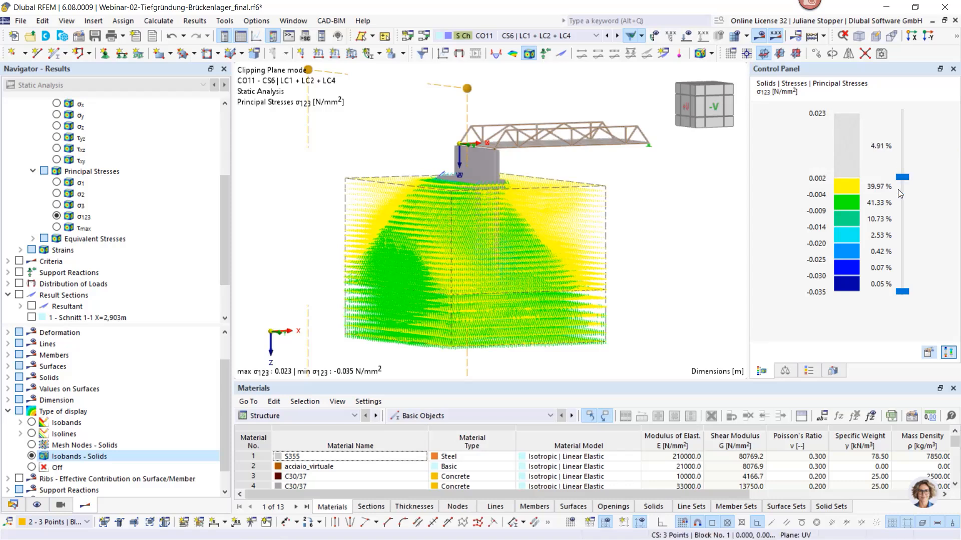
left_click(902, 217)
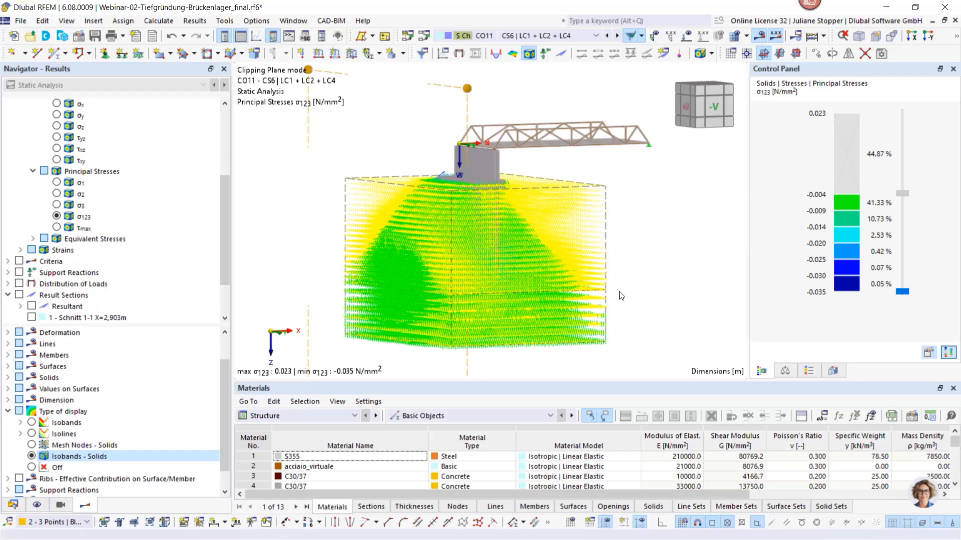
middle_click_drag(377, 238, 476, 265, "ctrl")
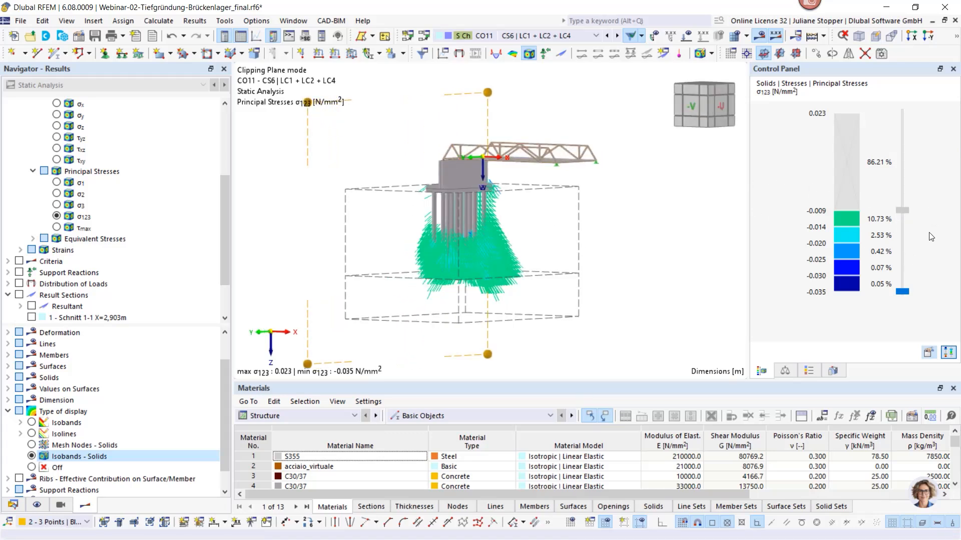
left_click_drag(902, 210, 906, 226)
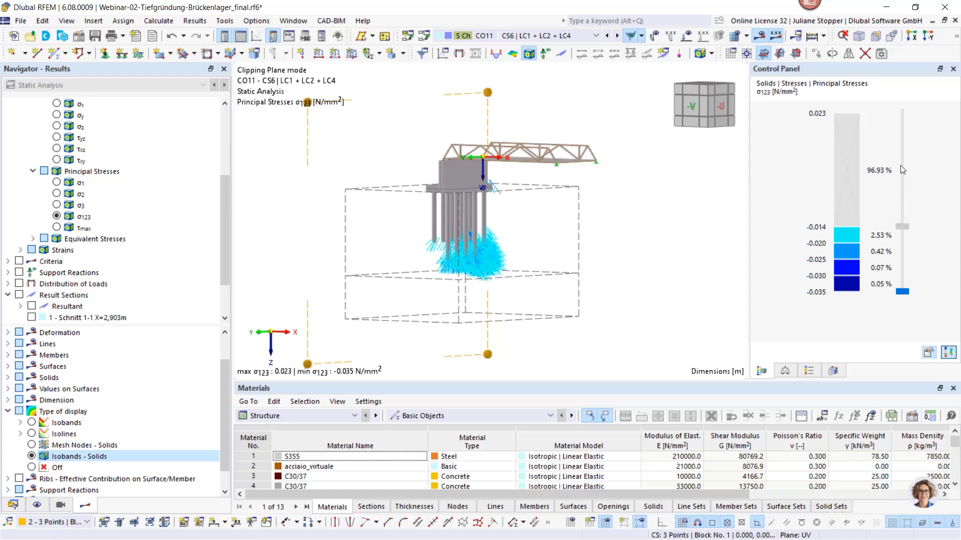
left_click(900, 111)
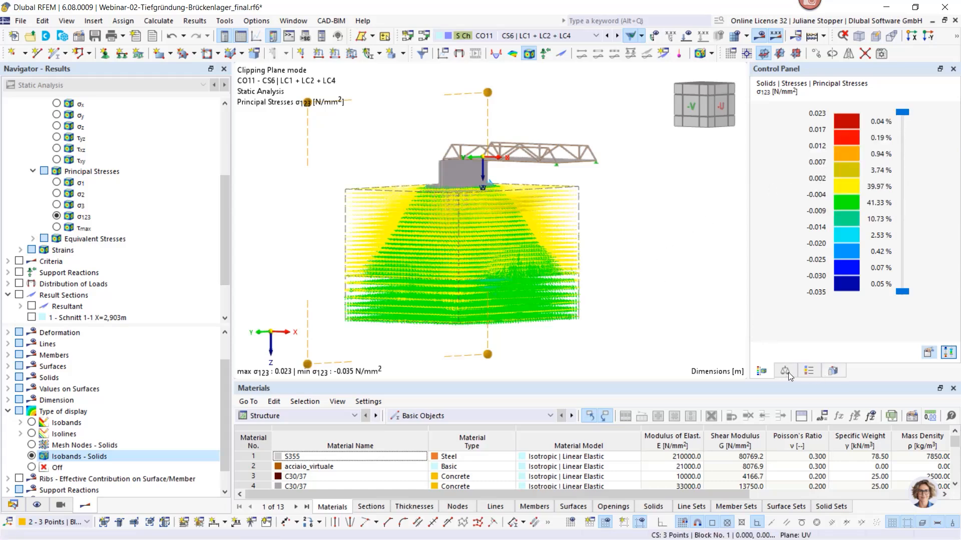
Set the display factor for the solid trajectories to 0.50 and view the σ123 results along the X axis
left_click(830, 370)
scroll(913, 205, "down", 2)
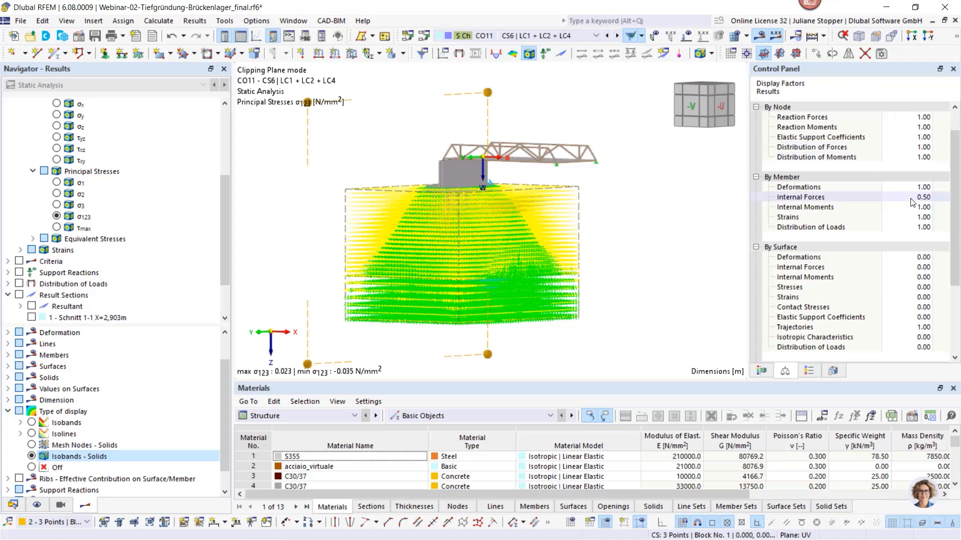
scroll(914, 323, "down", 1)
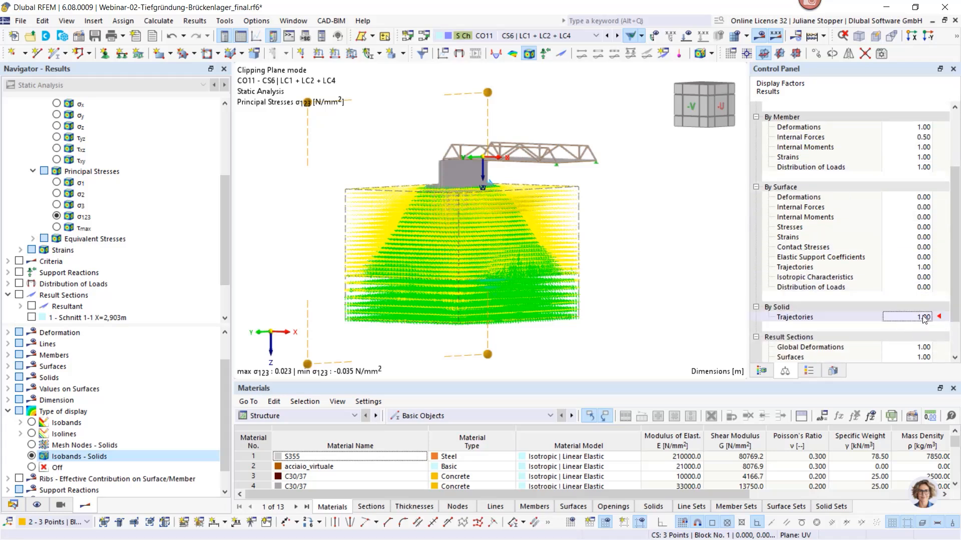
left_click(924, 319)
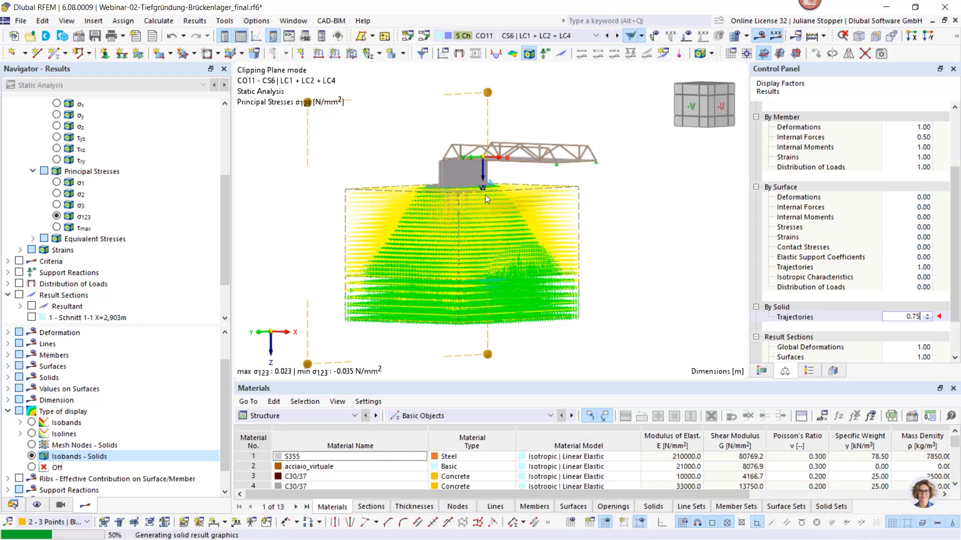
type("0.5")
key("Return")
middle_click_drag(394, 240, 609, 244, "ctrl")
left_click(911, 36)
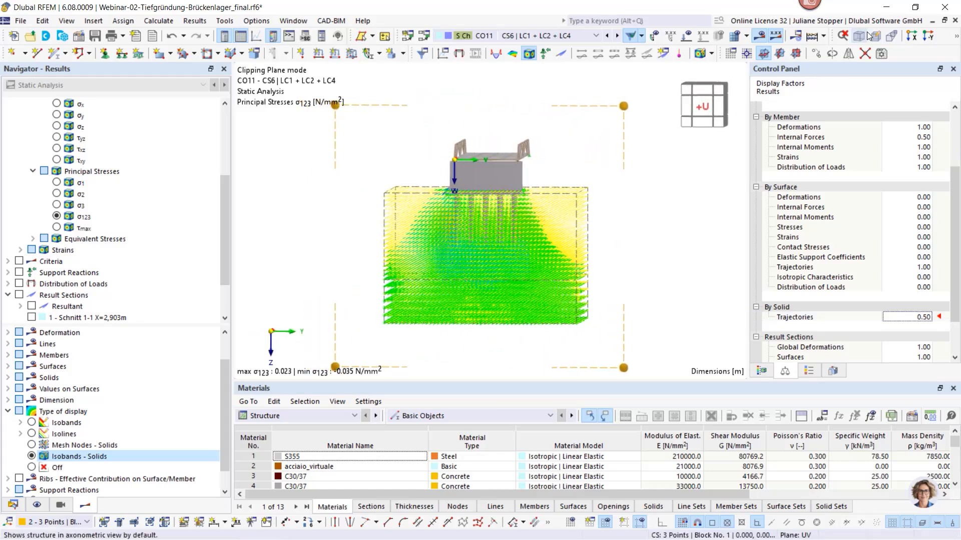
scroll(478, 238, "up", 6)
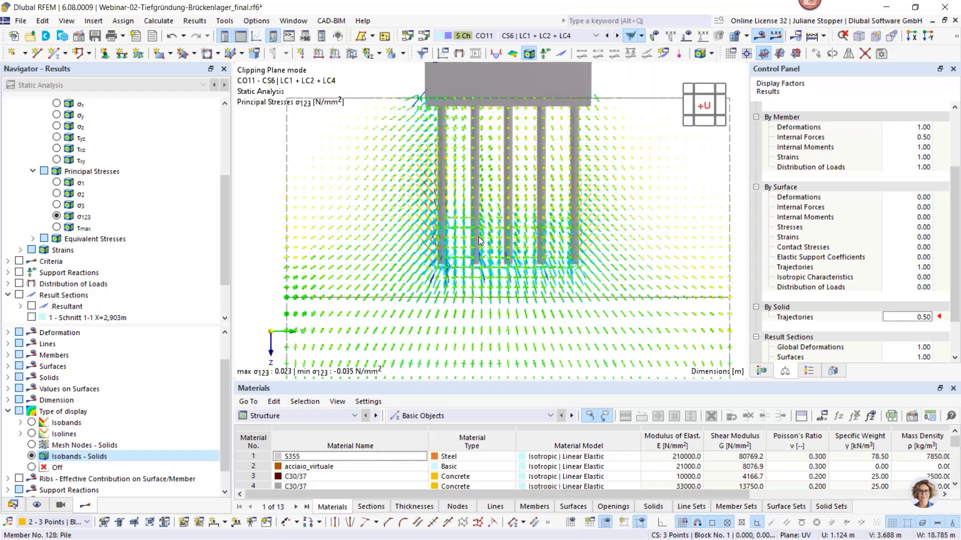
scroll(479, 237, "down", 4)
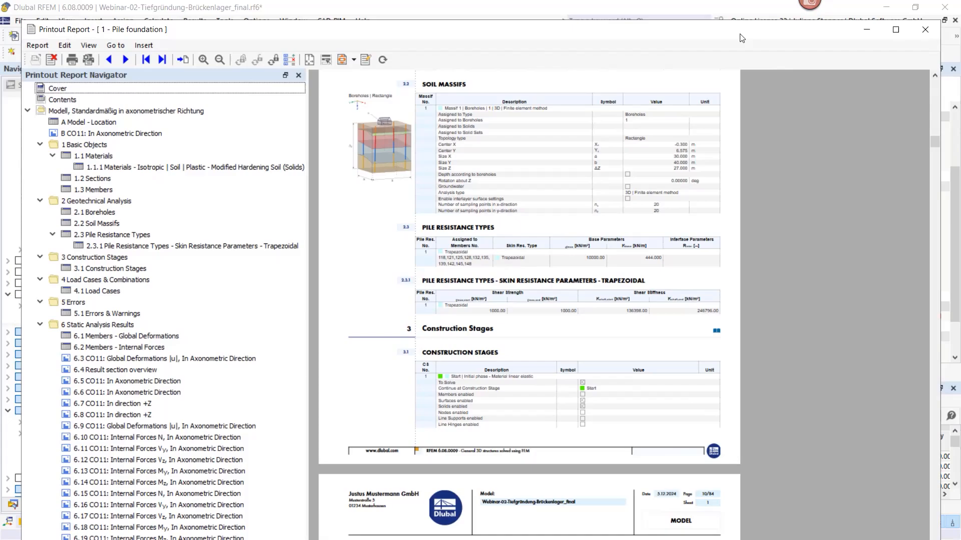
Review the static analysis graphics in the Pile foundation printout report, from the global deformations in 6.3 through the pile internal forces
left_click(896, 29)
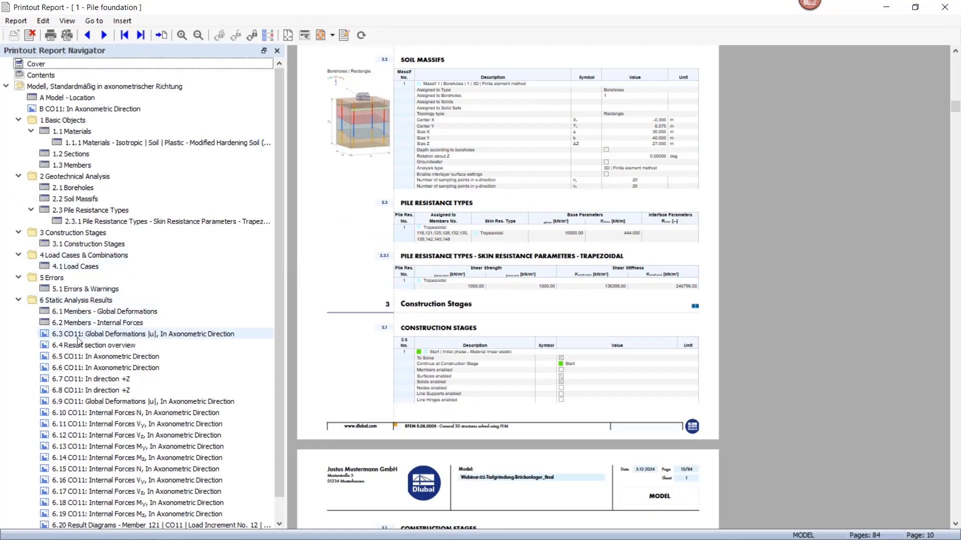
left_click(179, 337)
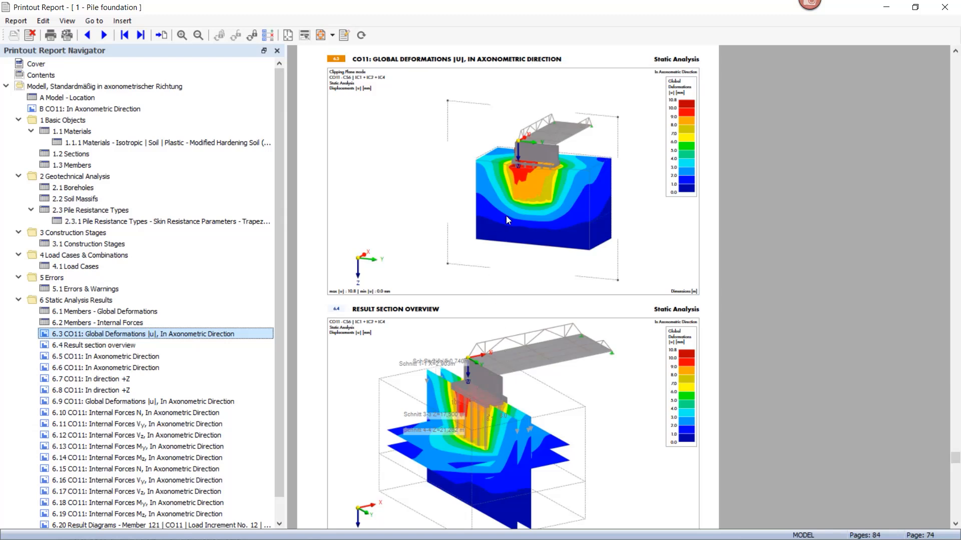
scroll(515, 200, "down", 5)
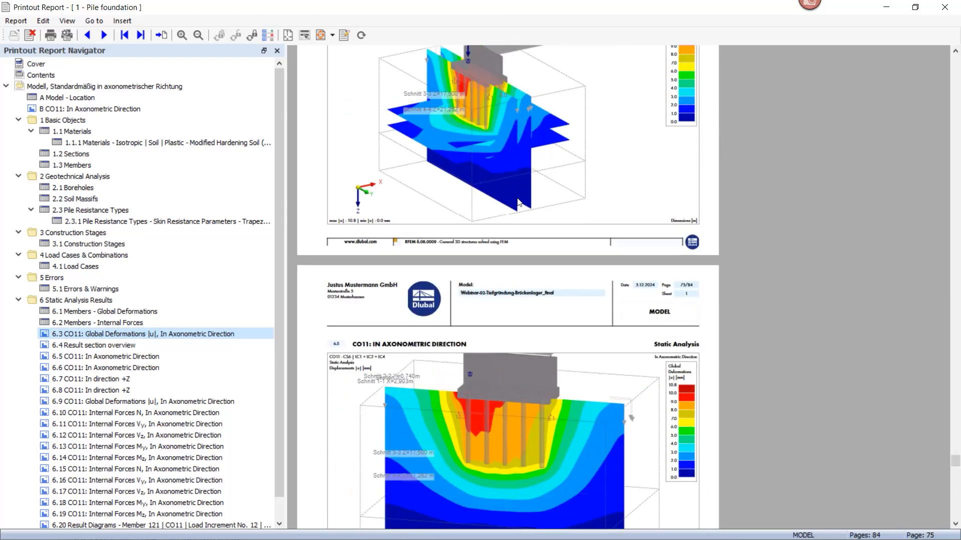
scroll(519, 203, "down", 7)
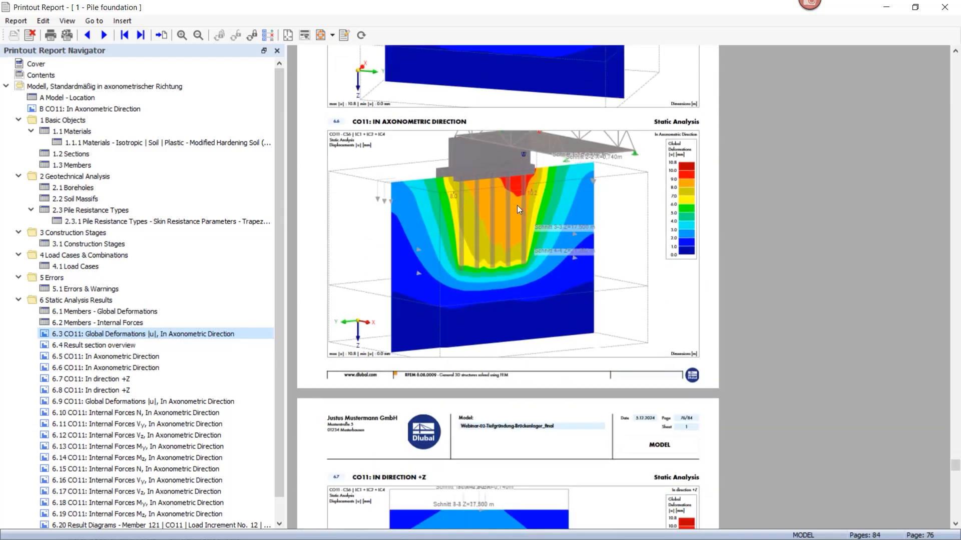
scroll(517, 205, "down", 11)
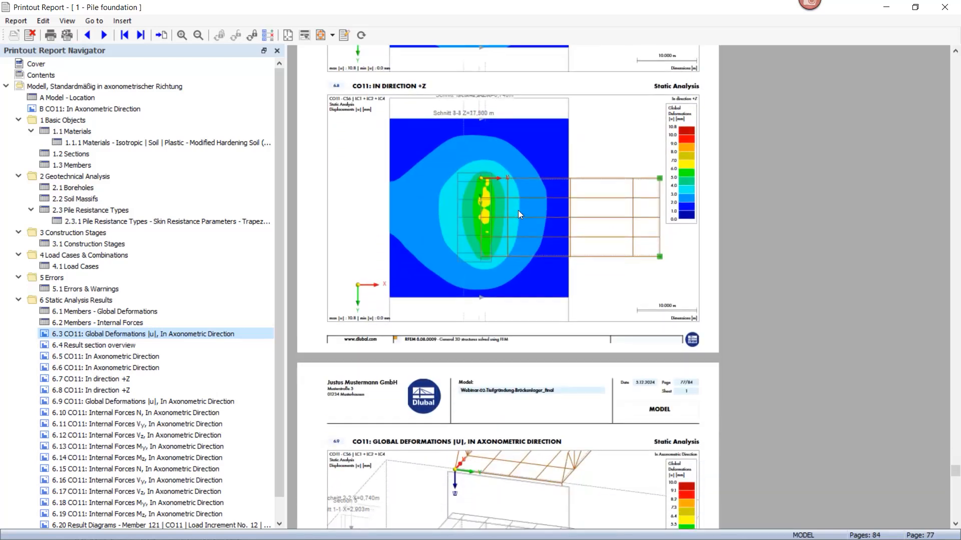
scroll(518, 210, "down", 5)
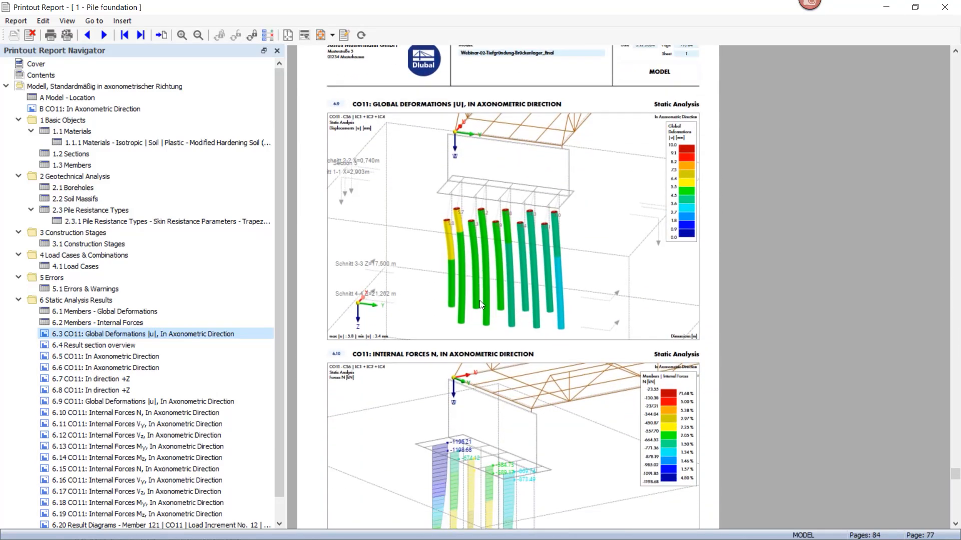
scroll(479, 300, "down", 5)
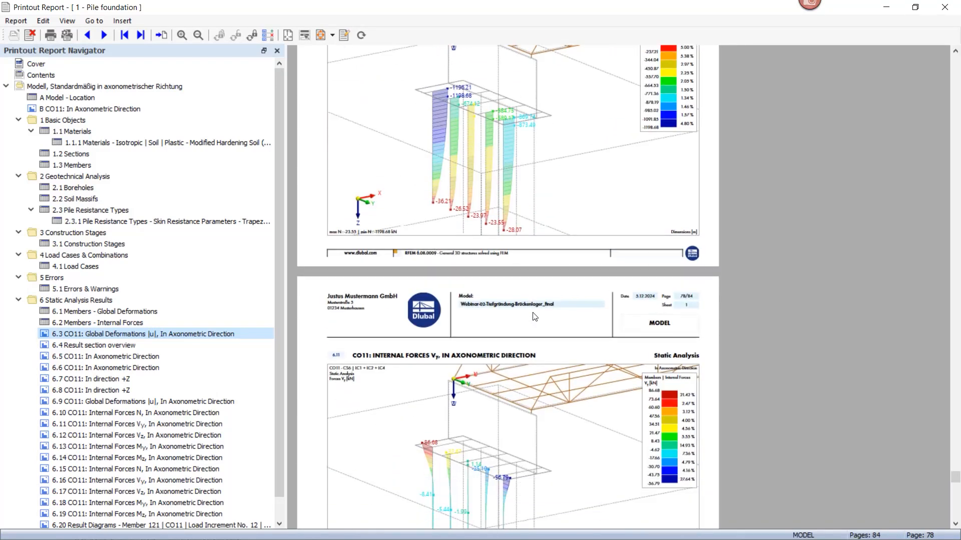
scroll(533, 316, "down", 10)
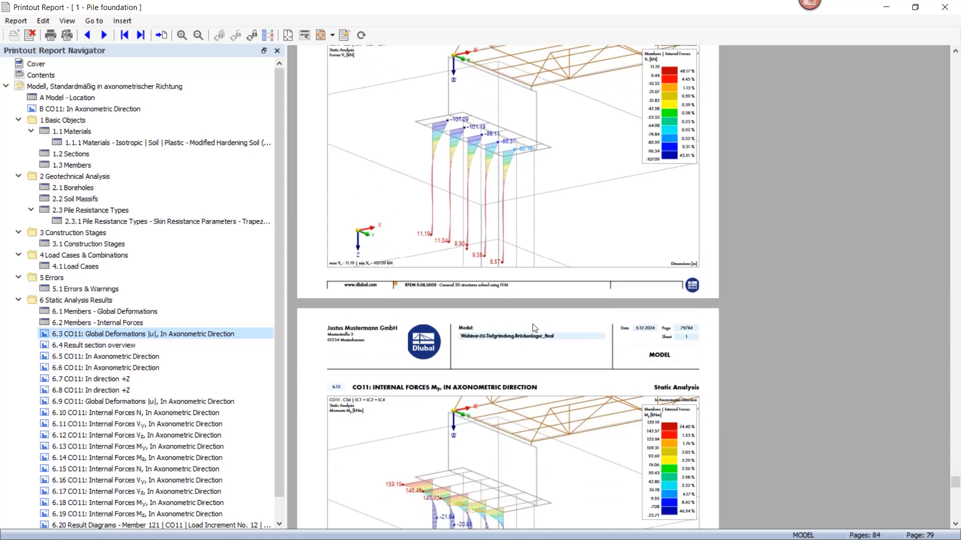
scroll(533, 323, "down", 4)
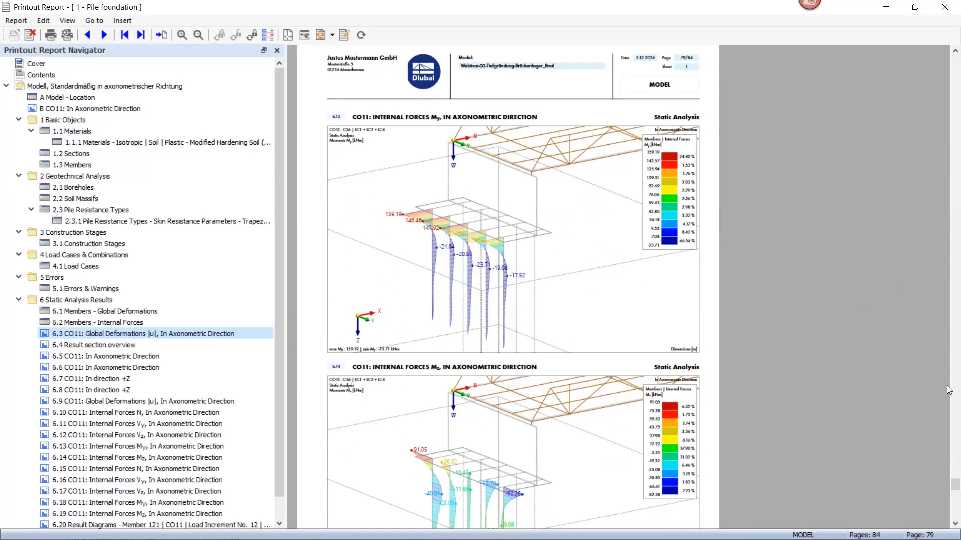
left_click(955, 525)
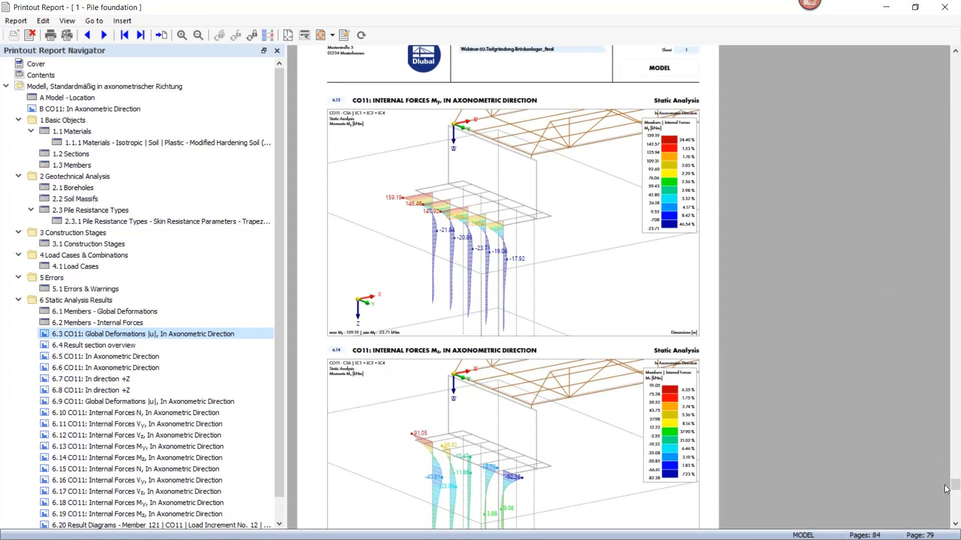
left_click_drag(955, 486, 955, 493)
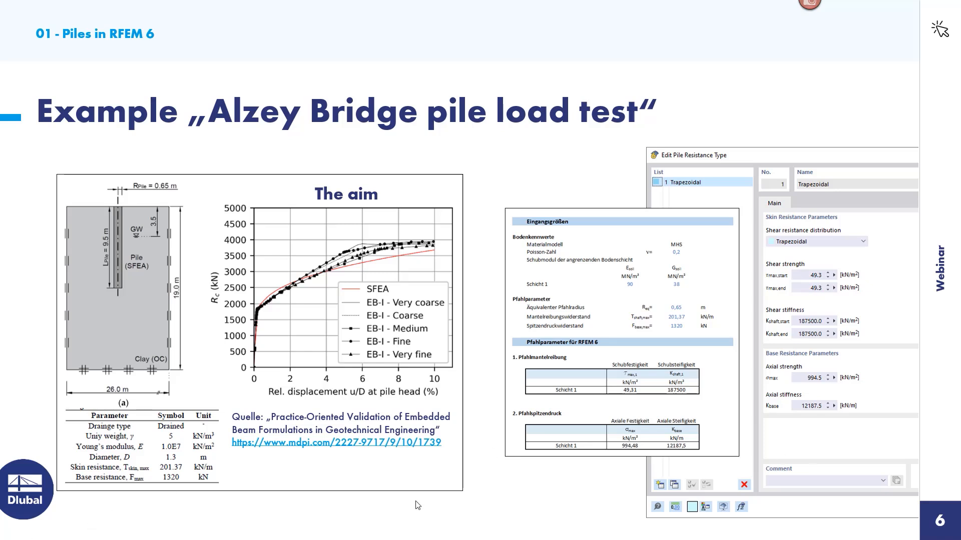
left_click(35, 528)
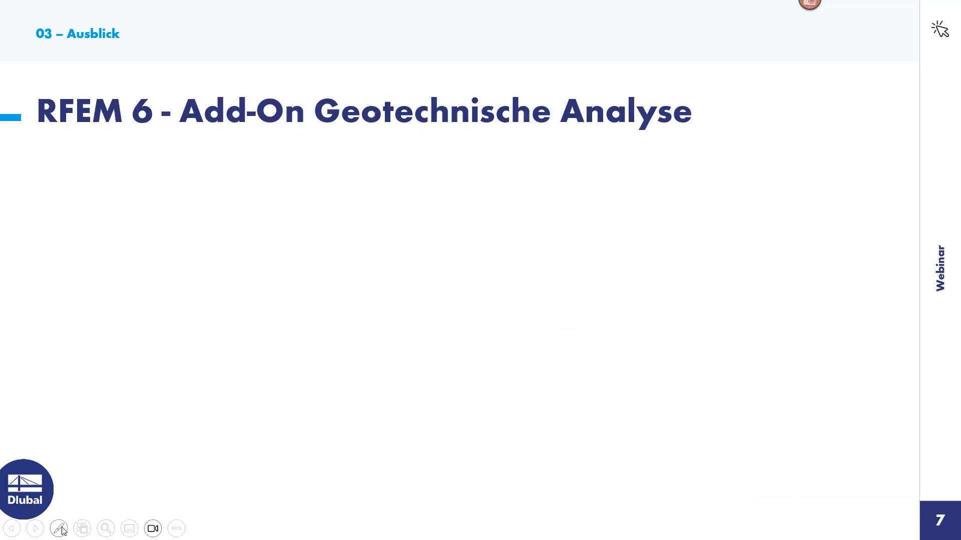